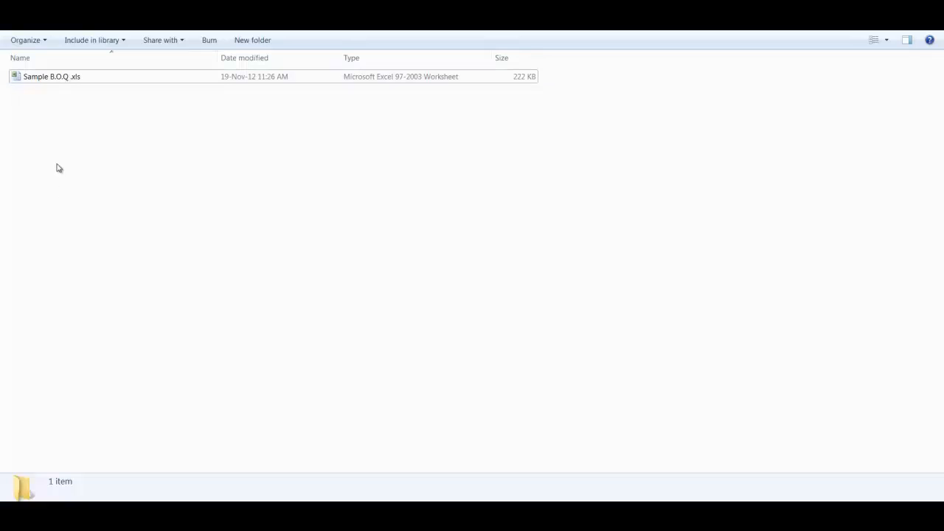
Create a new Microsoft Excel Worksheet file named WBS-Activity List.xlsx in the current folder and open it.
{"action": "right_click", "coordinate": [57, 165]}
{"action": "mouse_move", "coordinate": [128, 324]}
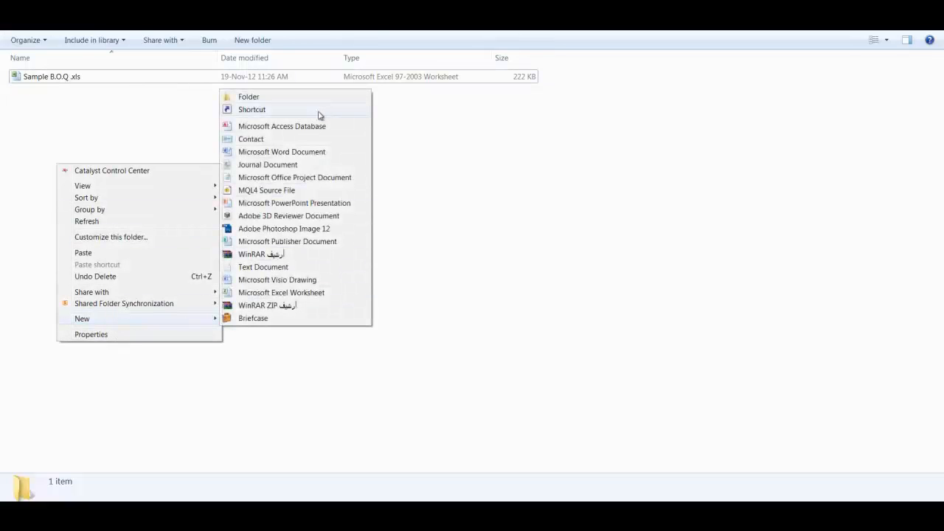
{"action": "left_click", "coordinate": [310, 293]}
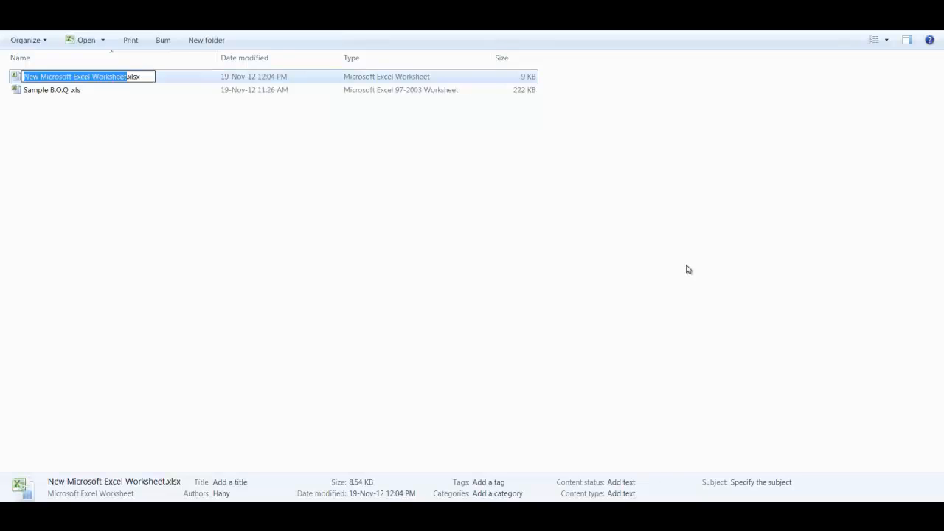
{"action": "type", "text": "WBS"}
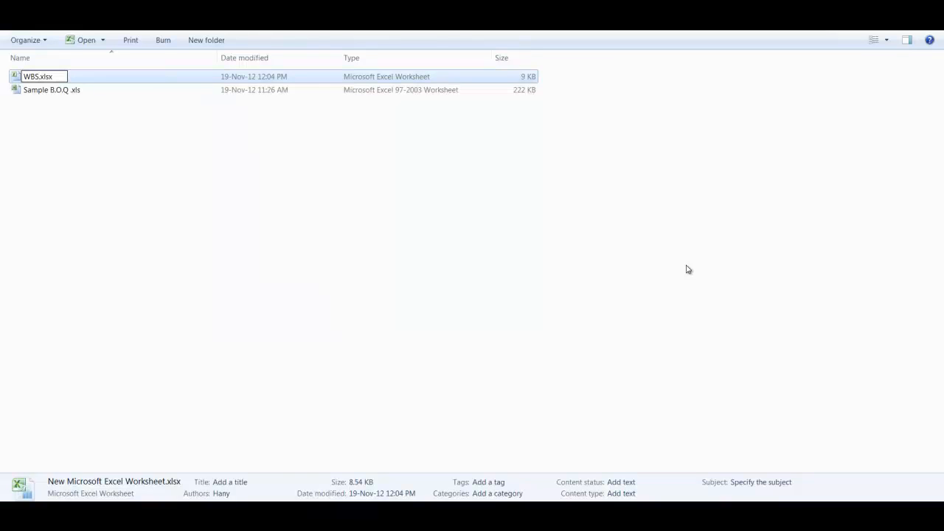
{"action": "type", "text": "-Activity List"}
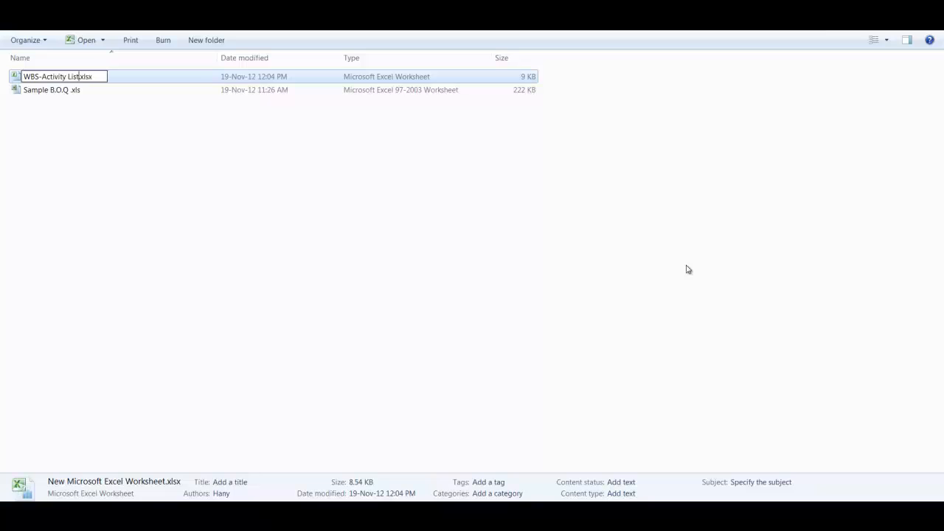
{"action": "left_click", "coordinate": [125, 220]}
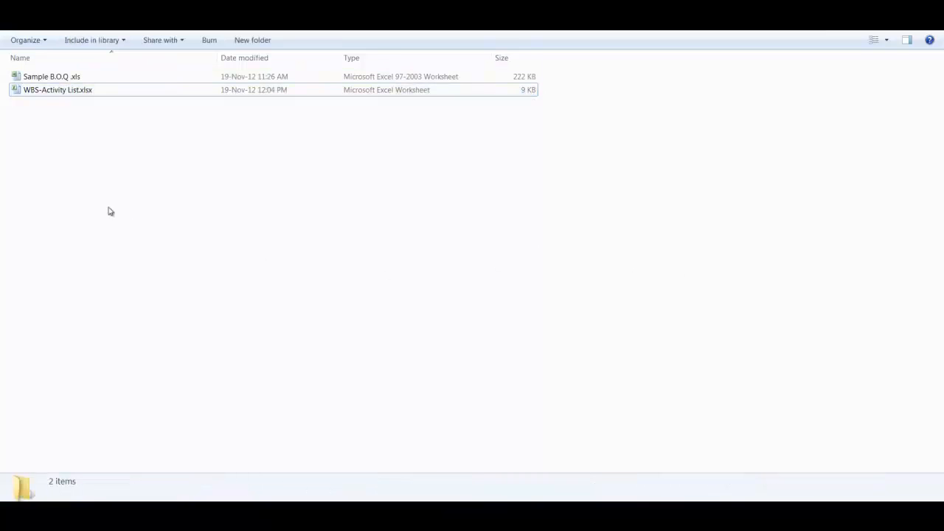
{"action": "left_click", "coordinate": [48, 93]}
{"action": "double_click", "coordinate": [48, 93]}
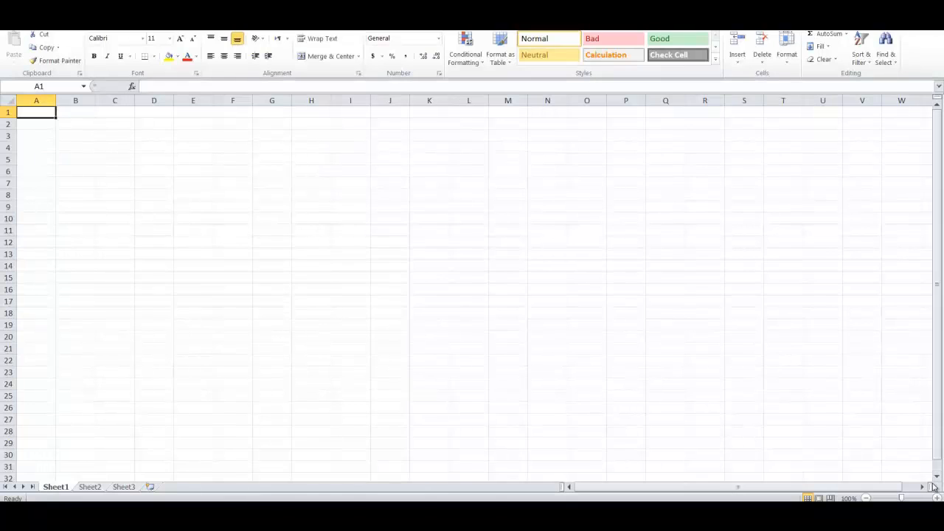
Enter the headers B.O.Q Ref., DIV and Activity ID in cells A1 to C1.
{"action": "type", "text": "B"}
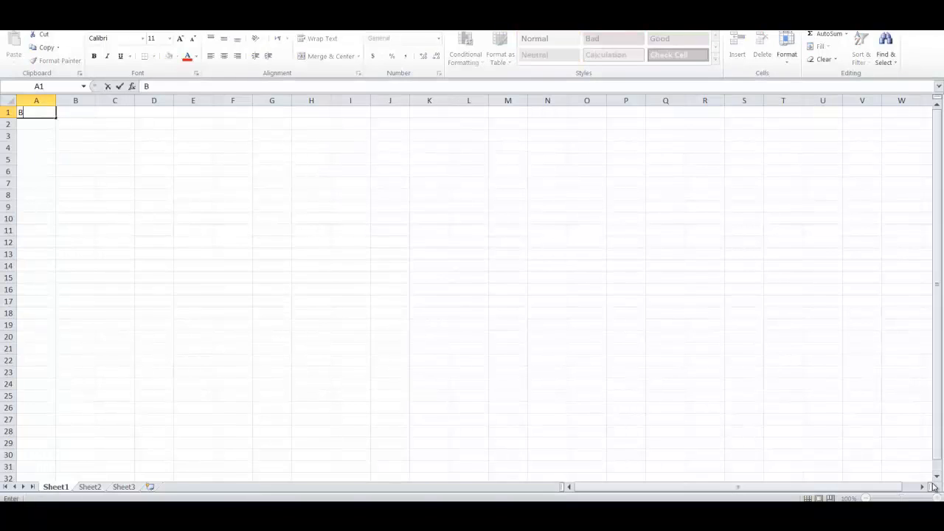
{"action": "type", "text": ".O.Q Ref."}
{"action": "key", "text": "Tab"}
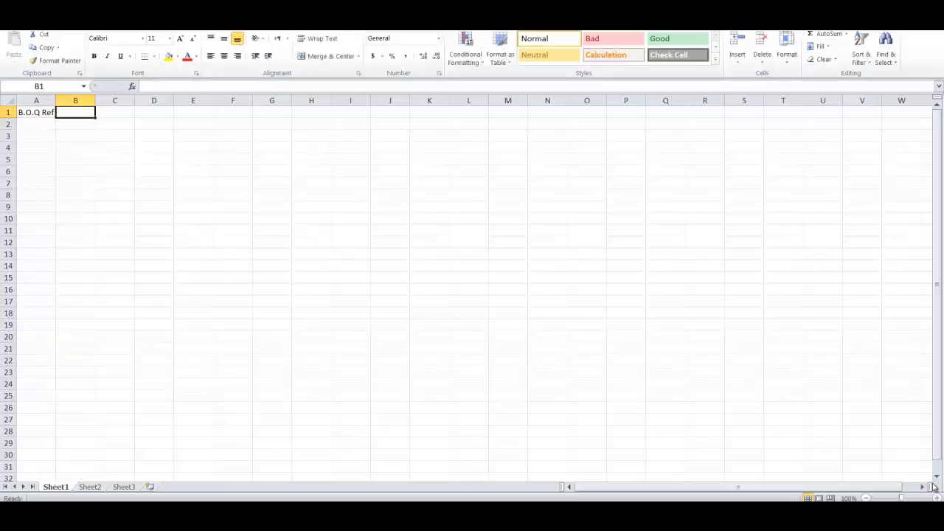
{"action": "type", "text": "DIV"}
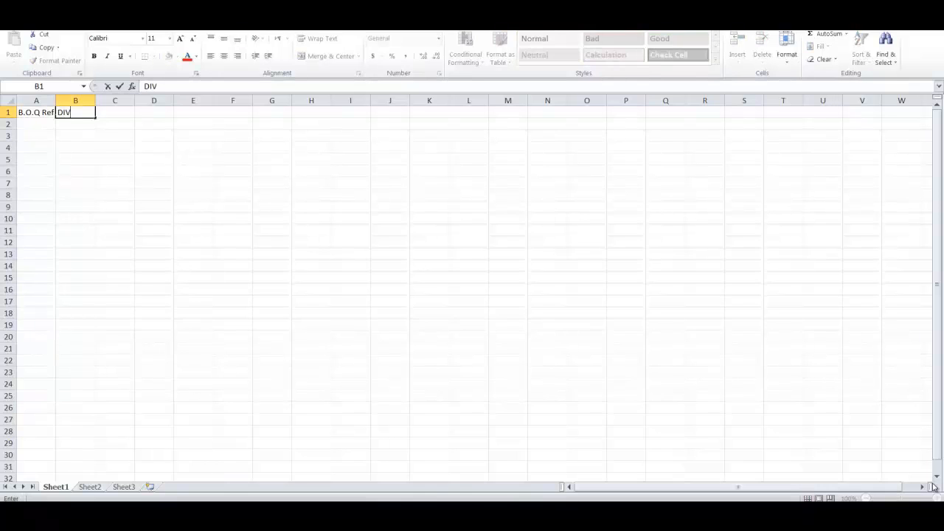
{"action": "key", "text": "Tab"}
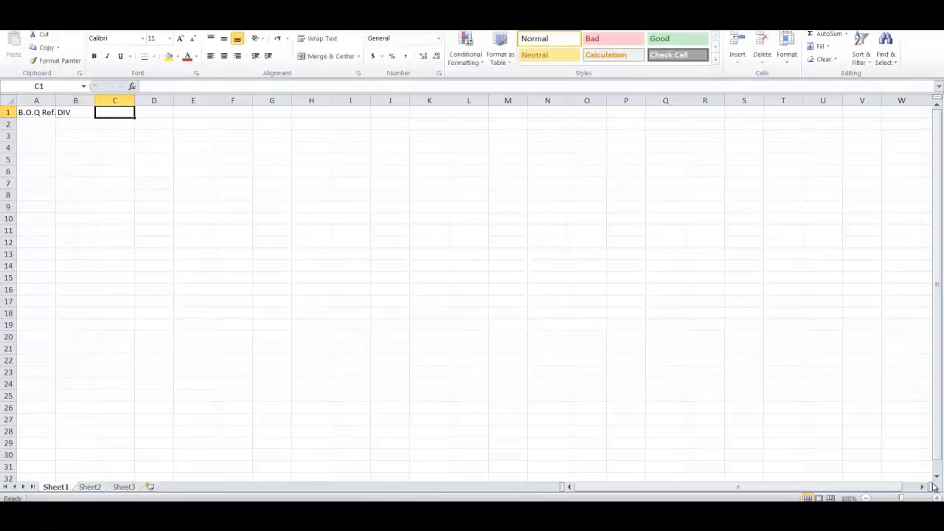
{"action": "type", "text": "Activi"}
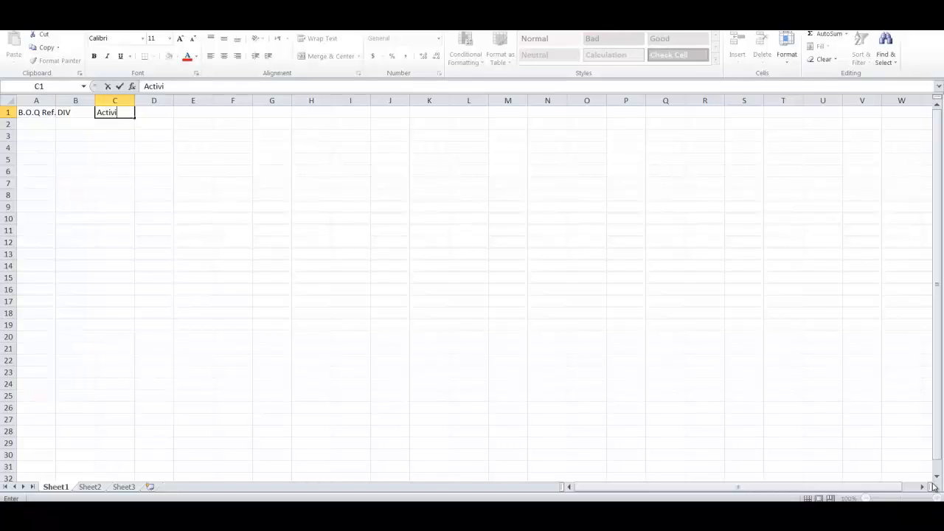
{"action": "type", "text": "ty ID"}
{"action": "key", "text": "Tab"}
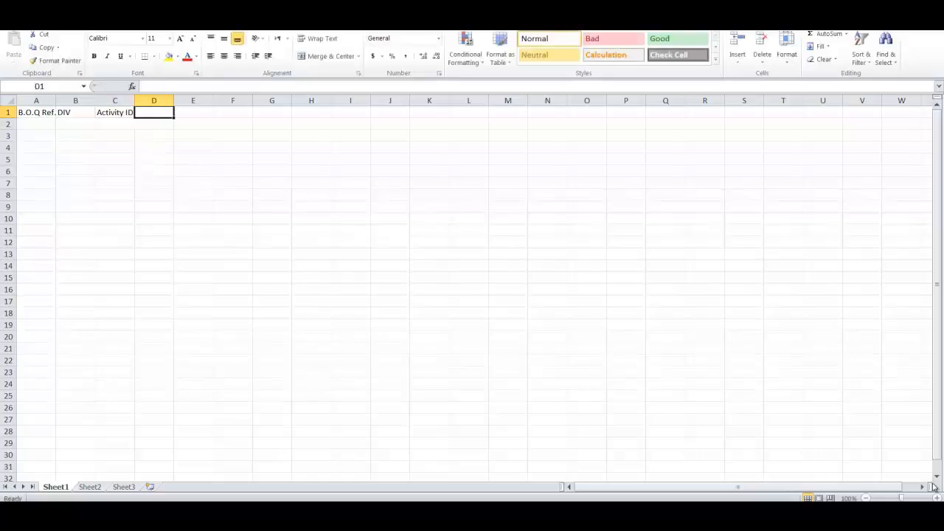
Enter the headers Activity Name and B.O.Q Description in cells D1 and E1.
{"action": "type", "text": "Ac"}
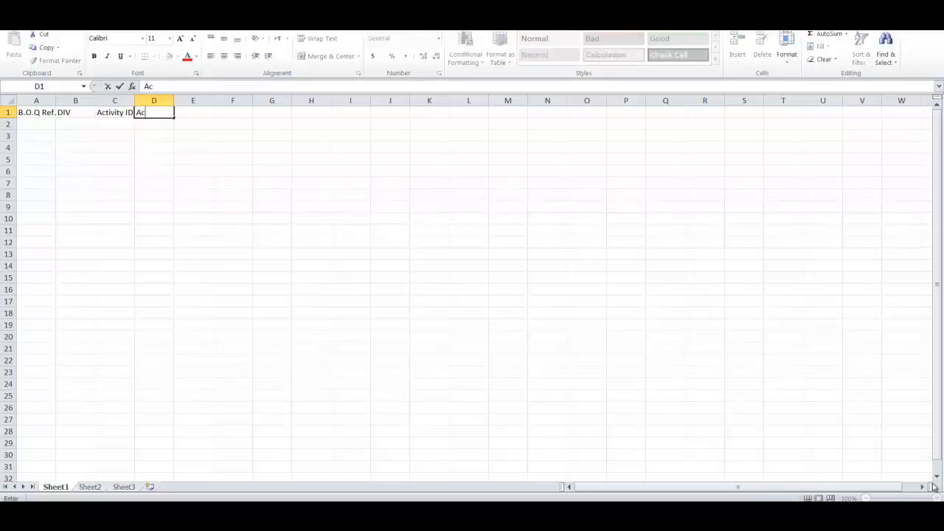
{"action": "type", "text": "tivity Name"}
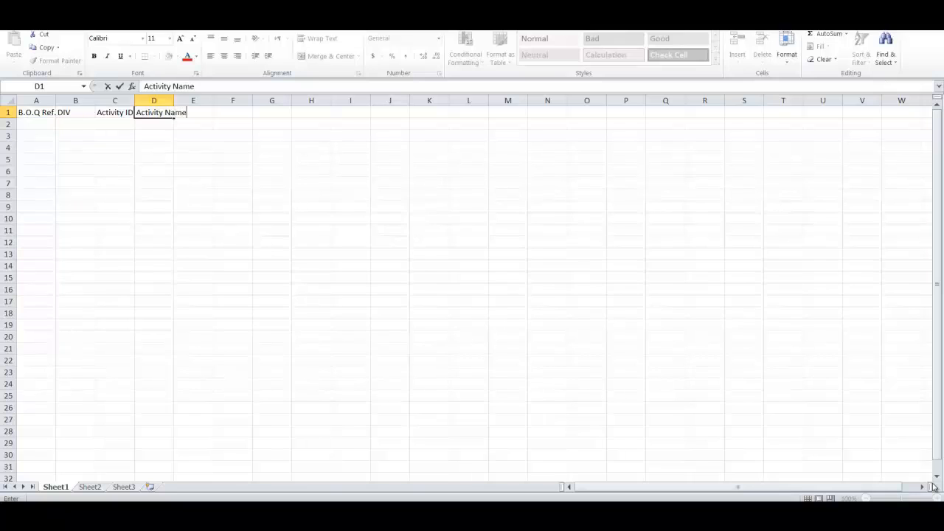
{"action": "key", "text": "Tab"}
{"action": "type", "text": "B"}
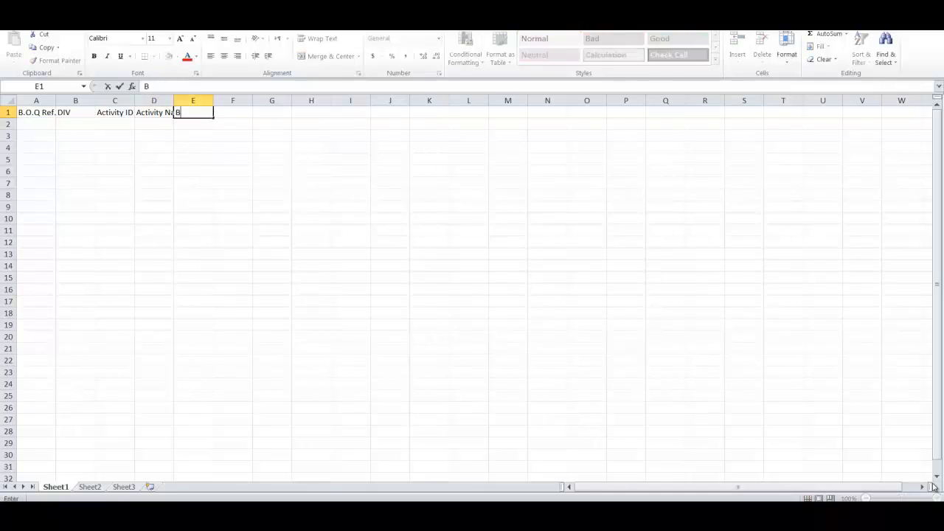
{"action": "type", "text": ".O.Q Descriptio"}
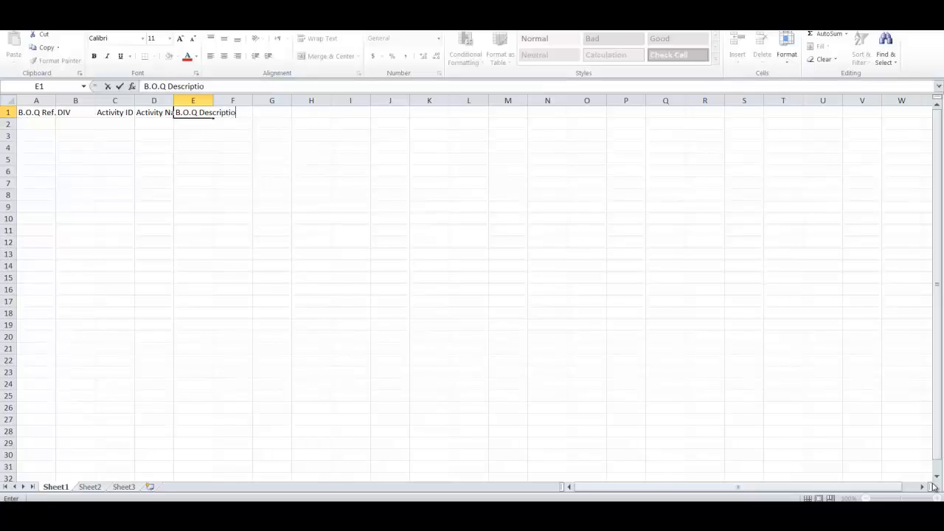
{"action": "type", "text": "n"}
{"action": "key", "text": "Tab"}
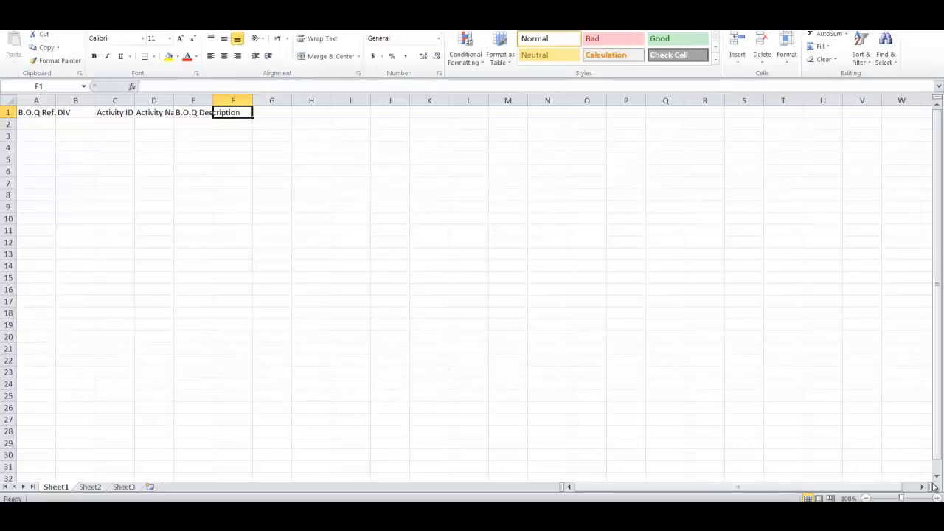
Enter the headers QTY, Unit and Rate in cells F1 to H1.
{"action": "type", "text": "QTY"}
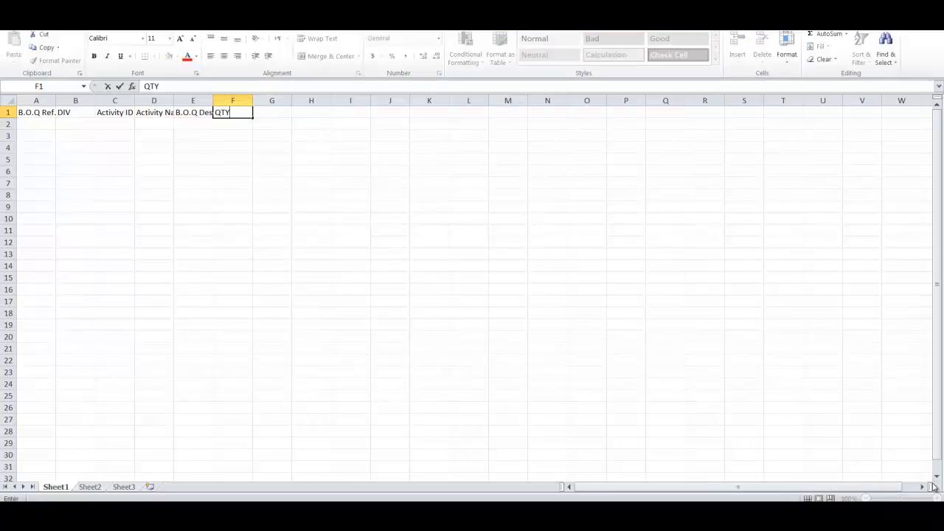
{"action": "key", "text": "Tab"}
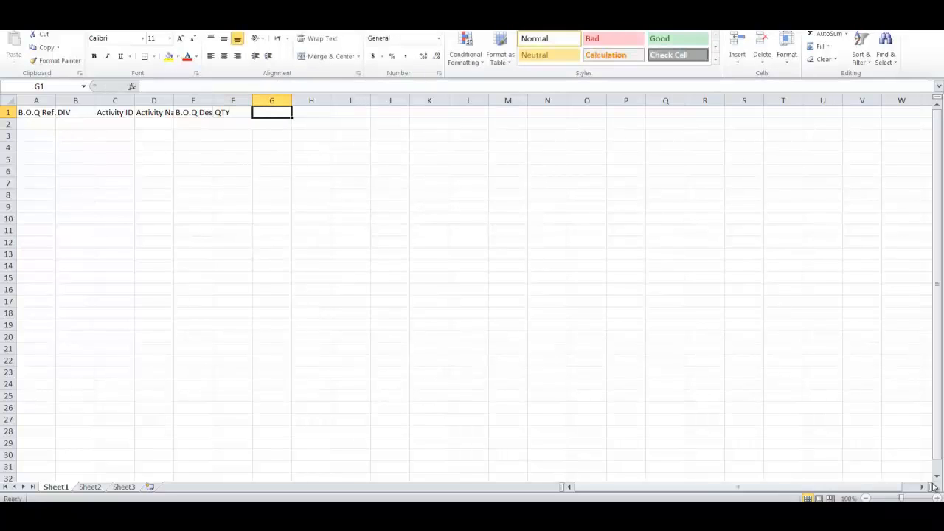
{"action": "type", "text": "Unit"}
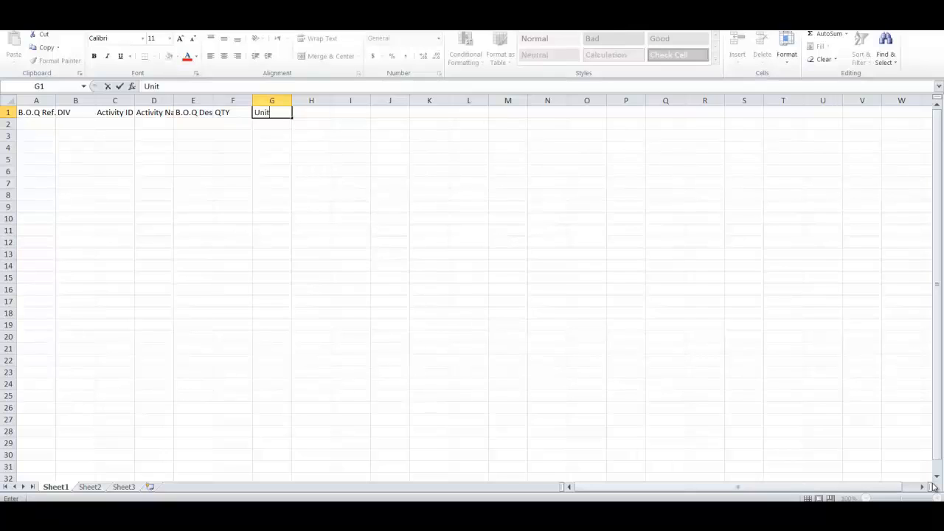
{"action": "key", "text": "Tab"}
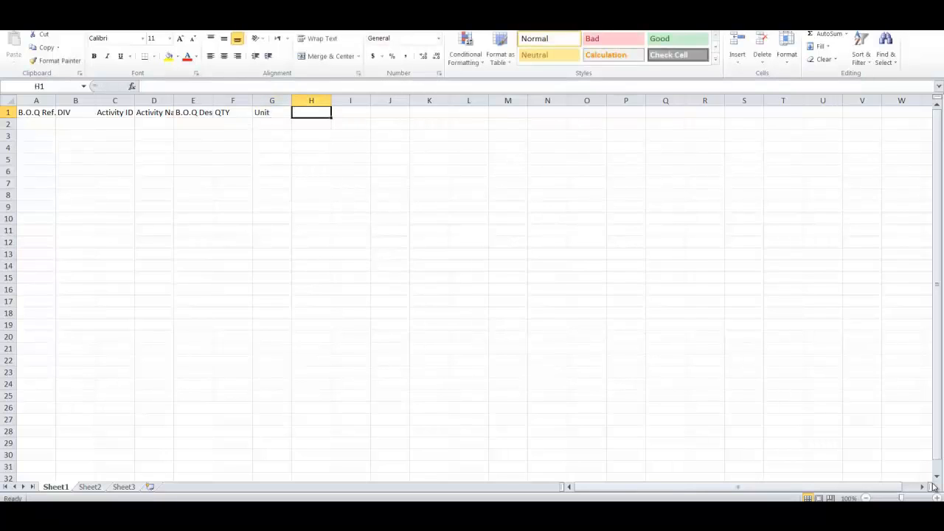
{"action": "type", "text": "Rate"}
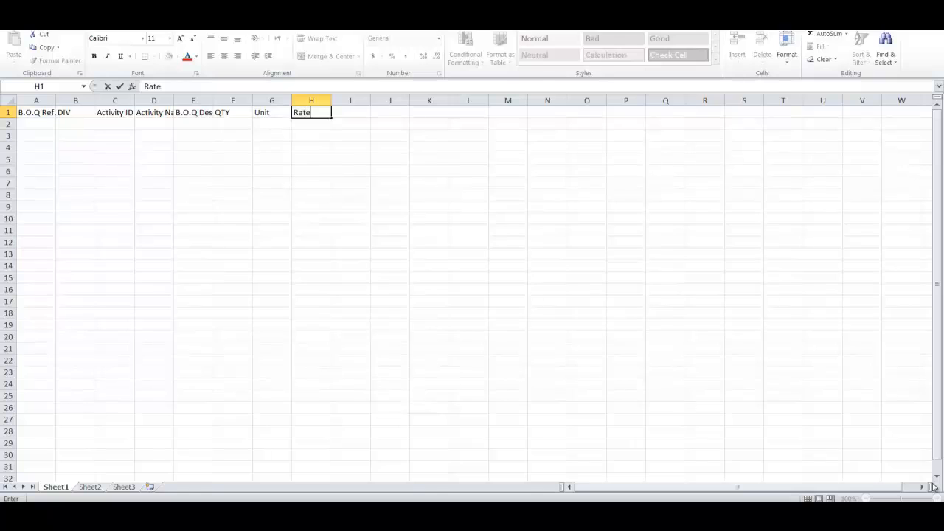
{"action": "key", "text": "Tab"}
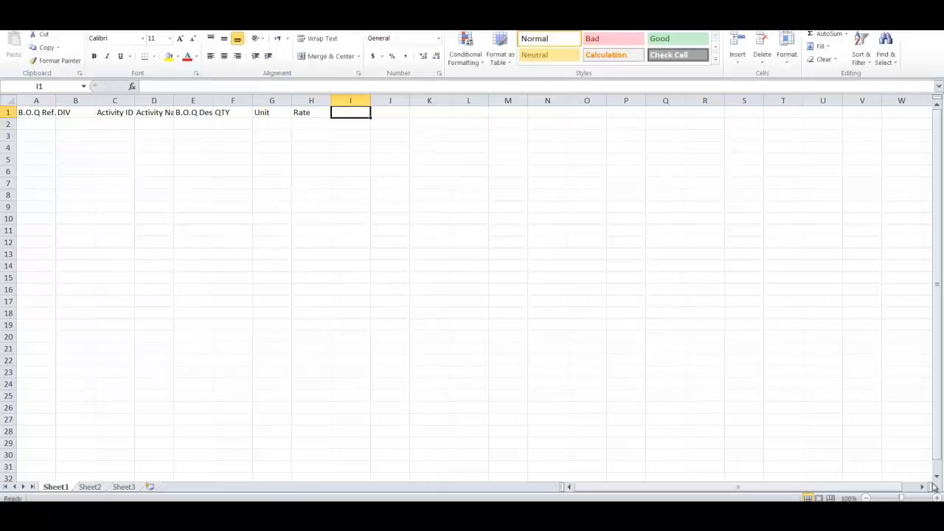
Enter the headers % and Amount in cells I1 and J1.
{"action": "type", "text": "%"}
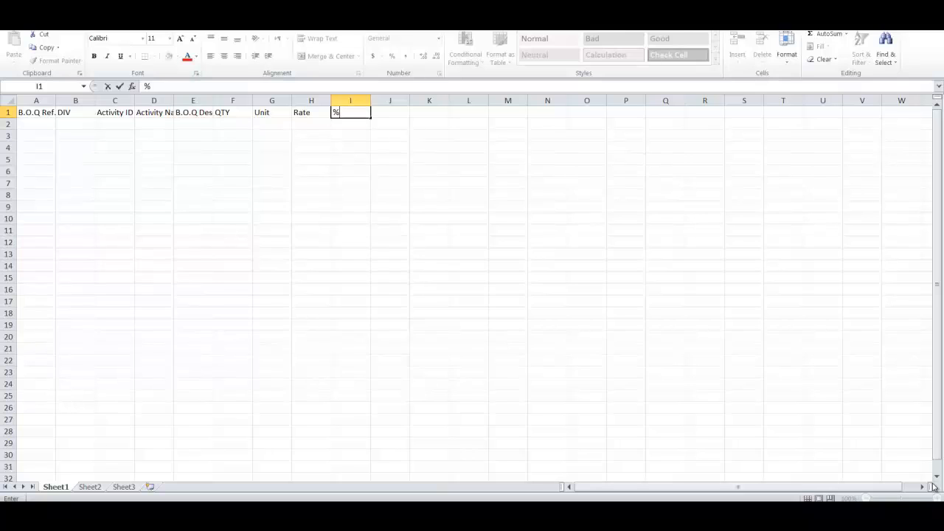
{"action": "key", "text": "Tab"}
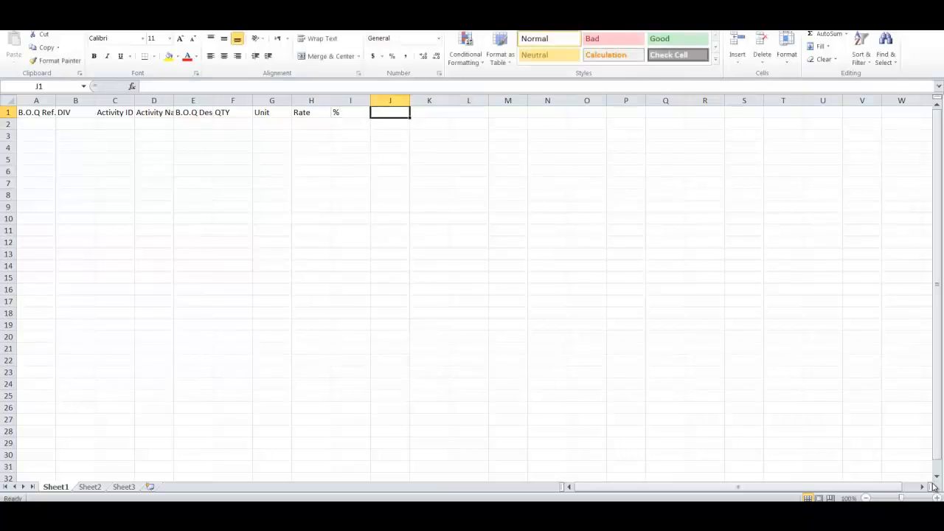
{"action": "type", "text": "A"}
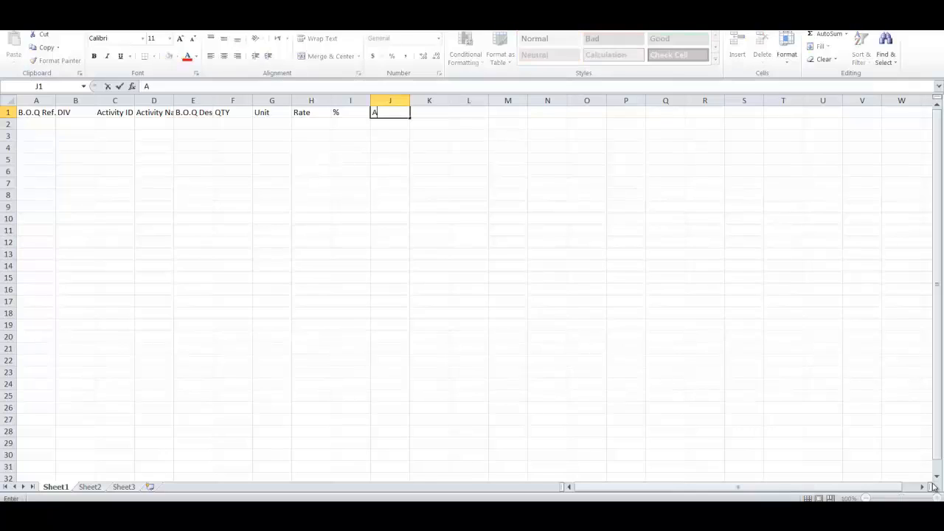
{"action": "type", "text": "mount"}
{"action": "key", "text": "Return"}
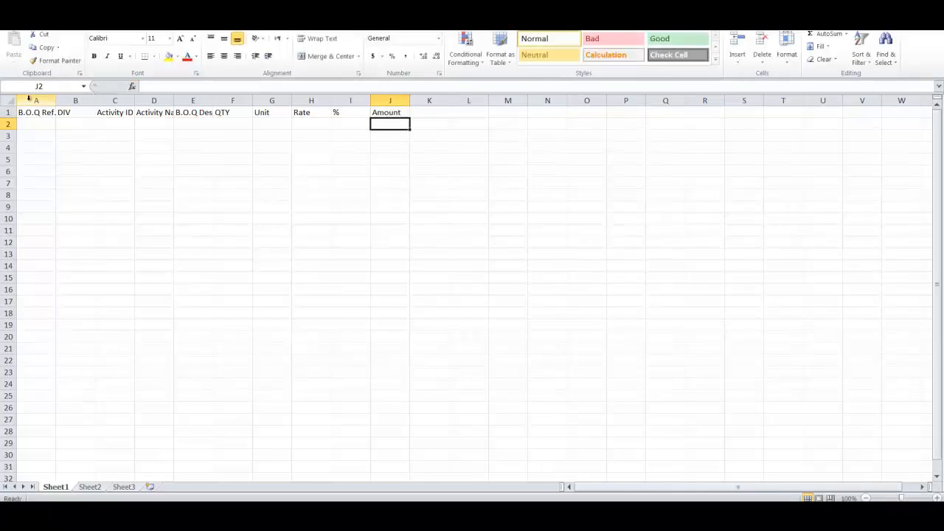
AutoFit the widths of columns A to J to their header text.
{"action": "left_click_drag", "start_coordinate": [28, 98], "coordinate": [391, 101]}
{"action": "double_click", "coordinate": [410, 99]}
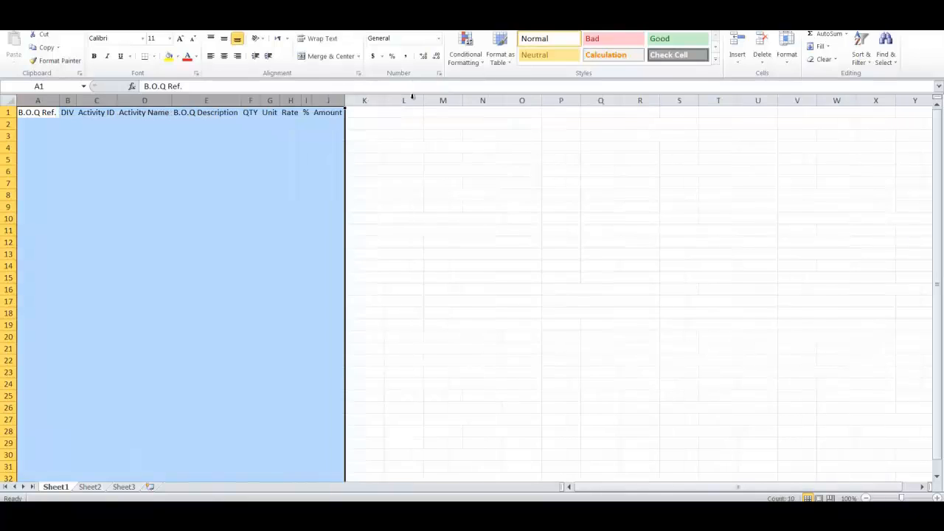
{"action": "left_click", "coordinate": [148, 174]}
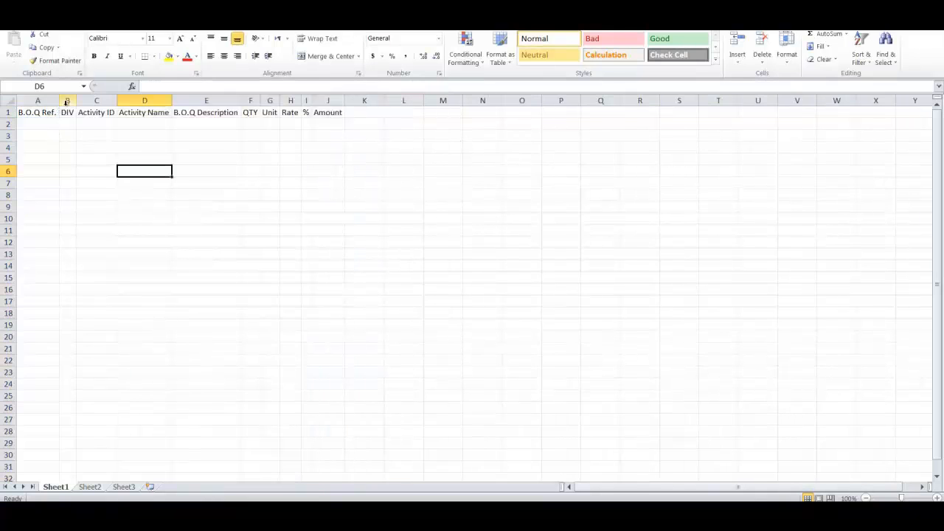
Widen columns A to J beyond their header text, making Activity Name and B.O.Q Description the widest.
{"action": "mouse_move", "coordinate": [76, 101]}
{"action": "left_mouse_down"}
{"action": "mouse_move", "coordinate": [89, 101]}
{"action": "mouse_move", "coordinate": [65, 101]}
{"action": "left_mouse_up"}
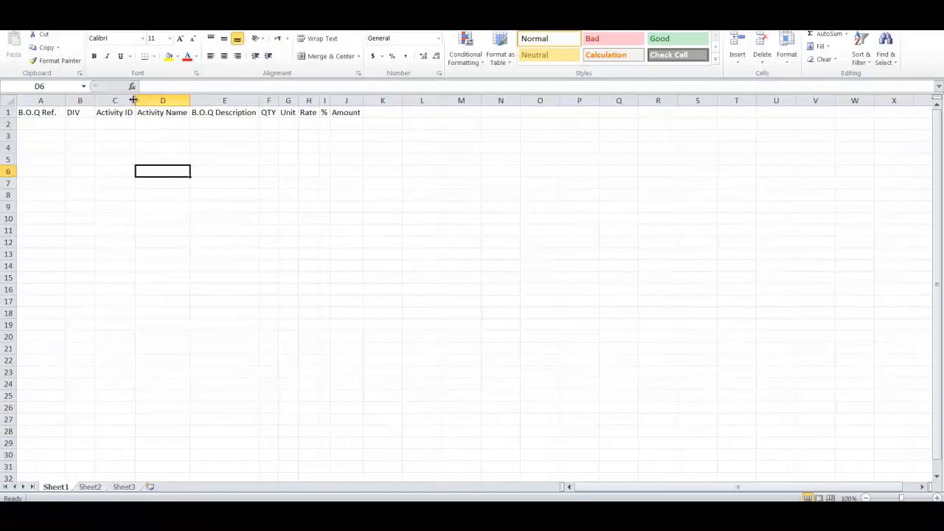
{"action": "left_click_drag", "start_coordinate": [134, 99], "coordinate": [247, 99]}
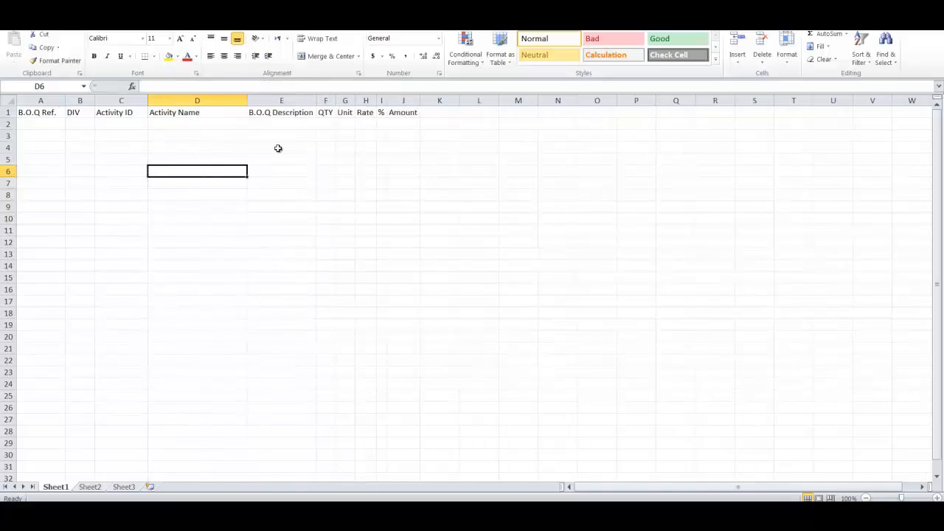
{"action": "left_click", "coordinate": [278, 149]}
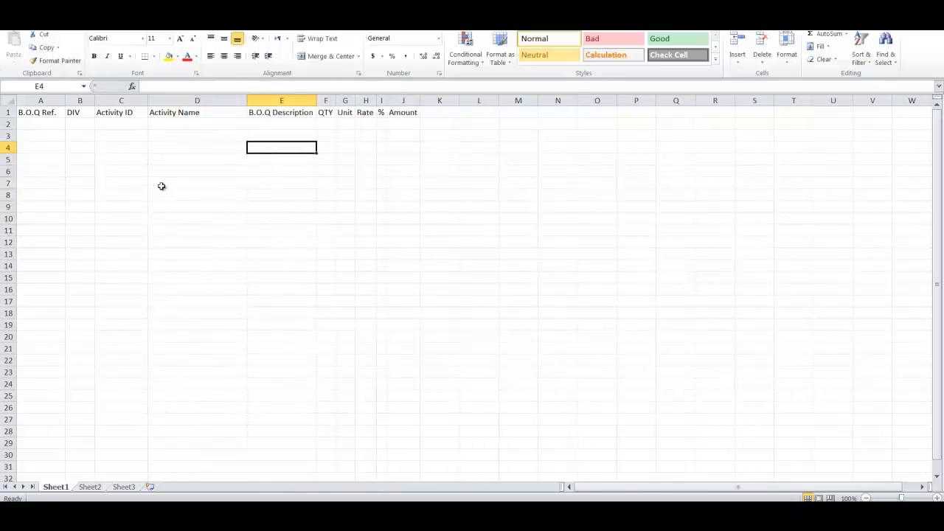
{"action": "left_click_drag", "start_coordinate": [317, 98], "coordinate": [484, 100]}
{"action": "left_click", "coordinate": [300, 123]}
{"action": "left_click", "coordinate": [551, 156]}
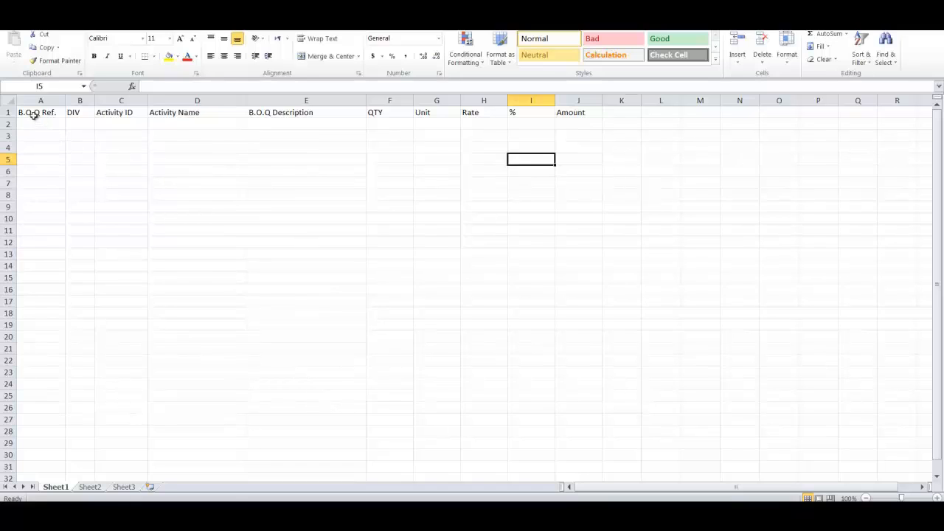
{"action": "left_click_drag", "start_coordinate": [34, 115], "coordinate": [565, 112]}
{"action": "right_click", "coordinate": [568, 115]}
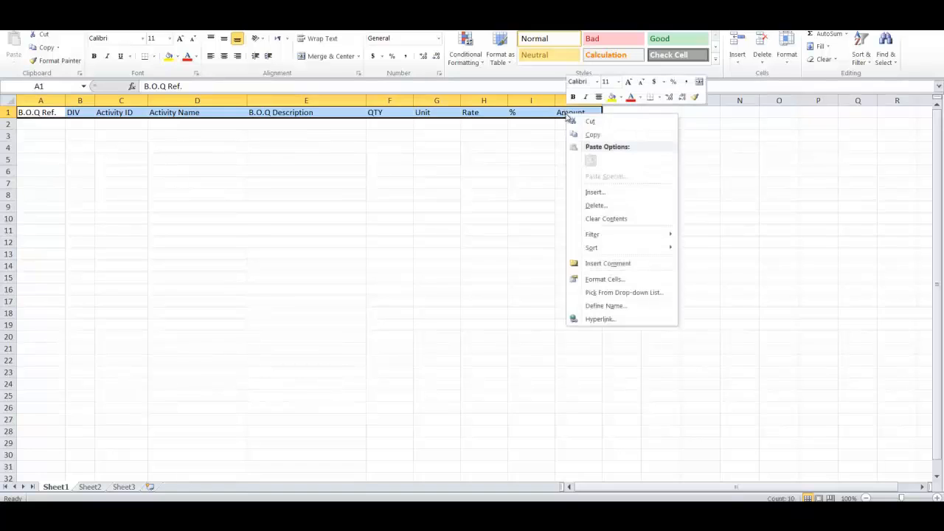
{"action": "key", "text": "Escape"}
Apply outline and inside borders to all cells in the range A1 to J40.
{"action": "left_click_drag", "start_coordinate": [22, 112], "coordinate": [594, 466]}
{"action": "right_click", "coordinate": [583, 354]}
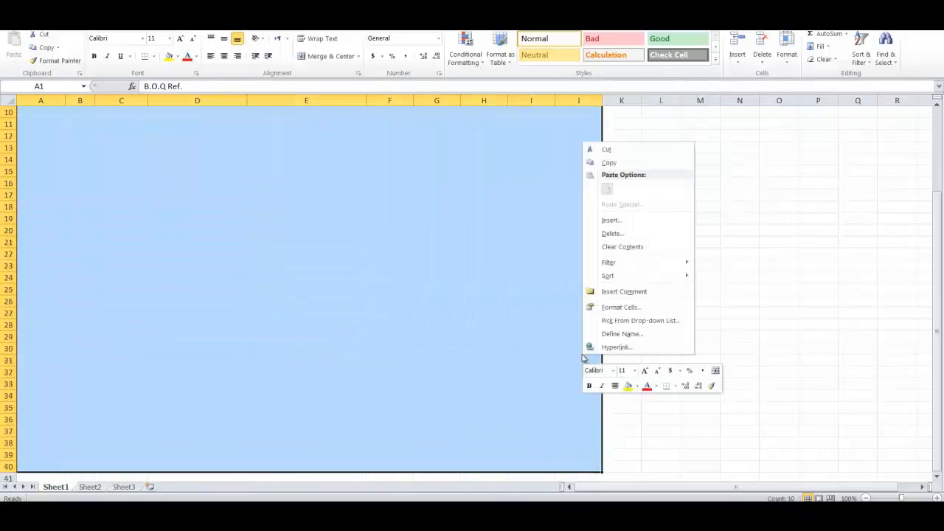
{"action": "left_click", "coordinate": [647, 310]}
{"action": "left_click", "coordinate": [631, 193]}
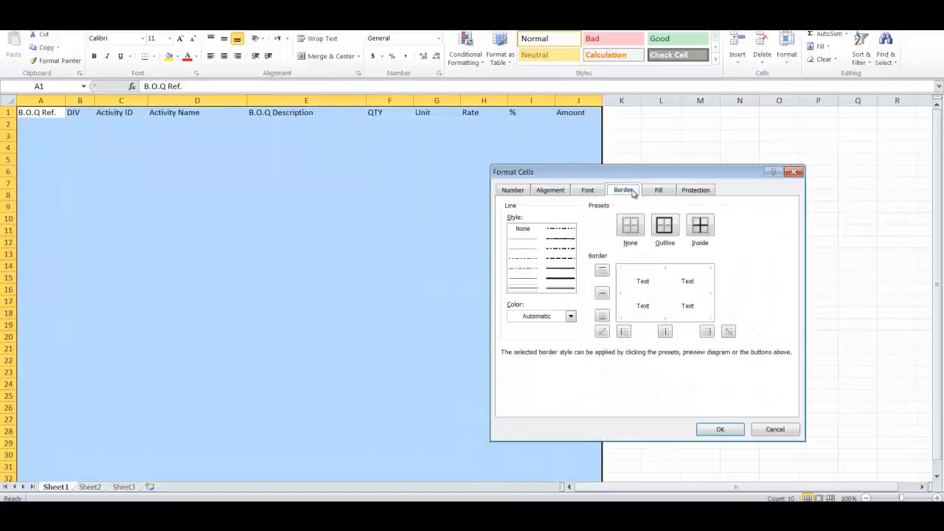
{"action": "left_click", "coordinate": [699, 225]}
{"action": "left_click", "coordinate": [664, 225]}
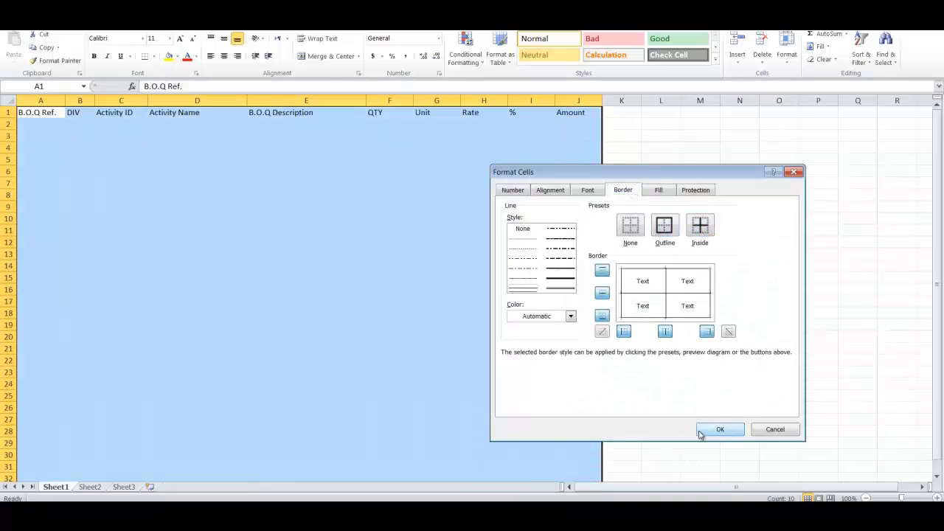
{"action": "left_click", "coordinate": [720, 429]}
{"action": "left_click", "coordinate": [90, 183]}
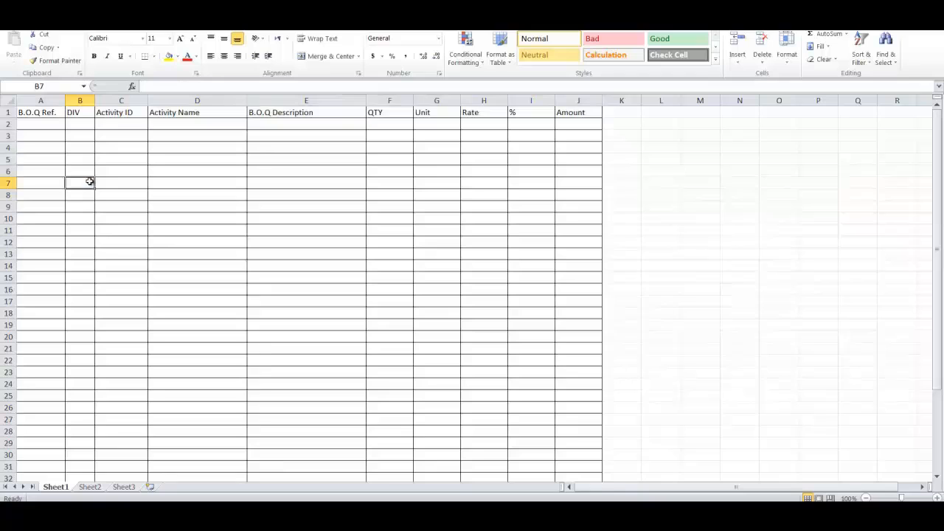
Increase the height of header row 1 to about one and a half times the other rows.
{"action": "left_click", "coordinate": [8, 112]}
{"action": "left_click_drag", "start_coordinate": [7, 118], "coordinate": [8, 124]}
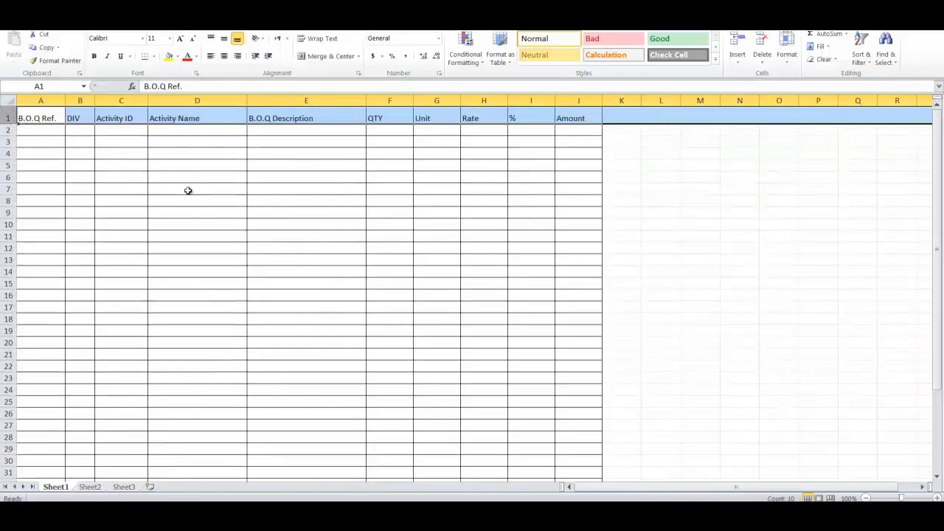
{"action": "left_click", "coordinate": [188, 190]}
Centre the contents of the whole sheet both vertically and horizontally.
{"action": "left_click", "coordinate": [9, 104]}
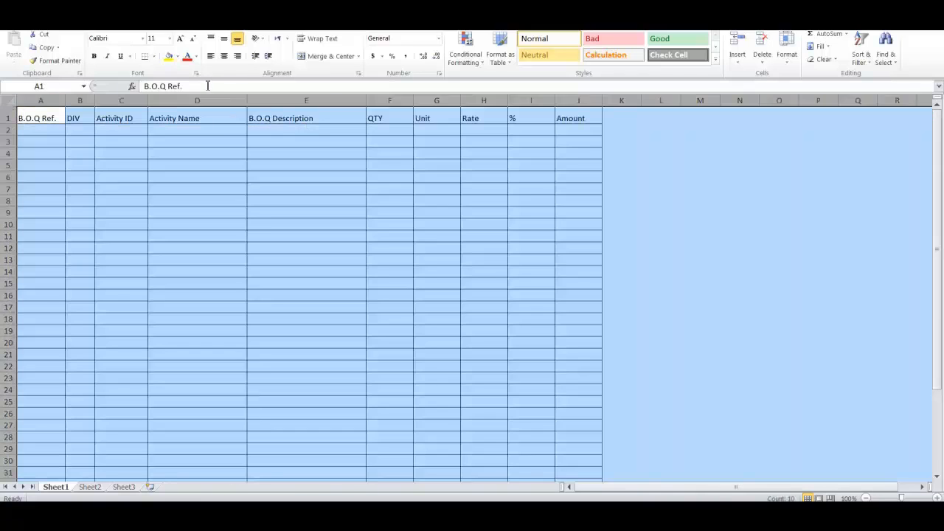
{"action": "left_click", "coordinate": [224, 39]}
{"action": "left_click", "coordinate": [225, 56]}
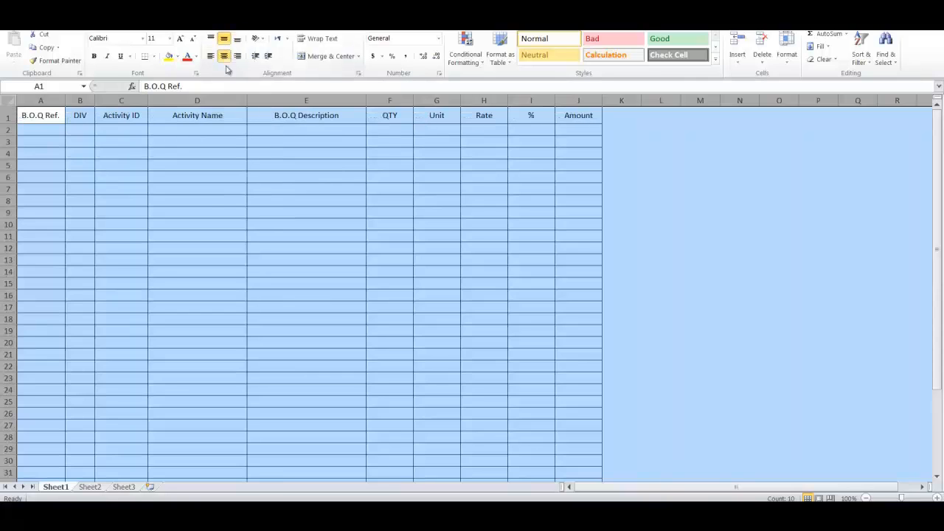
{"action": "left_click", "coordinate": [209, 214]}
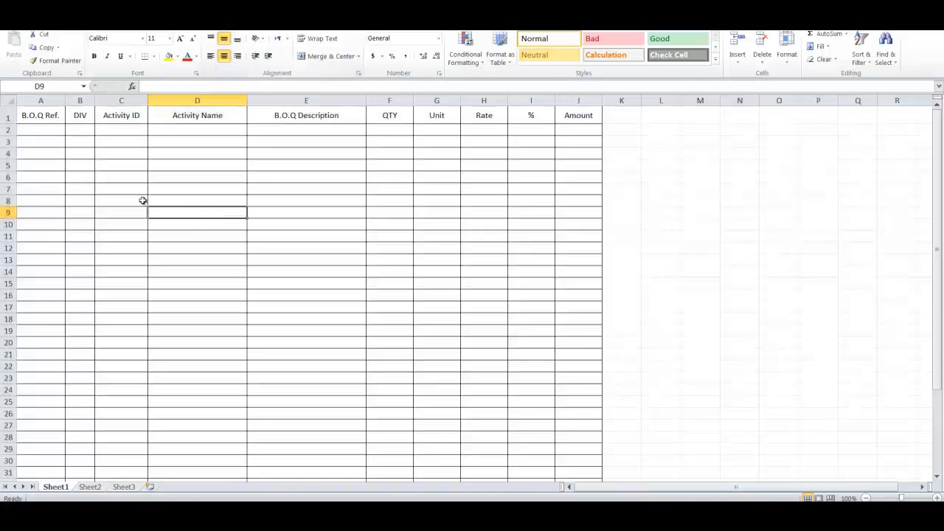
Enter the section title Substructure in cell A2 under the B.O.Q Ref. header.
{"action": "left_click", "coordinate": [36, 131]}
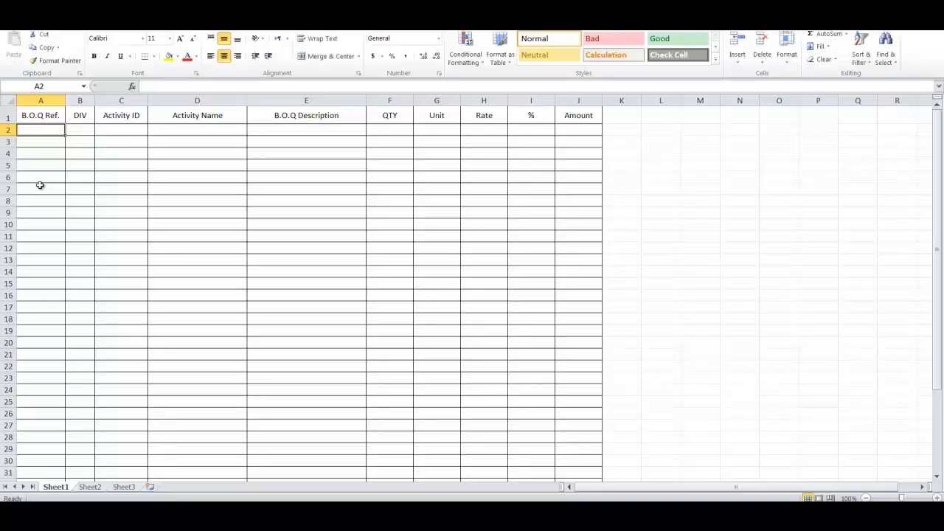
{"action": "type", "text": "S"}
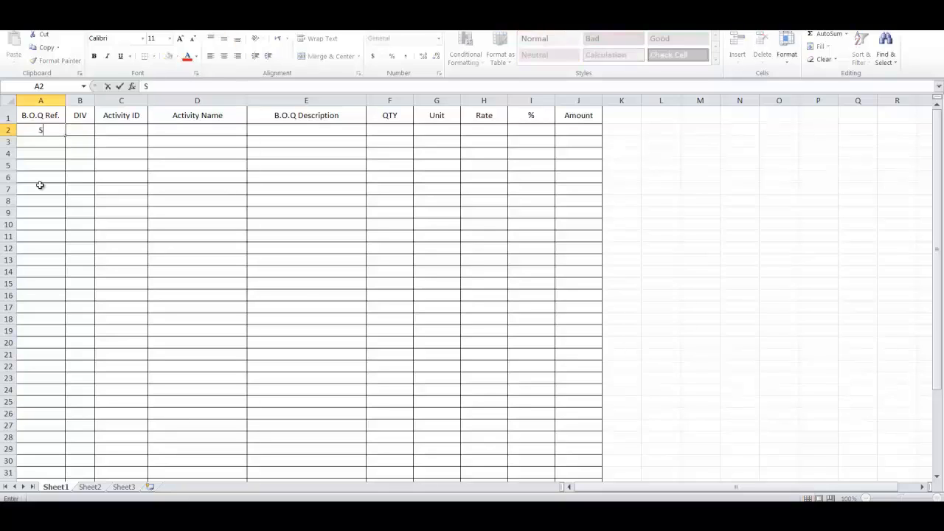
{"action": "type", "text": "ubstructure"}
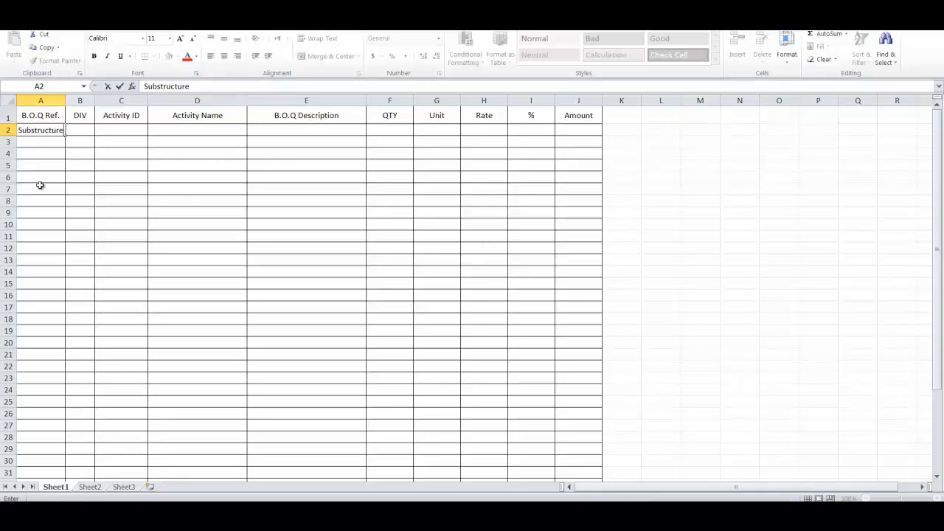
{"action": "key", "text": "Return"}
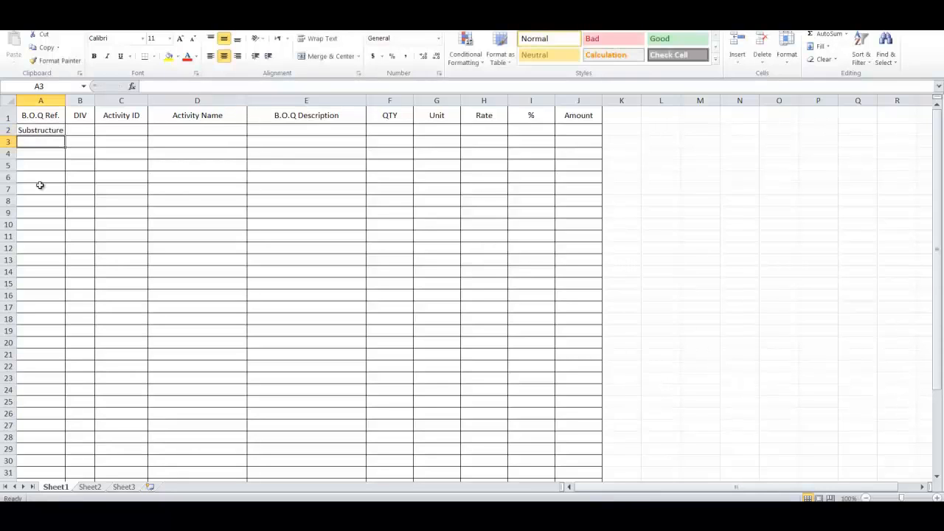
Merge cells A2 to J2 and left-align the Substructure title.
{"action": "left_click_drag", "start_coordinate": [23, 131], "coordinate": [581, 129]}
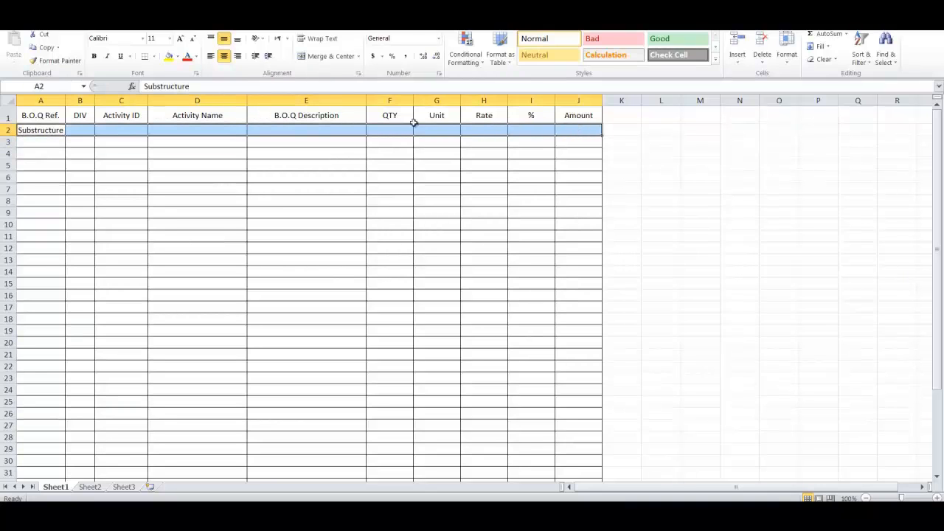
{"action": "left_click", "coordinate": [328, 56]}
{"action": "left_click", "coordinate": [211, 56]}
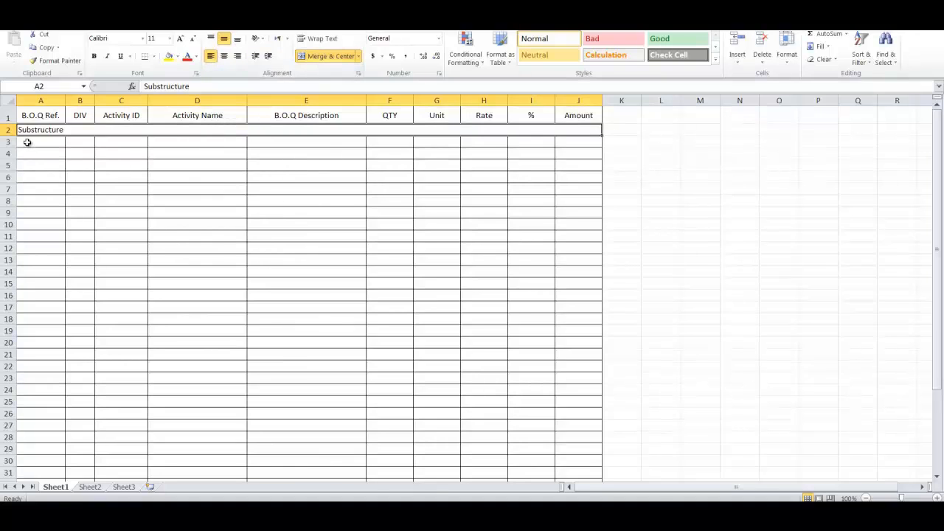
Fill the merged Substructure row down into row 3 and change its text to Superstructure.
{"action": "left_click_drag", "start_coordinate": [27, 142], "coordinate": [122, 144]}
{"action": "key", "text": "Up"}
{"action": "left_click_drag", "start_coordinate": [602, 138], "coordinate": [602, 150]}
{"action": "double_click", "coordinate": [71, 141]}
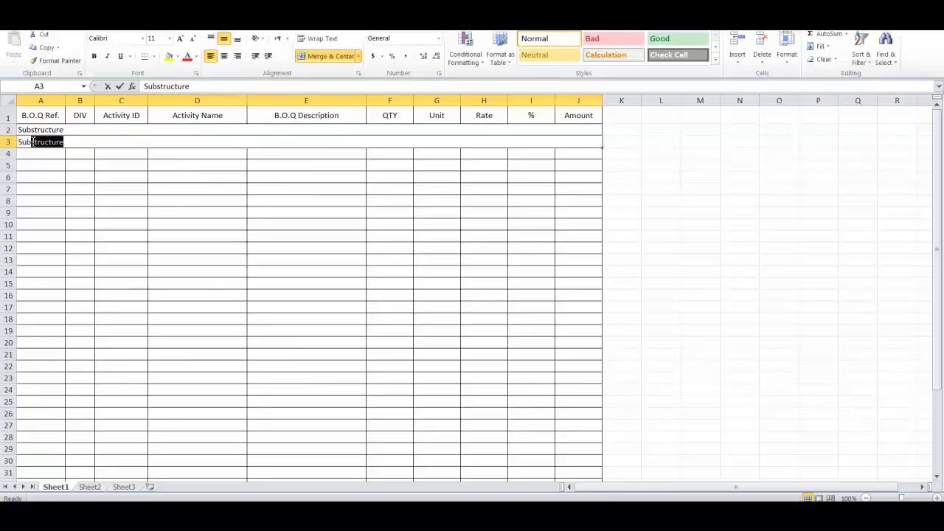
{"action": "type", "text": "per"}
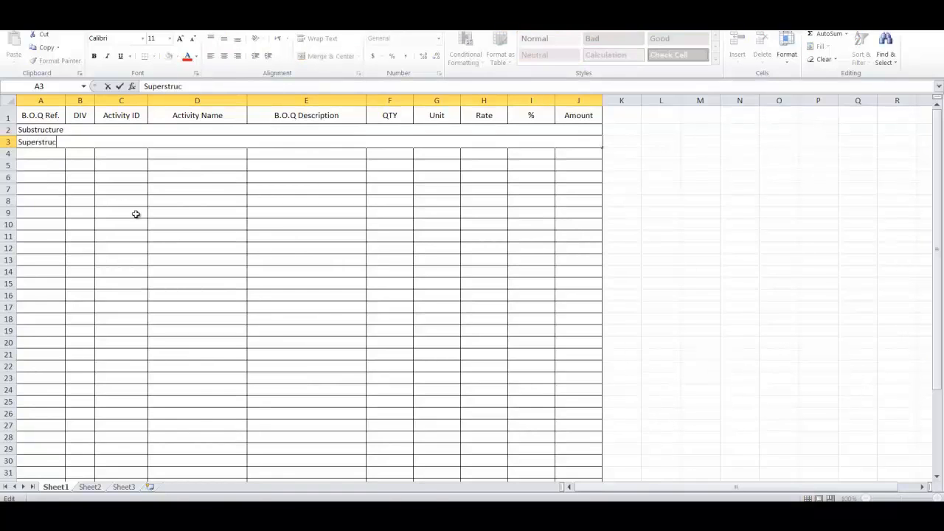
{"action": "type", "text": "structure"}
{"action": "key", "text": "Return"}
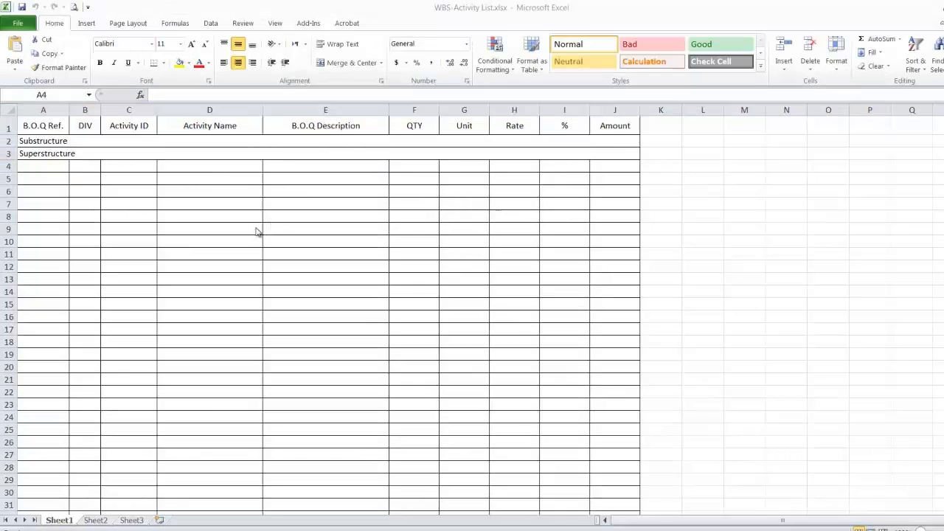
Insert a copy of the Superstructure row as row 4 and change its text to Rough Finishes.
{"action": "left_click", "coordinate": [8, 154]}
{"action": "right_click", "coordinate": [9, 154]}
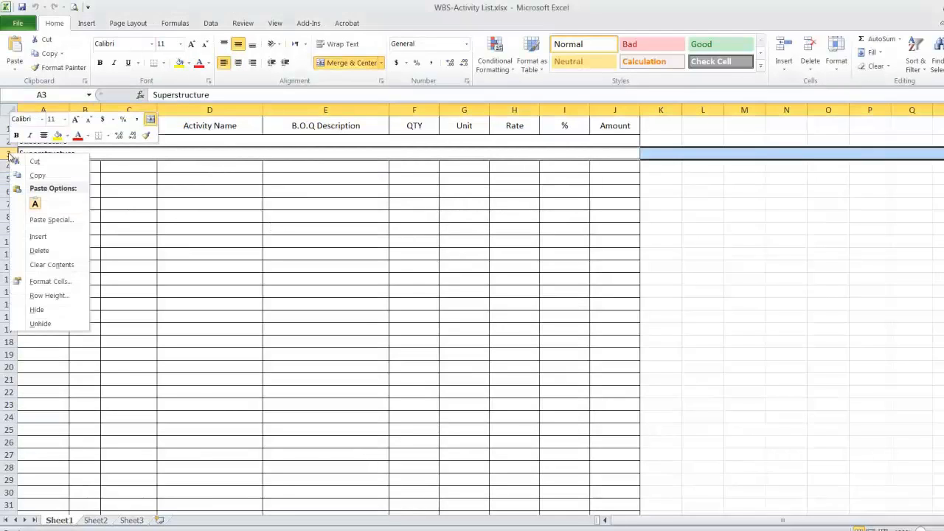
{"action": "left_click", "coordinate": [25, 177]}
{"action": "left_click", "coordinate": [8, 165]}
{"action": "right_click", "coordinate": [9, 165]}
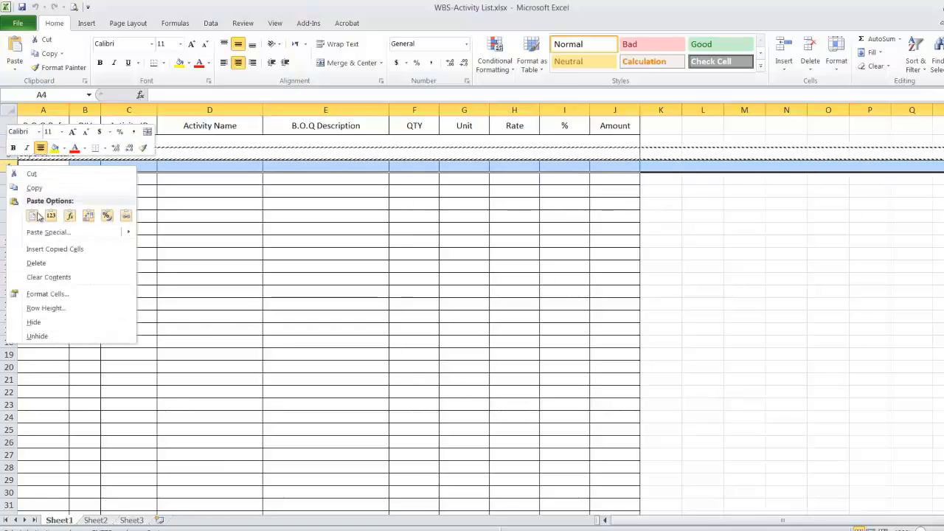
{"action": "left_click", "coordinate": [51, 249]}
{"action": "double_click", "coordinate": [74, 167]}
{"action": "double_click", "coordinate": [74, 166]}
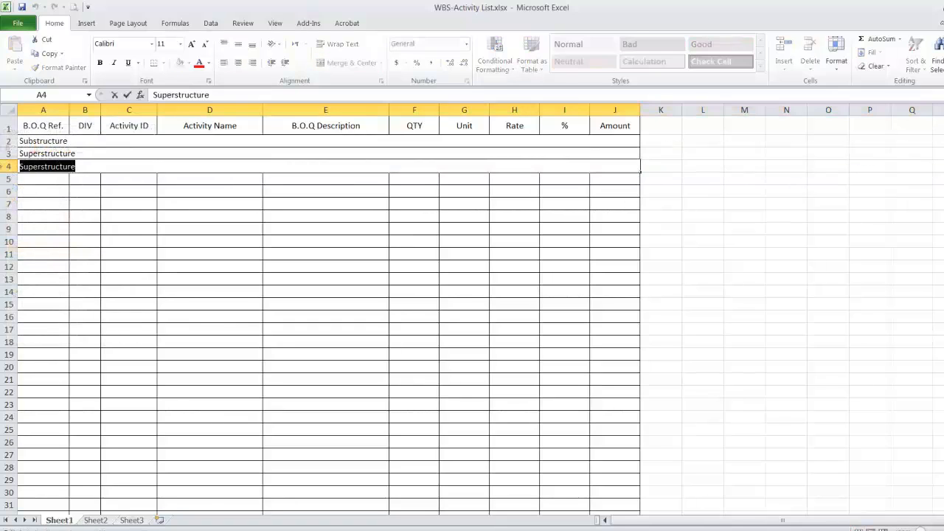
{"action": "type", "text": "Roug"}
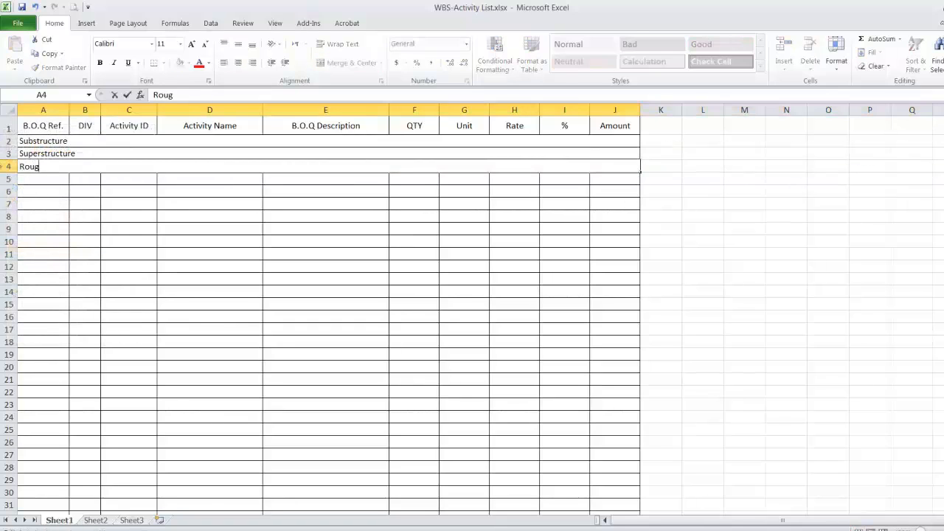
{"action": "type", "text": "h Finishes"}
{"action": "left_click", "coordinate": [131, 205]}
Insert a copy of the Rough Finishes row as row 5 and change its text to Final Finishes.
{"action": "right_click", "coordinate": [8, 166]}
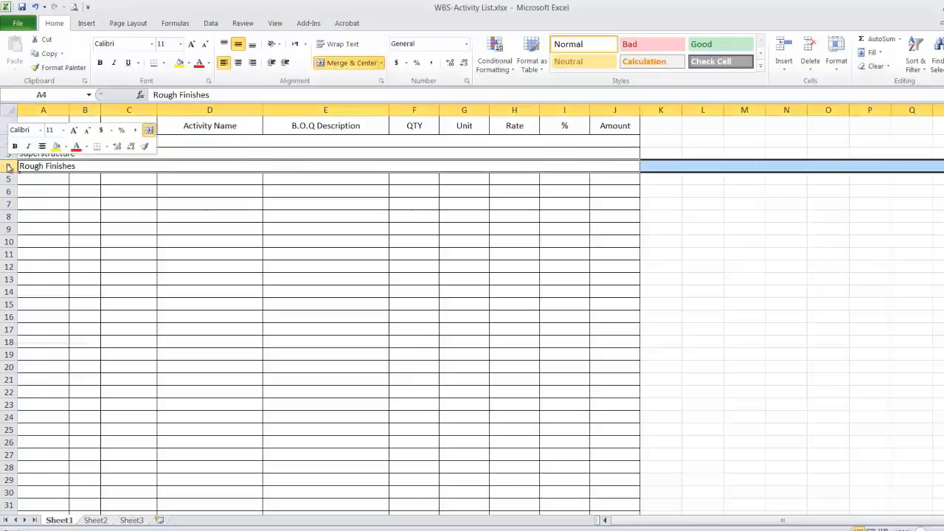
{"action": "left_click", "coordinate": [36, 186]}
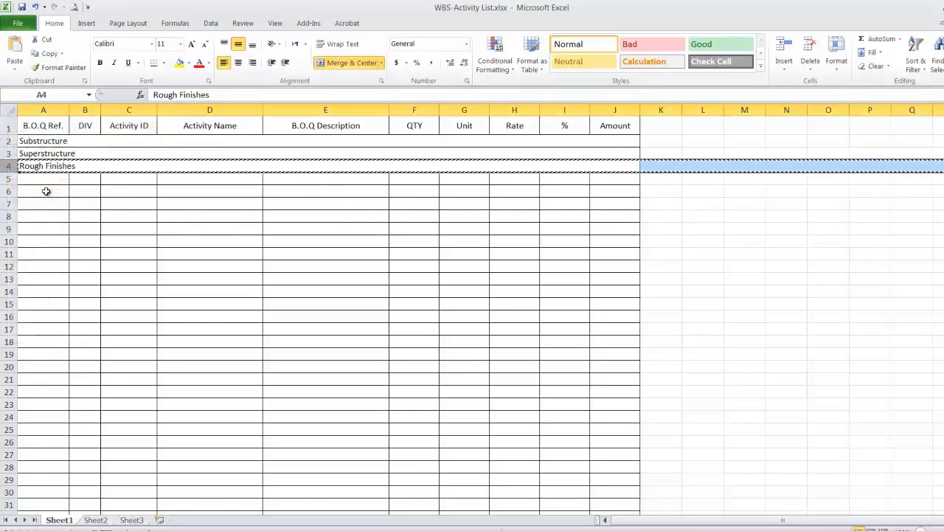
{"action": "right_click", "coordinate": [10, 178]}
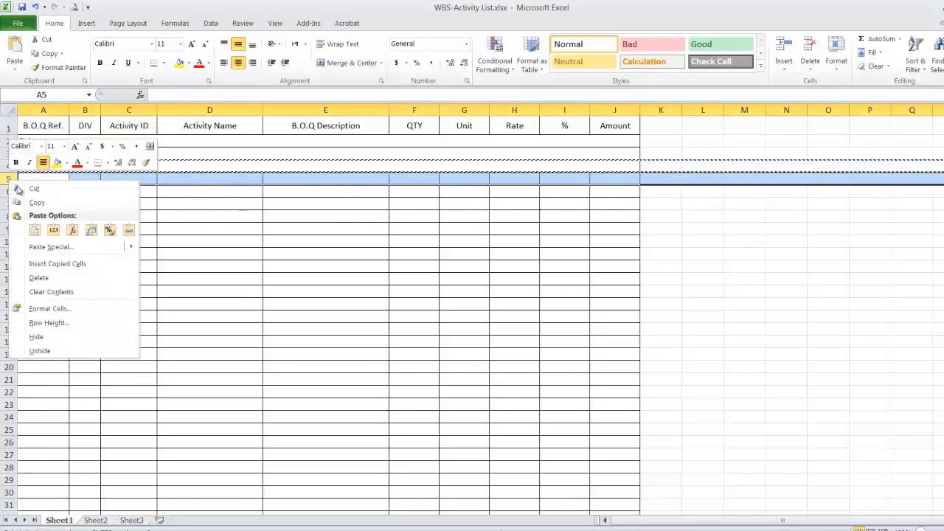
{"action": "left_click", "coordinate": [56, 263]}
{"action": "double_click", "coordinate": [46, 180]}
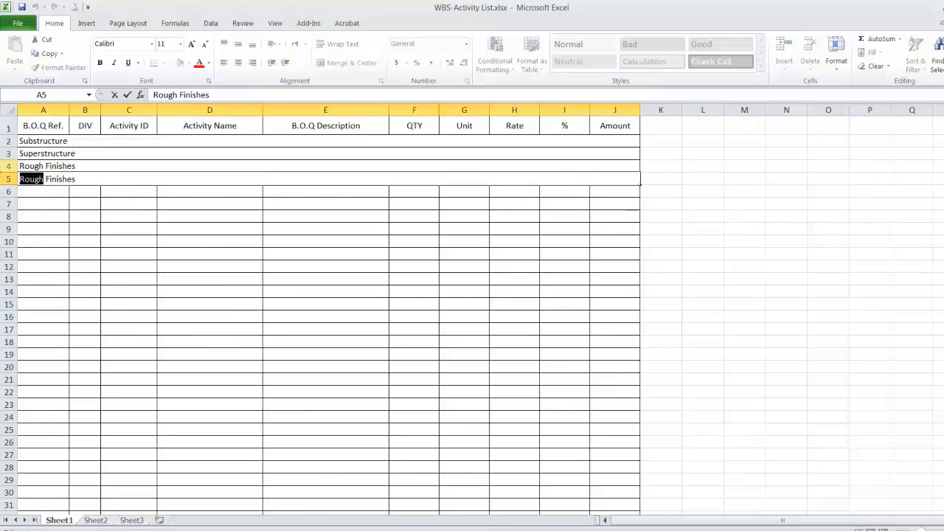
{"action": "type", "text": "Fina"}
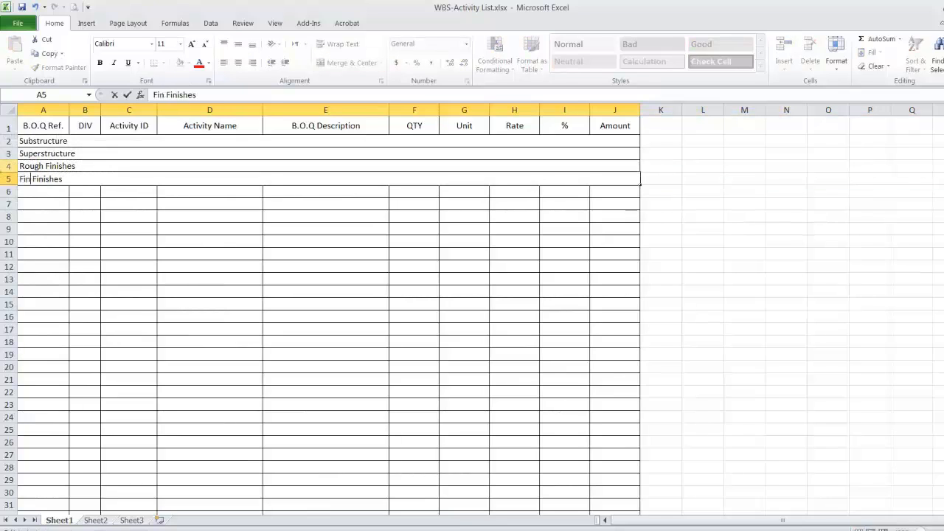
{"action": "type", "text": "l"}
{"action": "key", "text": "Return"}
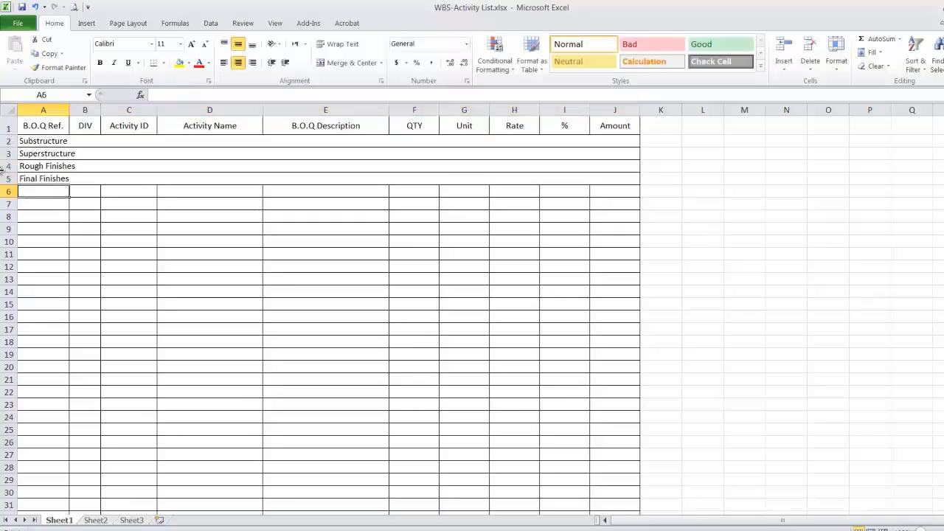
Insert a copy of the Final Finishes row as row 6 and change its text to Electrical works.
{"action": "right_click", "coordinate": [7, 179]}
{"action": "left_click", "coordinate": [40, 203]}
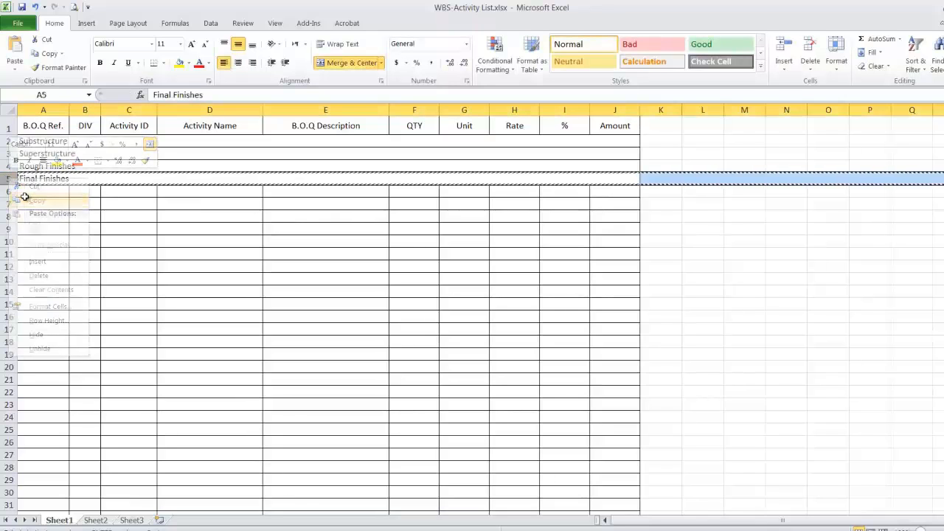
{"action": "right_click", "coordinate": [8, 191]}
{"action": "left_click", "coordinate": [85, 277]}
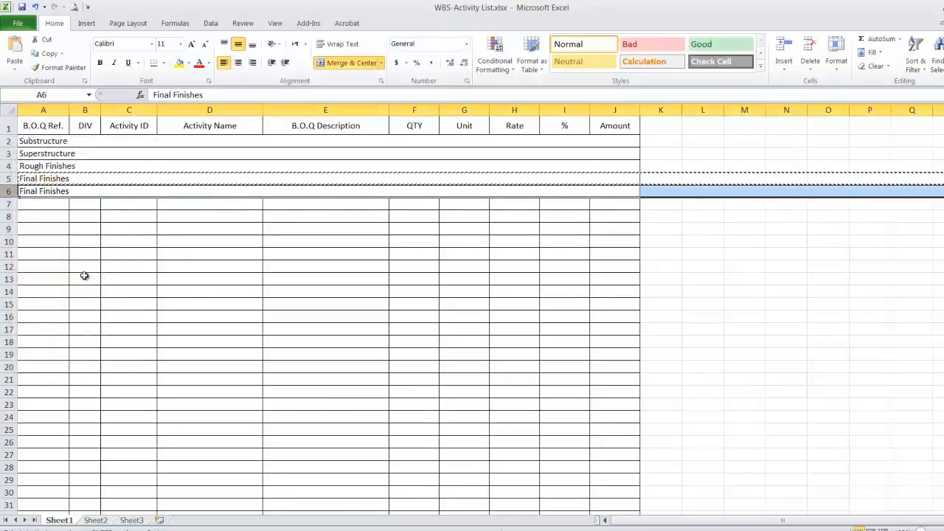
{"action": "double_click", "coordinate": [39, 193]}
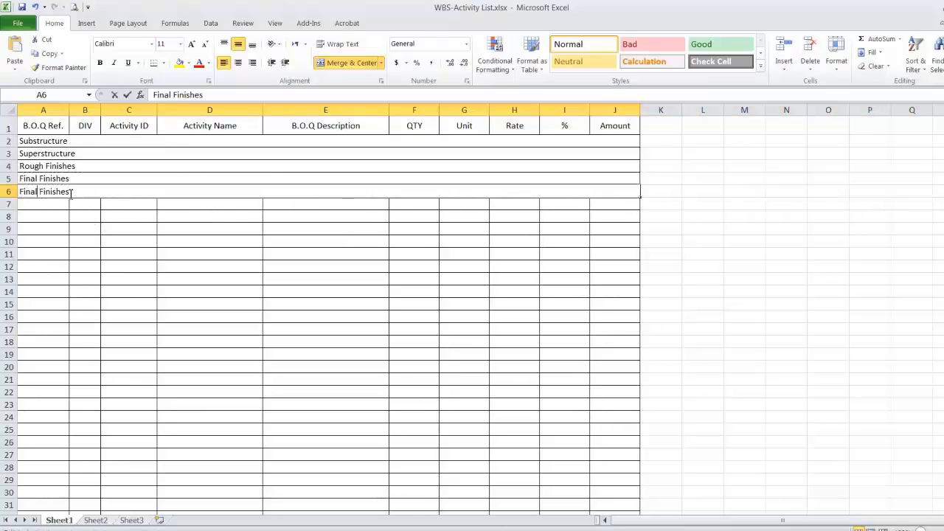
{"action": "left_click_drag", "start_coordinate": [73, 191], "coordinate": [12, 192]}
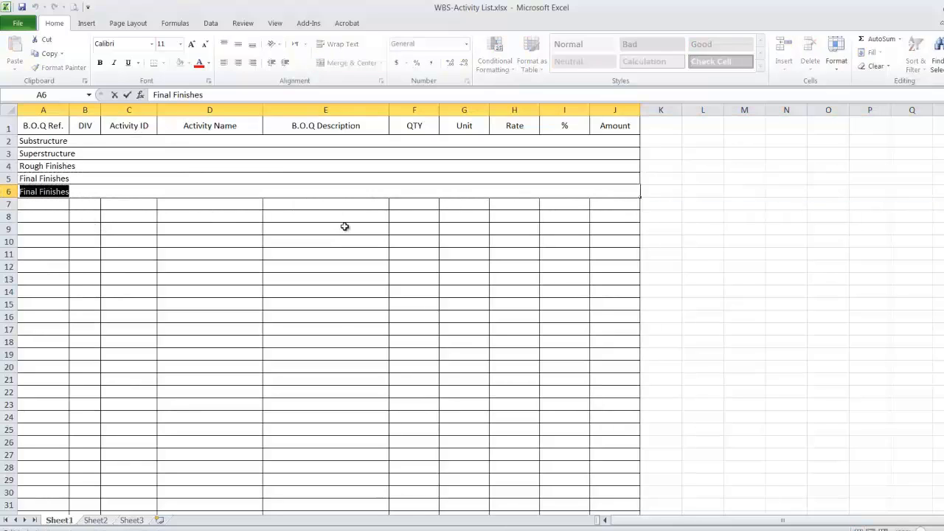
{"action": "type", "text": "Electrical works"}
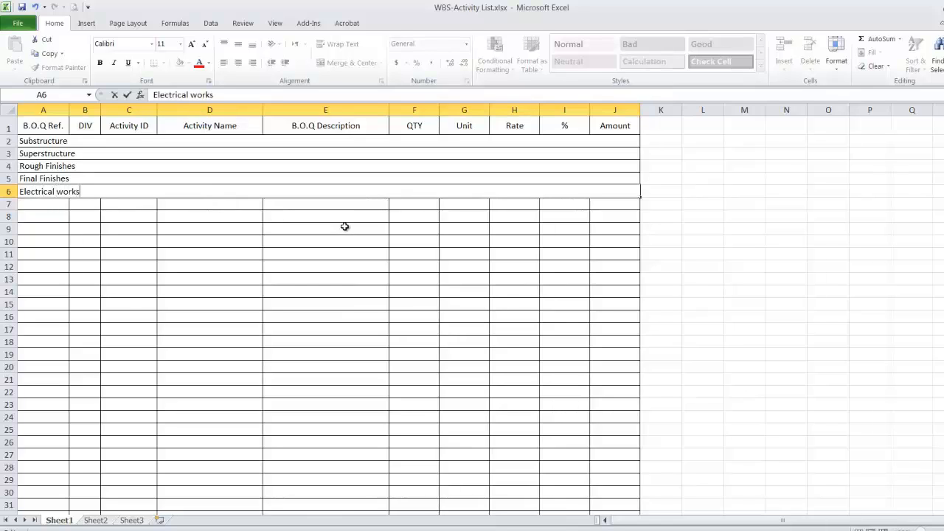
{"action": "left_click", "coordinate": [59, 217]}
Insert a copy of the Electrical works row as row 7 and change its text to Mechanical works.
{"action": "left_click", "coordinate": [9, 191]}
{"action": "right_click", "coordinate": [11, 193]}
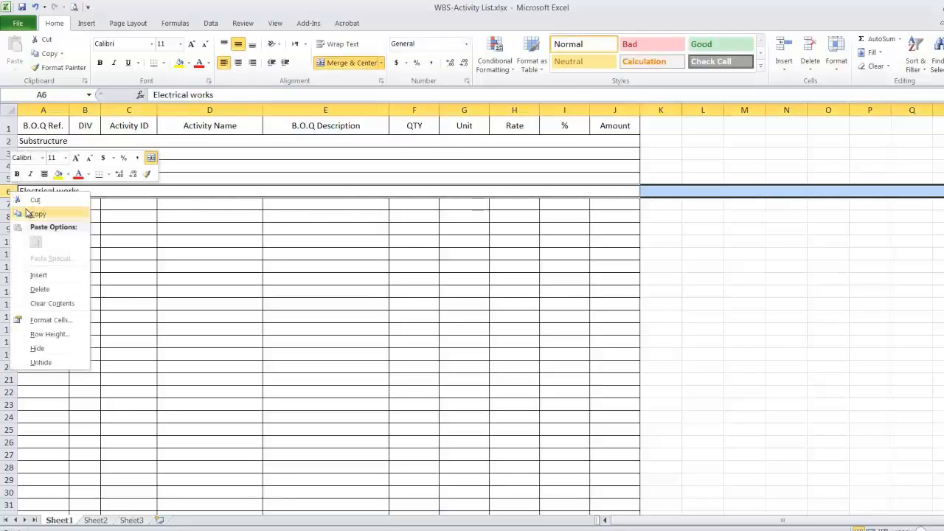
{"action": "left_click", "coordinate": [26, 213]}
{"action": "right_click", "coordinate": [9, 203]}
{"action": "left_click", "coordinate": [66, 290]}
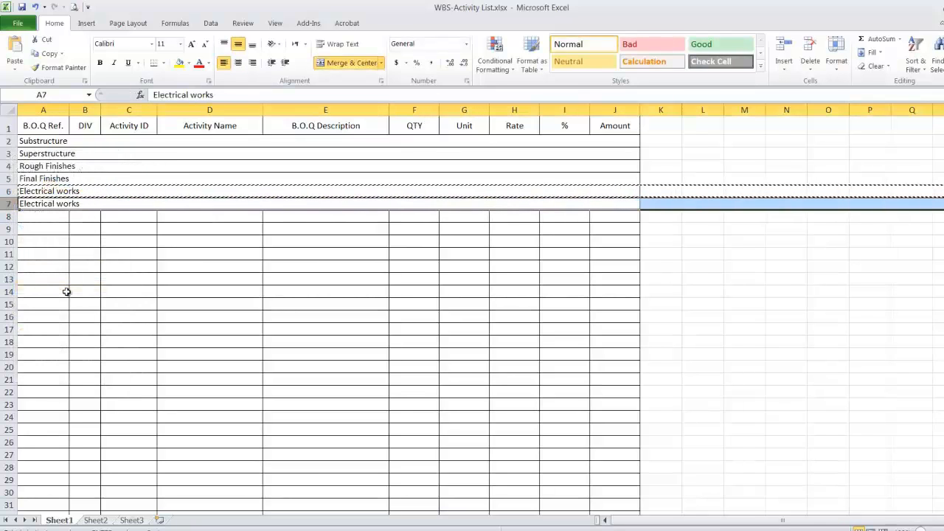
{"action": "double_click", "coordinate": [58, 204]}
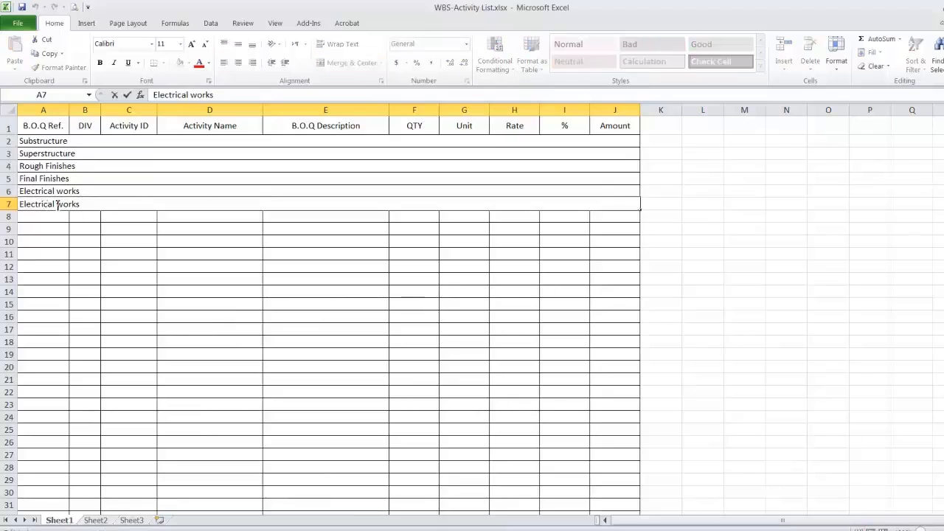
{"action": "type", "text": "Mec"}
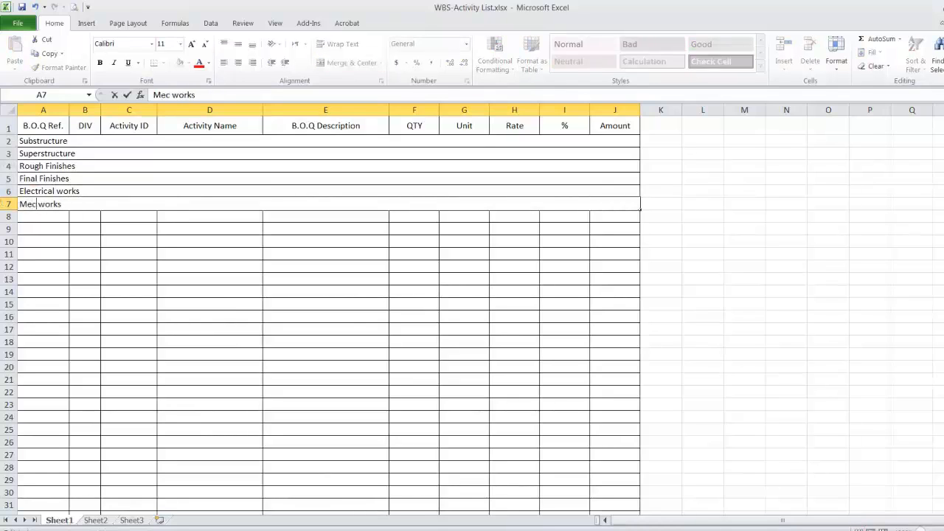
{"action": "type", "text": "hanic"}
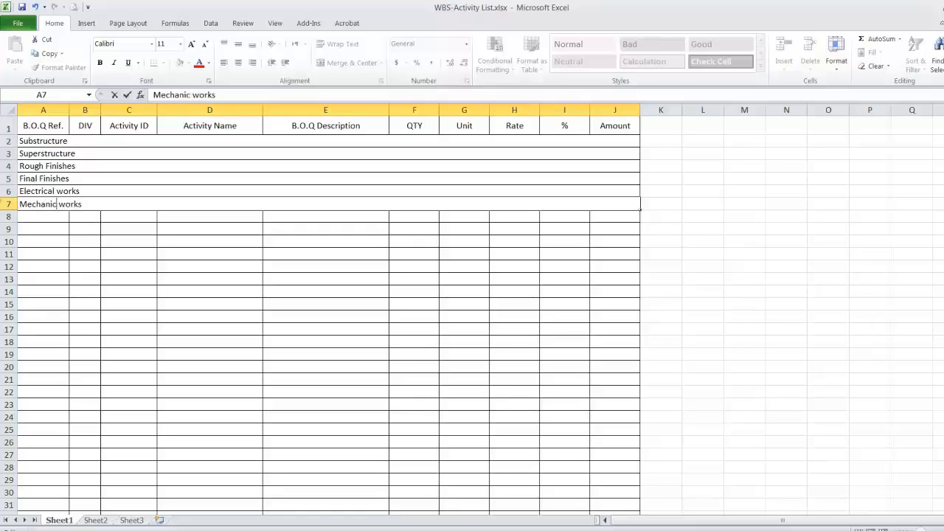
{"action": "type", "text": "al"}
{"action": "left_click", "coordinate": [78, 229]}
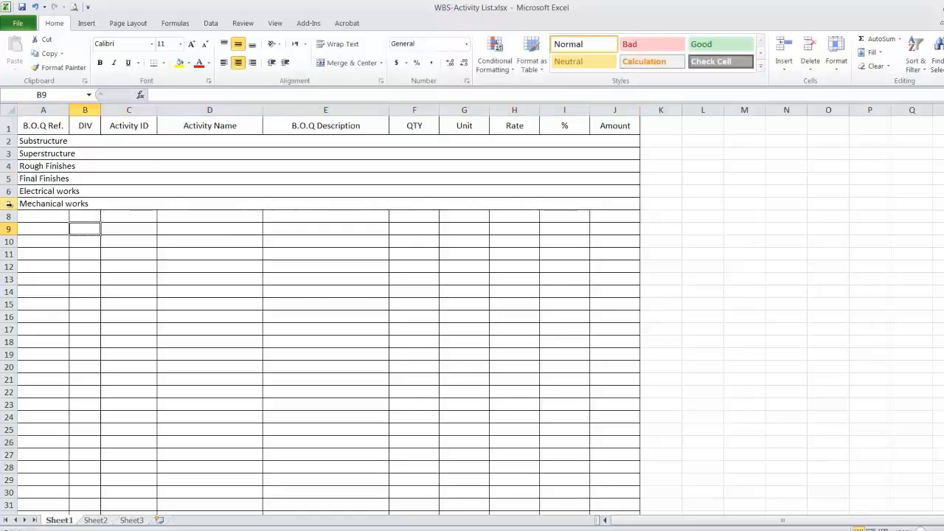
Insert a copy of the Mechanical works row as row 8 and change its text to Firefighting works.
{"action": "left_click", "coordinate": [7, 203]}
{"action": "right_click", "coordinate": [7, 204]}
{"action": "left_click", "coordinate": [7, 216]}
{"action": "right_click", "coordinate": [7, 216]}
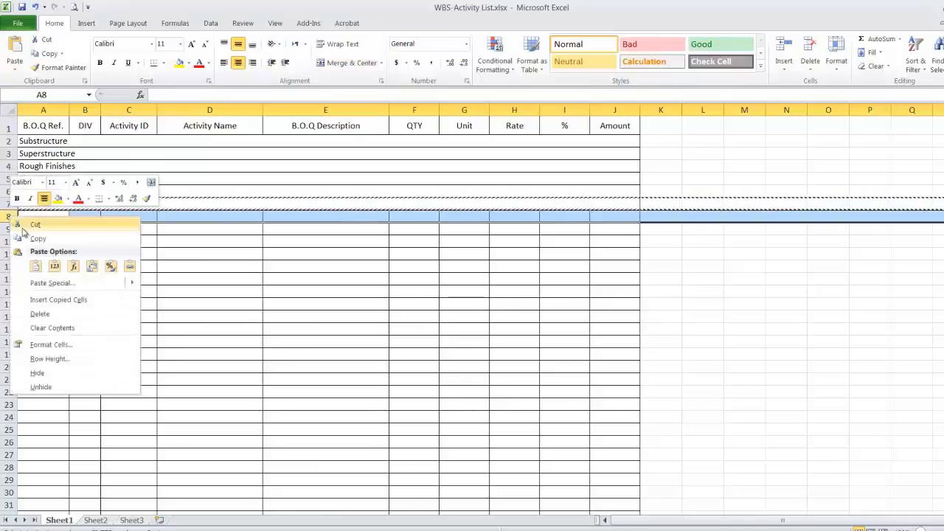
{"action": "left_click", "coordinate": [83, 298]}
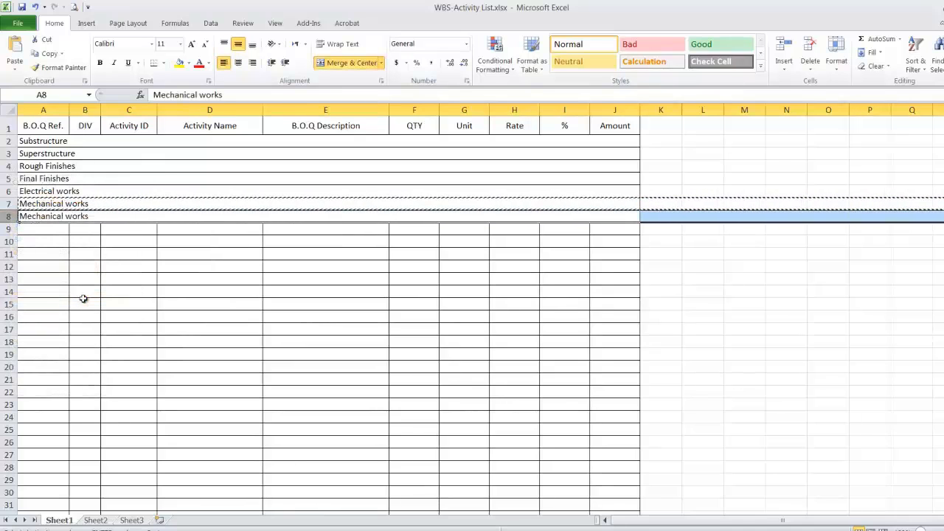
{"action": "double_click", "coordinate": [41, 215]}
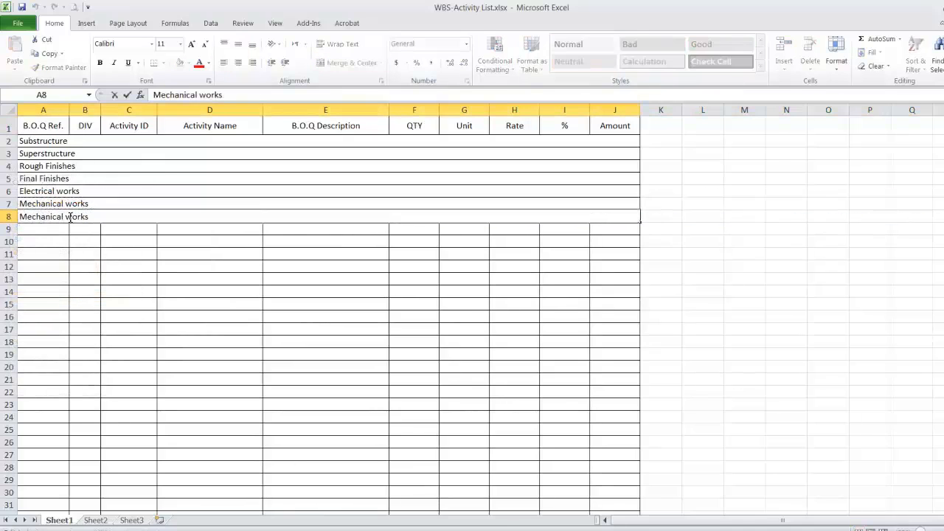
{"action": "left_click_drag", "start_coordinate": [67, 216], "coordinate": [20, 217]}
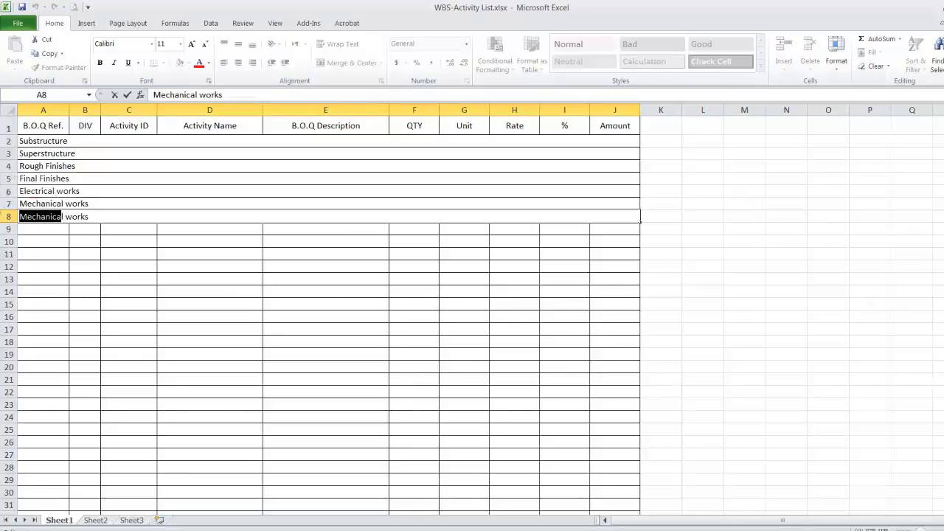
{"action": "key", "text": "BackSpace"}
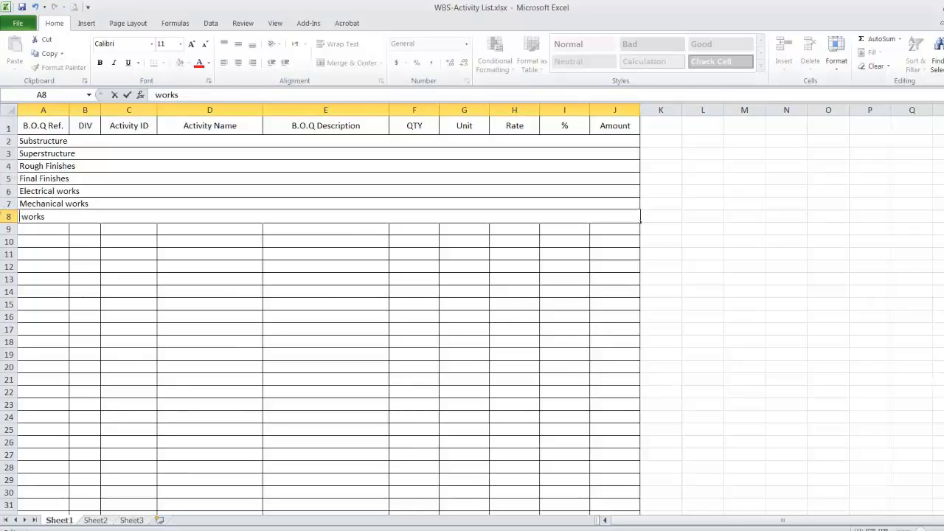
{"action": "type", "text": "Firefighti"}
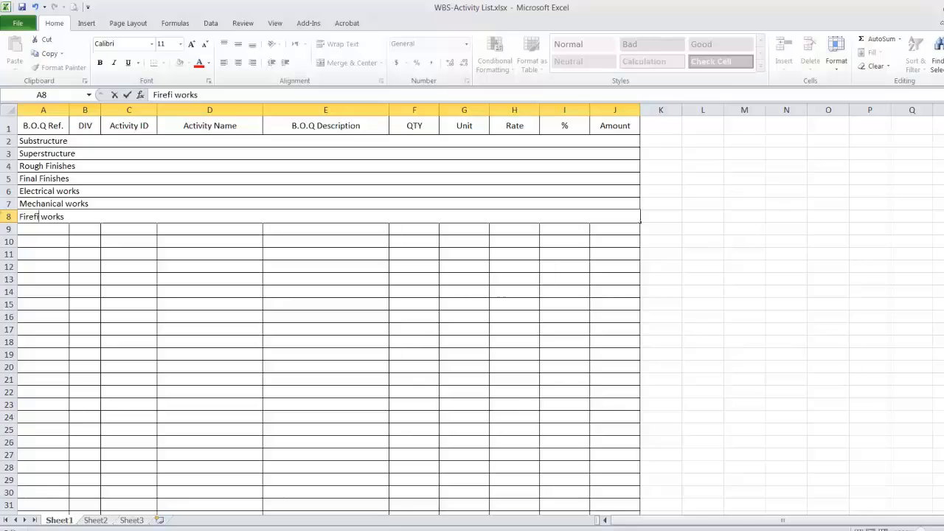
{"action": "type", "text": "ng"}
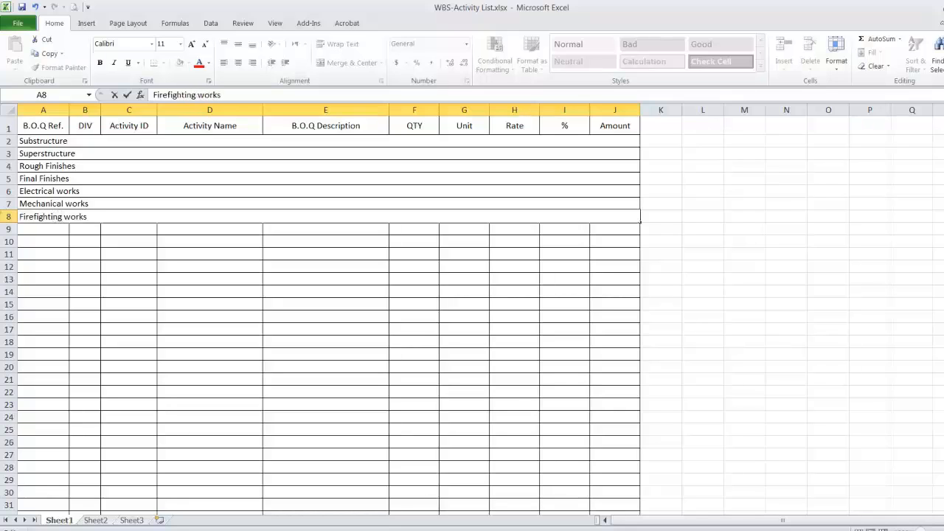
{"action": "key", "text": "Return"}
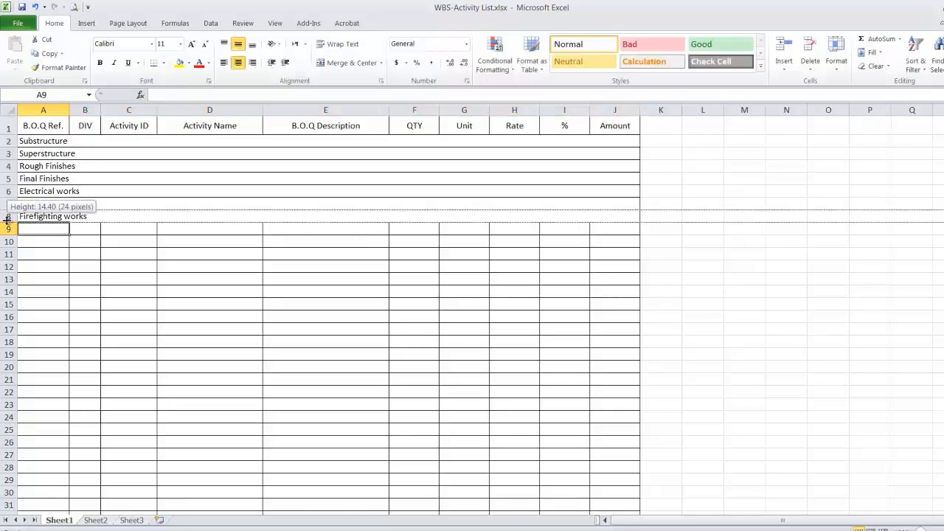
Insert a copy of the Firefighting works row as row 9.
{"action": "left_click", "coordinate": [9, 216]}
{"action": "right_click", "coordinate": [9, 218]}
{"action": "left_click", "coordinate": [33, 239]}
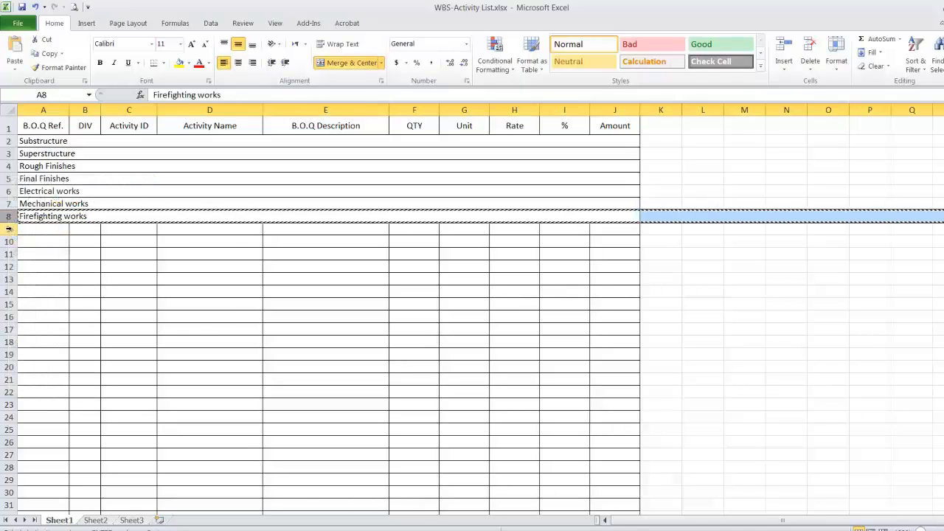
{"action": "right_click", "coordinate": [9, 229]}
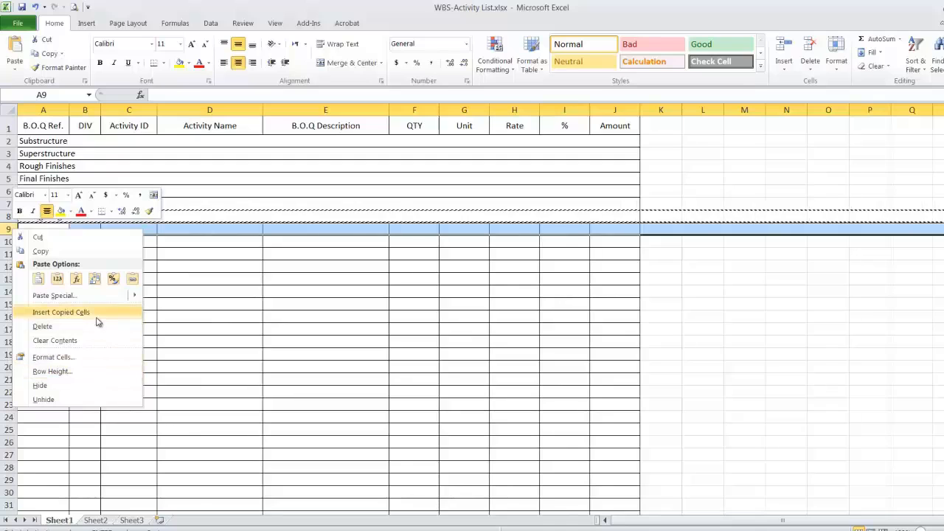
{"action": "left_click", "coordinate": [3, 216]}
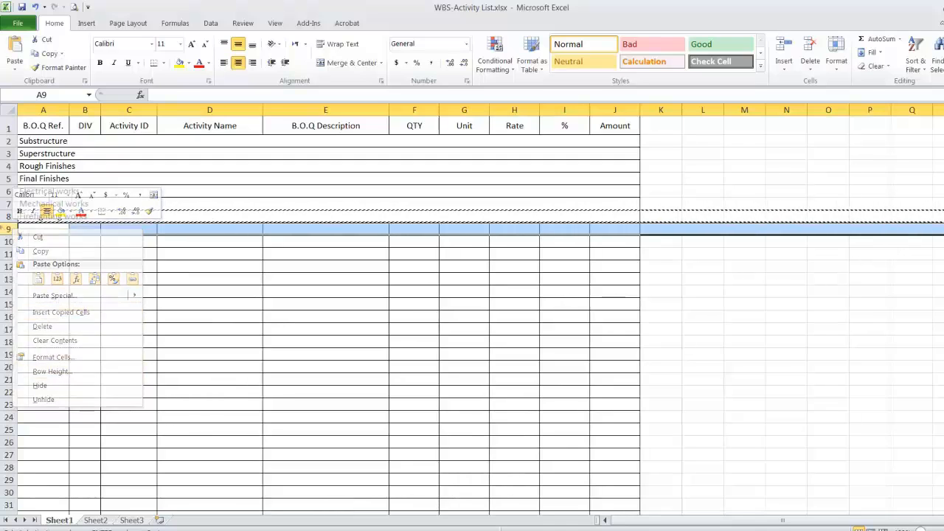
{"action": "right_click", "coordinate": [4, 216]}
{"action": "key", "text": "Escape"}
{"action": "right_click", "coordinate": [9, 229]}
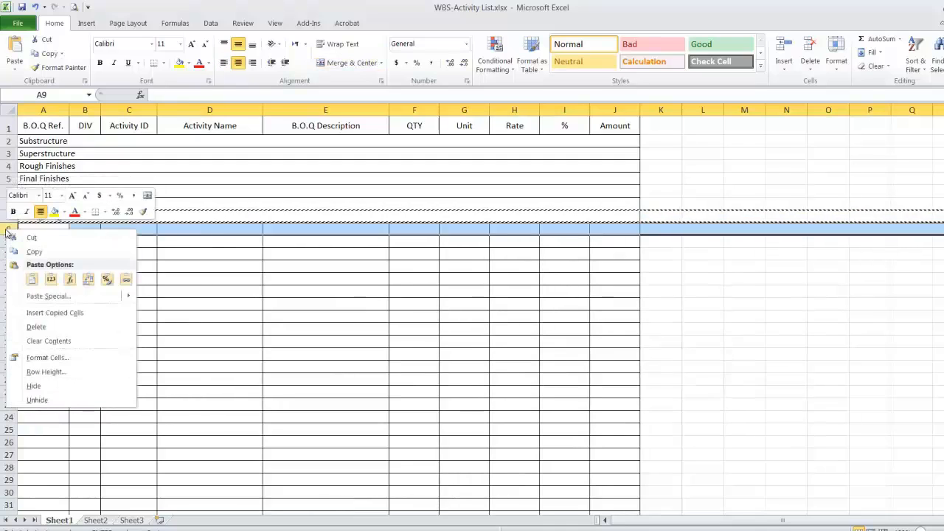
{"action": "left_click", "coordinate": [74, 312]}
Change the text of the copied section row in row 9 to Conveying system.
{"action": "double_click", "coordinate": [41, 229]}
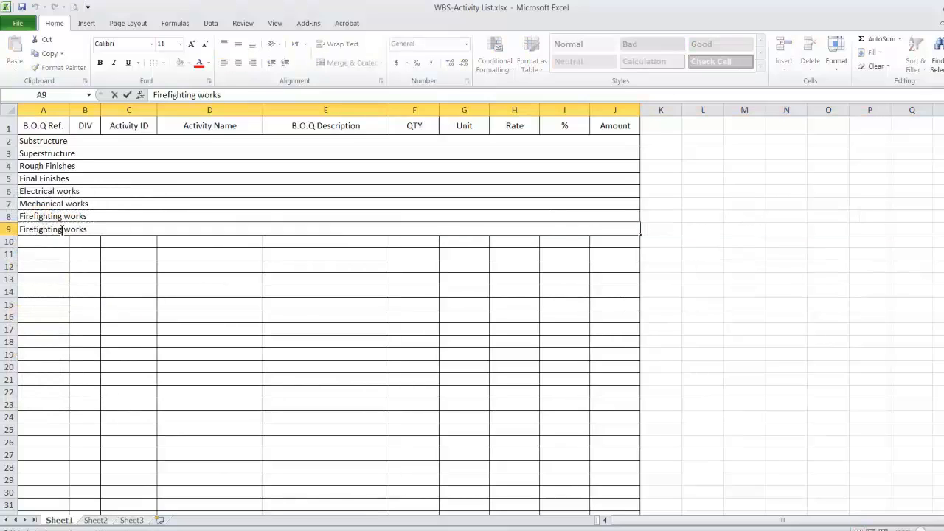
{"action": "double_click", "coordinate": [41, 228]}
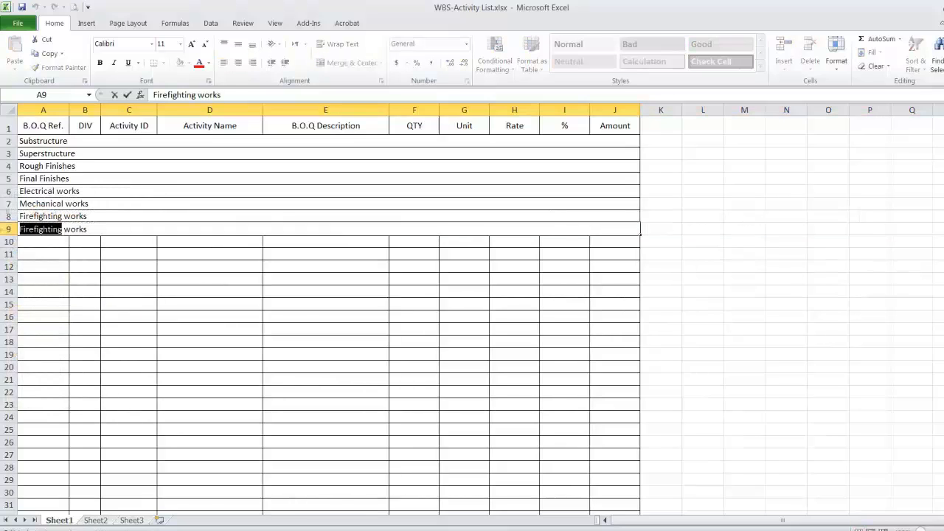
{"action": "type", "text": "Con"}
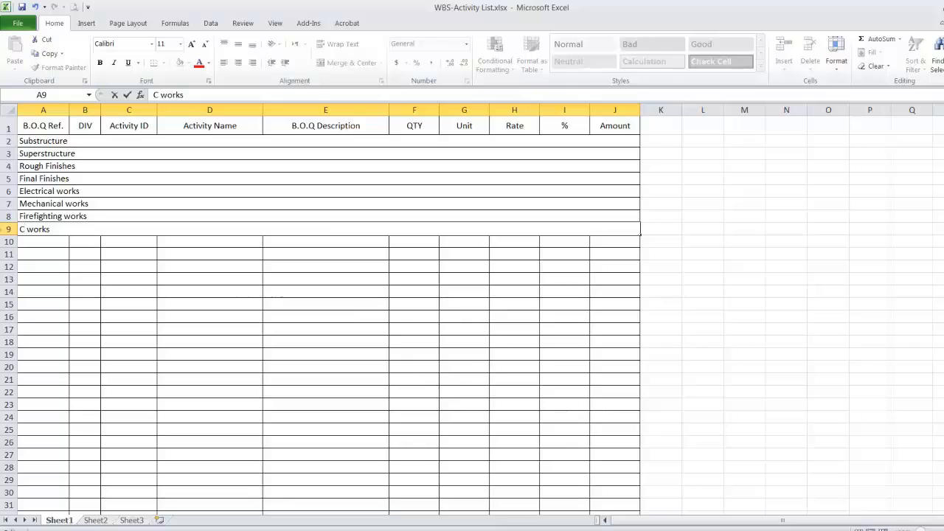
{"action": "type", "text": "ve"}
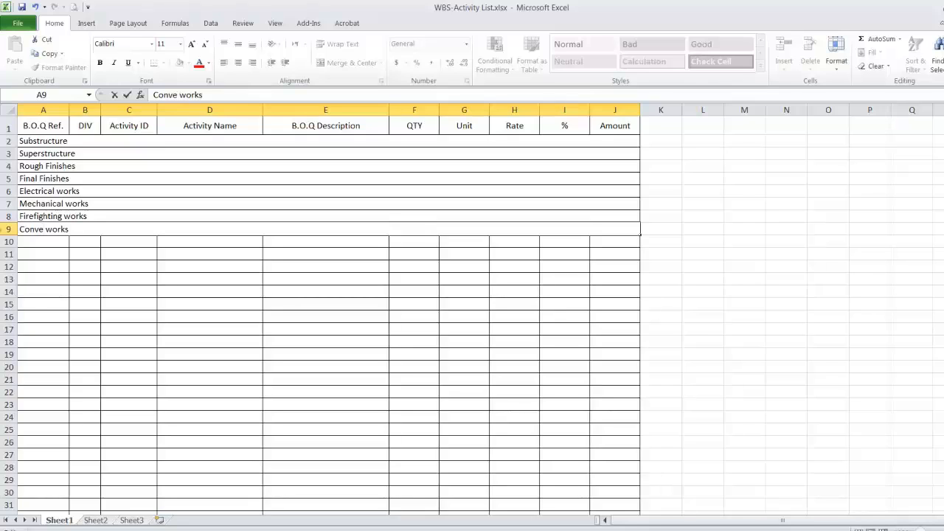
{"action": "type", "text": "ying"}
{"action": "key", "text": "Delete"}
{"action": "key", "text": "Delete"}
{"action": "key", "text": "Delete"}
{"action": "key", "text": "Delete"}
{"action": "key", "text": "Delete"}
{"action": "key", "text": "Delete"}
{"action": "left_click", "coordinate": [37, 251]}
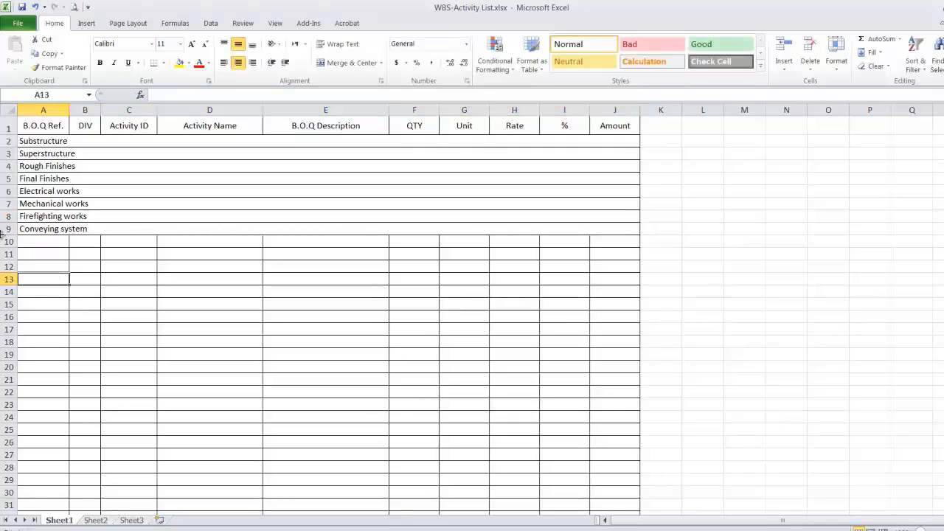
Insert a copy of the Conveying system row as row 10 and change its text to Close Out.
{"action": "left_click", "coordinate": [8, 229]}
{"action": "right_click", "coordinate": [9, 229]}
{"action": "left_click", "coordinate": [31, 252]}
{"action": "left_click", "coordinate": [9, 241]}
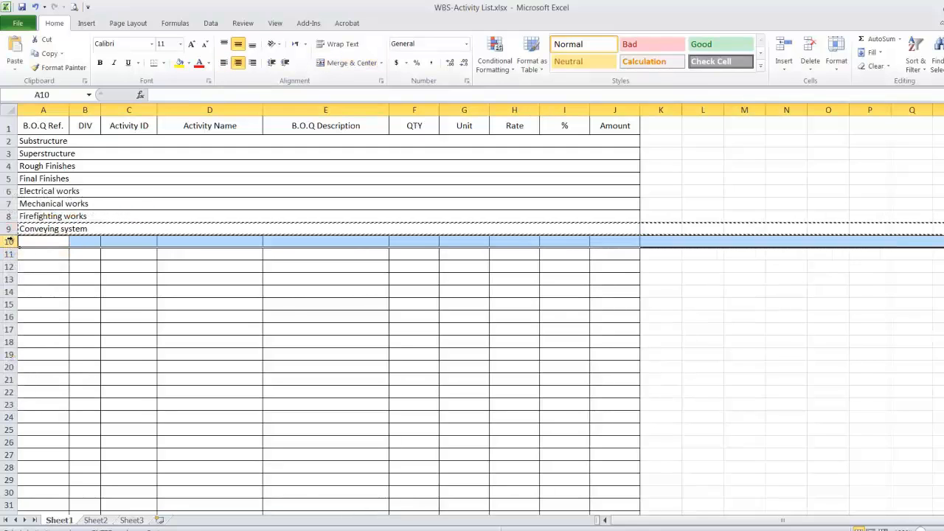
{"action": "right_click", "coordinate": [8, 241]}
{"action": "left_click", "coordinate": [74, 320]}
{"action": "key", "text": "F2"}
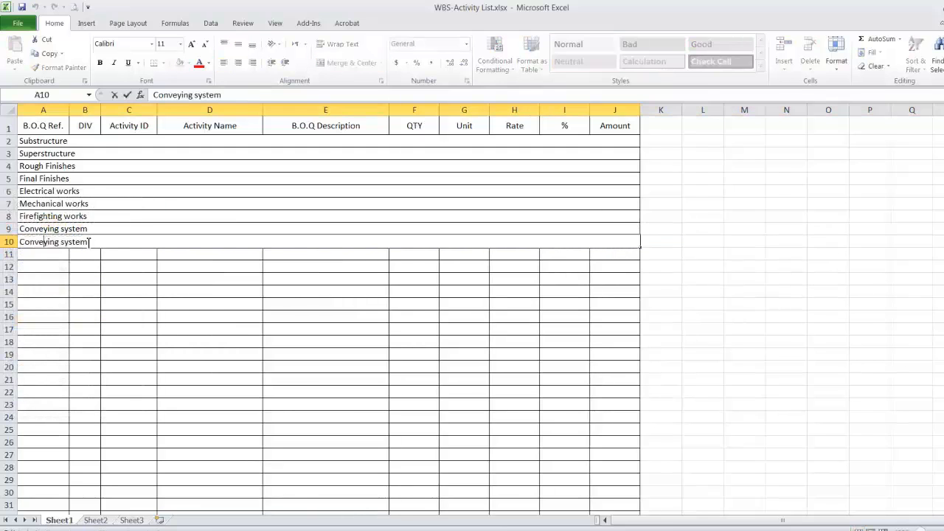
{"action": "key", "text": "shift+Home"}
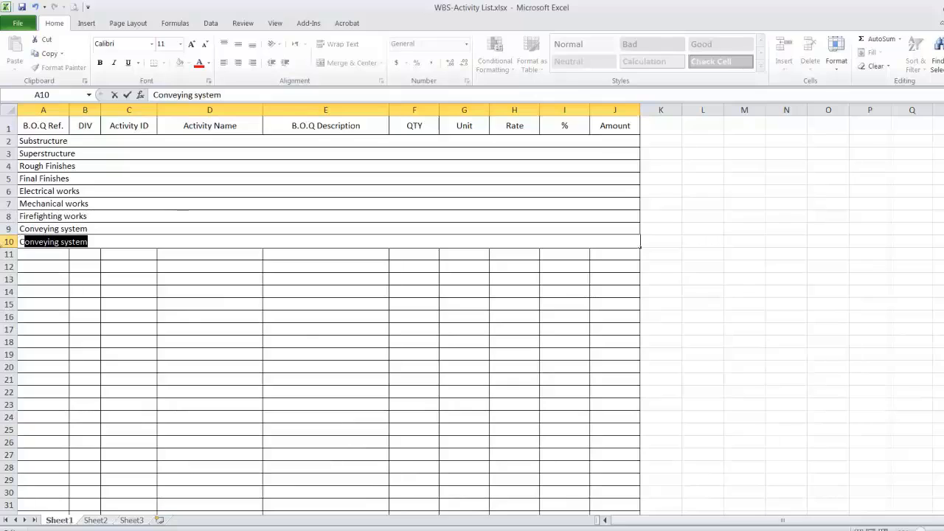
{"action": "type", "text": "Close Out"}
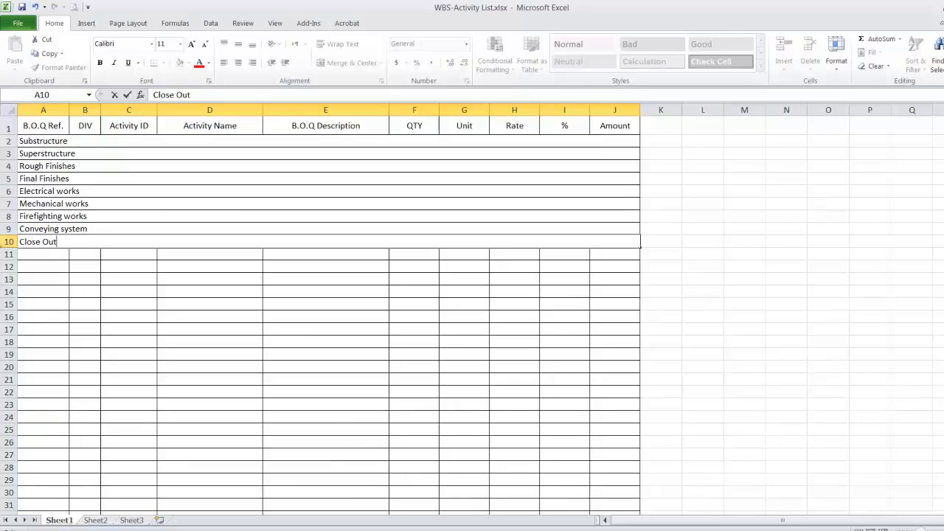
{"action": "left_click", "coordinate": [157, 341]}
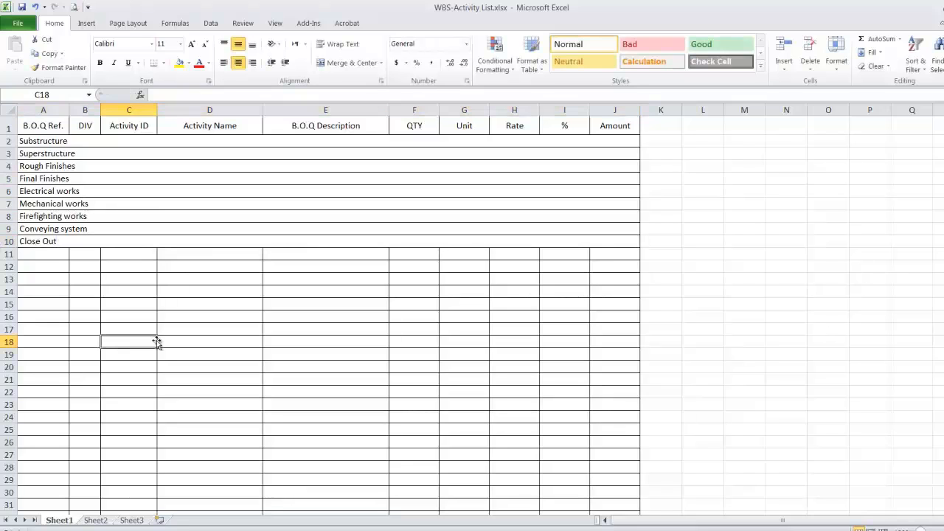
Make header row 1 slightly taller and format its cells A1:J1 with a grey fill and bold text.
{"action": "left_click", "coordinate": [9, 127]}
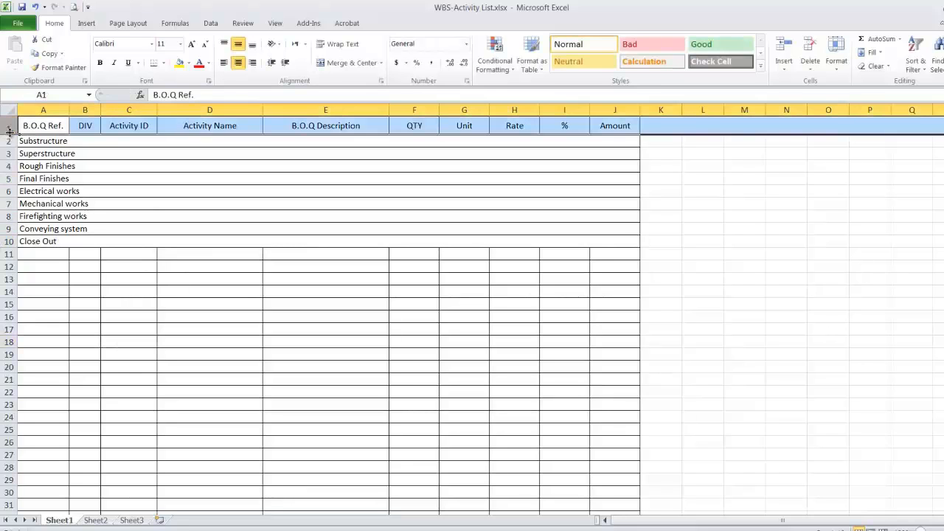
{"action": "left_click_drag", "start_coordinate": [10, 134], "coordinate": [591, 131]}
{"action": "left_click", "coordinate": [84, 305]}
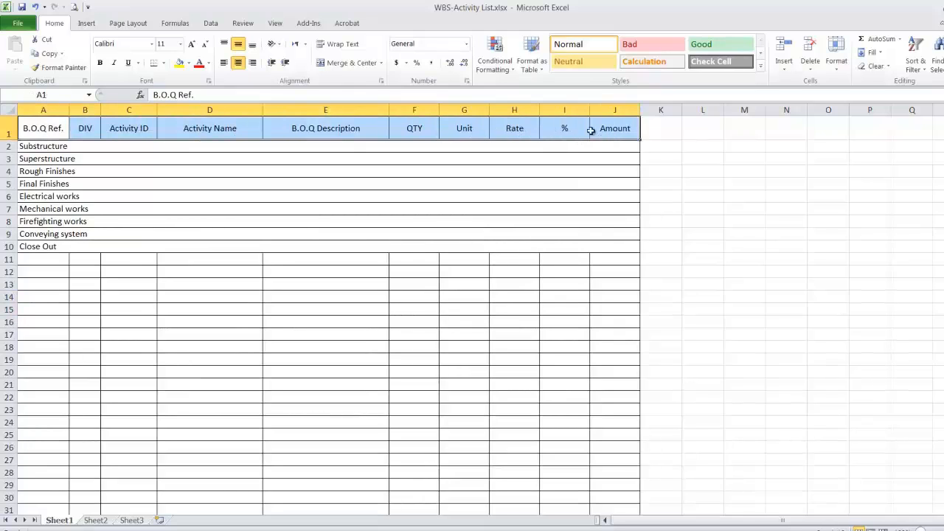
{"action": "left_click", "coordinate": [189, 64]}
{"action": "left_click", "coordinate": [180, 111]}
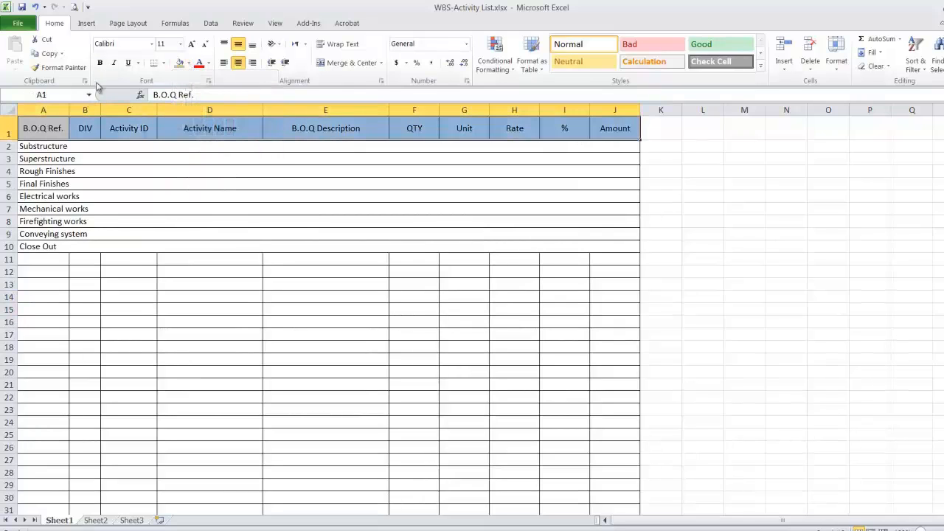
{"action": "left_click", "coordinate": [100, 63]}
{"action": "left_click", "coordinate": [82, 185]}
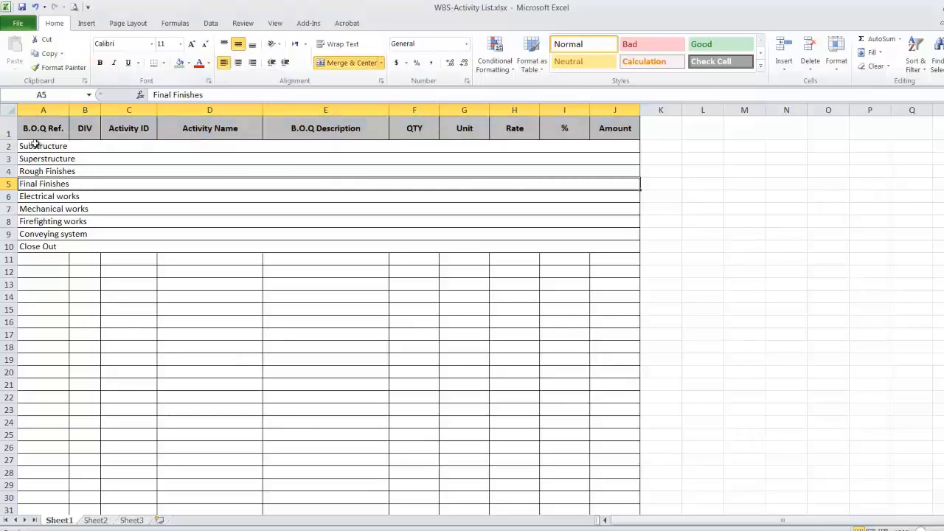
Fill the Substructure row yellow and copy its formatting to the section rows from Superstructure through Close Out.
{"action": "left_click_drag", "start_coordinate": [36, 144], "coordinate": [583, 143]}
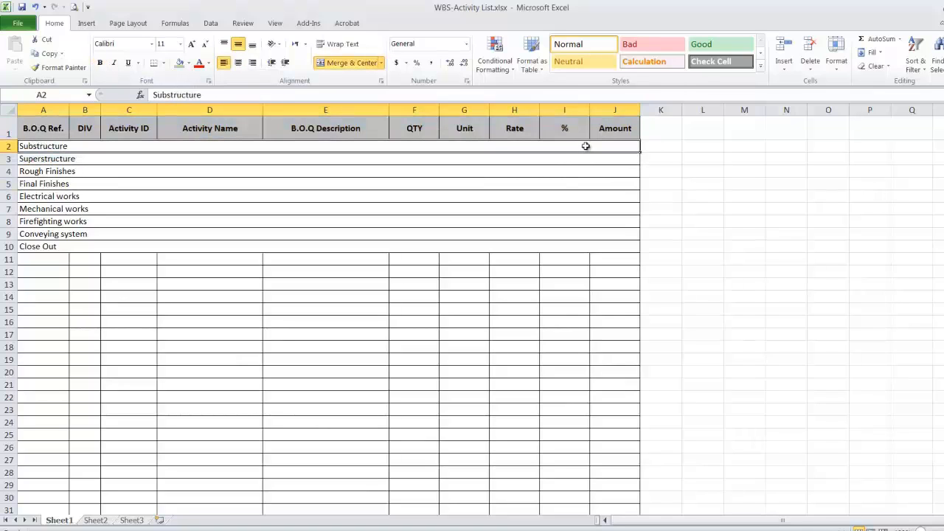
{"action": "left_click", "coordinate": [189, 63]}
{"action": "left_click", "coordinate": [220, 154]}
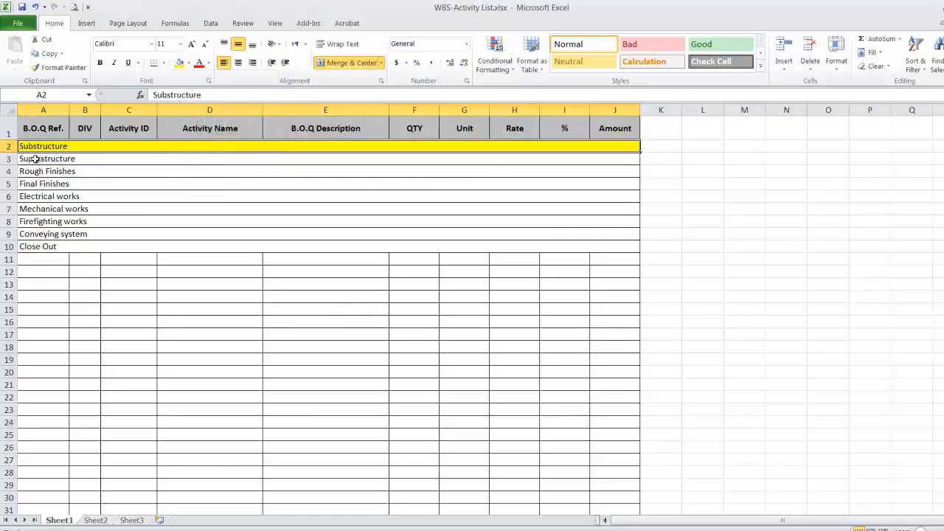
{"action": "left_click", "coordinate": [59, 67]}
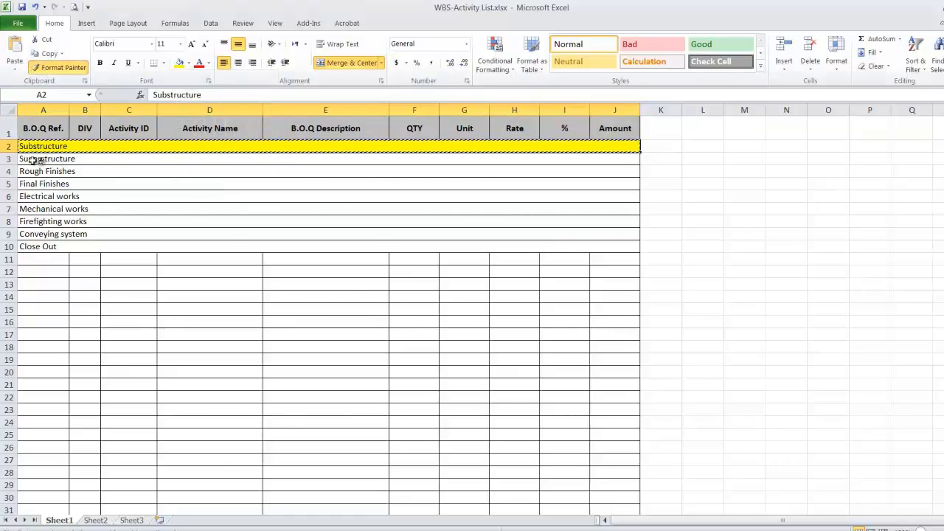
{"action": "mouse_move", "coordinate": [36, 159]}
{"action": "left_mouse_down"}
{"action": "mouse_move", "coordinate": [182, 219]}
{"action": "mouse_move", "coordinate": [396, 244]}
{"action": "mouse_move", "coordinate": [305, 249]}
{"action": "left_mouse_up"}
{"action": "left_click", "coordinate": [116, 308]}
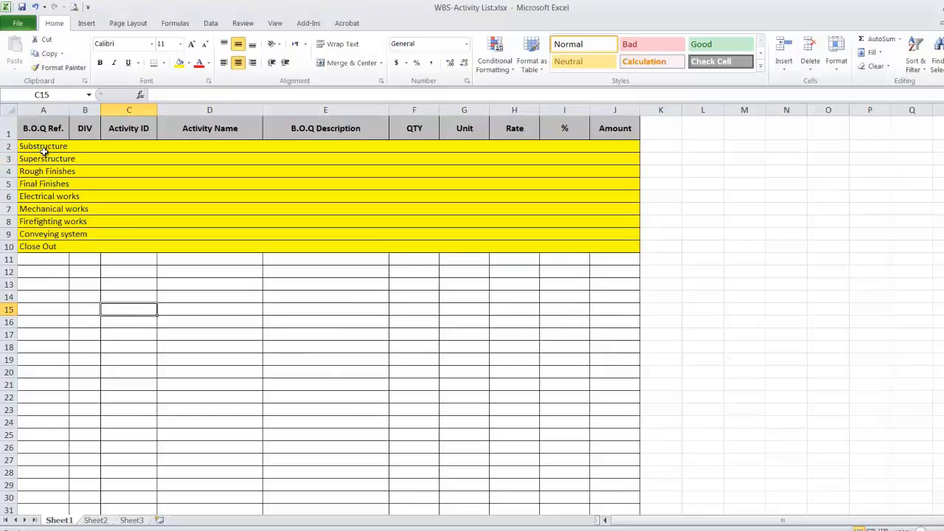
Move the blank row 11 up so it sits between the Substructure and Superstructure rows as row 3.
{"action": "left_click", "coordinate": [8, 259]}
{"action": "right_click", "coordinate": [8, 259]}
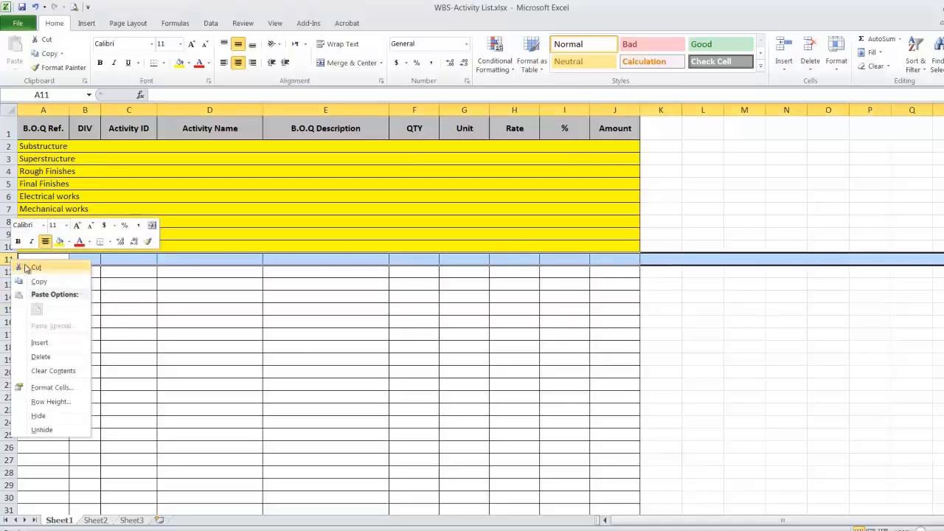
{"action": "left_click", "coordinate": [34, 268]}
{"action": "left_click", "coordinate": [9, 158]}
{"action": "right_click", "coordinate": [8, 159]}
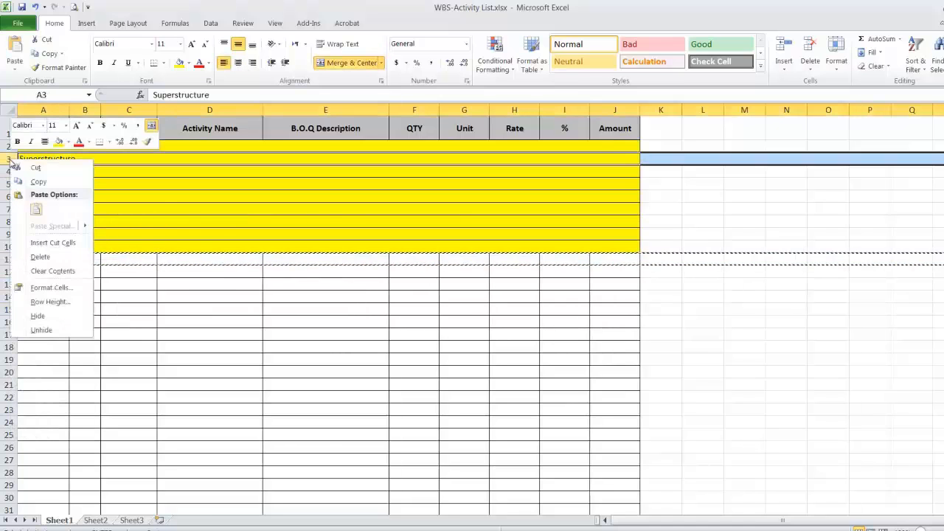
{"action": "left_click", "coordinate": [51, 243]}
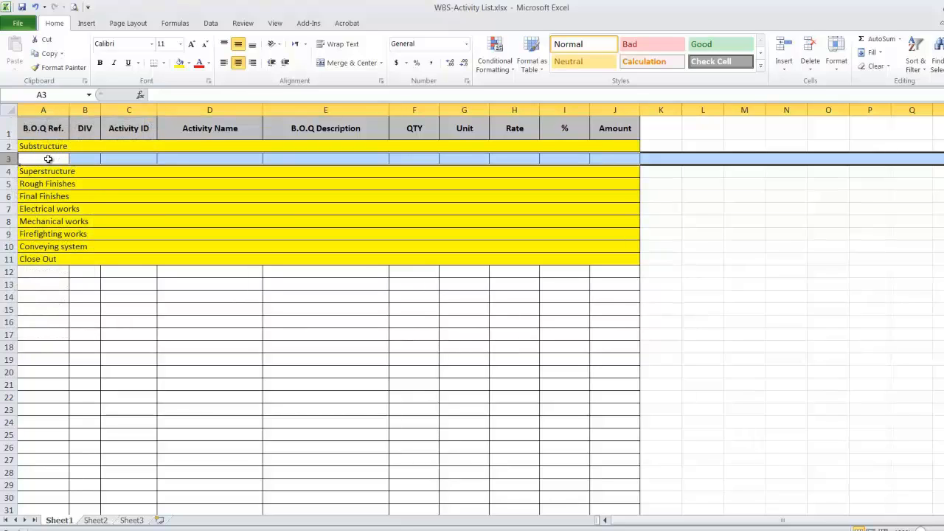
Merge and center cells A3:J3 and fill the merged row green.
{"action": "left_click_drag", "start_coordinate": [40, 156], "coordinate": [598, 157]}
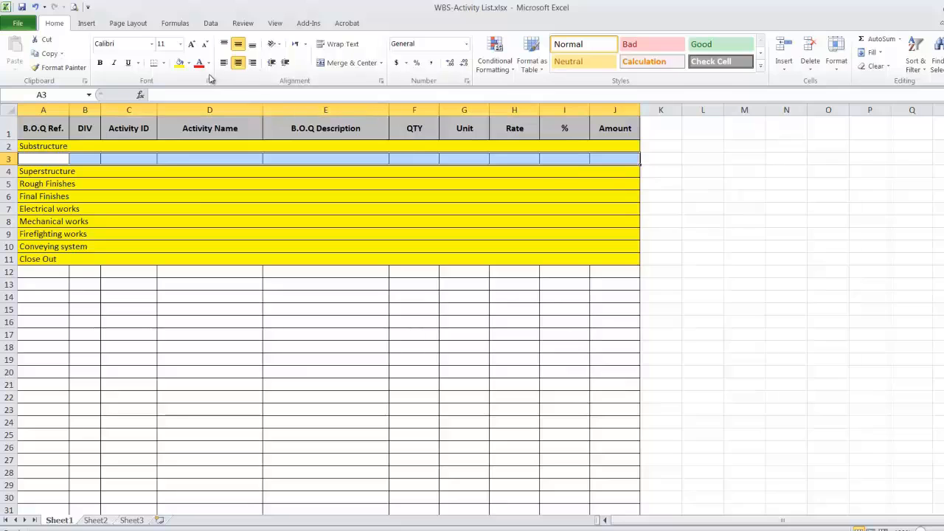
{"action": "left_click", "coordinate": [353, 63]}
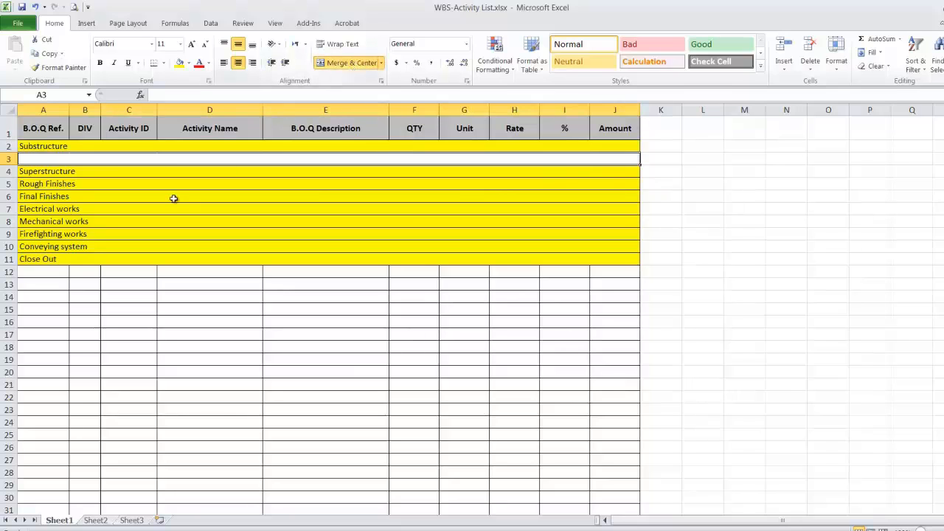
{"action": "left_click", "coordinate": [189, 63]}
{"action": "left_click", "coordinate": [222, 155]}
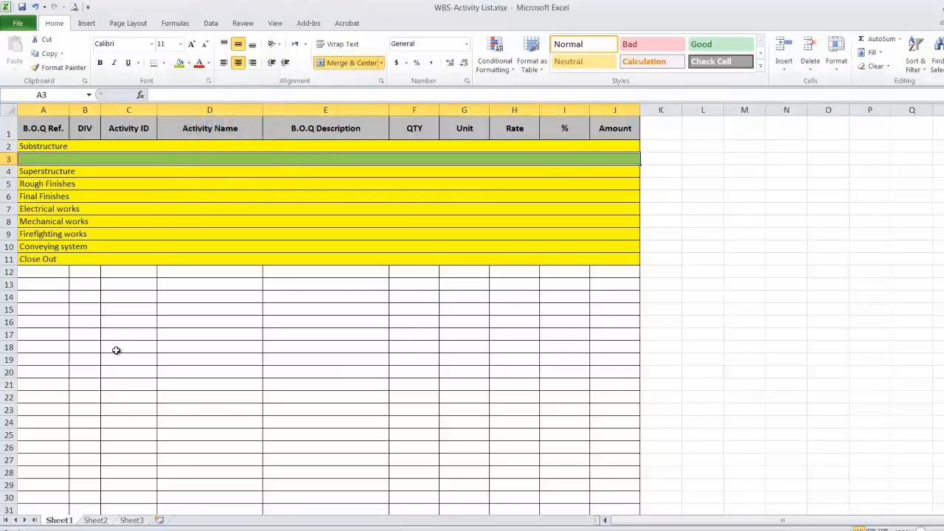
{"action": "left_click", "coordinate": [116, 348]}
Enter Earth Works in the green merged row 3 and left-align the text.
{"action": "left_click", "coordinate": [74, 157]}
{"action": "type", "text": "Ea"}
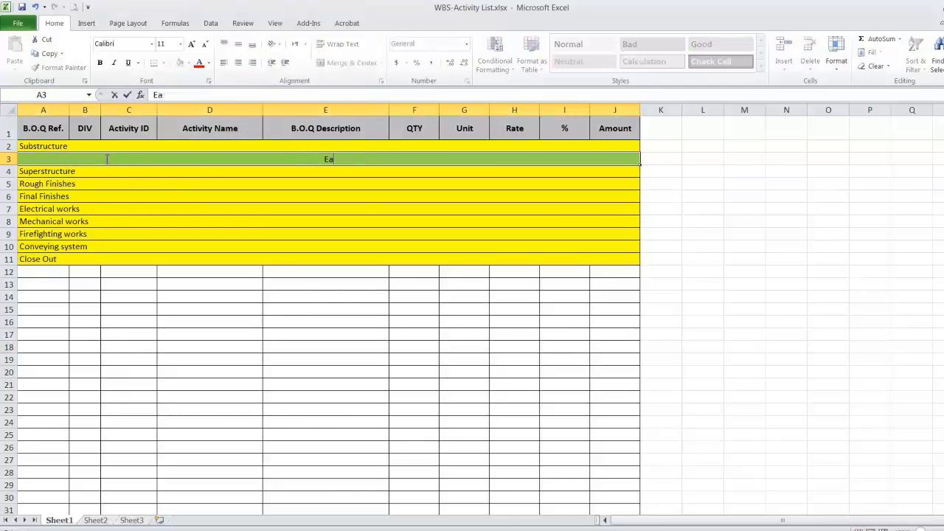
{"action": "type", "text": "rth Works"}
{"action": "left_click_drag", "start_coordinate": [158, 320], "coordinate": [162, 343]}
{"action": "left_click", "coordinate": [280, 155]}
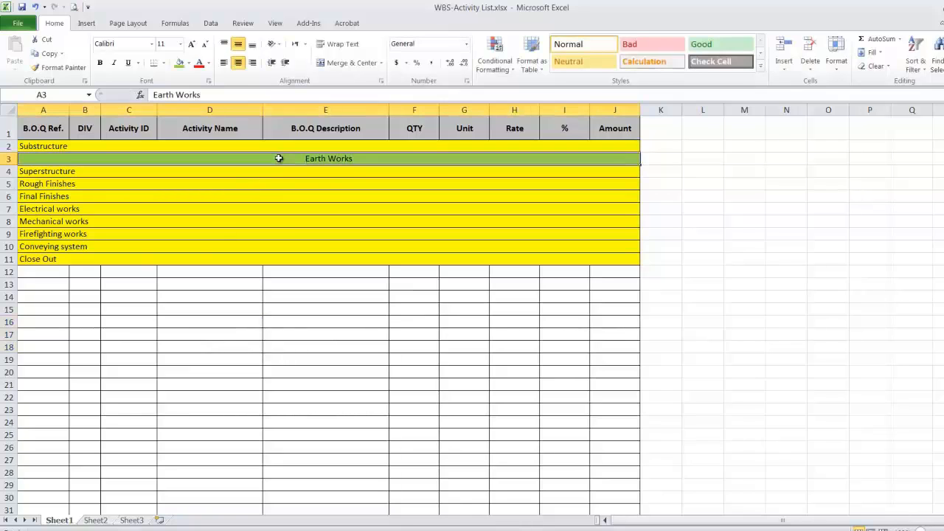
{"action": "left_click", "coordinate": [224, 63]}
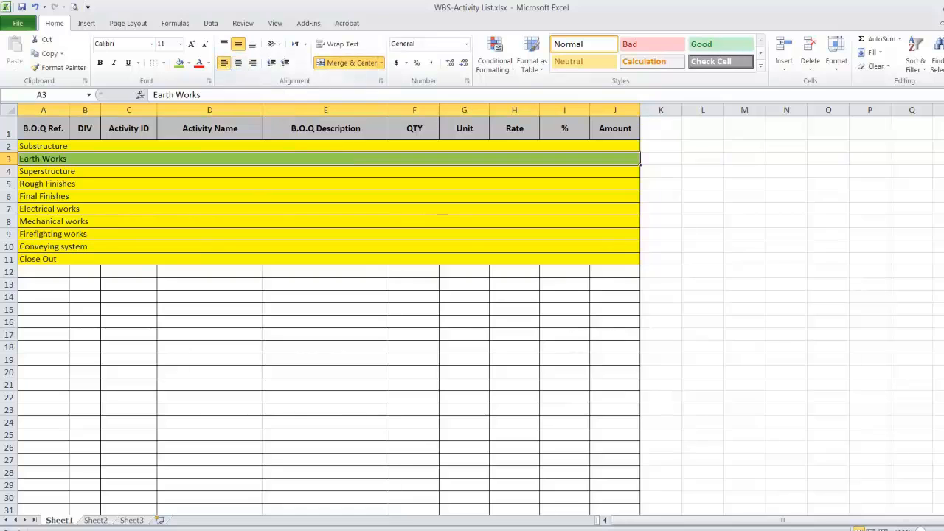
Insert a copy of the Earth Works row as row 4, above Superstructure.
{"action": "right_click", "coordinate": [9, 159]}
{"action": "left_click", "coordinate": [29, 180]}
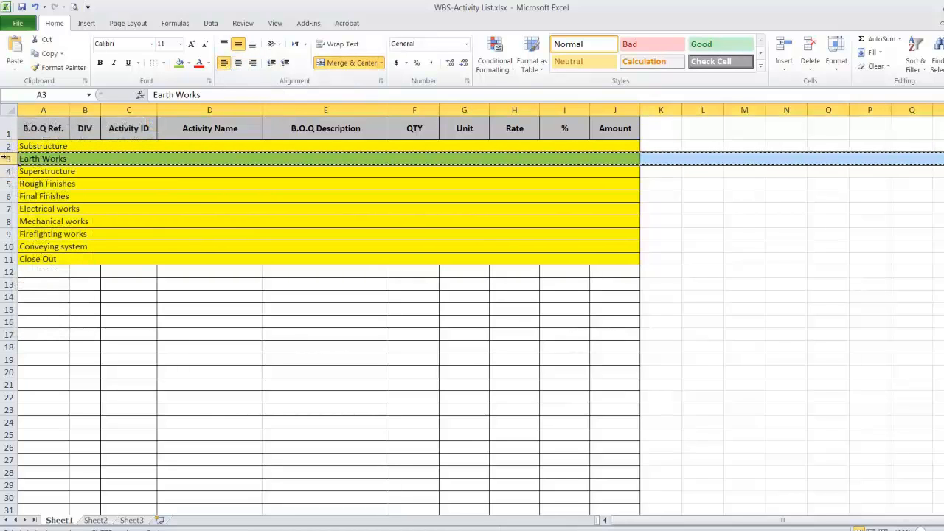
{"action": "right_click", "coordinate": [9, 171]}
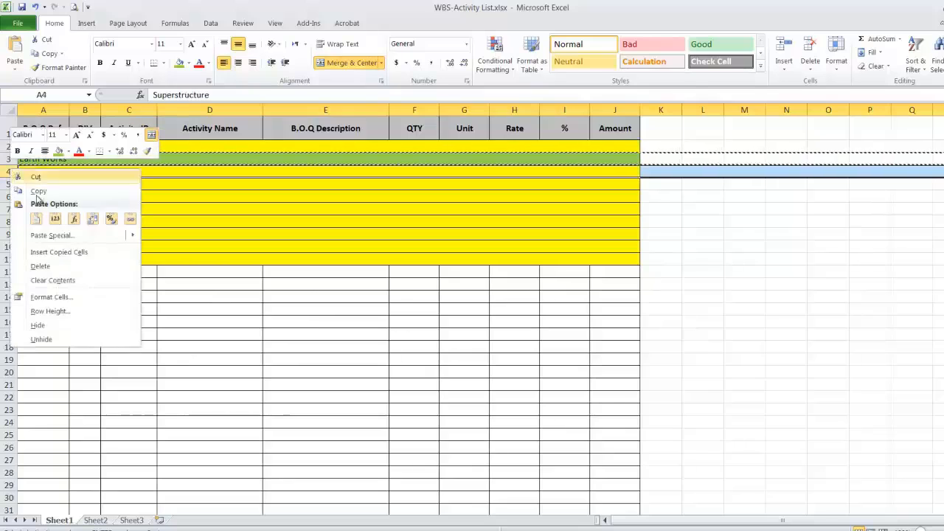
{"action": "left_click", "coordinate": [70, 255]}
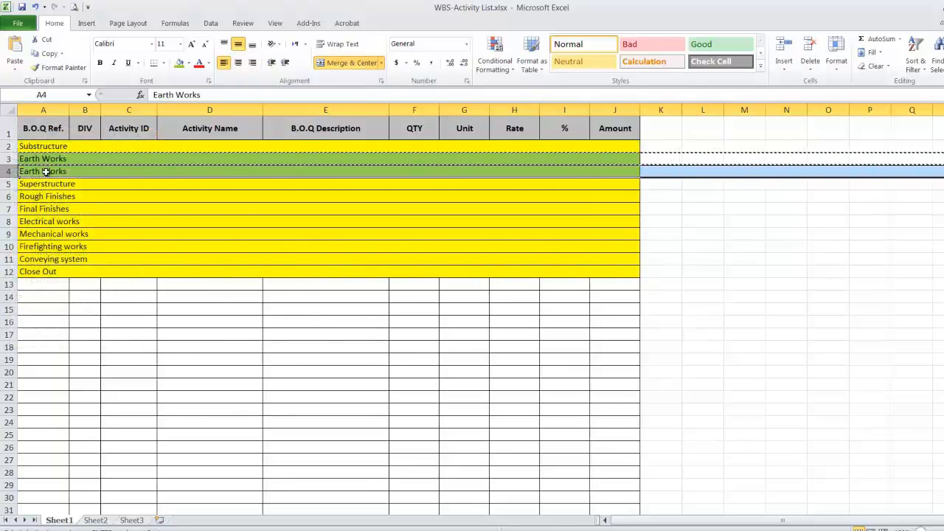
Change the text of the copied green row 4 to Concrete Works.
{"action": "left_click", "coordinate": [46, 172]}
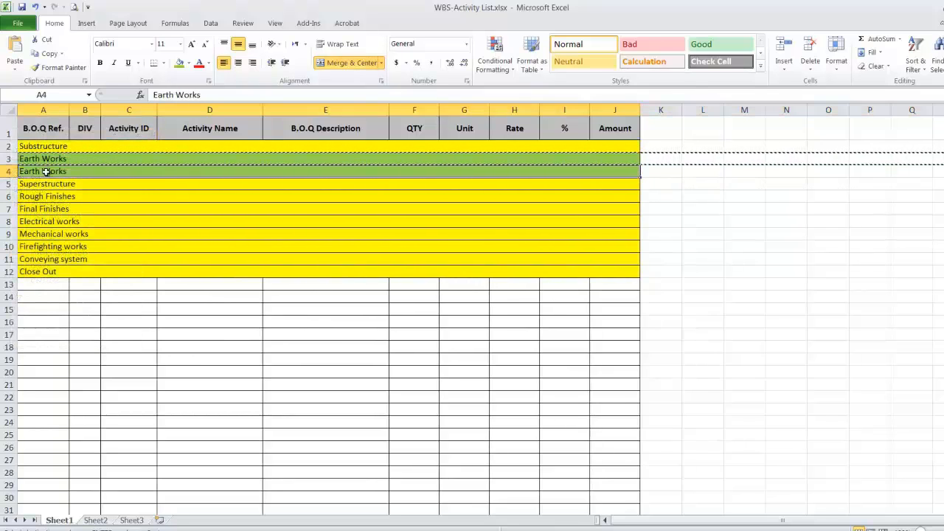
{"action": "double_click", "coordinate": [45, 172]}
{"action": "left_click_drag", "start_coordinate": [40, 171], "coordinate": [15, 171]}
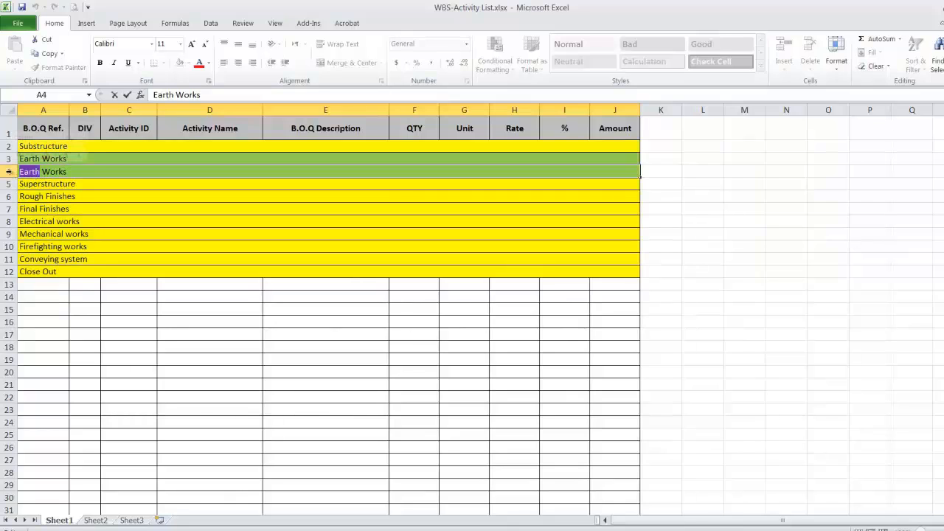
{"action": "type", "text": "Concrete"}
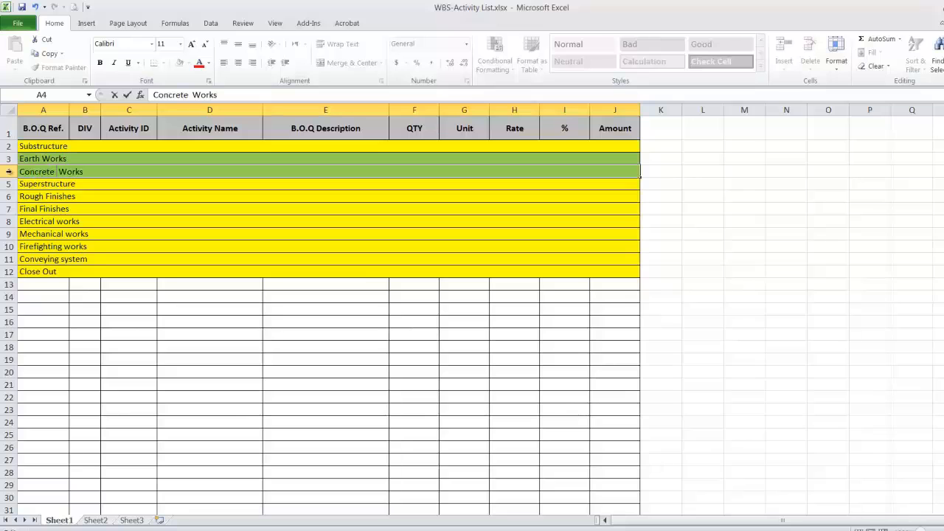
{"action": "key", "text": "BackSpace"}
{"action": "left_click", "coordinate": [231, 333]}
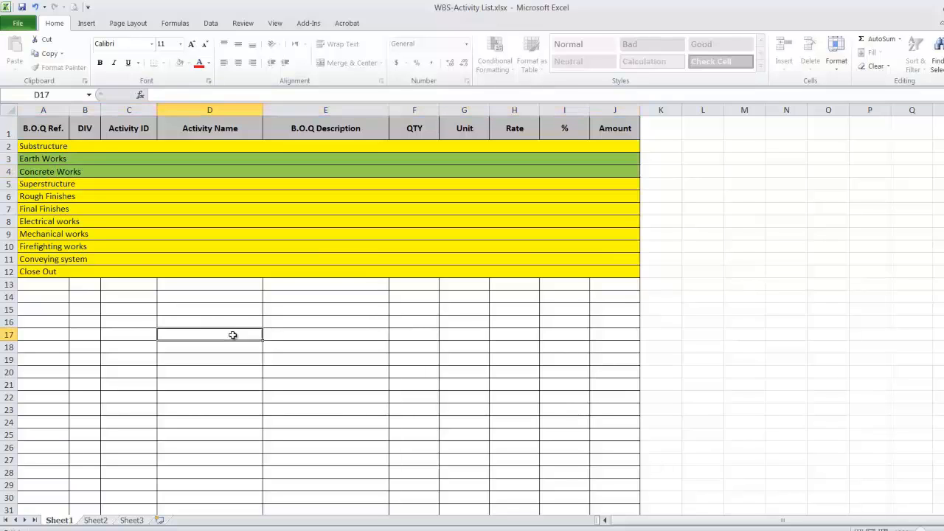
Insert a copy of the Concrete Works row as row 5, above Superstructure.
{"action": "right_click", "coordinate": [9, 171]}
{"action": "left_click", "coordinate": [27, 195]}
{"action": "right_click", "coordinate": [9, 184]}
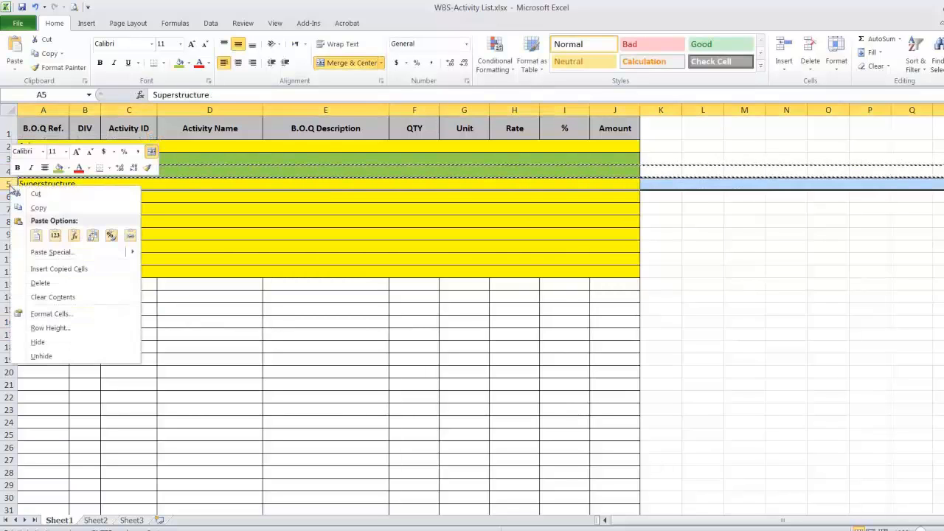
{"action": "left_click", "coordinate": [70, 269]}
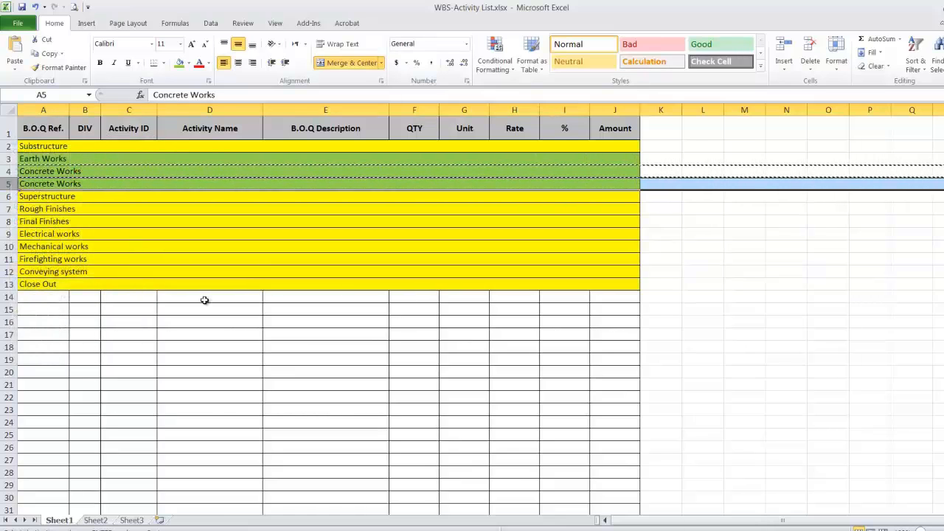
Replace the text of the copied green row 5 with Waterproofing.
{"action": "double_click", "coordinate": [104, 185]}
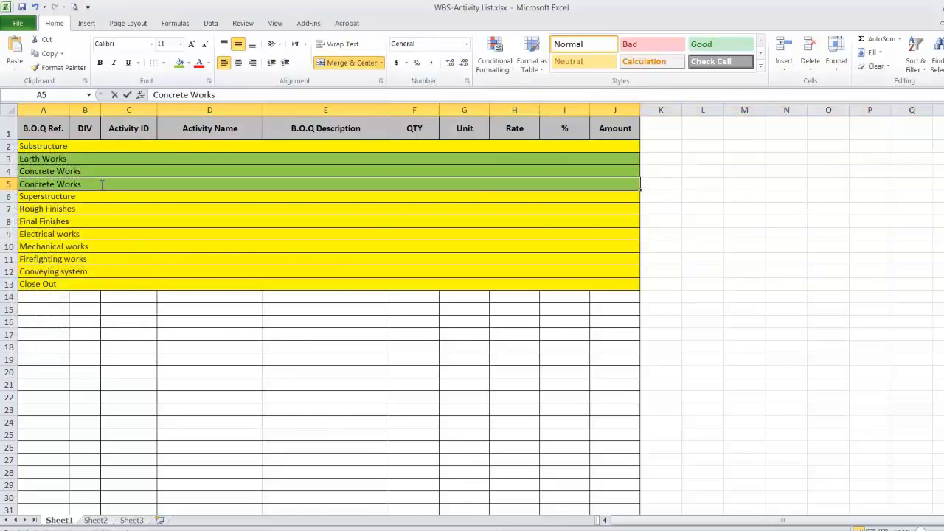
{"action": "key", "text": "shift+Home"}
{"action": "type", "text": "Wat"}
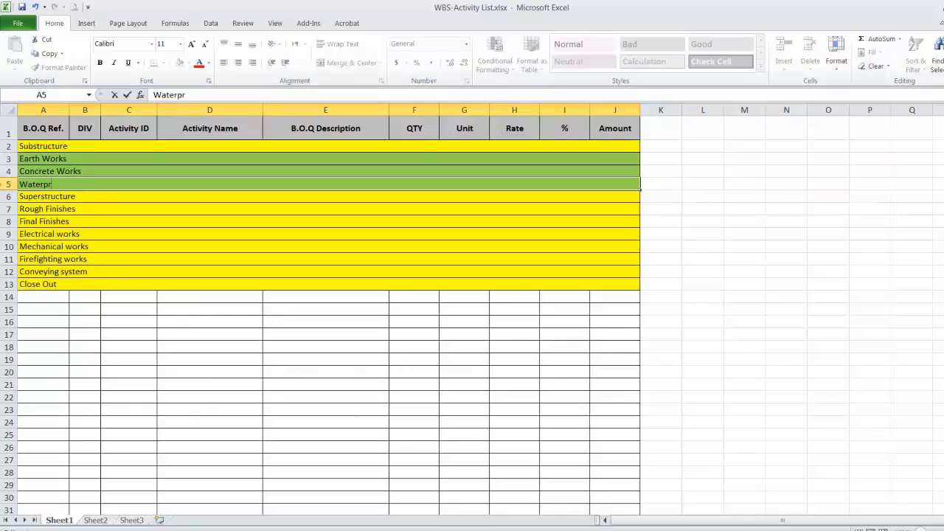
{"action": "type", "text": "erproofing"}
{"action": "left_click", "coordinate": [92, 299]}
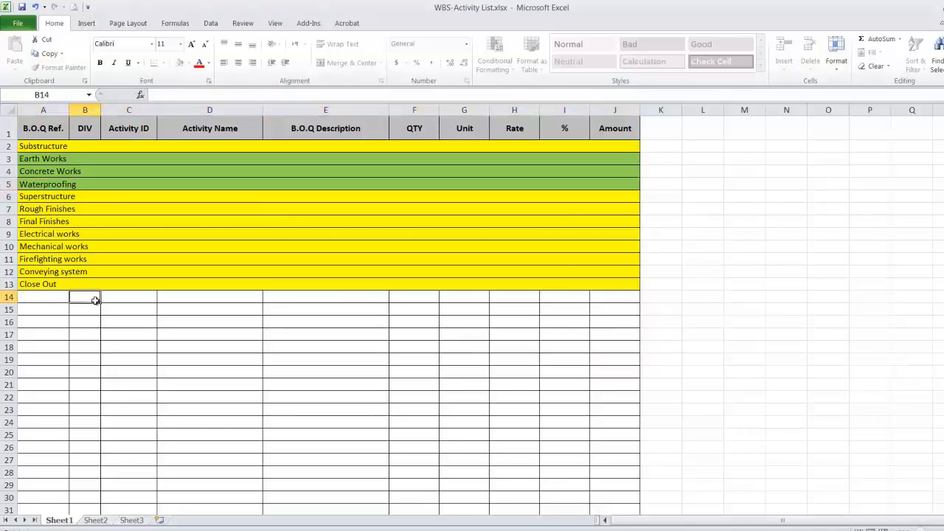
Insert a copy of the Waterproofing row below Superstructure as row 7 and change its text to Ground Floor.
{"action": "right_click", "coordinate": [8, 184]}
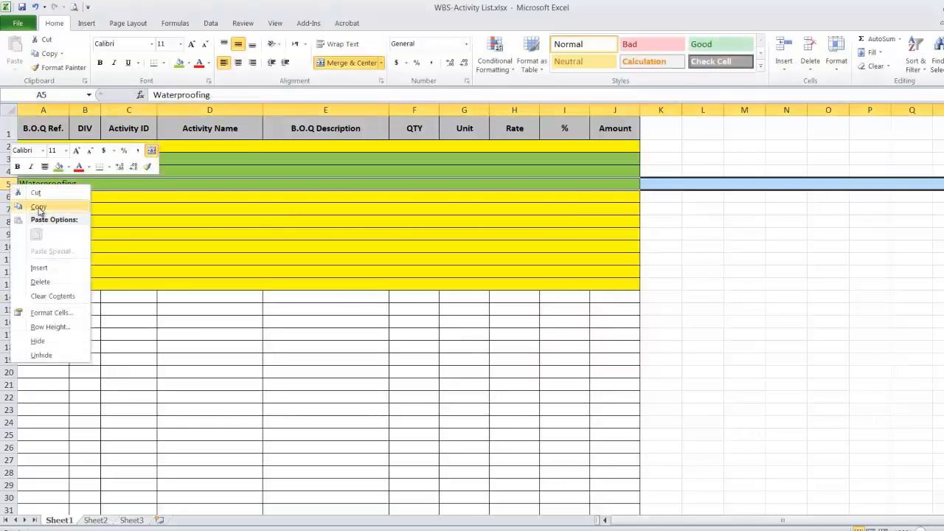
{"action": "left_click", "coordinate": [30, 208]}
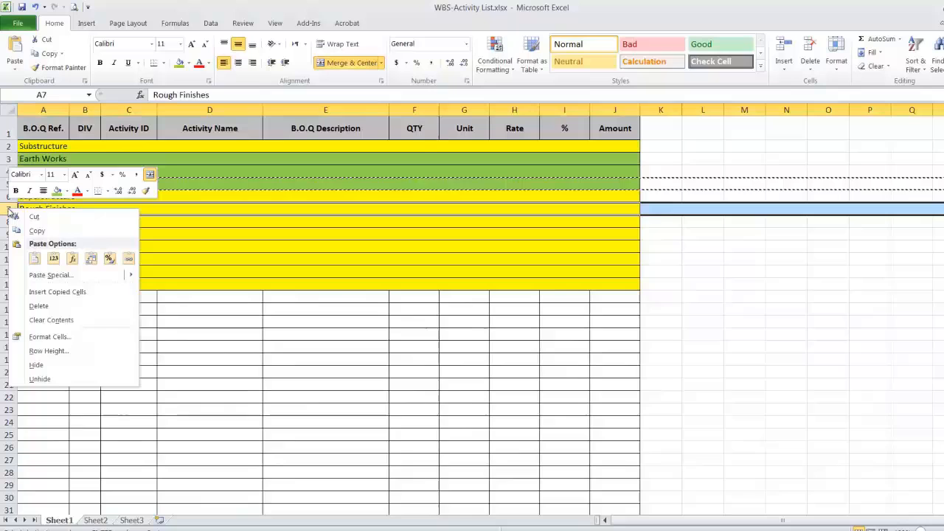
{"action": "left_click", "coordinate": [92, 291]}
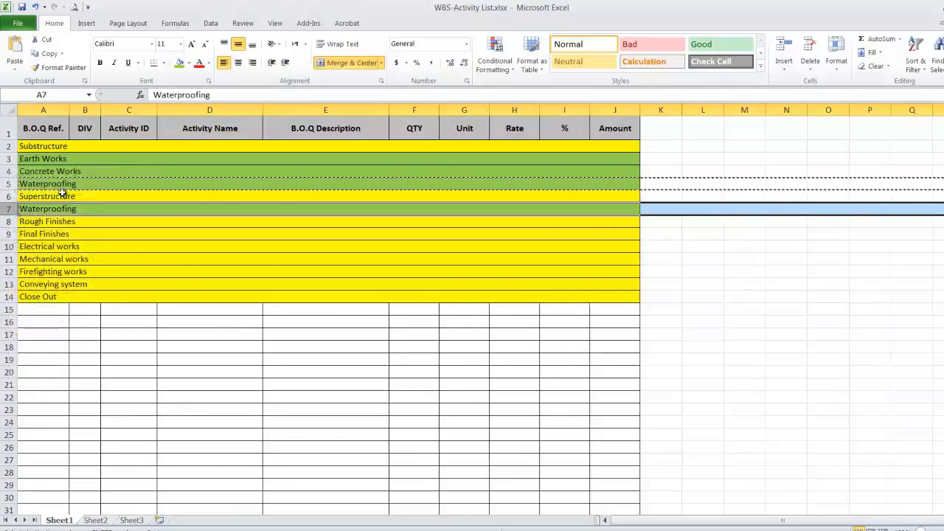
{"action": "double_click", "coordinate": [96, 208]}
{"action": "type", "text": "Ground"}
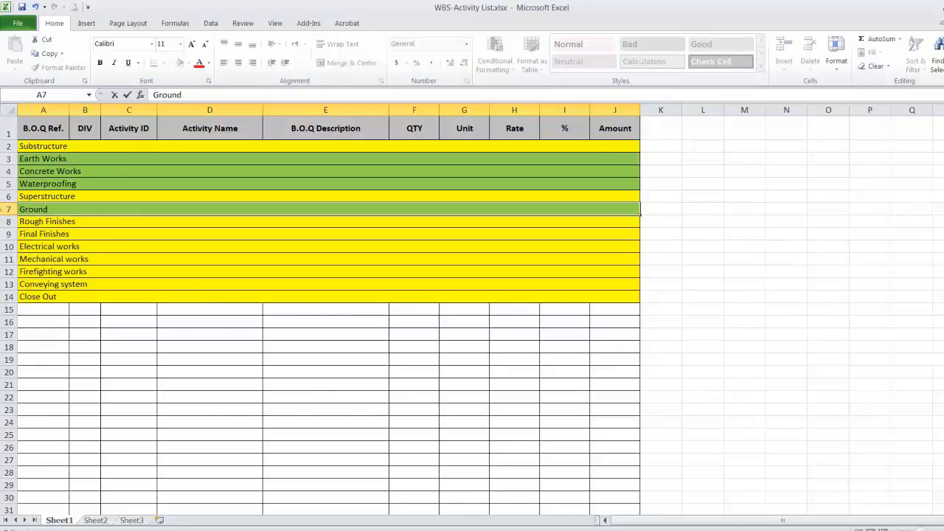
{"action": "type", "text": " Floor"}
{"action": "left_click", "coordinate": [170, 344]}
Insert a copy of the Ground Floor row as row 8 and change its text to First Floor.
{"action": "right_click", "coordinate": [9, 210]}
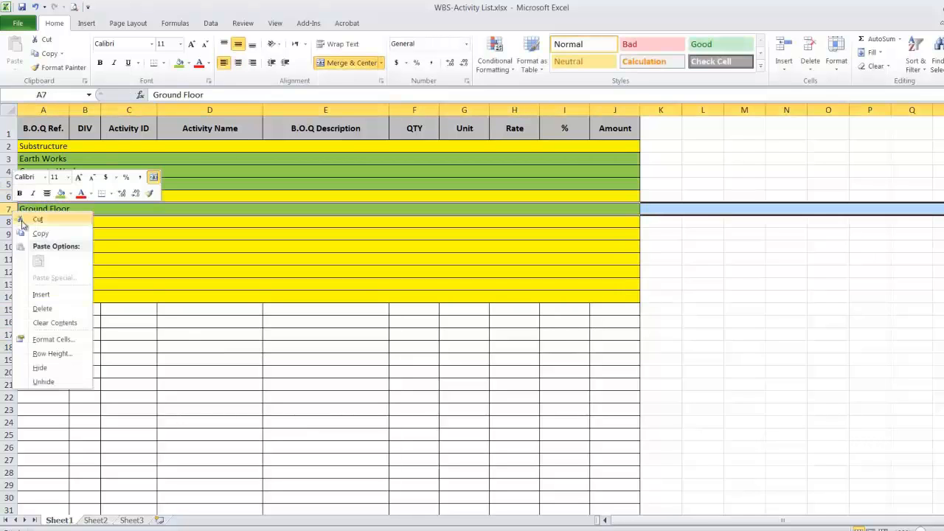
{"action": "left_click", "coordinate": [36, 233]}
{"action": "left_click", "coordinate": [9, 221]}
{"action": "right_click", "coordinate": [9, 221]}
{"action": "left_click", "coordinate": [65, 302]}
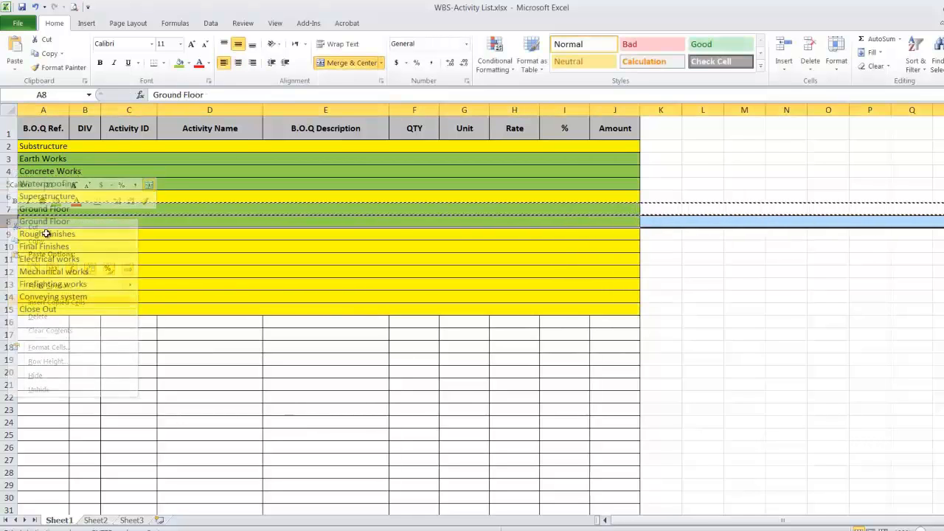
{"action": "double_click", "coordinate": [33, 221]}
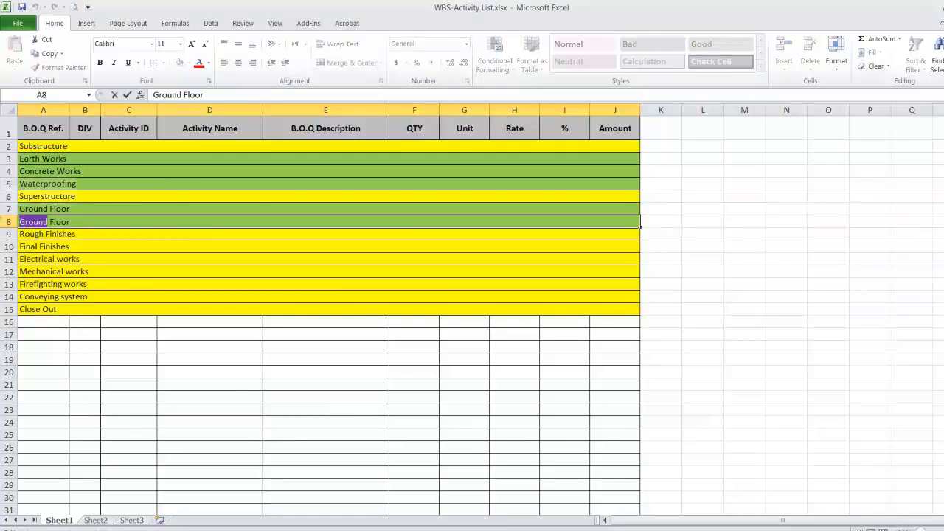
{"action": "type", "text": "First"}
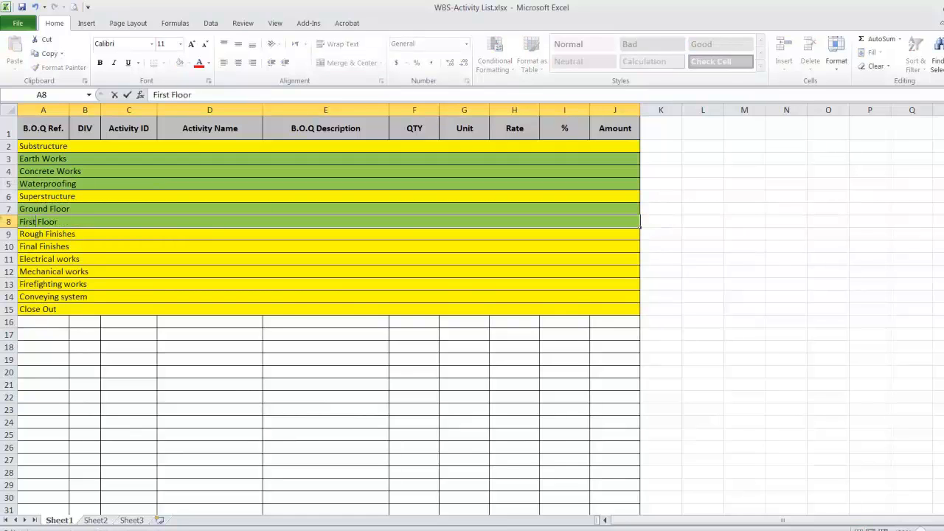
{"action": "left_click", "coordinate": [126, 377]}
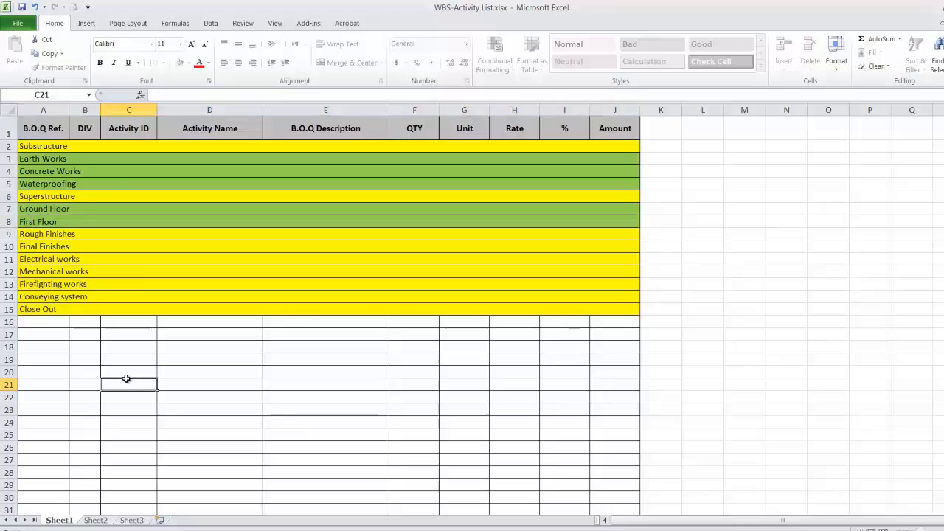
Insert a copy of the First Floor row as row 9 and change its text to Second Floor.
{"action": "left_click", "coordinate": [8, 221]}
{"action": "right_click", "coordinate": [8, 222]}
{"action": "left_click", "coordinate": [49, 247]}
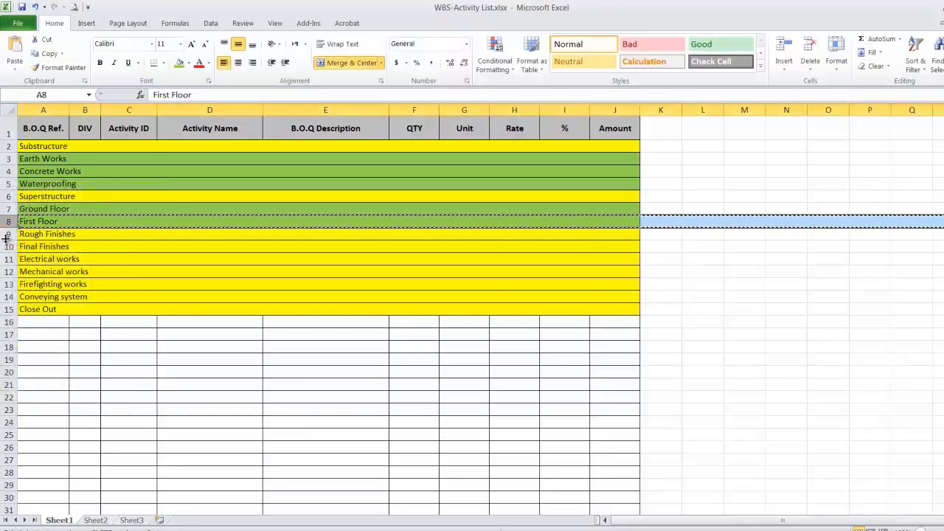
{"action": "left_click", "coordinate": [9, 234]}
{"action": "right_click", "coordinate": [9, 234]}
{"action": "left_click", "coordinate": [59, 318]}
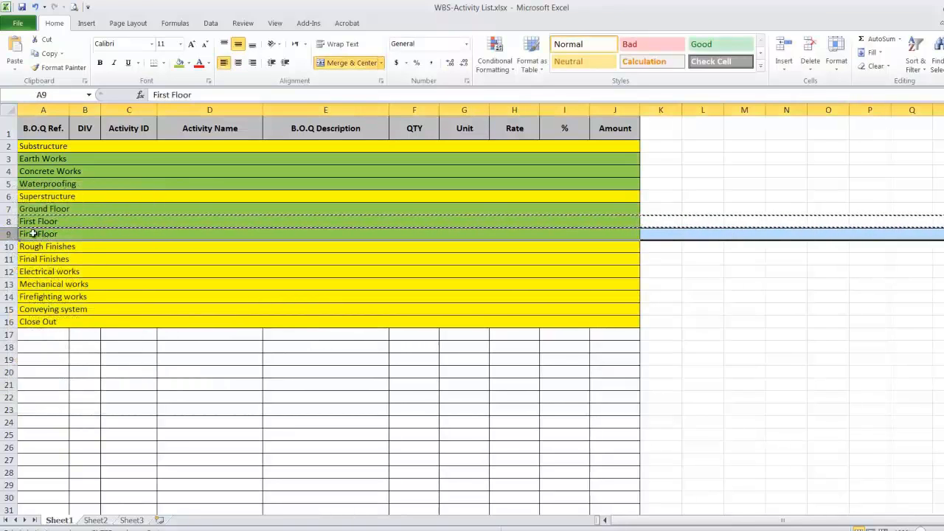
{"action": "double_click", "coordinate": [37, 234]}
{"action": "left_click_drag", "start_coordinate": [37, 234], "coordinate": [3, 233]}
{"action": "type", "text": "Second"}
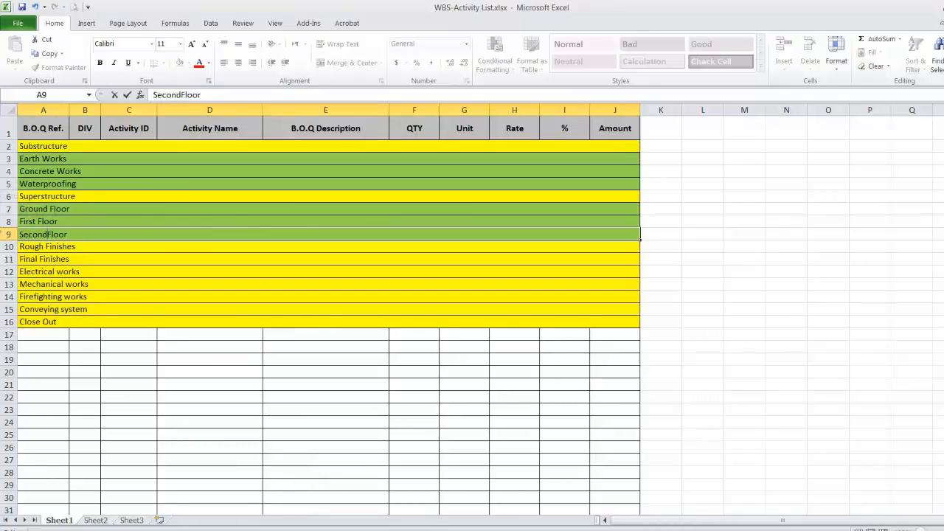
{"action": "left_click", "coordinate": [160, 374]}
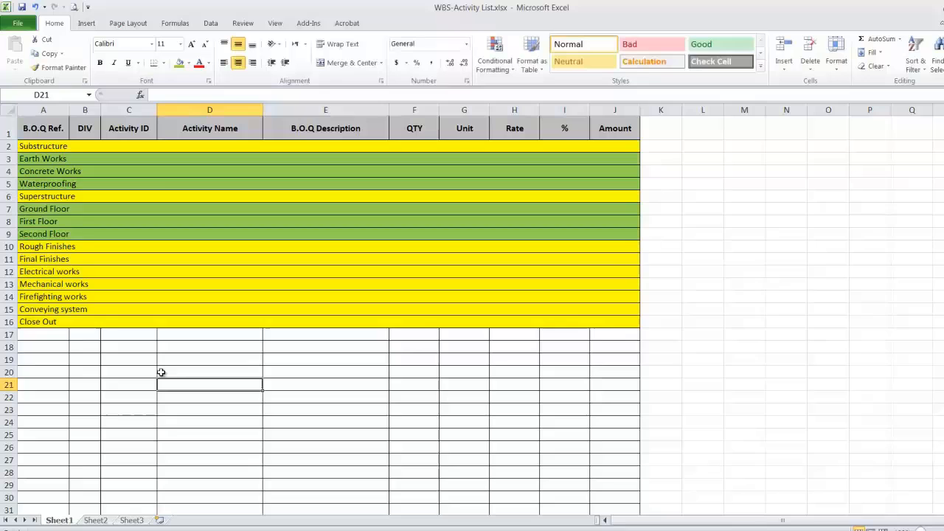
Insert a copy of the Second Floor row as row 10 and change its text to Third Floor.
{"action": "right_click", "coordinate": [9, 235]}
{"action": "left_click", "coordinate": [36, 260]}
{"action": "right_click", "coordinate": [9, 246]}
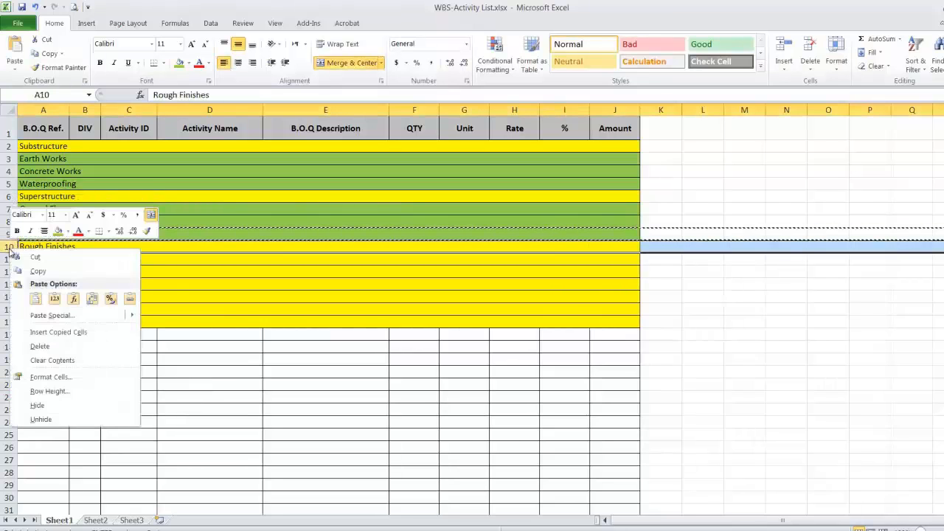
{"action": "left_click", "coordinate": [85, 332]}
{"action": "double_click", "coordinate": [47, 248]}
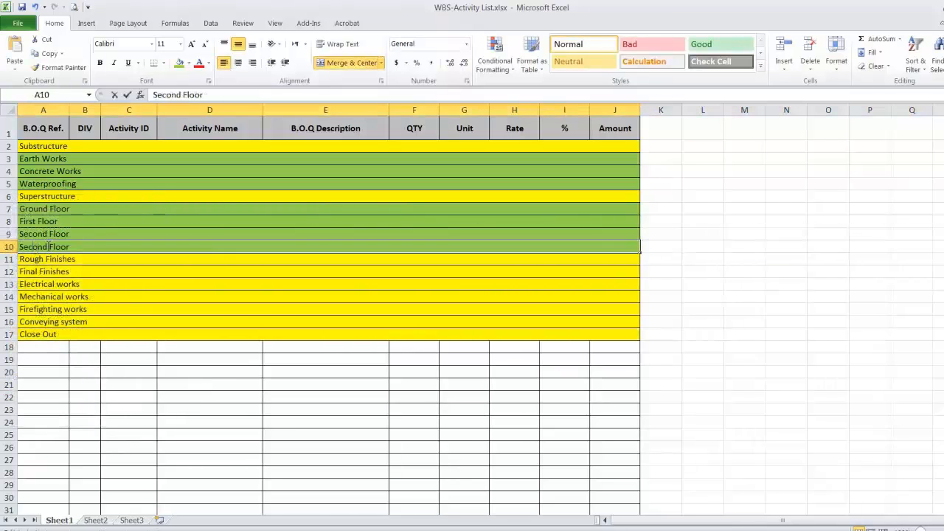
{"action": "left_click_drag", "start_coordinate": [47, 248], "coordinate": [6, 247]}
{"action": "type", "text": "Thir"}
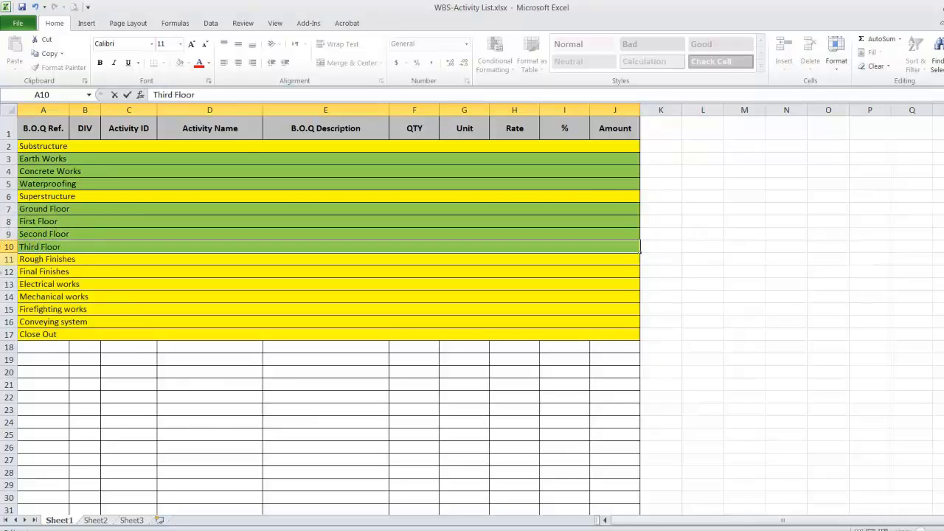
{"action": "left_click", "coordinate": [81, 397]}
Insert a copy of the Third Floor row above Rough Finishes and change row 11's text to Roof Floor.
{"action": "right_click", "coordinate": [9, 246]}
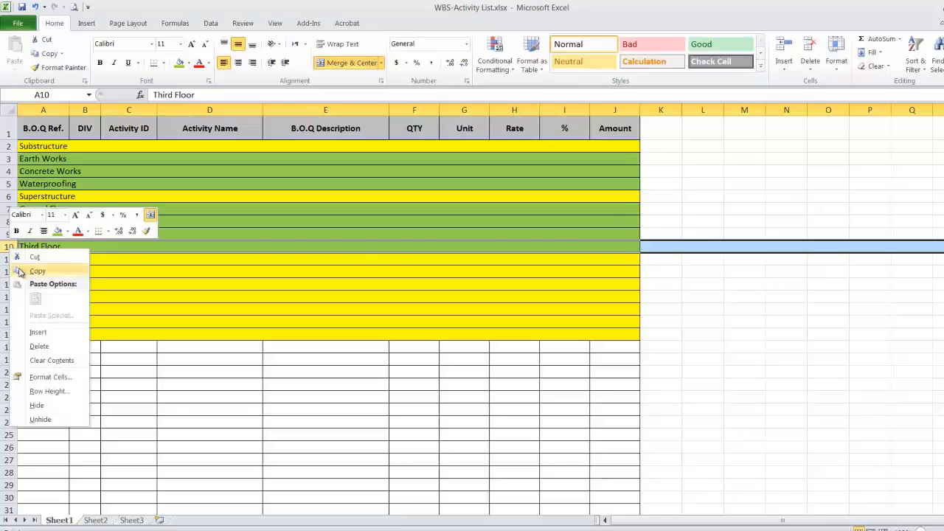
{"action": "left_click", "coordinate": [20, 271]}
{"action": "right_click", "coordinate": [9, 246]}
{"action": "left_click", "coordinate": [93, 332]}
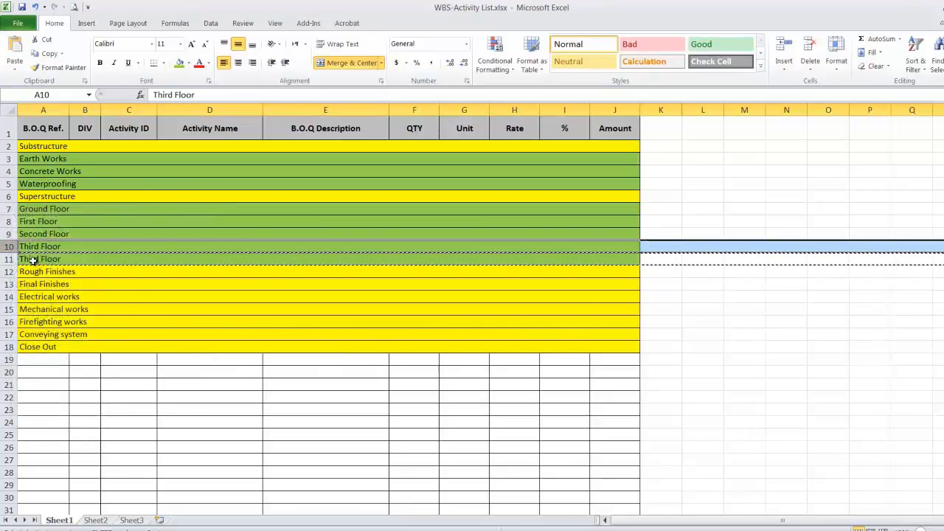
{"action": "double_click", "coordinate": [35, 260]}
{"action": "double_click", "coordinate": [37, 259]}
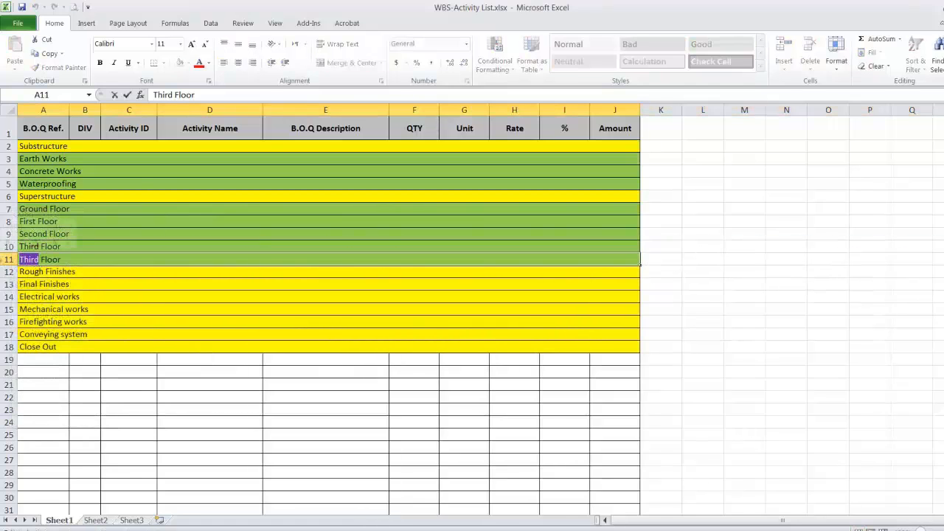
{"action": "type", "text": "Roof"}
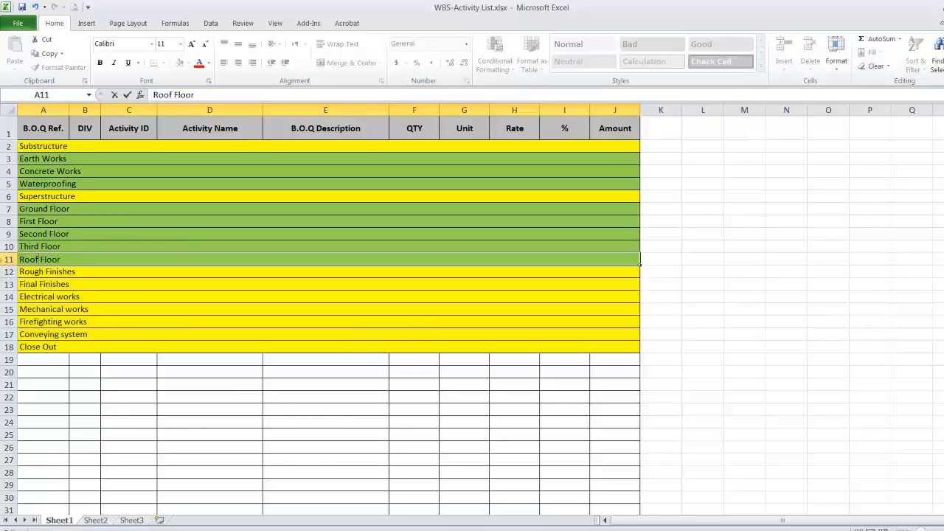
{"action": "left_click", "coordinate": [172, 421]}
Copy the five floor rows 7 to 11 and insert them below Rough Finishes, starting at row 13.
{"action": "left_click_drag", "start_coordinate": [9, 209], "coordinate": [9, 259]}
{"action": "right_click", "coordinate": [7, 259]}
{"action": "left_click", "coordinate": [28, 279]}
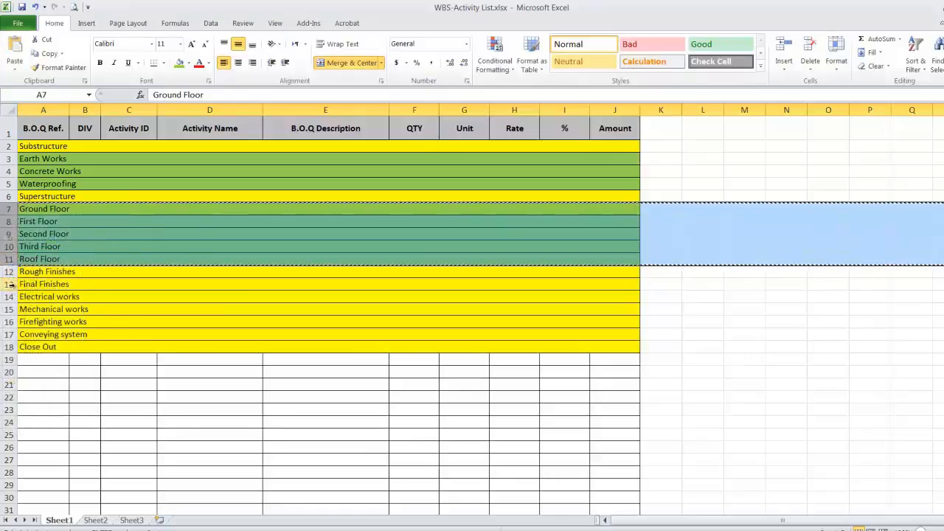
{"action": "left_click", "coordinate": [9, 285]}
{"action": "right_click", "coordinate": [9, 284]}
{"action": "left_click", "coordinate": [57, 367]}
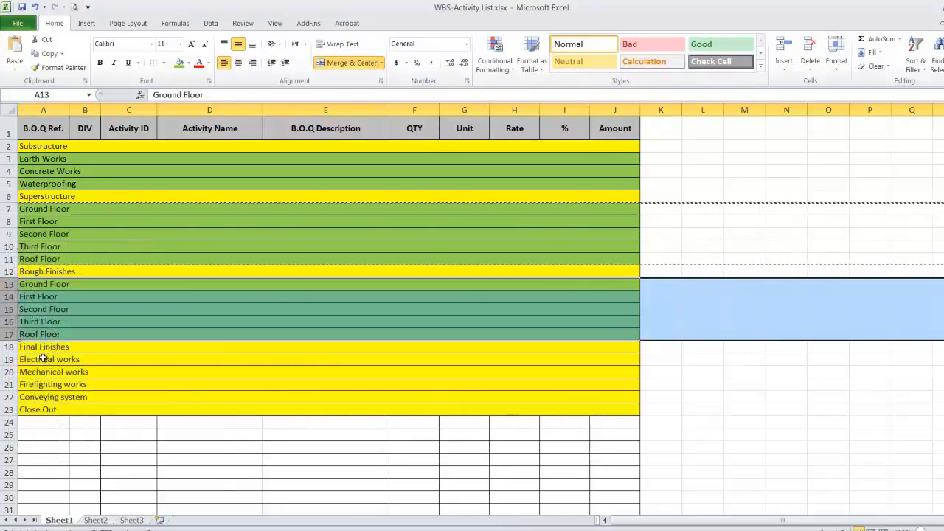
Copy the five floor rows under Rough Finishes and insert them below Final Finishes, starting at row 19.
{"action": "right_click", "coordinate": [3, 304]}
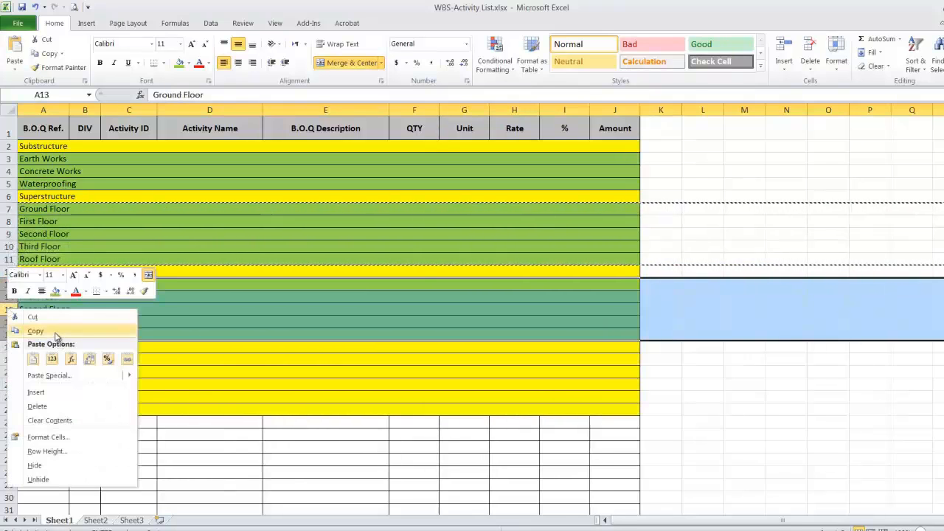
{"action": "left_click", "coordinate": [30, 331]}
{"action": "right_click", "coordinate": [6, 359]}
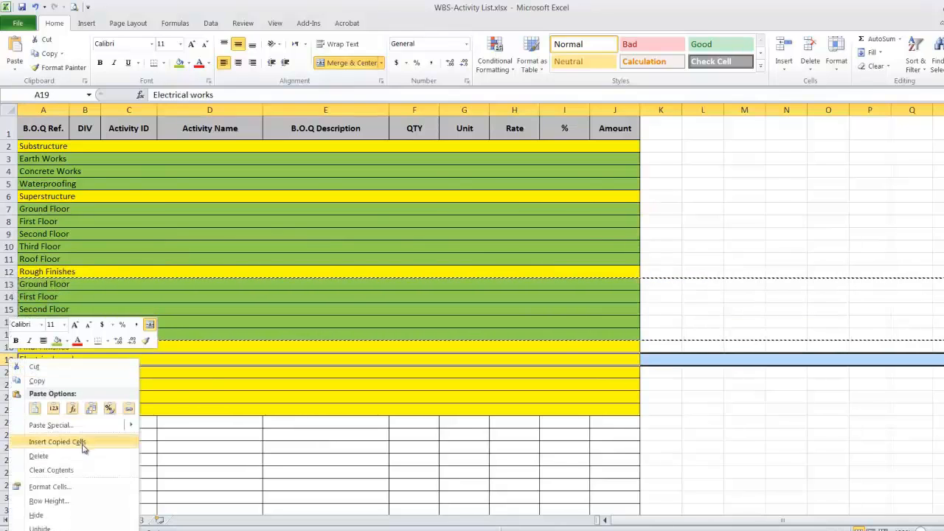
{"action": "left_click", "coordinate": [59, 443]}
Copy the five floor rows under Final Finishes and insert them below Electrical works, starting at row 25.
{"action": "scroll", "coordinate": [136, 364], "scroll_direction": "down", "scroll_amount": 1}
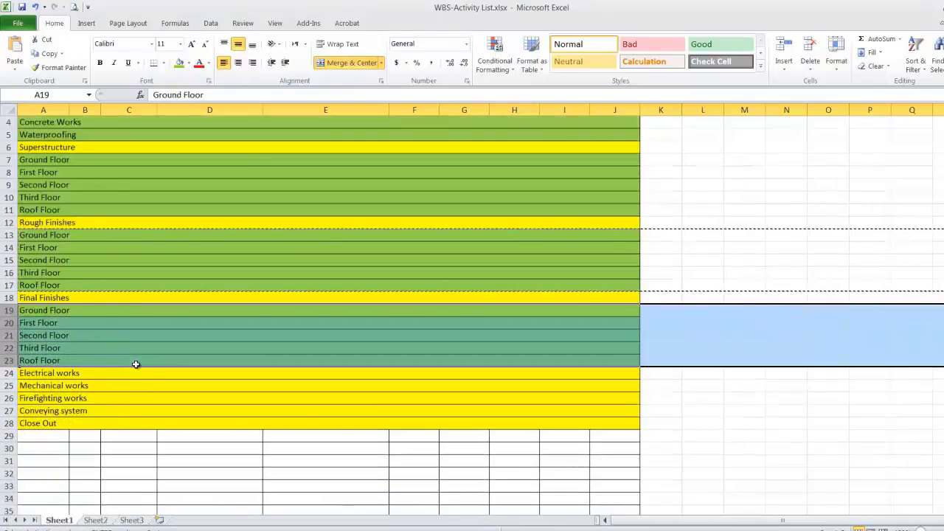
{"action": "right_click", "coordinate": [8, 361]}
{"action": "left_click", "coordinate": [59, 207]}
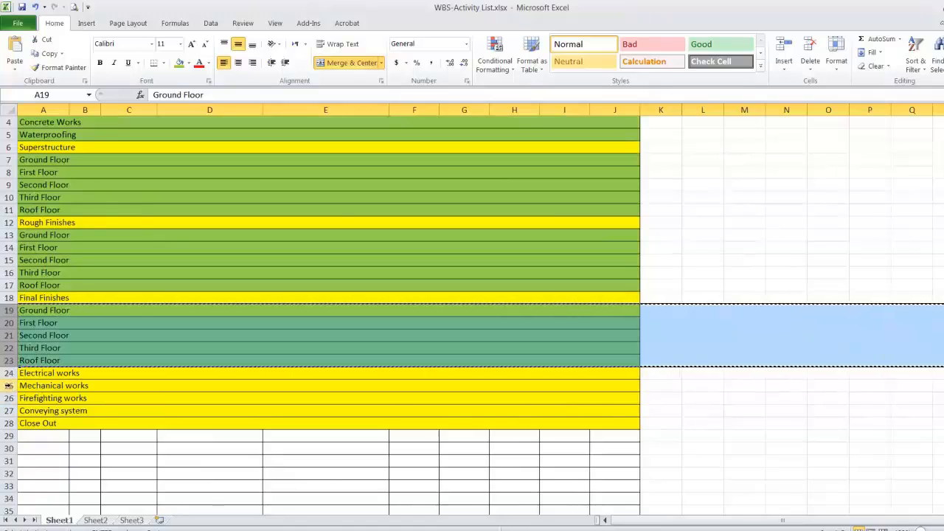
{"action": "right_click", "coordinate": [9, 386]}
{"action": "left_click", "coordinate": [60, 290]}
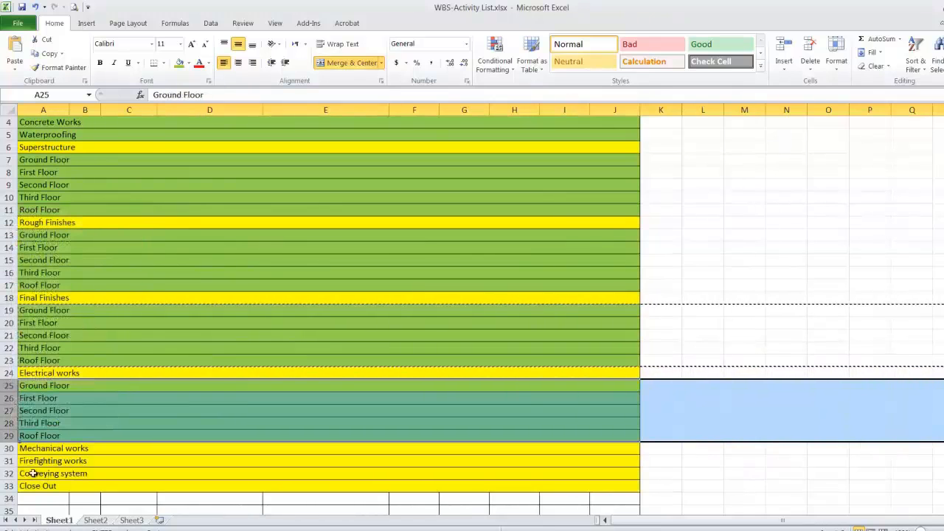
Copy the five floor rows under Electrical works and insert them below Mechanical works, starting at row 31.
{"action": "right_click", "coordinate": [16, 461]}
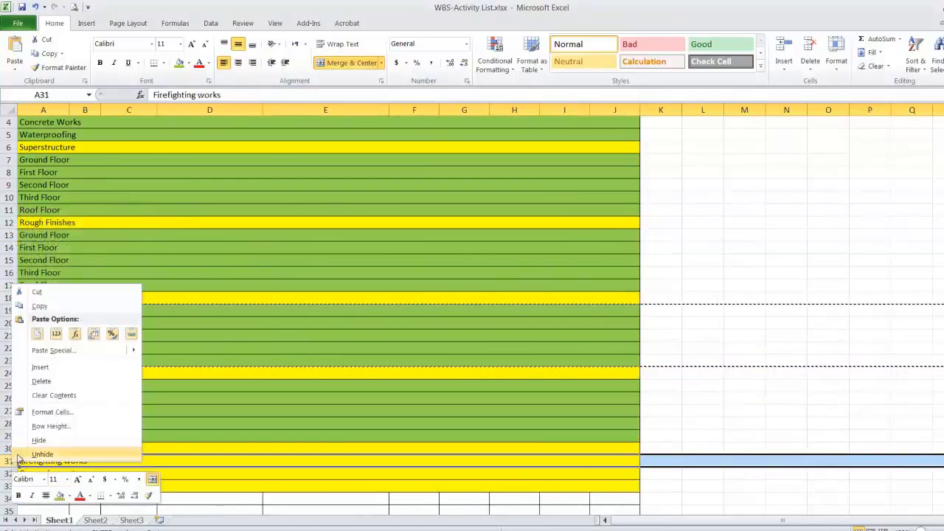
{"action": "left_click", "coordinate": [232, 414]}
{"action": "left_click_drag", "start_coordinate": [9, 386], "coordinate": [9, 436]}
{"action": "right_click", "coordinate": [15, 438]}
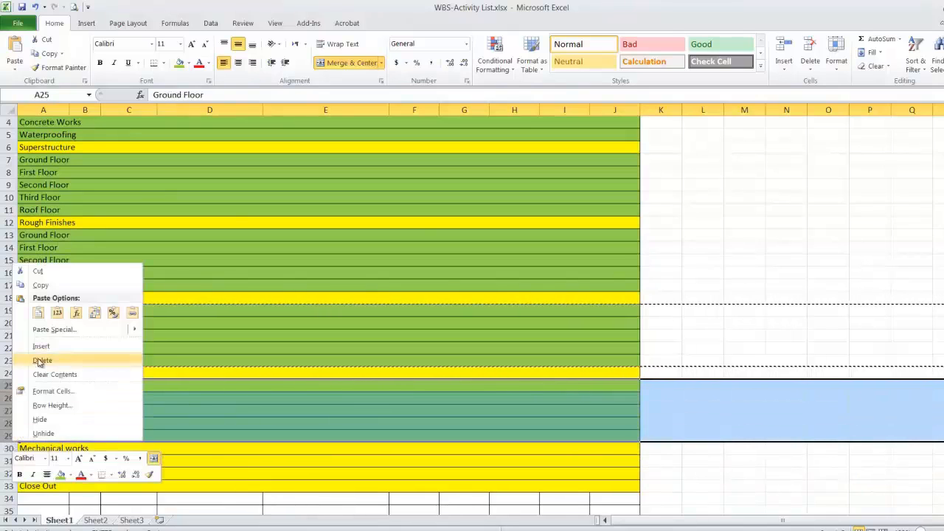
{"action": "left_click", "coordinate": [44, 286]}
{"action": "scroll", "coordinate": [92, 400], "scroll_direction": "down", "scroll_amount": 1}
{"action": "left_click", "coordinate": [9, 423]}
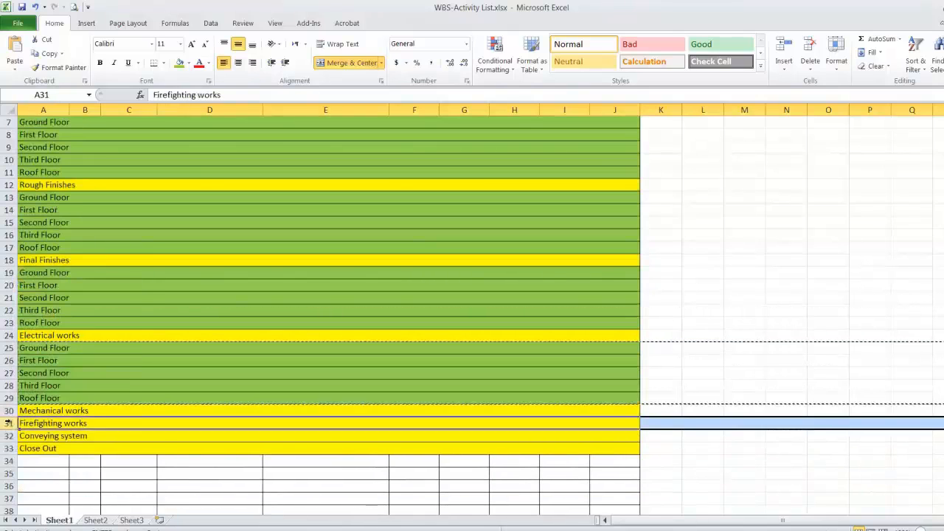
{"action": "right_click", "coordinate": [10, 423]}
{"action": "left_click", "coordinate": [78, 327]}
Copy the five floor rows under Mechanical works and insert them below Firefighting works, starting at row 37.
{"action": "scroll", "coordinate": [78, 327], "scroll_direction": "down", "scroll_amount": 1}
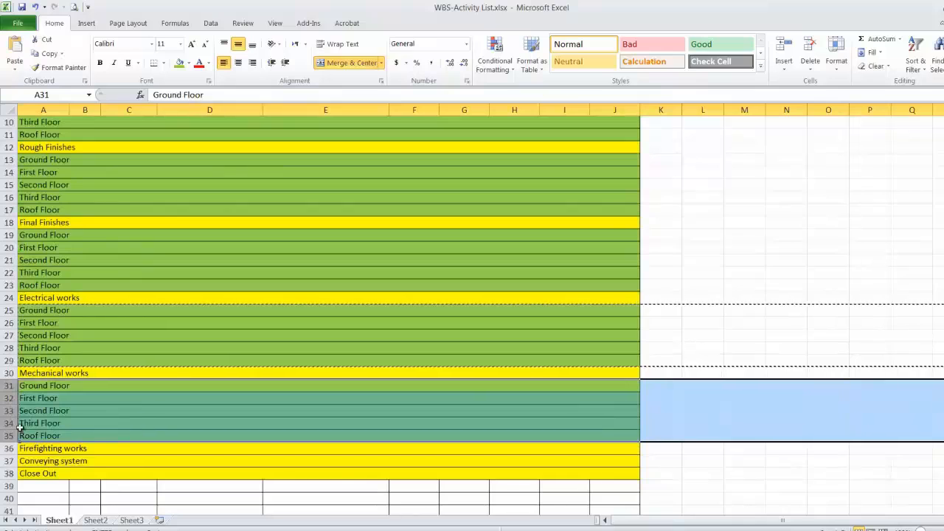
{"action": "right_click", "coordinate": [10, 399]}
{"action": "left_click", "coordinate": [40, 244]}
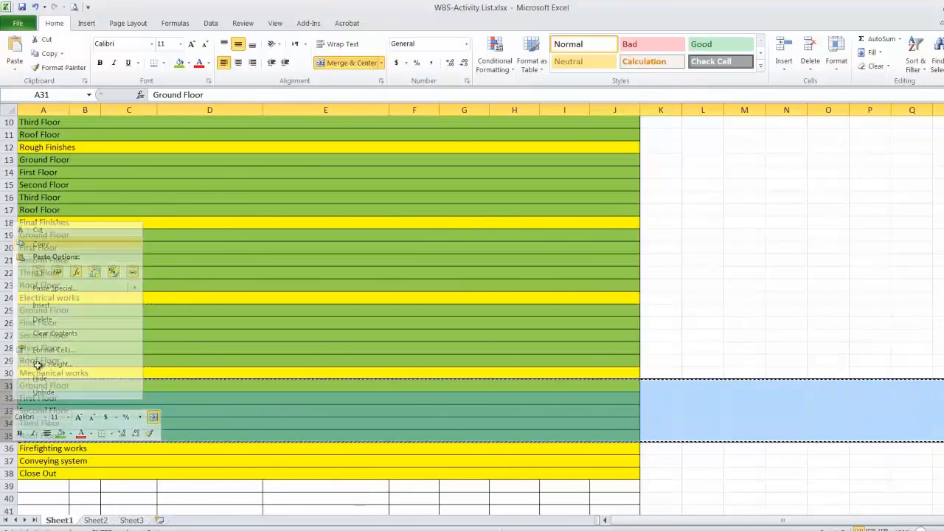
{"action": "left_click", "coordinate": [8, 460]}
{"action": "right_click", "coordinate": [9, 460]}
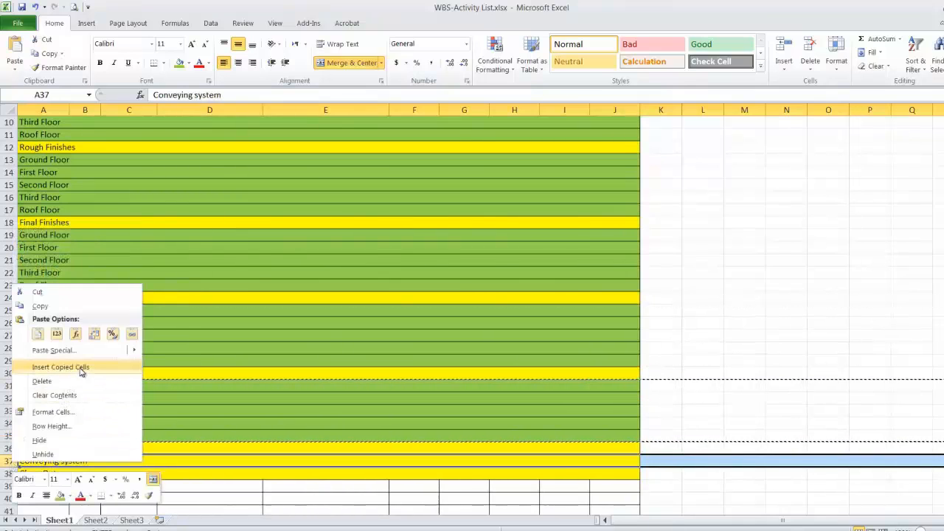
{"action": "left_click", "coordinate": [74, 364]}
Insert a copy of the Ground Floor row 37 below Conveying system as row 43 and change its text to All Floors.
{"action": "scroll", "coordinate": [116, 392], "scroll_direction": "down", "scroll_amount": 2}
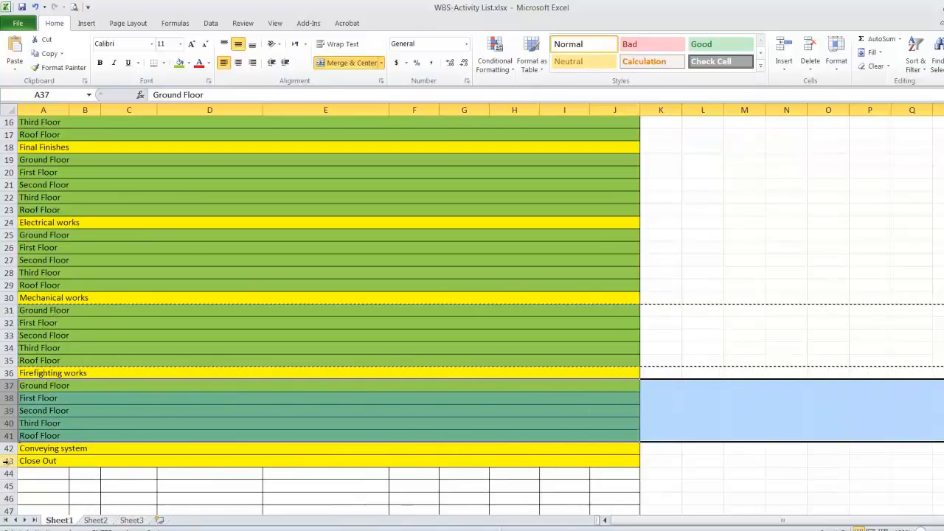
{"action": "left_click", "coordinate": [9, 385]}
{"action": "right_click", "coordinate": [9, 385]}
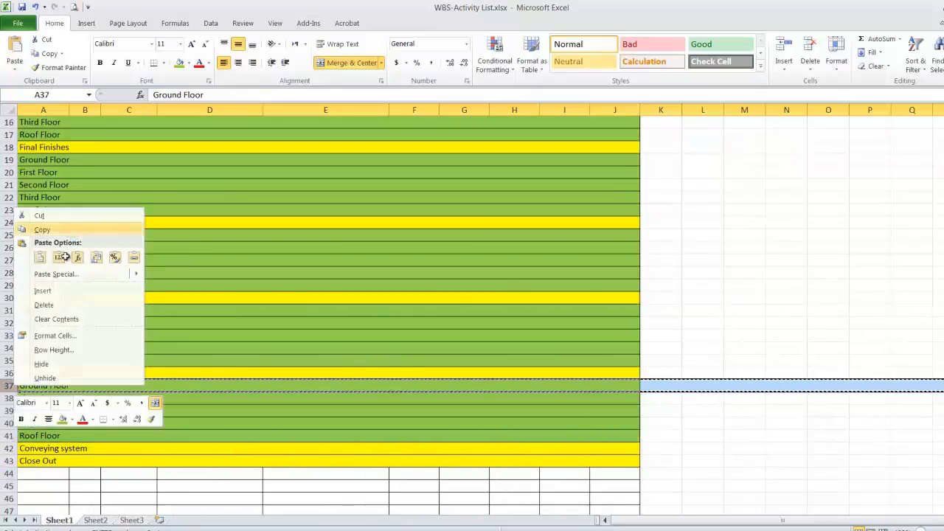
{"action": "left_click", "coordinate": [40, 230]}
{"action": "left_click", "coordinate": [9, 461]}
{"action": "right_click", "coordinate": [8, 460]}
{"action": "left_click", "coordinate": [65, 363]}
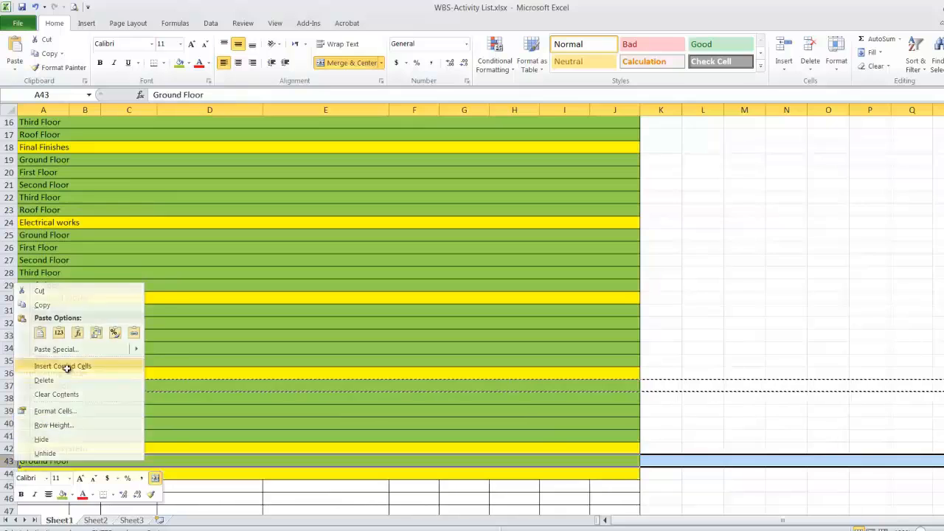
{"action": "left_click", "coordinate": [73, 459]}
{"action": "type", "text": "All"}
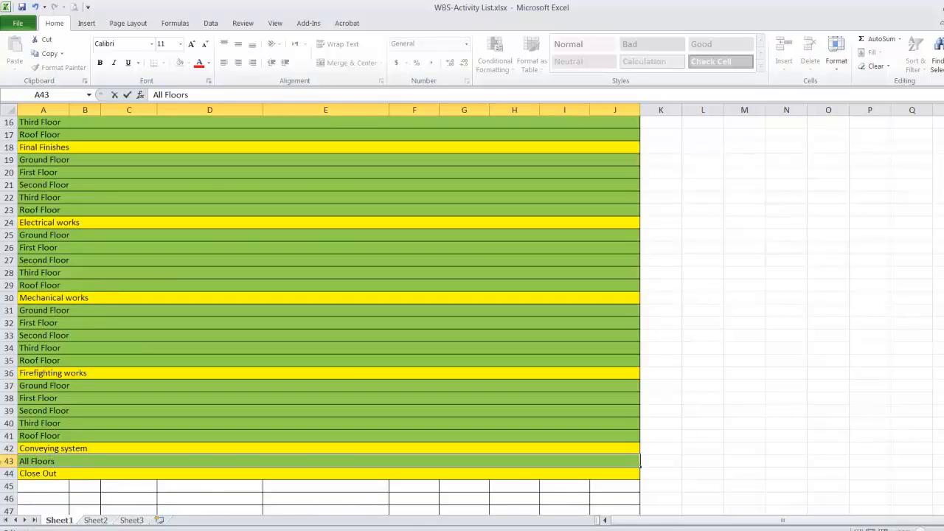
{"action": "key", "text": "Return"}
Copy the yellow section rows Rough Finishes, Final Finishes, Electrical works, Mechanical works, Firefighting works and Conveying system together.
{"action": "scroll", "coordinate": [107, 394], "scroll_direction": "down", "scroll_amount": 2}
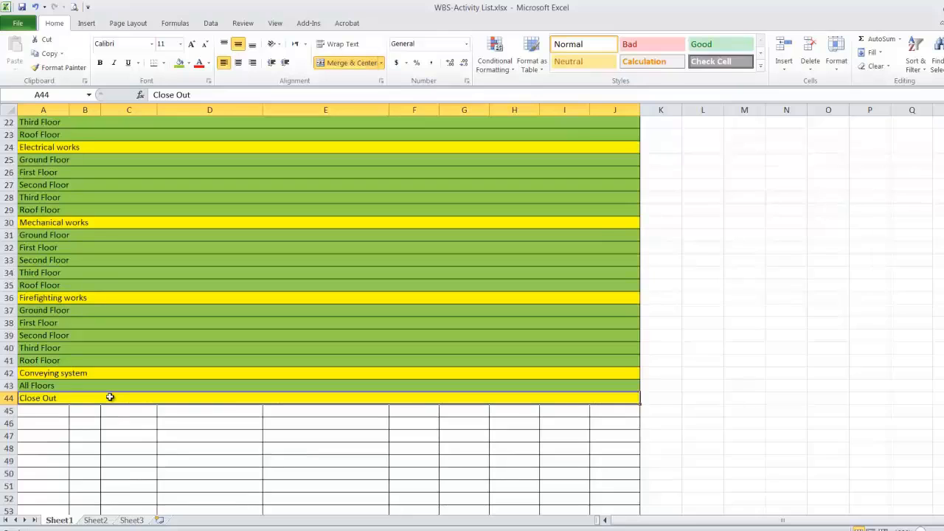
{"action": "scroll", "coordinate": [110, 396], "scroll_direction": "up", "scroll_amount": 7}
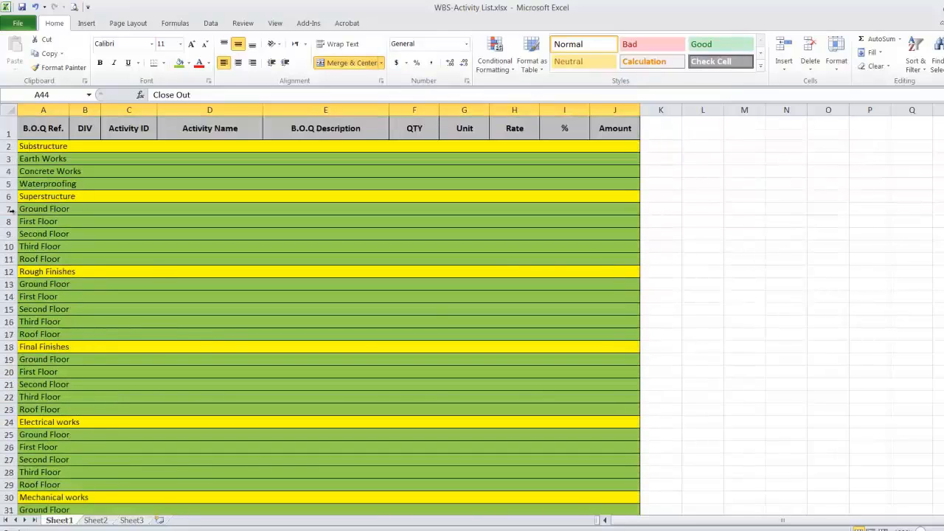
{"action": "left_click", "coordinate": [9, 272]}
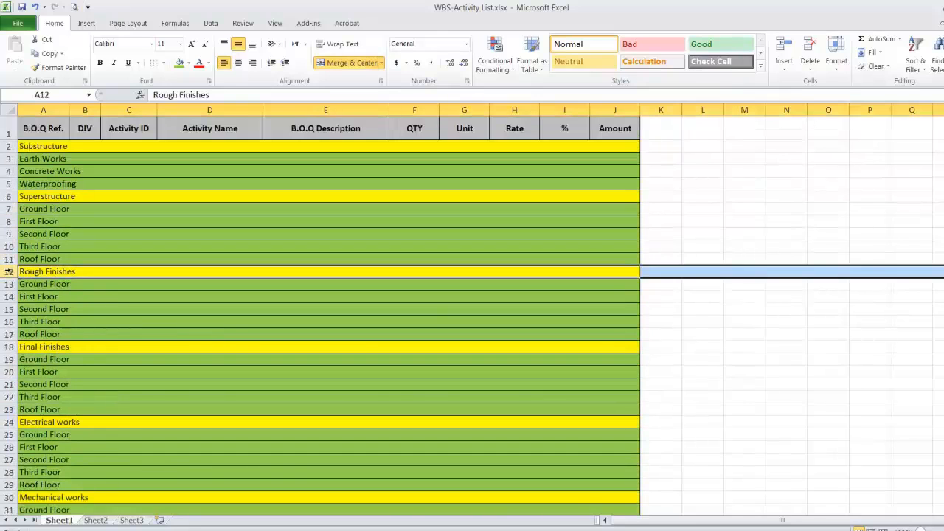
{"action": "left_click", "coordinate": [9, 347], "text": "ctrl"}
{"action": "left_click", "coordinate": [9, 422], "text": "ctrl"}
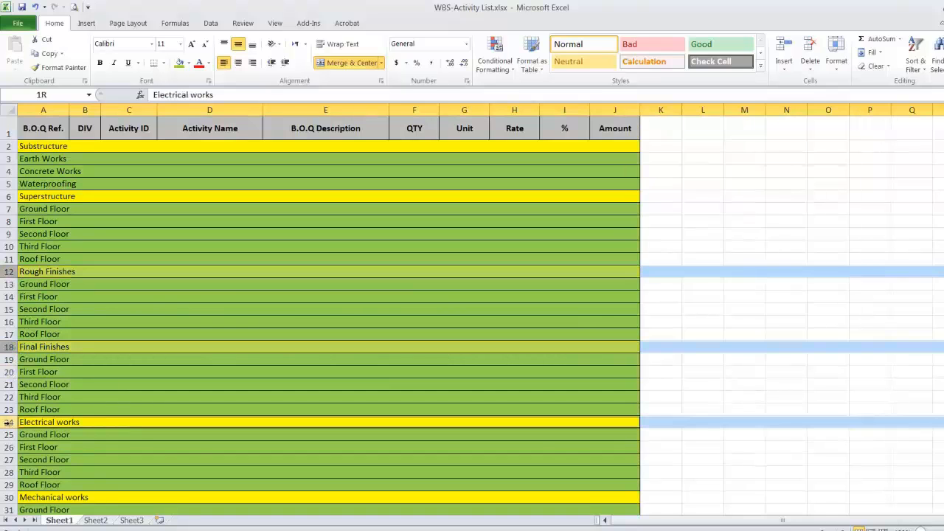
{"action": "left_click", "coordinate": [7, 497], "text": "ctrl"}
{"action": "scroll", "coordinate": [8, 472], "scroll_direction": "down", "scroll_amount": 3}
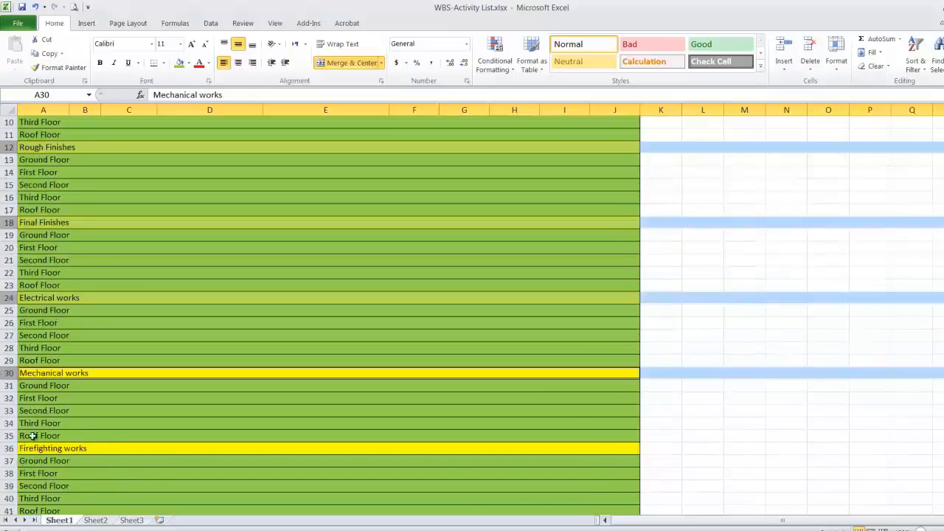
{"action": "left_click", "coordinate": [6, 449], "text": "ctrl"}
{"action": "scroll", "coordinate": [7, 449], "scroll_direction": "down", "scroll_amount": 2}
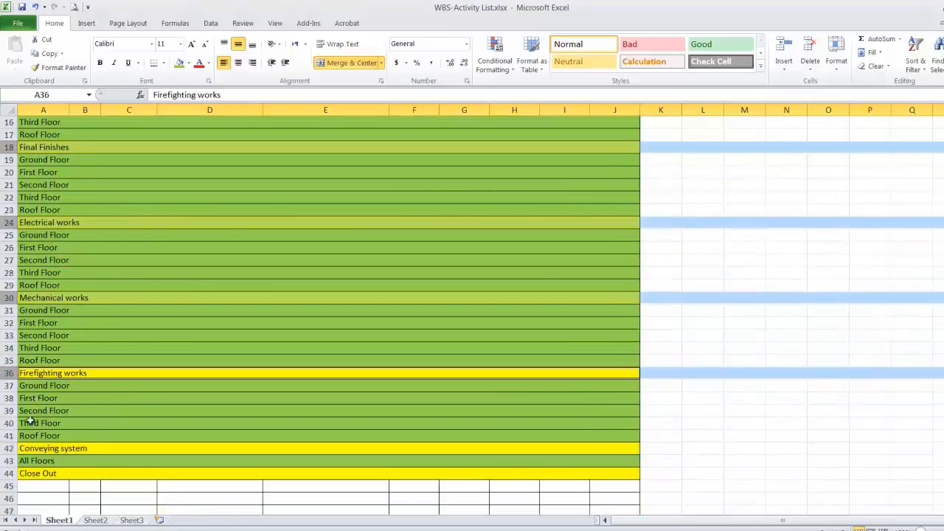
{"action": "left_click", "coordinate": [9, 448], "text": "ctrl"}
{"action": "right_click", "coordinate": [9, 448]}
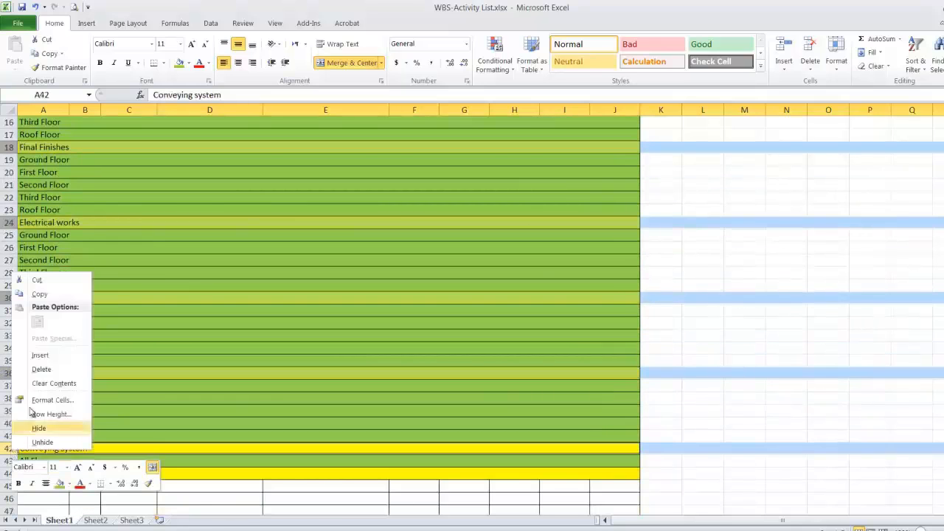
{"action": "left_click", "coordinate": [40, 291]}
Paste the six copied section rows below Close Out, starting at row 45.
{"action": "scroll", "coordinate": [167, 397], "scroll_direction": "down", "scroll_amount": 2}
{"action": "right_click", "coordinate": [9, 410]}
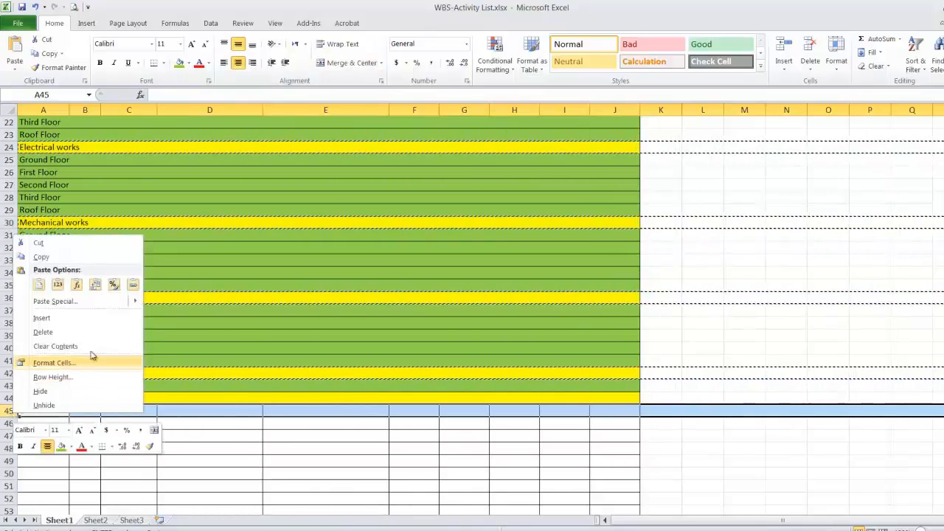
{"action": "left_click", "coordinate": [261, 453]}
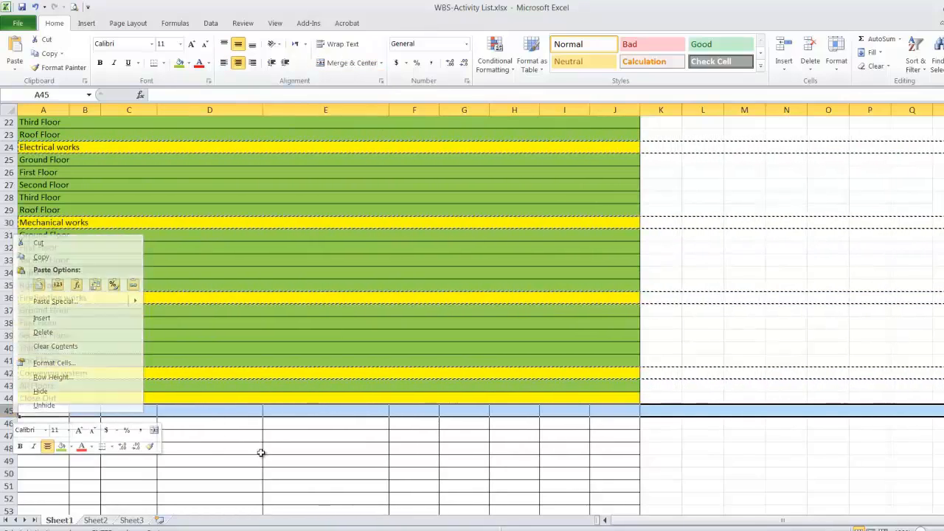
{"action": "right_click", "coordinate": [9, 411]}
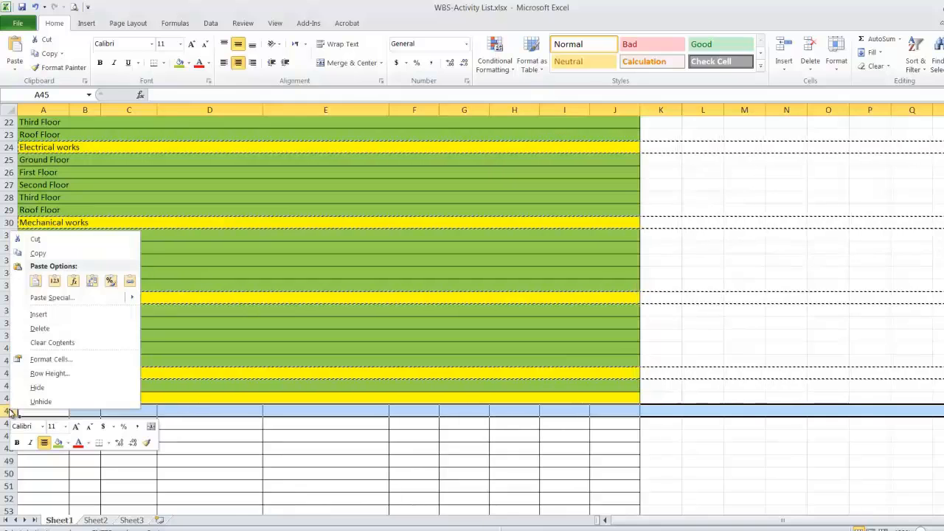
{"action": "left_click", "coordinate": [35, 280]}
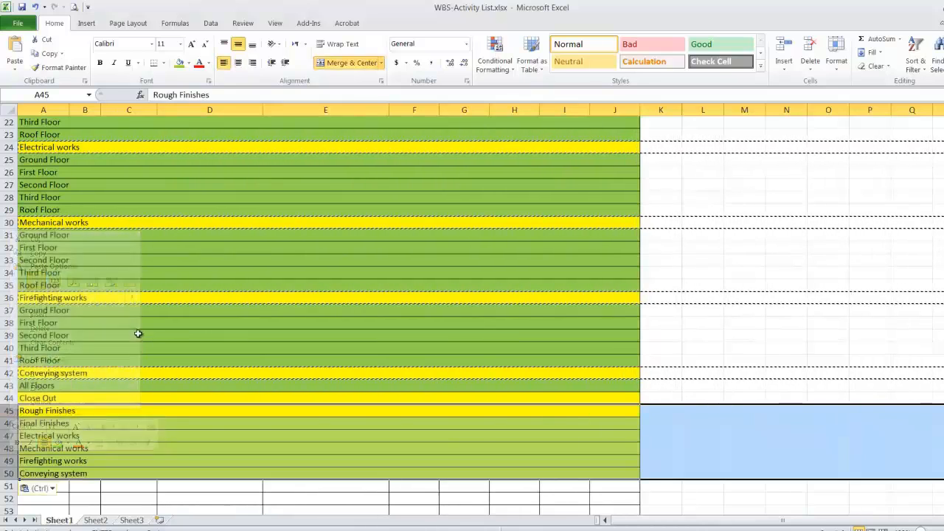
{"action": "left_click", "coordinate": [136, 487]}
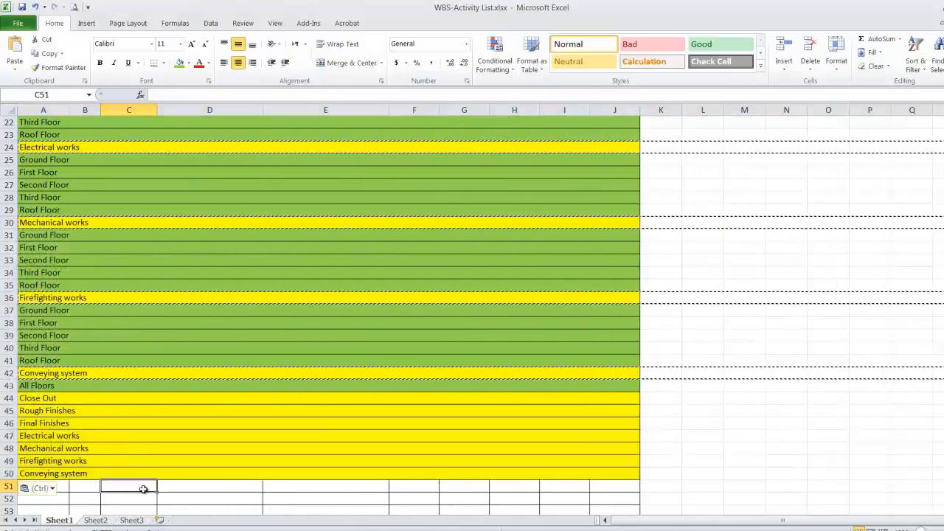
Apply the green formatting of the Third Floor row 40 to rows 44 through 50 with Format Painter.
{"action": "left_click", "coordinate": [88, 345]}
{"action": "left_click", "coordinate": [59, 67]}
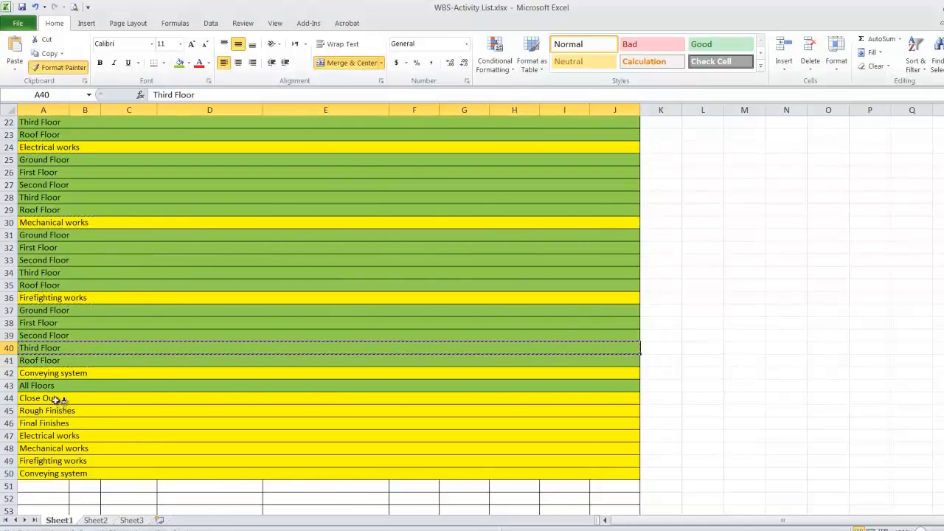
{"action": "mouse_move", "coordinate": [59, 400]}
{"action": "left_mouse_down"}
{"action": "mouse_move", "coordinate": [403, 461]}
{"action": "mouse_move", "coordinate": [612, 470]}
{"action": "left_mouse_up"}
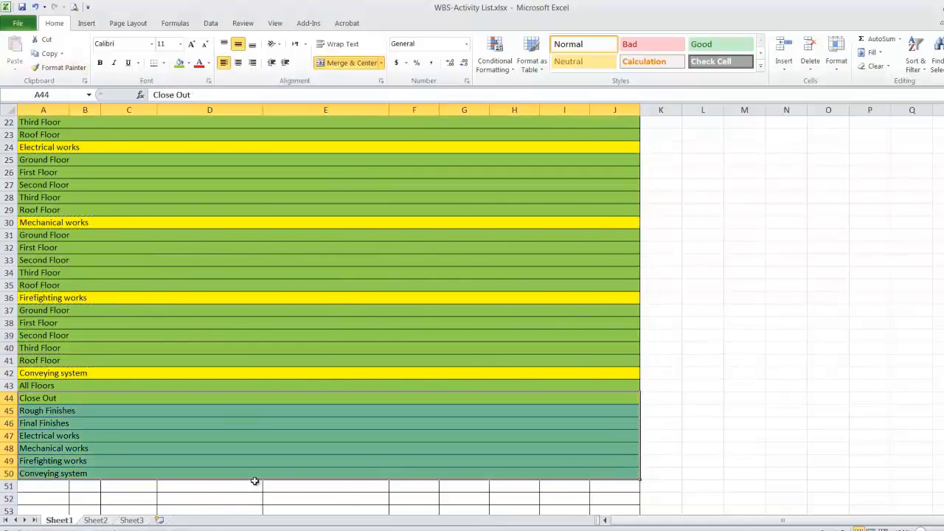
{"action": "left_click", "coordinate": [225, 492]}
Restore the yellow section formatting on the Close Out row 44 by painting it from the Conveying system row 42.
{"action": "left_click", "coordinate": [152, 374]}
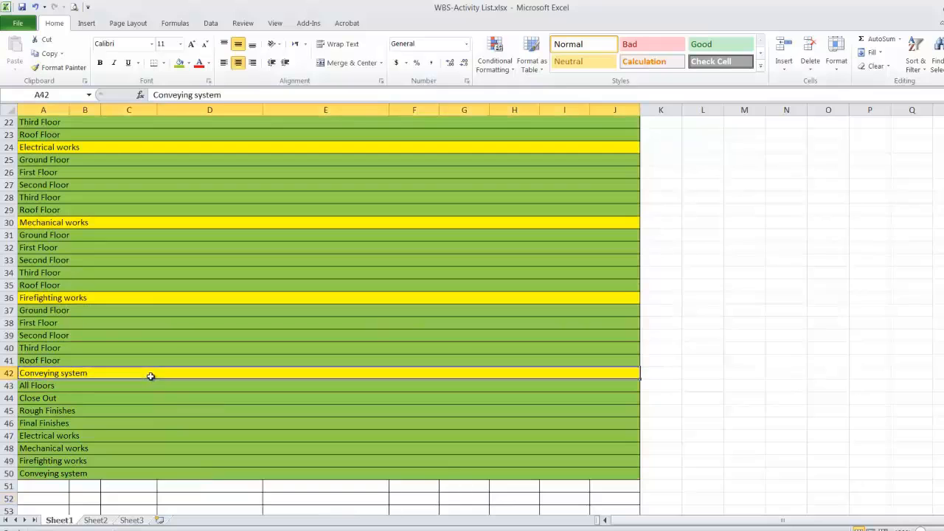
{"action": "left_click", "coordinate": [59, 67]}
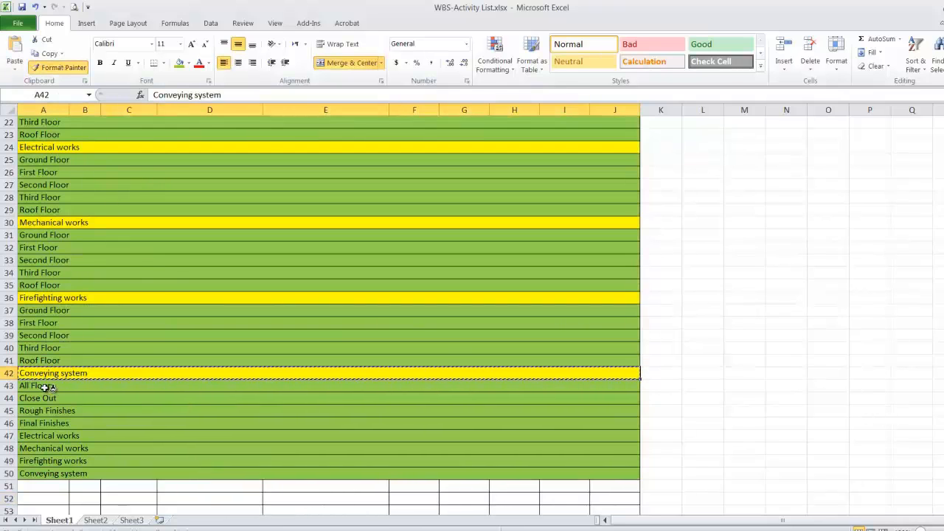
{"action": "left_click", "coordinate": [44, 397]}
{"action": "left_click", "coordinate": [252, 475]}
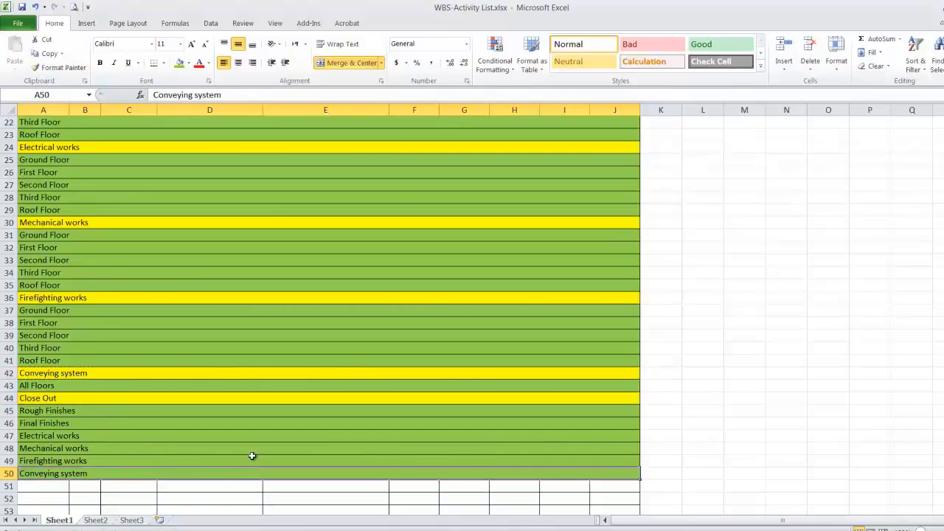
Review the Earth Works, Concrete Works and Waterproofing sub-sections under Substructure.
{"action": "scroll", "coordinate": [225, 398], "scroll_direction": "up", "scroll_amount": 7}
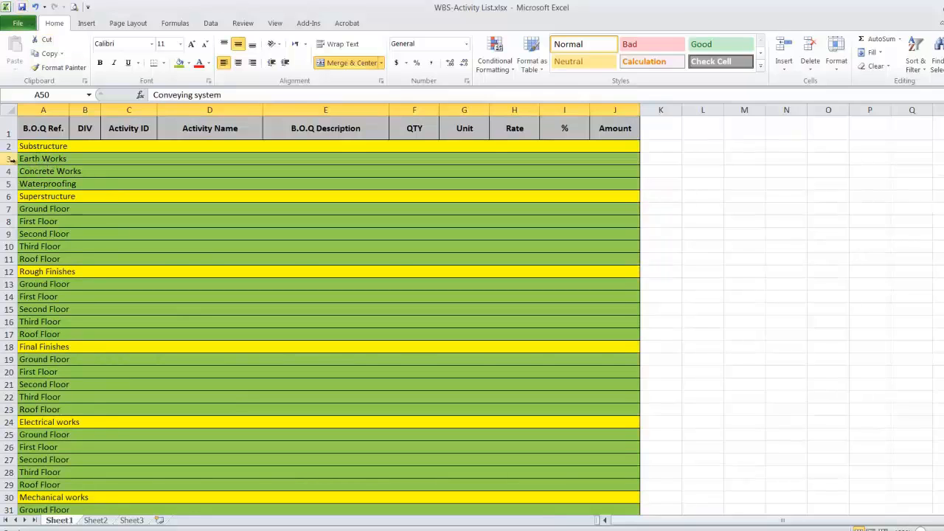
{"action": "left_click", "coordinate": [65, 159]}
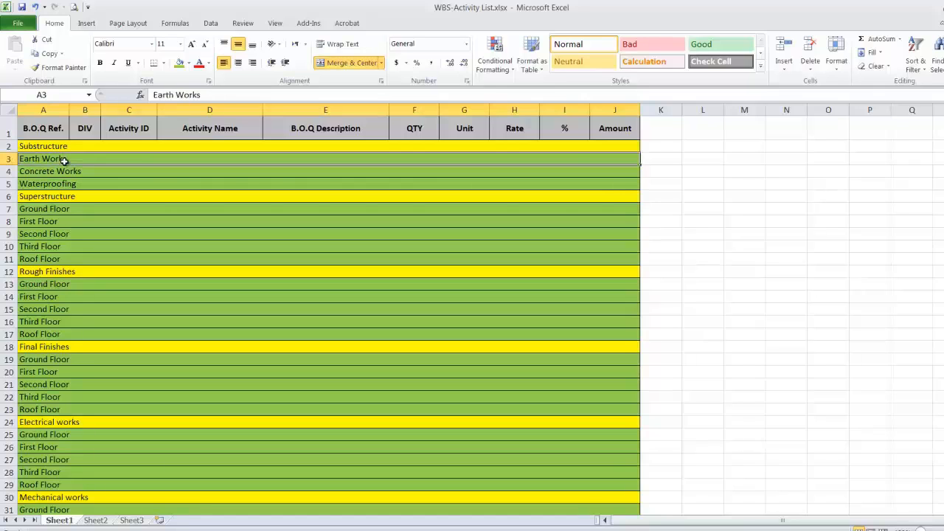
{"action": "left_click", "coordinate": [91, 172]}
{"action": "left_click", "coordinate": [91, 183]}
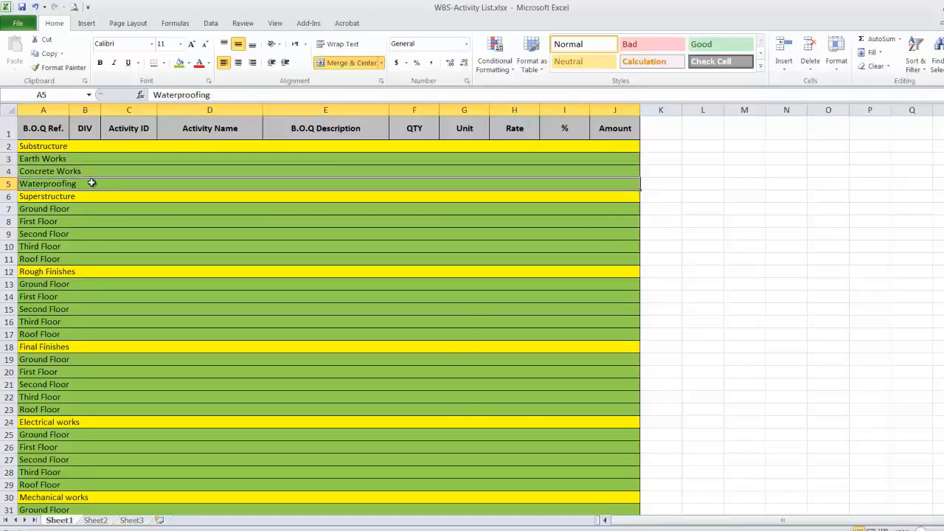
{"action": "left_click", "coordinate": [64, 159]}
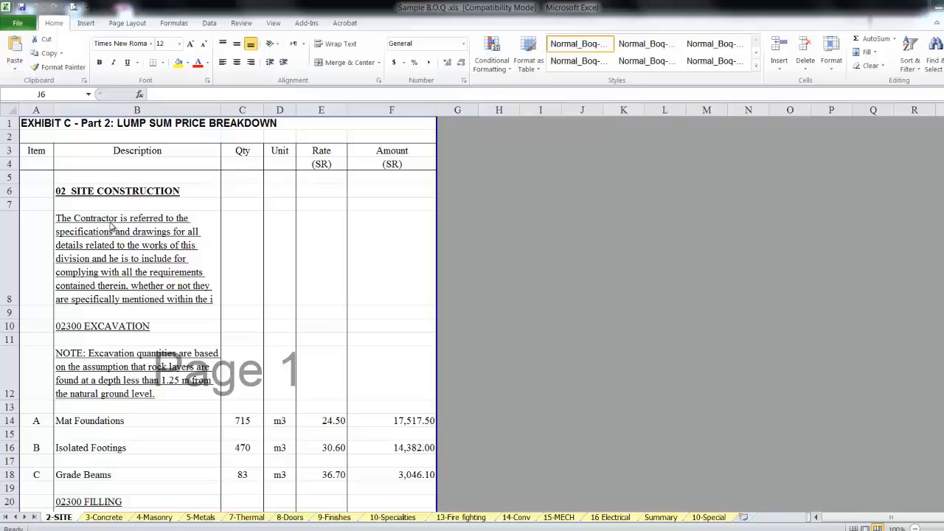
Look through the site, concrete, masonry and metals division sheets of the Sample B.O.Q workbook.
{"action": "scroll", "coordinate": [126, 275], "scroll_direction": "down", "scroll_amount": 1}
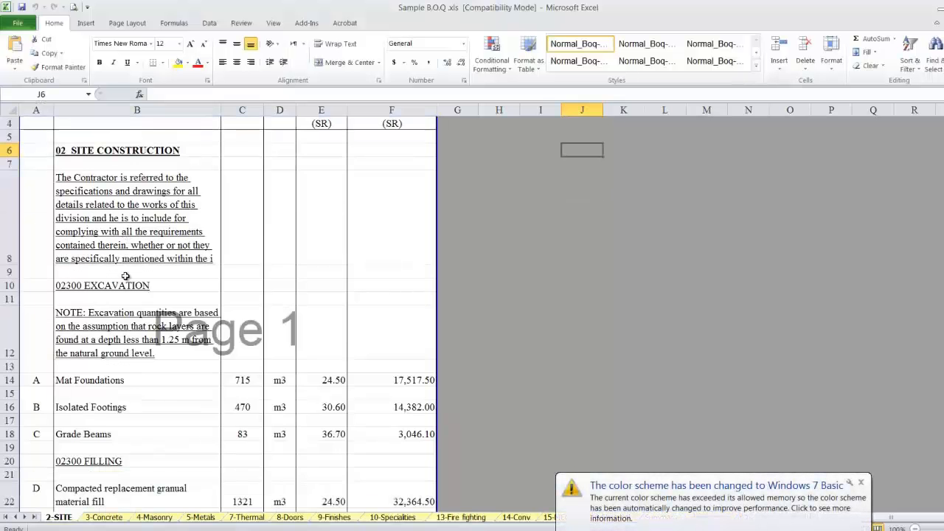
{"action": "left_click", "coordinate": [102, 517]}
{"action": "left_click", "coordinate": [152, 517]}
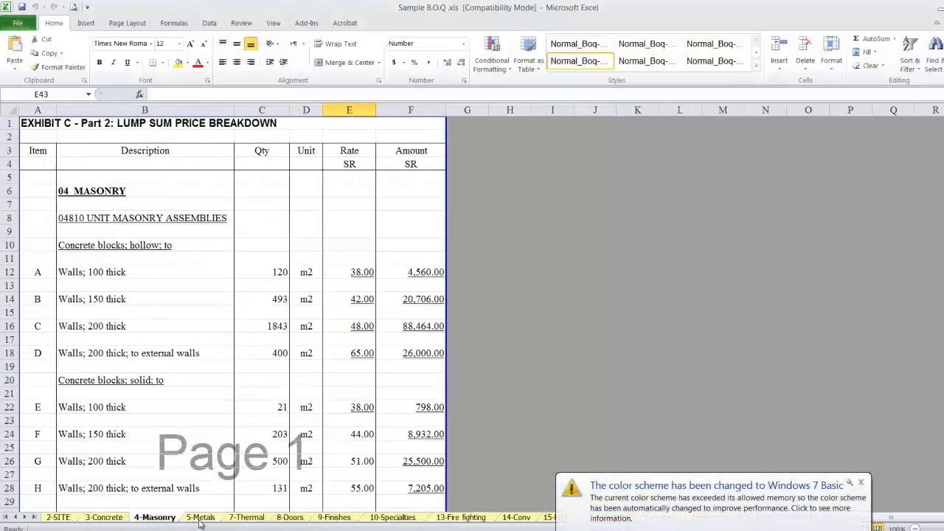
{"action": "left_click", "coordinate": [200, 517]}
{"action": "left_click", "coordinate": [60, 517]}
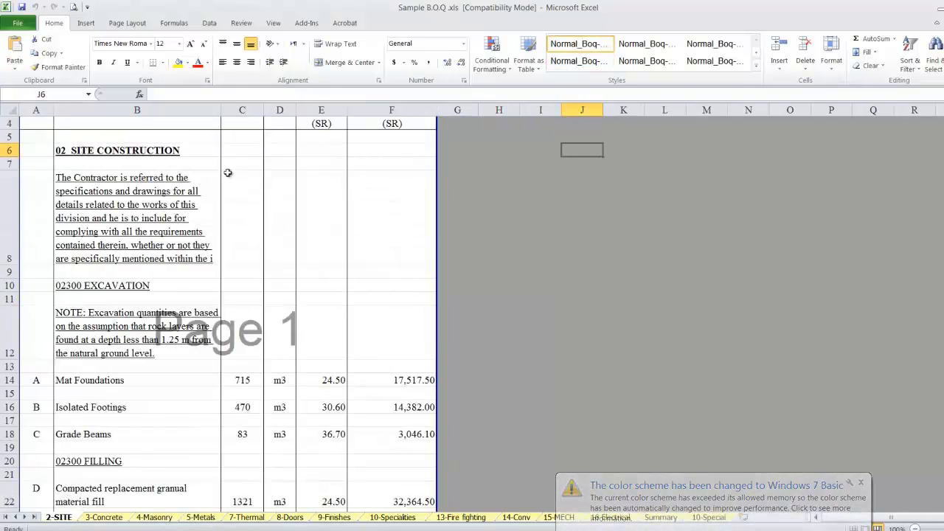
{"action": "left_click", "coordinate": [114, 520]}
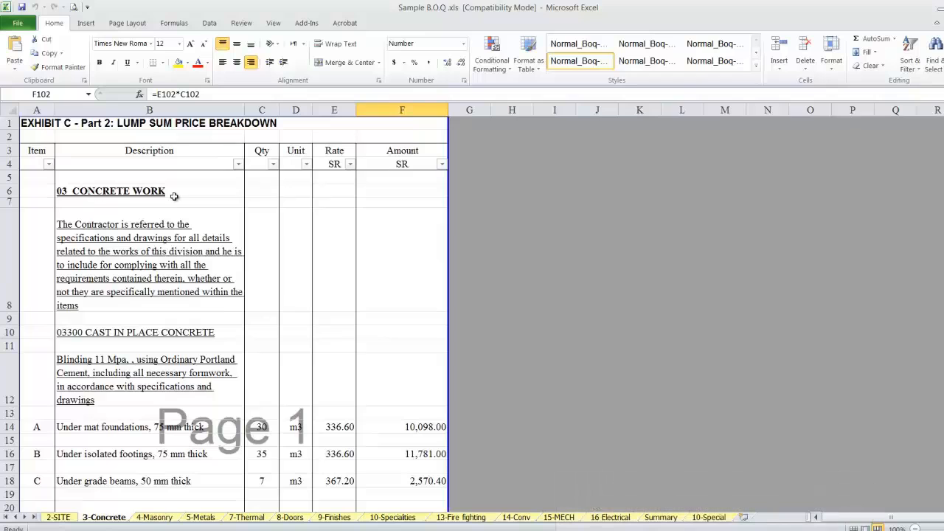
{"action": "left_click", "coordinate": [152, 518]}
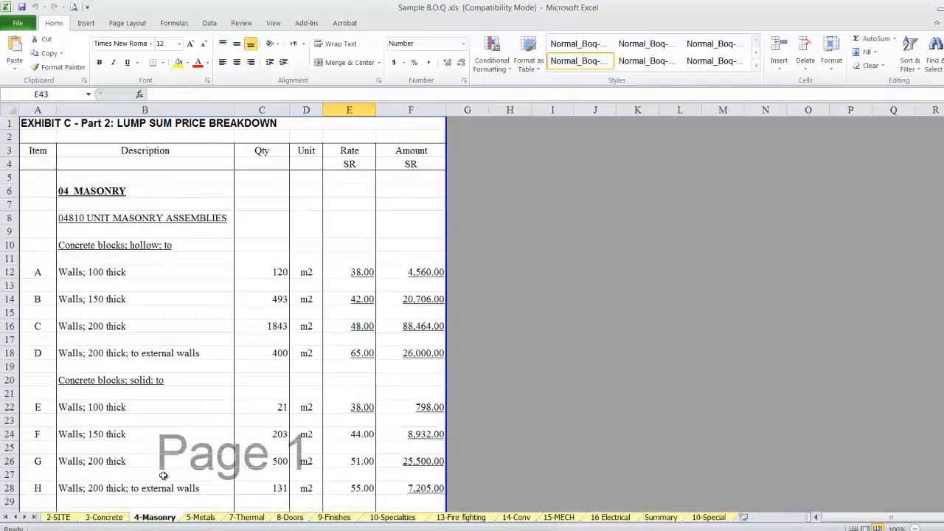
{"action": "left_click", "coordinate": [56, 520]}
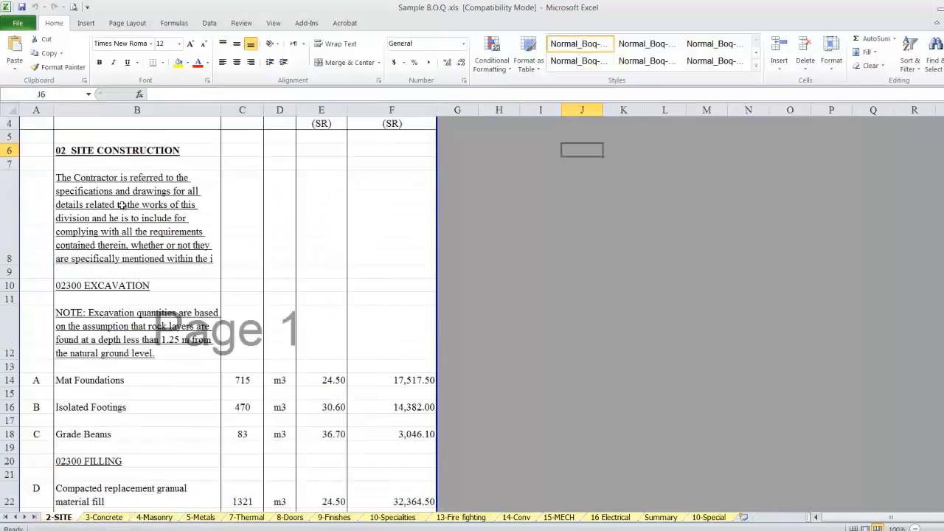
Examine the excavation and filling items on the 2-SITE sheet, including Mat Foundations, Isolated Footings and Grade Beams.
{"action": "scroll", "coordinate": [121, 204], "scroll_direction": "up", "scroll_amount": 1}
{"action": "scroll", "coordinate": [122, 200], "scroll_direction": "down", "scroll_amount": 2}
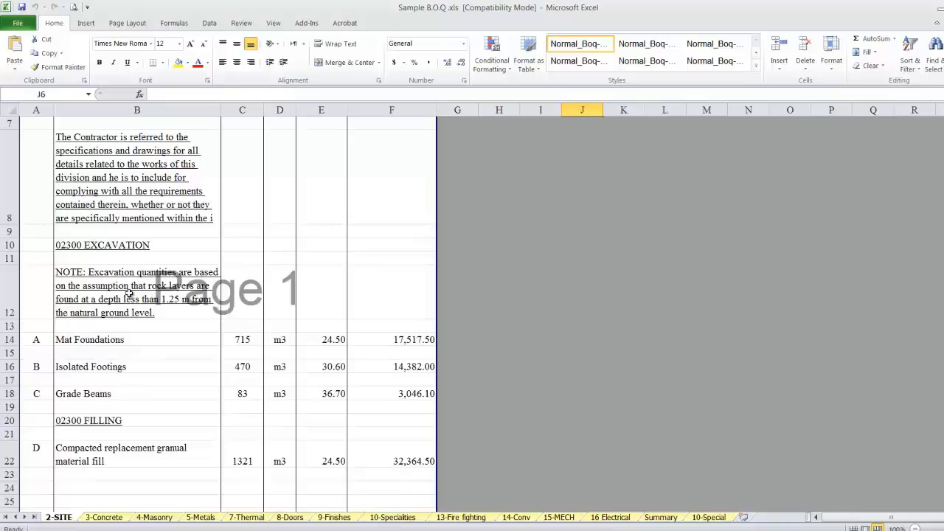
{"action": "scroll", "coordinate": [129, 294], "scroll_direction": "up", "scroll_amount": 2}
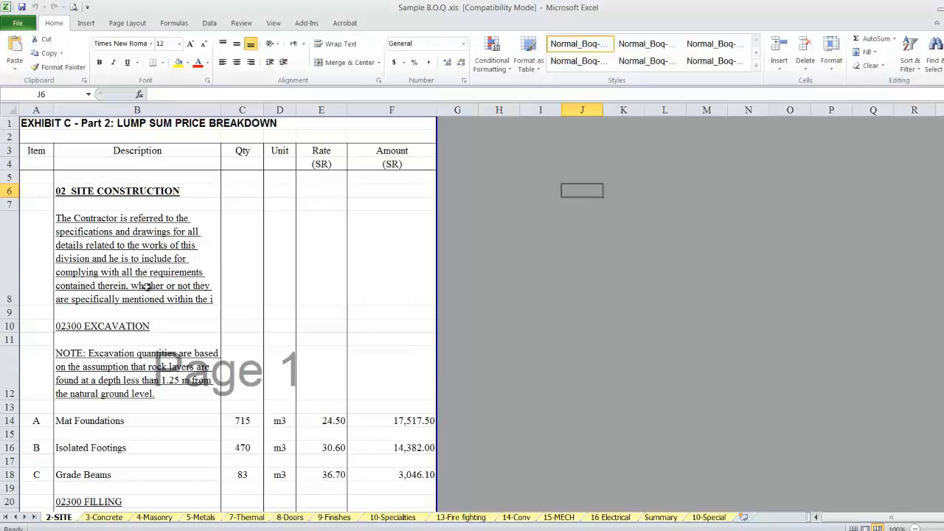
{"action": "scroll", "coordinate": [138, 286], "scroll_direction": "down", "scroll_amount": 1}
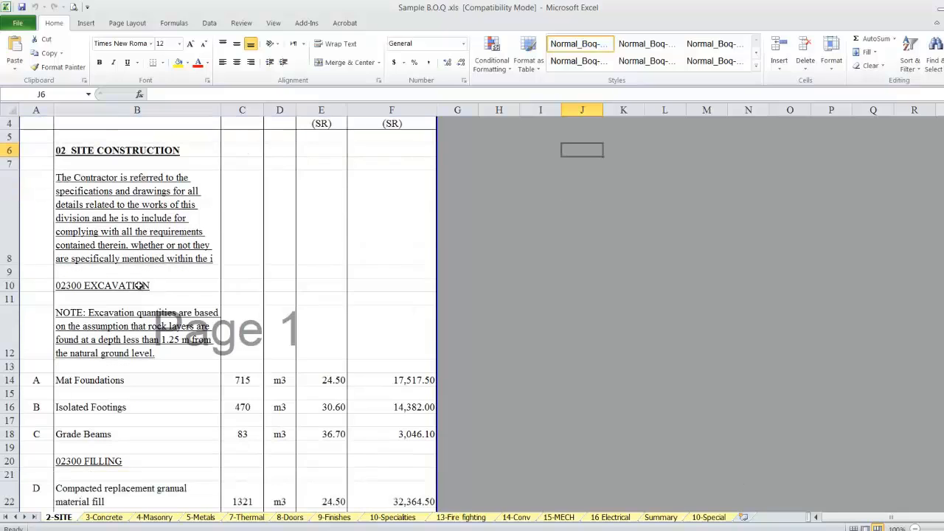
{"action": "left_click", "coordinate": [64, 381]}
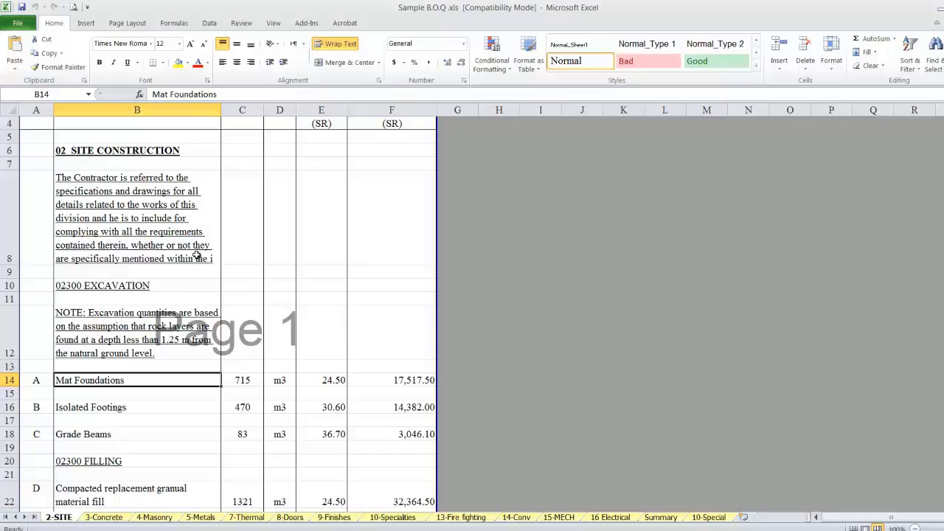
{"action": "scroll", "coordinate": [98, 395], "scroll_direction": "up", "scroll_amount": 1}
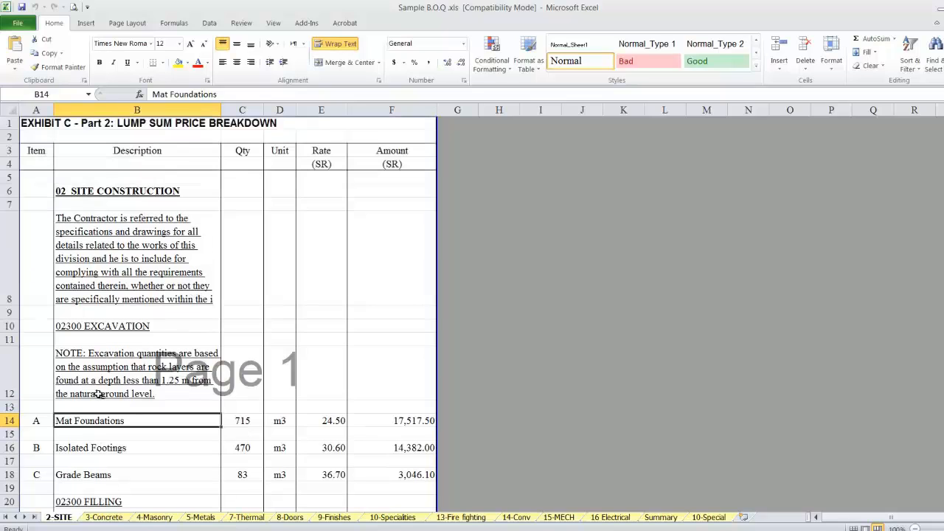
{"action": "left_click", "coordinate": [96, 329]}
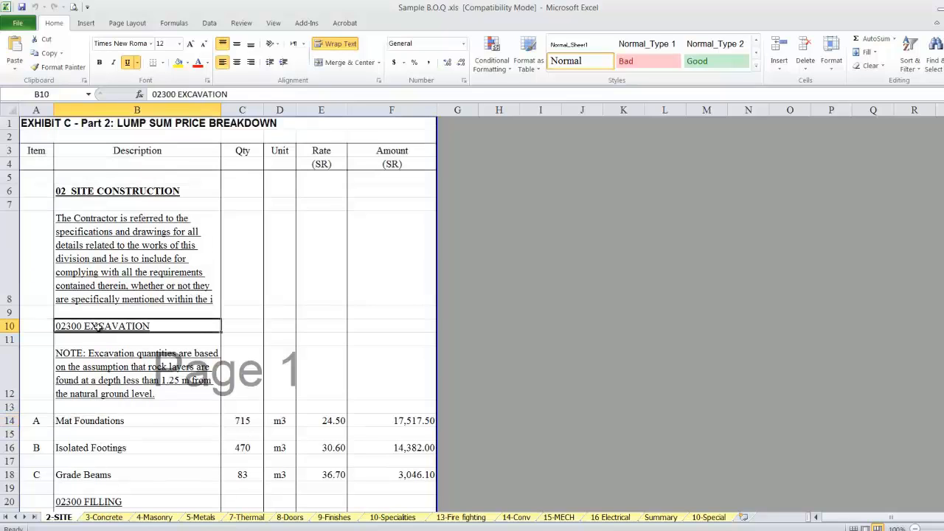
{"action": "left_click", "coordinate": [99, 422]}
{"action": "left_click", "coordinate": [88, 450]}
{"action": "left_click", "coordinate": [84, 475]}
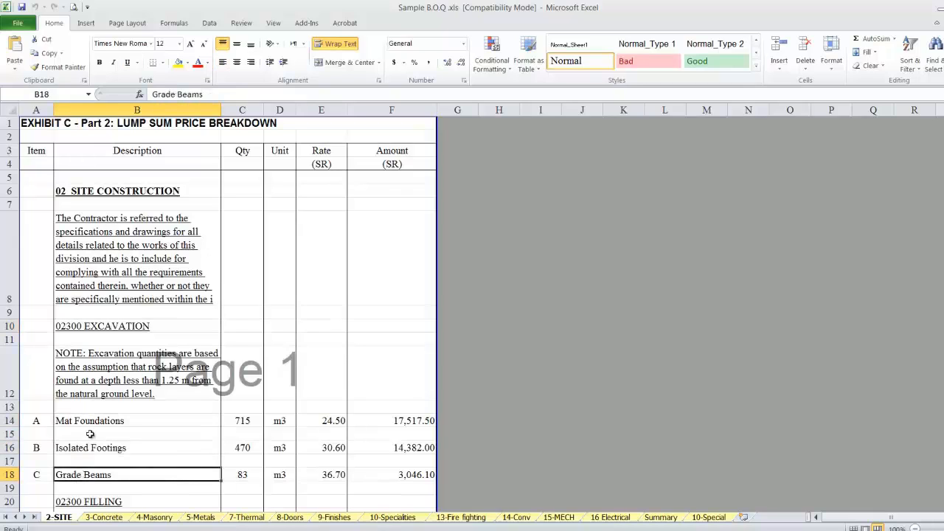
{"action": "left_click", "coordinate": [94, 419]}
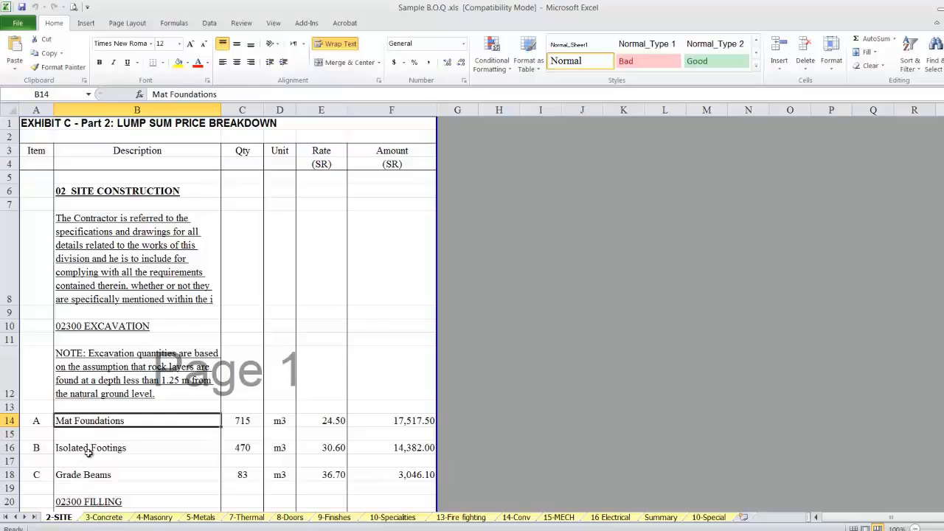
Switch to the WBS-Activity List workbook and insert a copy of a blank bordered row below Earth Works under Substructure.
{"action": "left_click", "coordinate": [85, 450]}
{"action": "left_click", "coordinate": [87, 476]}
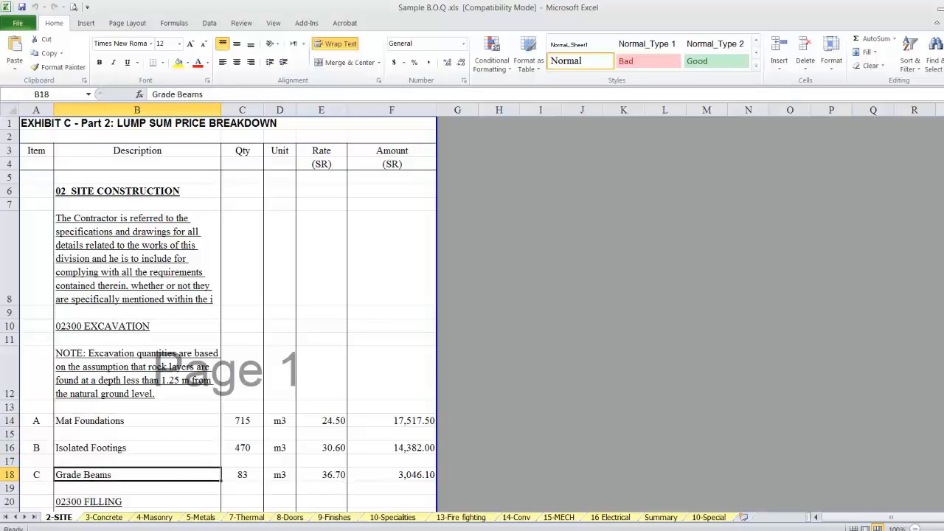
{"action": "left_click", "coordinate": [345, 530]}
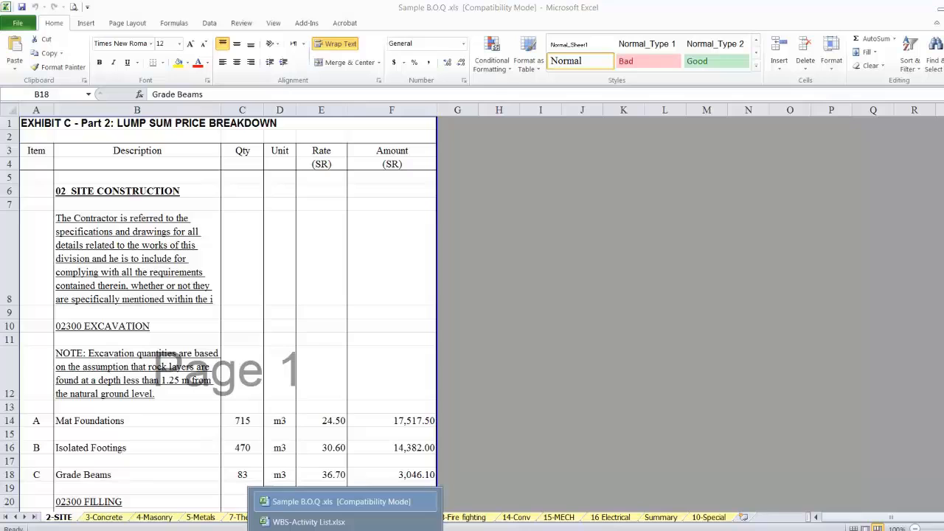
{"action": "left_click", "coordinate": [309, 521]}
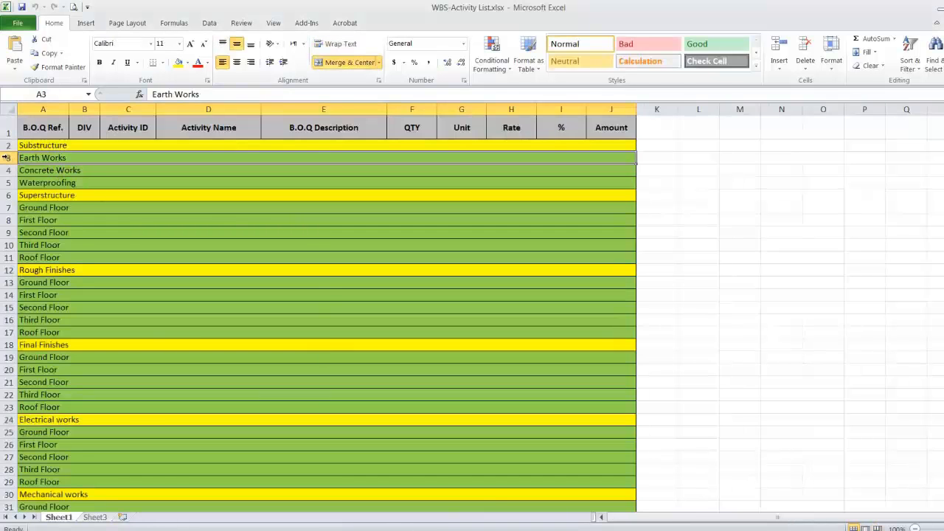
{"action": "scroll", "coordinate": [70, 243], "scroll_direction": "down", "scroll_amount": 10}
{"action": "left_click", "coordinate": [9, 395]}
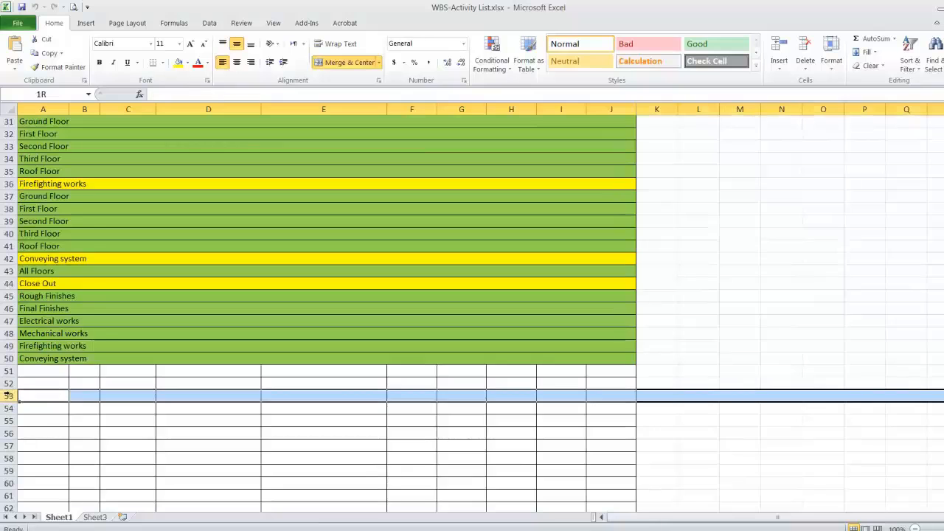
{"action": "right_click", "coordinate": [9, 395]}
{"action": "left_click", "coordinate": [56, 240]}
{"action": "scroll", "coordinate": [64, 255], "scroll_direction": "up", "scroll_amount": 10}
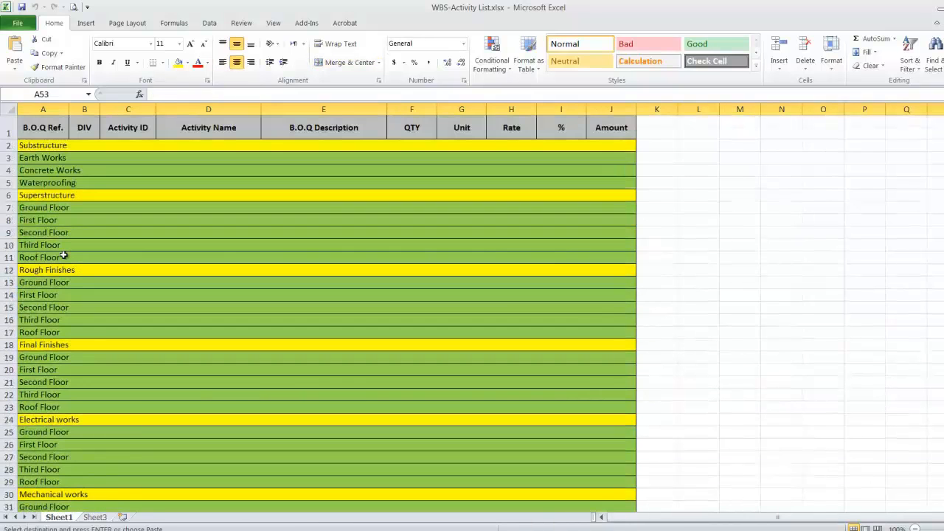
{"action": "right_click", "coordinate": [6, 170]}
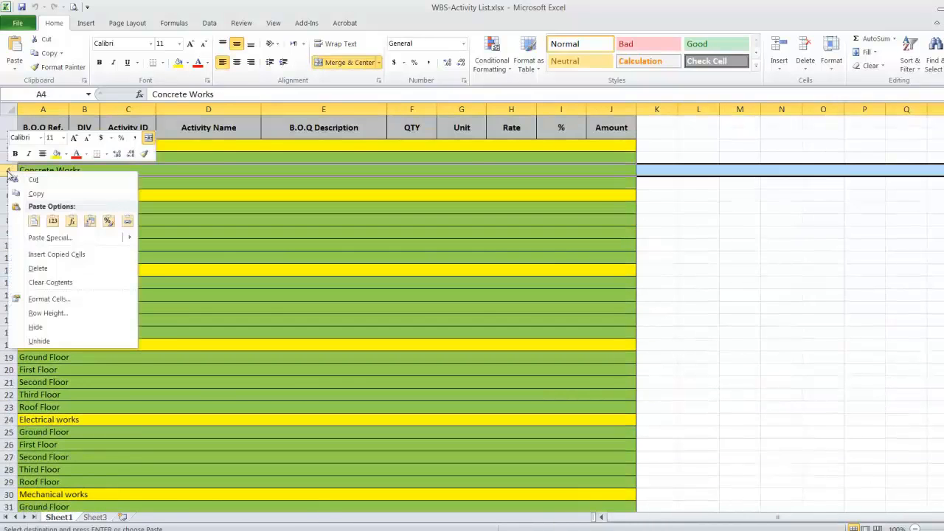
{"action": "left_click", "coordinate": [78, 252]}
{"action": "left_click", "coordinate": [157, 262]}
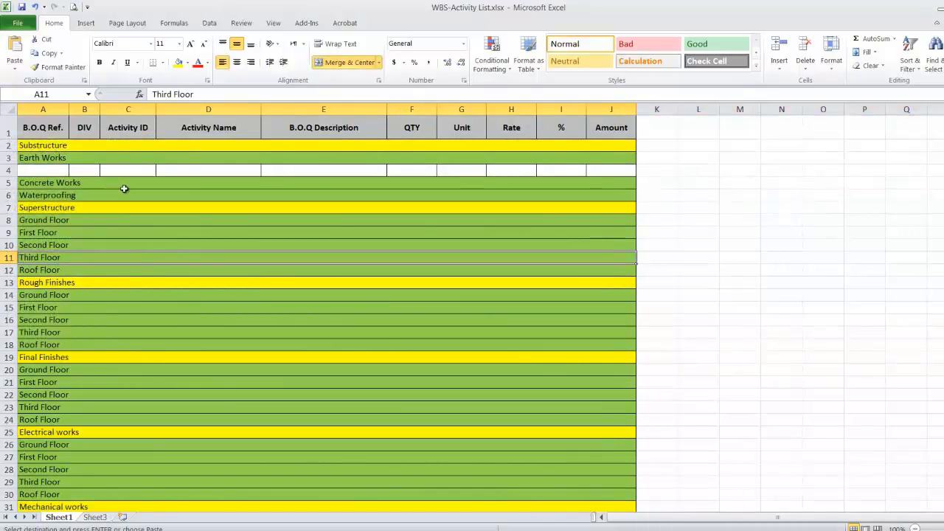
Enter Excavation Works as the activity name in the blank row 4 under Earth Works.
{"action": "left_click", "coordinate": [187, 168]}
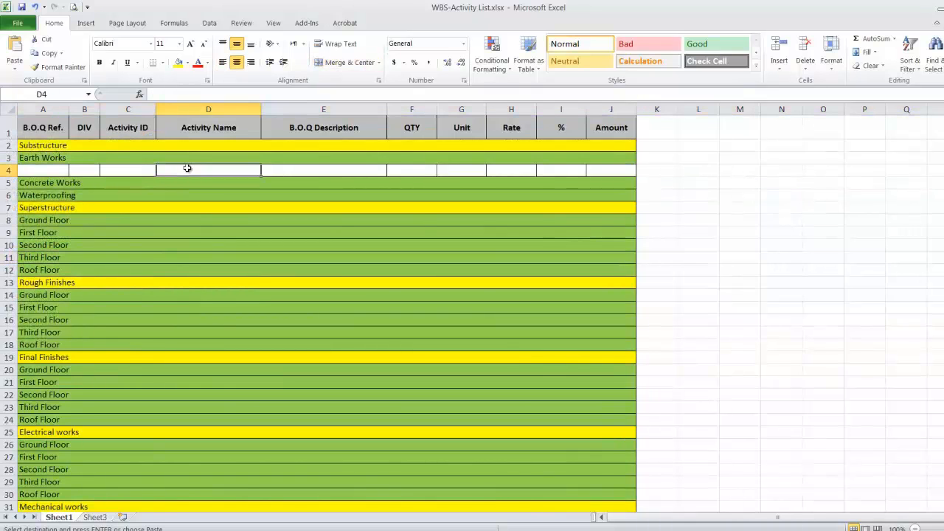
{"action": "type", "text": "Exc"}
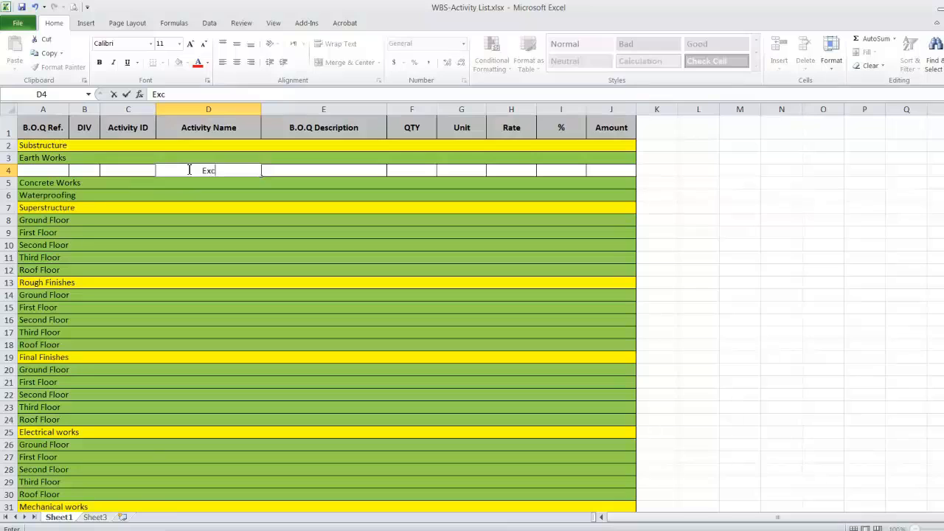
{"action": "type", "text": "avation Works"}
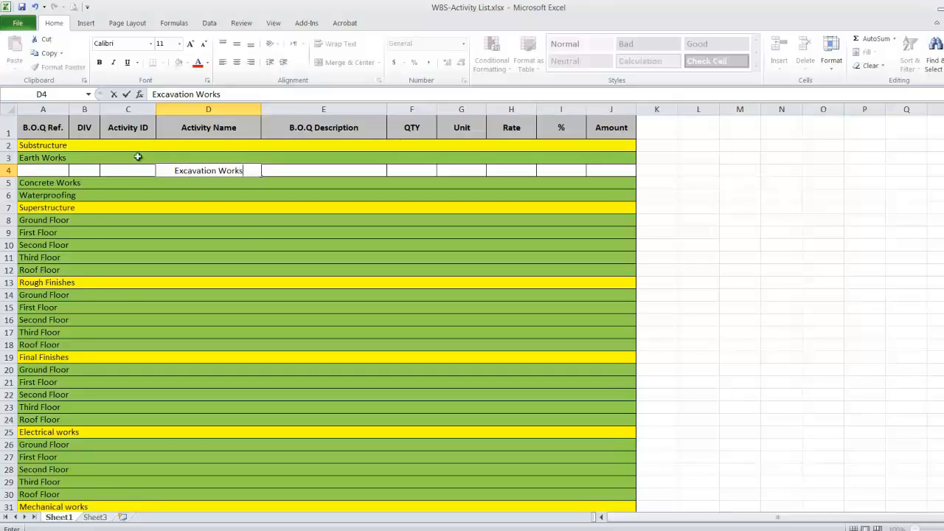
{"action": "left_click", "coordinate": [300, 214]}
Format the Excavation Works row from A4 to J4 with automatic font color and a light grey fill.
{"action": "left_click_drag", "start_coordinate": [26, 172], "coordinate": [606, 170]}
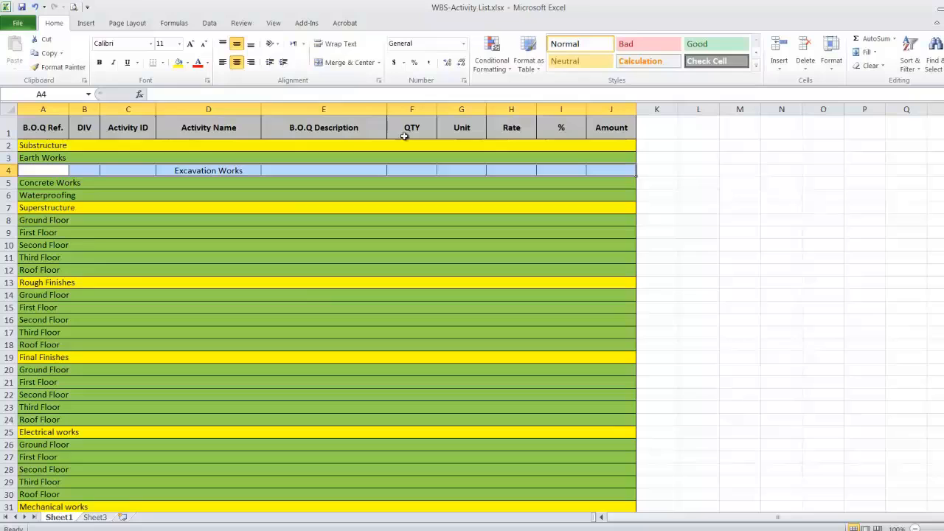
{"action": "left_click", "coordinate": [195, 63]}
{"action": "left_click", "coordinate": [208, 63]}
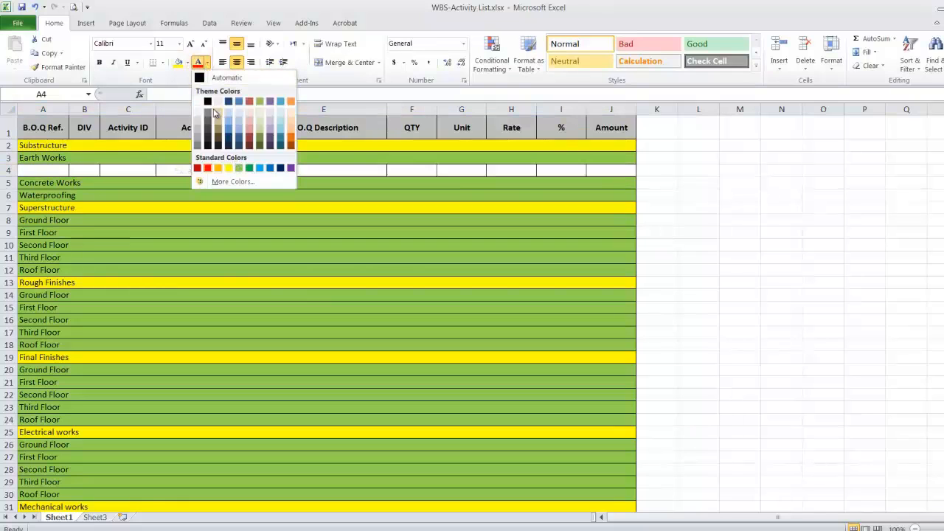
{"action": "left_click", "coordinate": [199, 78]}
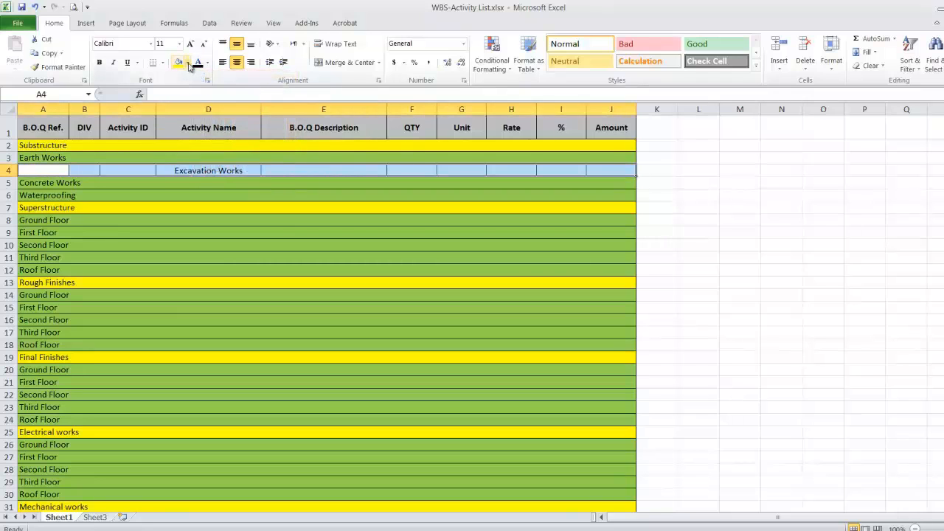
{"action": "left_click", "coordinate": [188, 63]}
{"action": "left_click", "coordinate": [177, 109]}
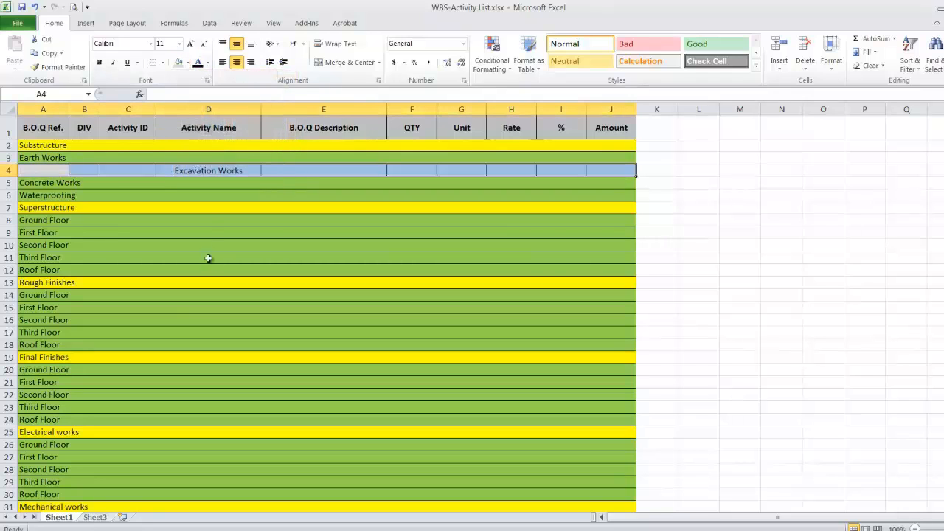
{"action": "left_click", "coordinate": [188, 220]}
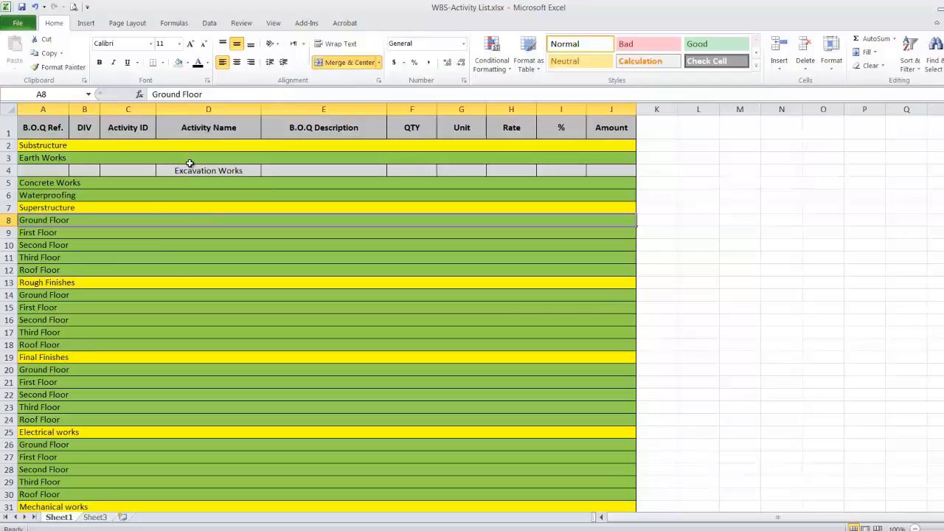
Copy three blank bordered rows from below the list and insert them under the Excavation Works row.
{"action": "scroll", "coordinate": [151, 404], "scroll_direction": "down", "scroll_amount": 10}
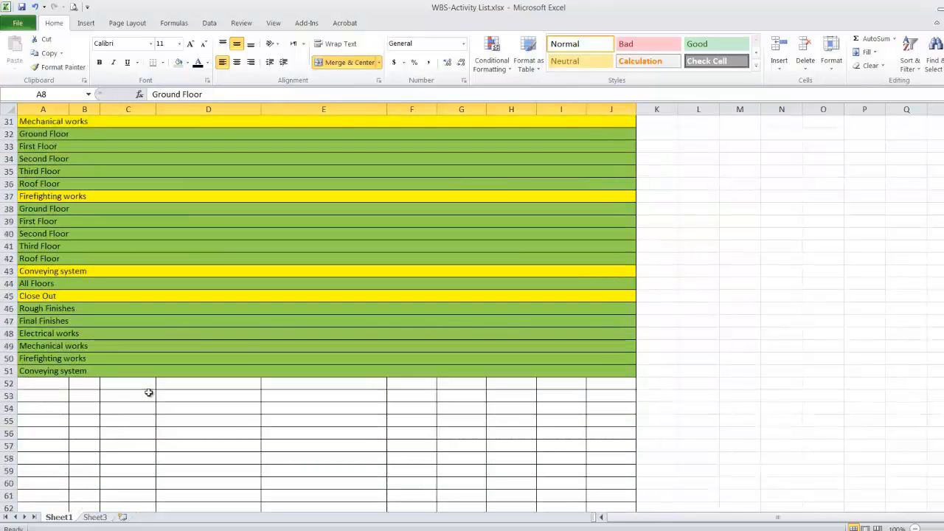
{"action": "left_click", "coordinate": [6, 396]}
{"action": "left_click_drag", "start_coordinate": [5, 396], "coordinate": [6, 422]}
{"action": "right_click", "coordinate": [6, 421]}
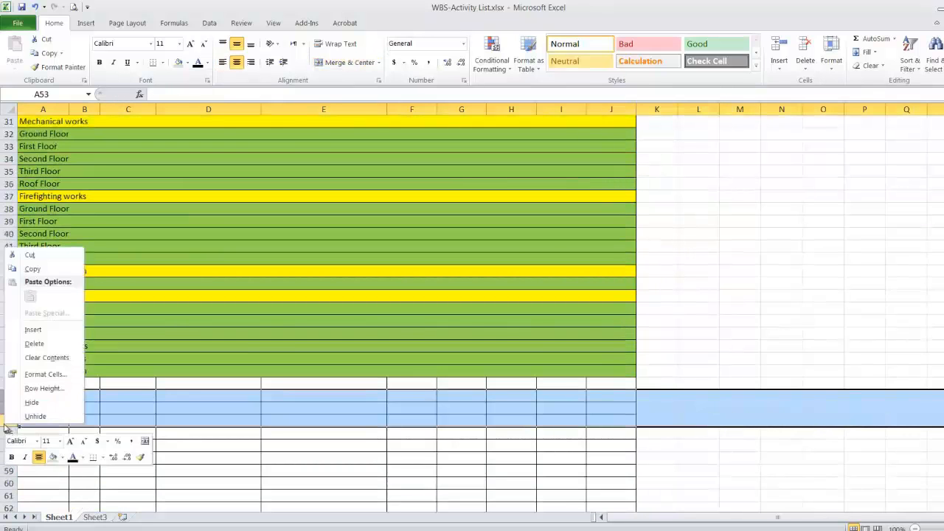
{"action": "left_click", "coordinate": [51, 269]}
{"action": "scroll", "coordinate": [76, 277], "scroll_direction": "up", "scroll_amount": 10}
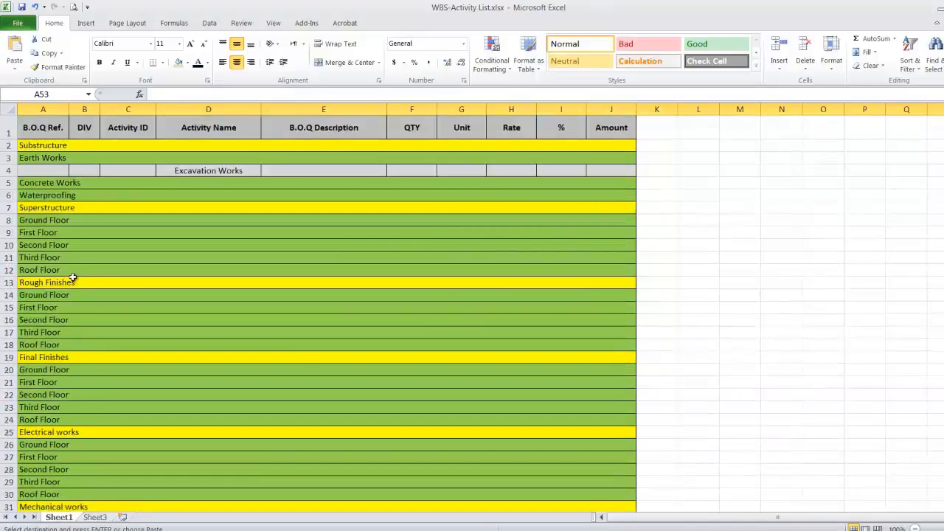
{"action": "right_click", "coordinate": [7, 184]}
{"action": "left_click", "coordinate": [56, 267]}
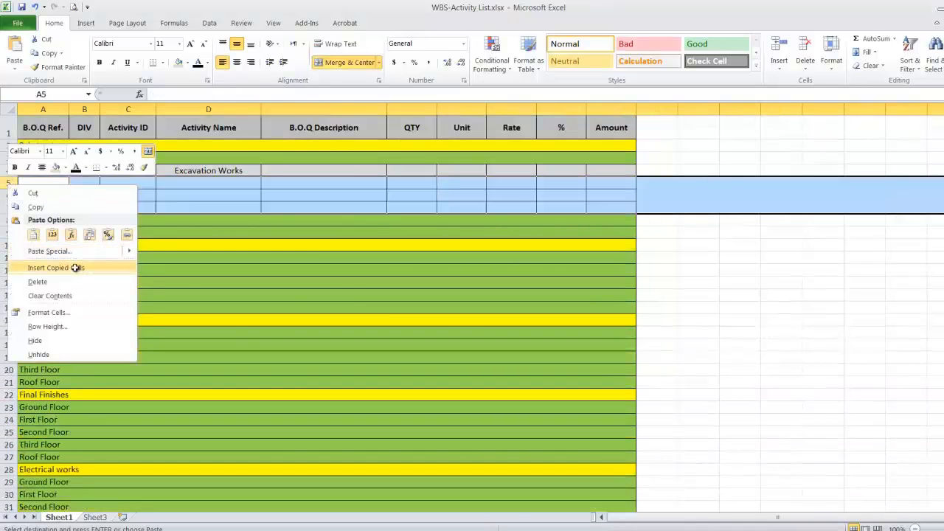
In the Sample B.O.Q workbook's 2-SITE sheet, delete the empty rows between Mat Foundations, Isolated Footings and Grade Beams.
{"action": "left_click", "coordinate": [345, 530]}
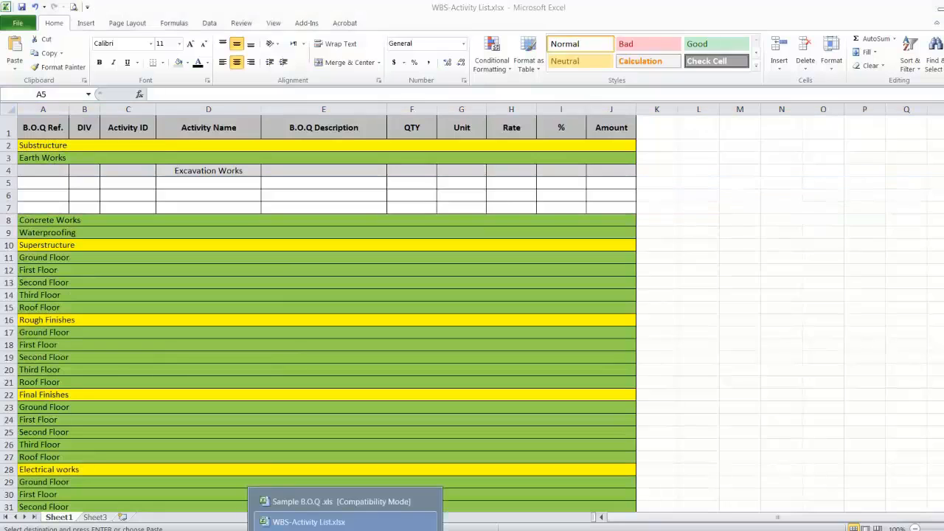
{"action": "left_click", "coordinate": [338, 501]}
{"action": "scroll", "coordinate": [67, 363], "scroll_direction": "down", "scroll_amount": 2}
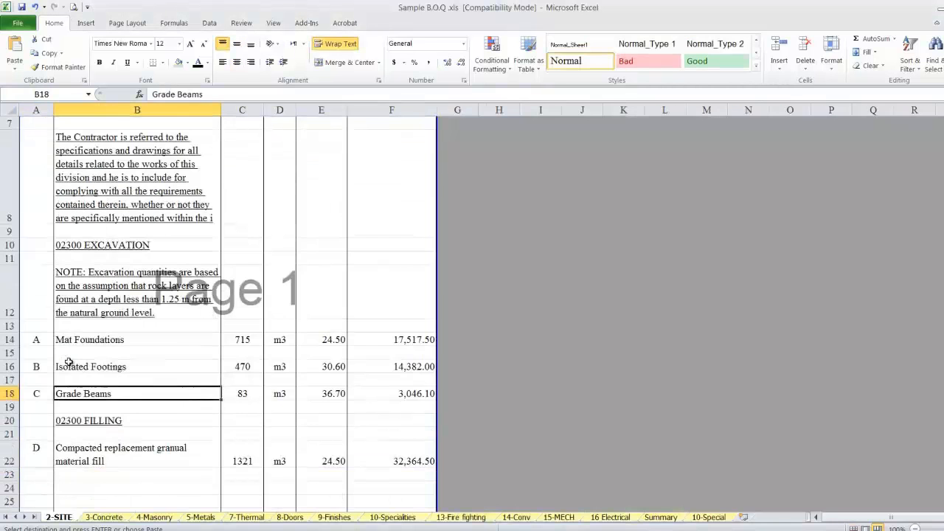
{"action": "left_click", "coordinate": [6, 353]}
{"action": "right_click", "coordinate": [6, 353]}
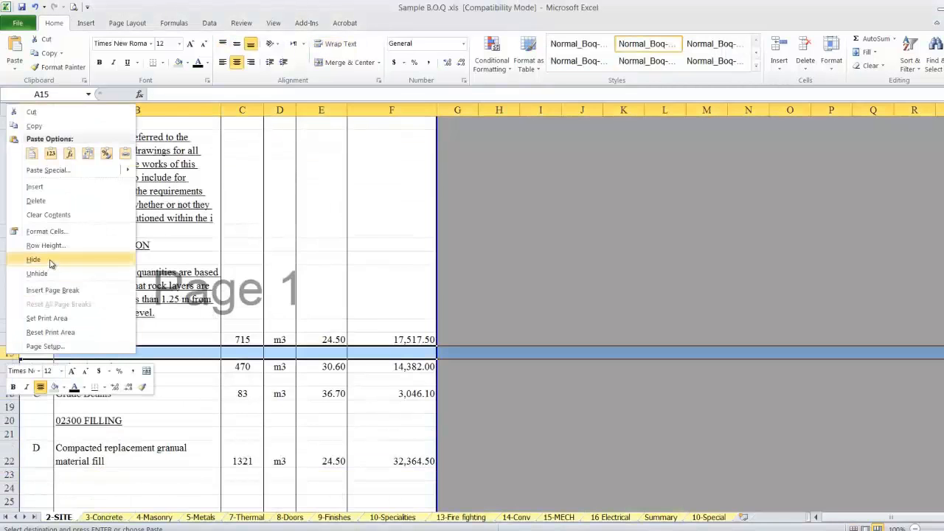
{"action": "left_click", "coordinate": [54, 205]}
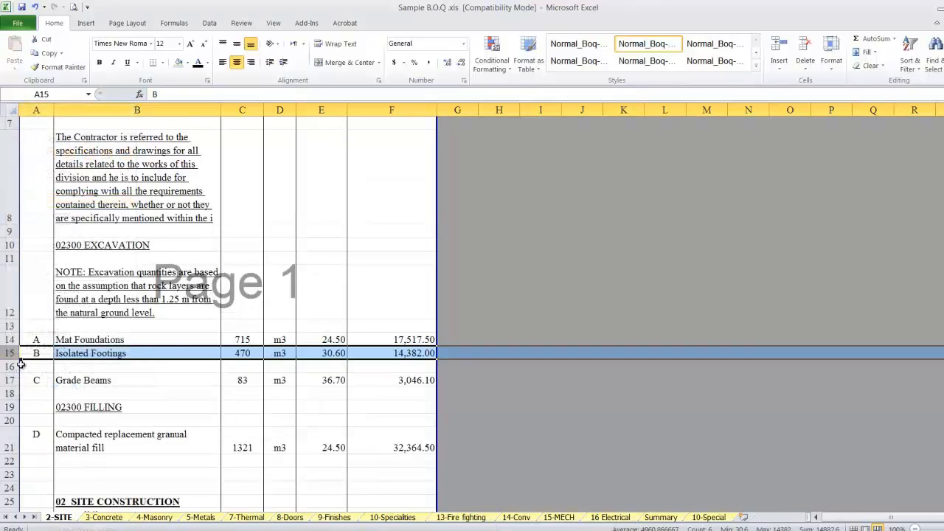
{"action": "right_click", "coordinate": [7, 366]}
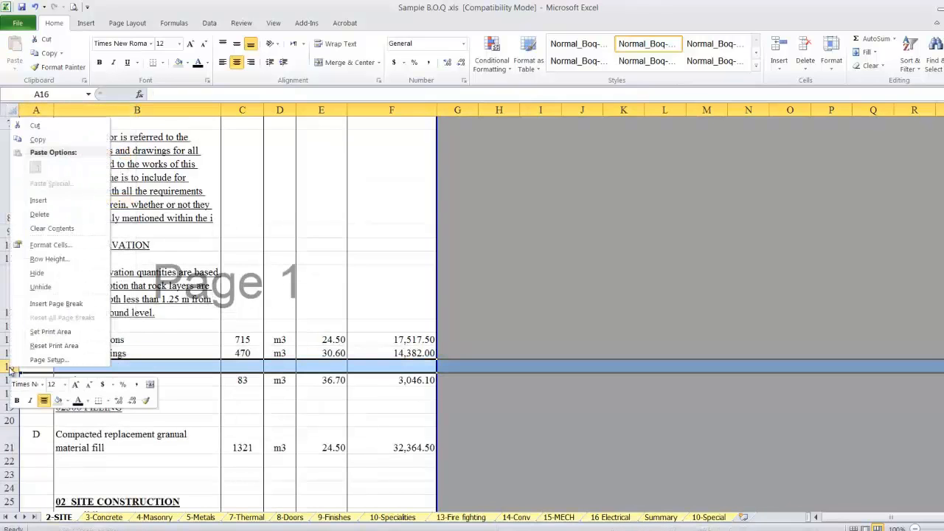
{"action": "left_click", "coordinate": [58, 214]}
Copy the three excavation items' descriptions, quantities, units and rates into the WBS-Activity List workbook at E5 as values only.
{"action": "left_click_drag", "start_coordinate": [92, 340], "coordinate": [333, 361]}
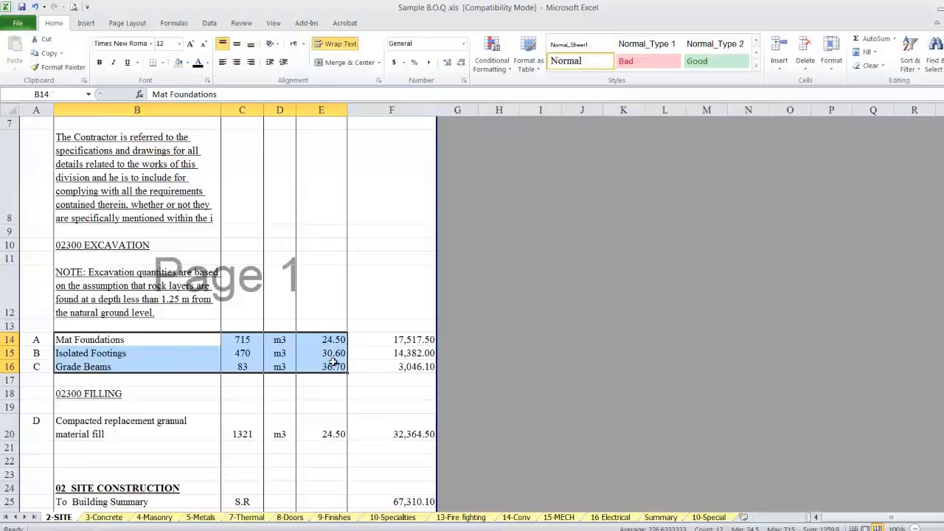
{"action": "right_click", "coordinate": [333, 363]}
{"action": "left_click", "coordinate": [362, 158]}
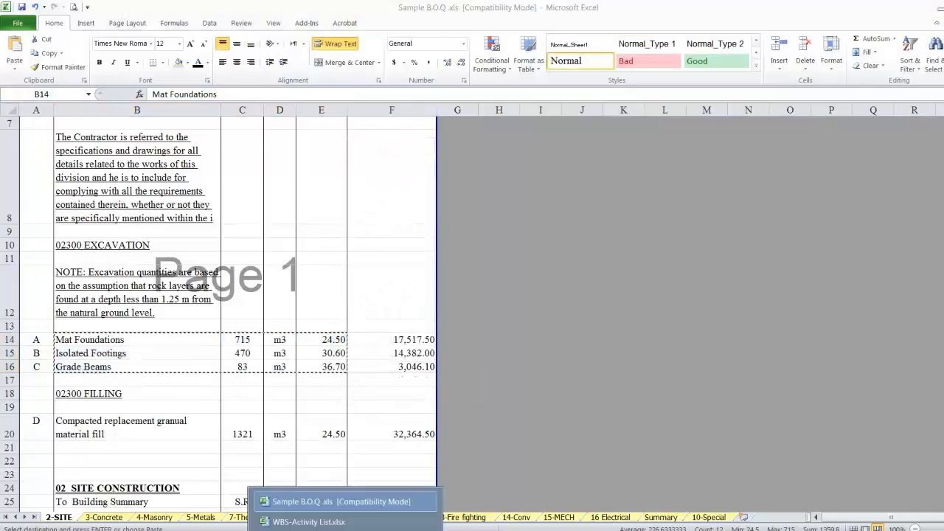
{"action": "left_click", "coordinate": [325, 522]}
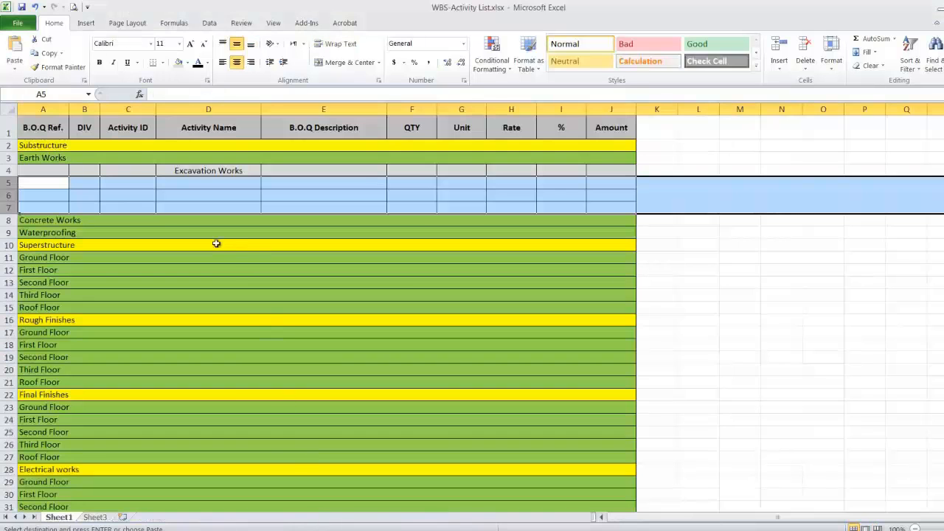
{"action": "left_click", "coordinate": [182, 185]}
{"action": "right_click", "coordinate": [310, 185]}
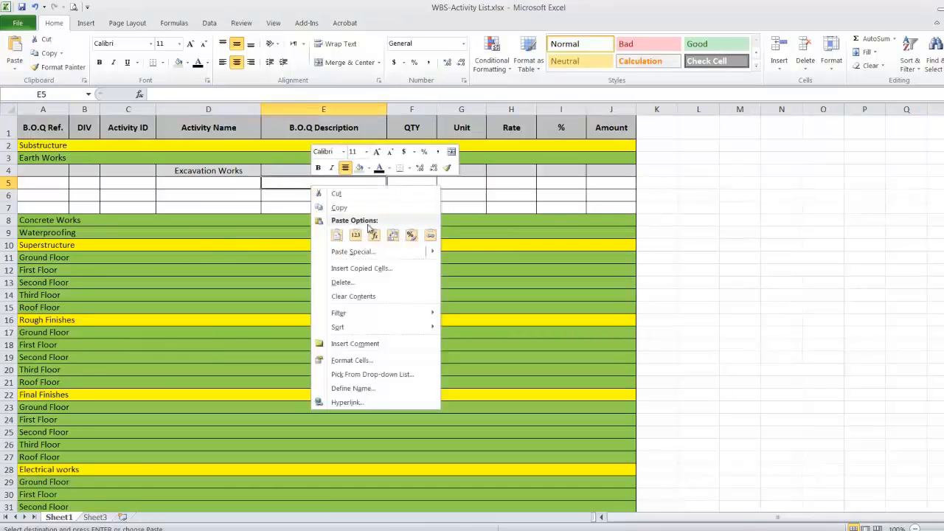
{"action": "left_click", "coordinate": [356, 235]}
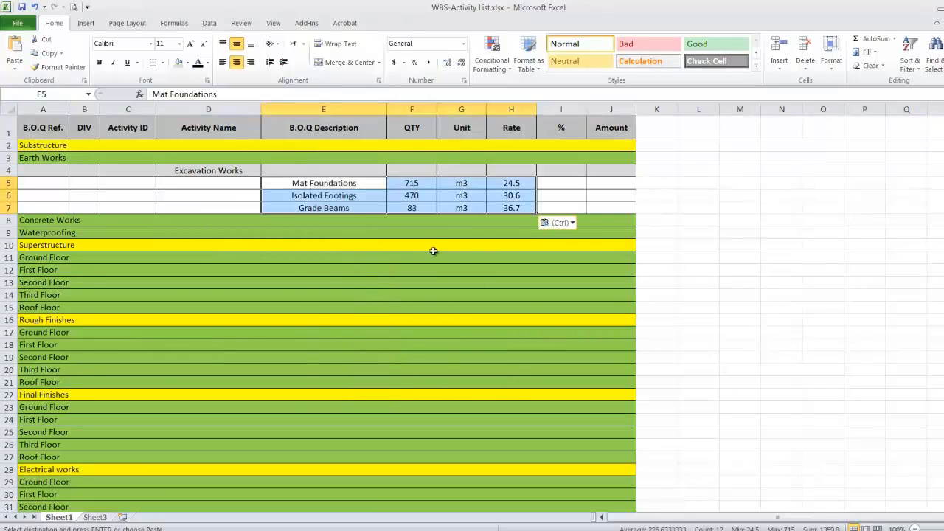
{"action": "left_click", "coordinate": [566, 184]}
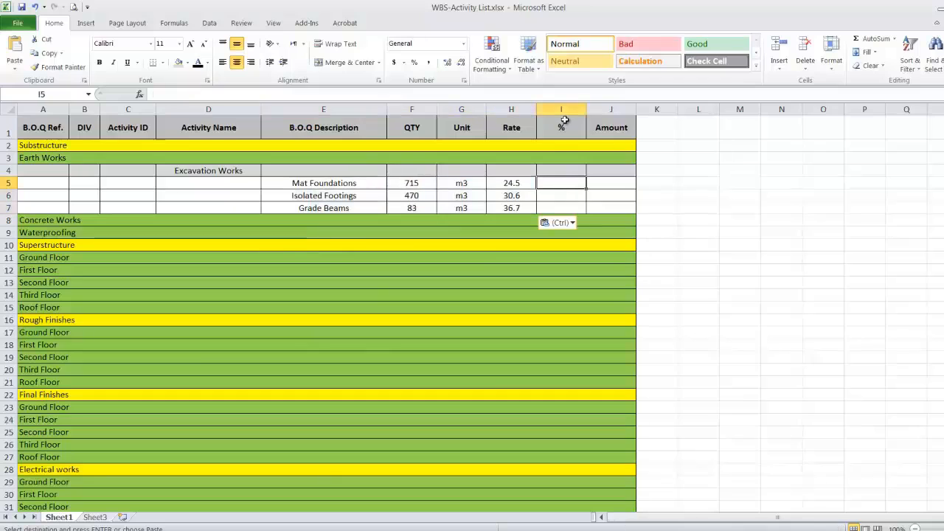
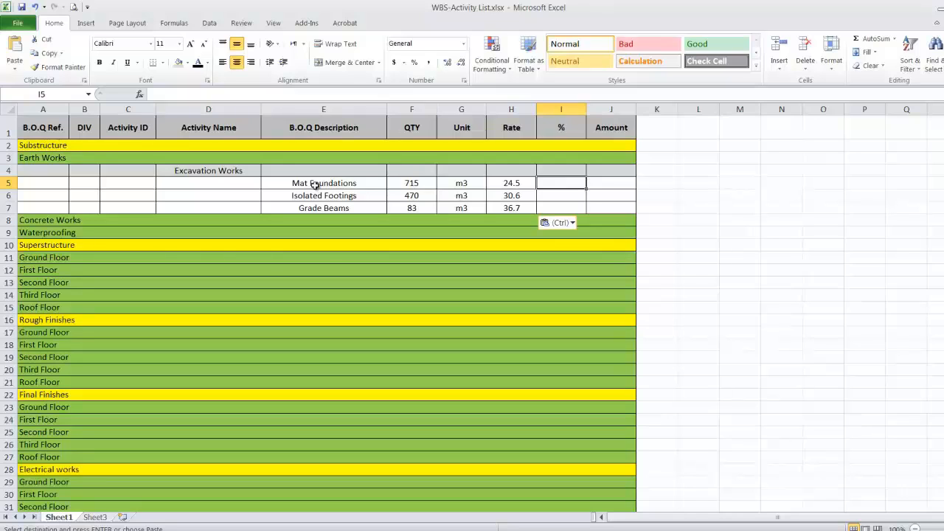
{"action": "left_click", "coordinate": [566, 196]}
{"action": "left_click", "coordinate": [565, 184]}
{"action": "left_click", "coordinate": [565, 196]}
{"action": "left_click", "coordinate": [563, 208]}
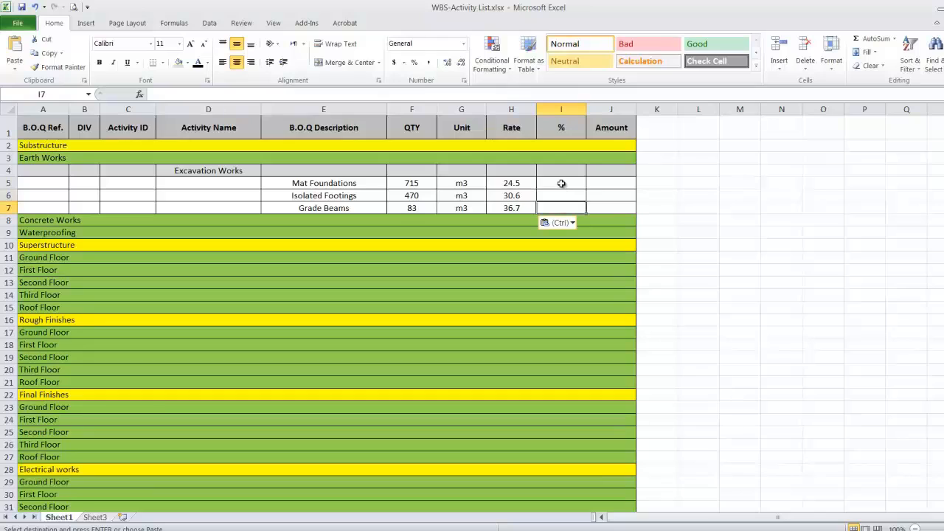
Enter 100 as the percentage of the Mat Foundations item in I5.
{"action": "left_click", "coordinate": [561, 183]}
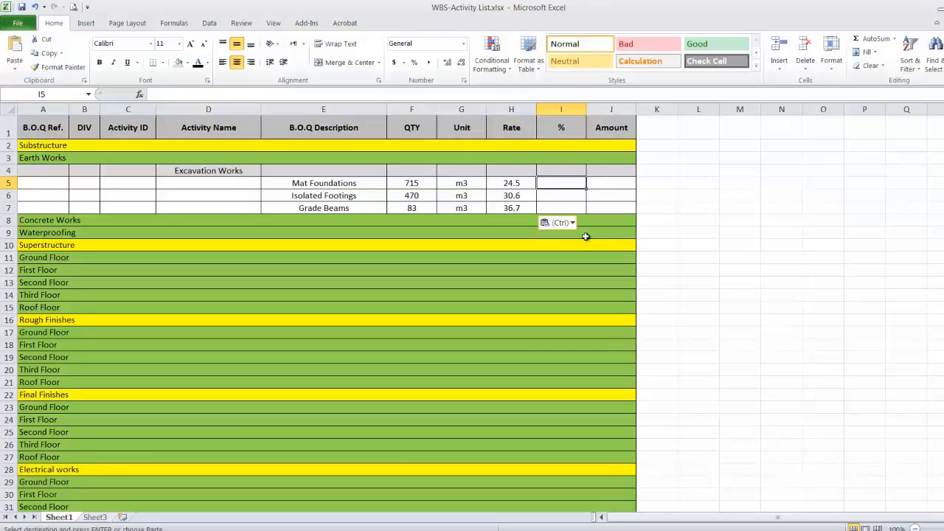
{"action": "type", "text": "100"}
{"action": "key", "text": "Return"}
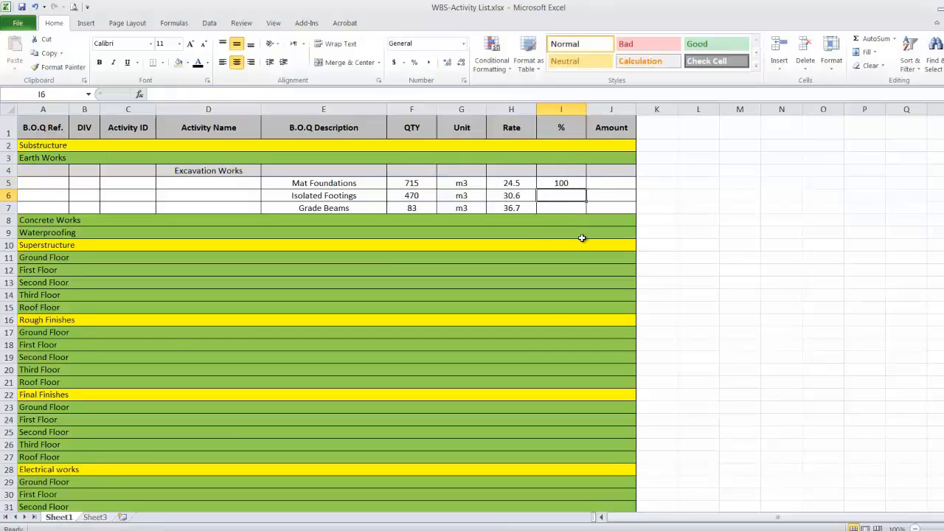
Format the three excavation items' % cells, I5 to I7, as Percentage with one decimal place.
{"action": "left_click_drag", "start_coordinate": [573, 184], "coordinate": [575, 208]}
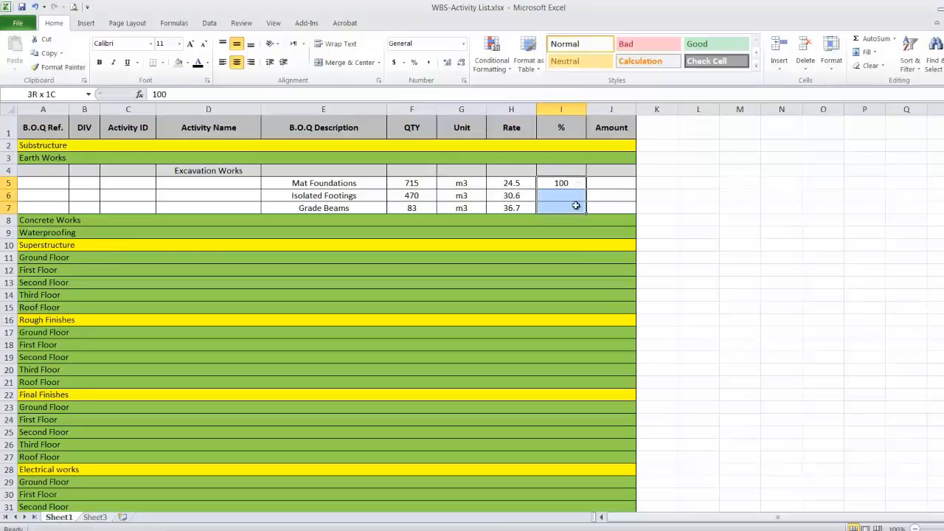
{"action": "right_click", "coordinate": [577, 211]}
{"action": "left_click", "coordinate": [636, 385]}
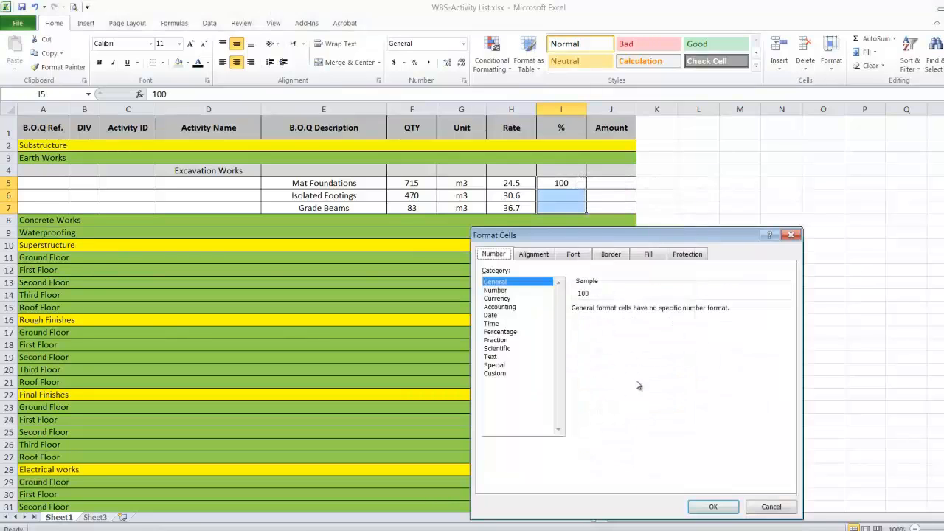
{"action": "left_click", "coordinate": [506, 332]}
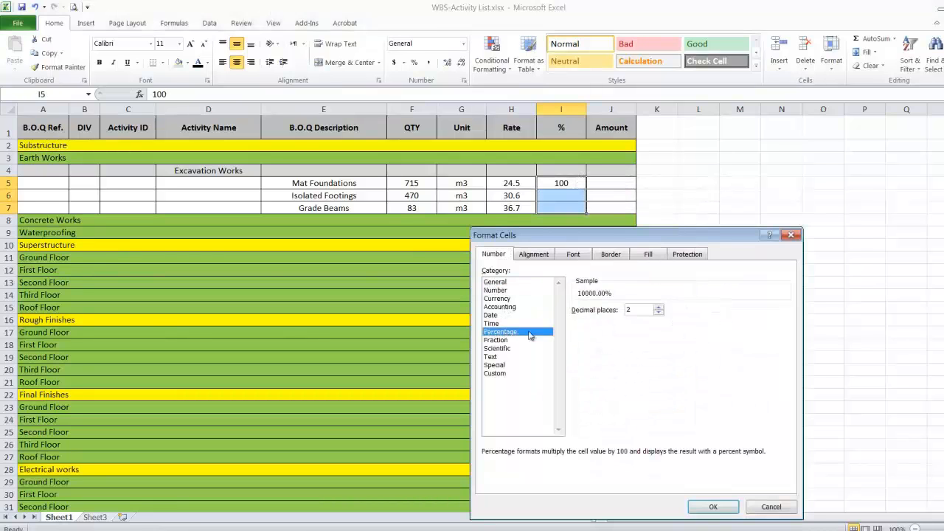
{"action": "left_click", "coordinate": [658, 313]}
{"action": "left_click", "coordinate": [705, 507]}
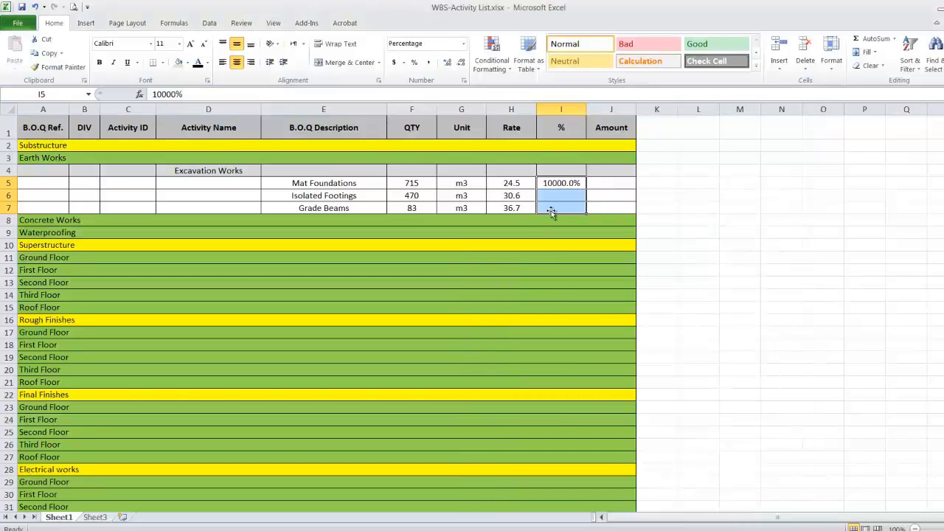
Enter 100% for Mat Foundations, Isolated Footings and Grade Beams in the % column, I5 to I7.
{"action": "left_click", "coordinate": [557, 208]}
{"action": "left_click", "coordinate": [561, 183]}
{"action": "type", "text": "100"}
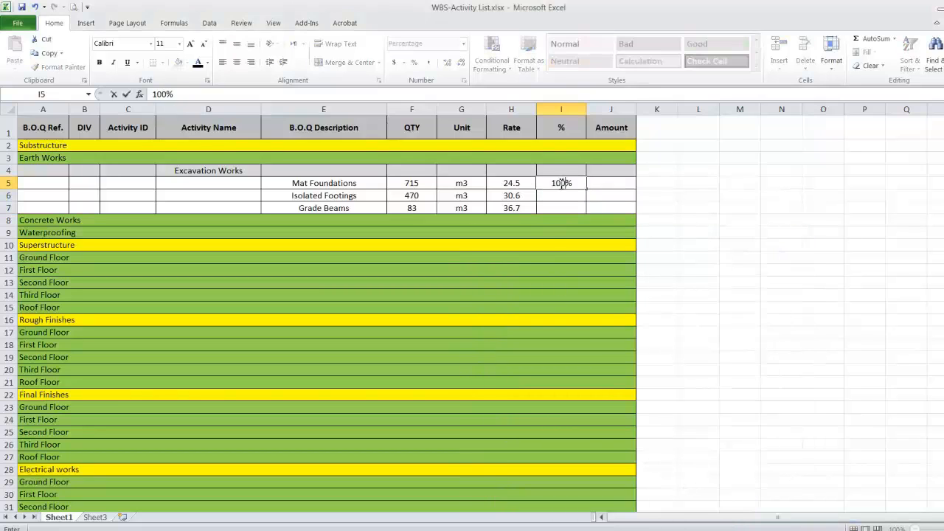
{"action": "key", "text": "Return"}
{"action": "type", "text": "100"}
{"action": "key", "text": "Return"}
{"action": "type", "text": "100"}
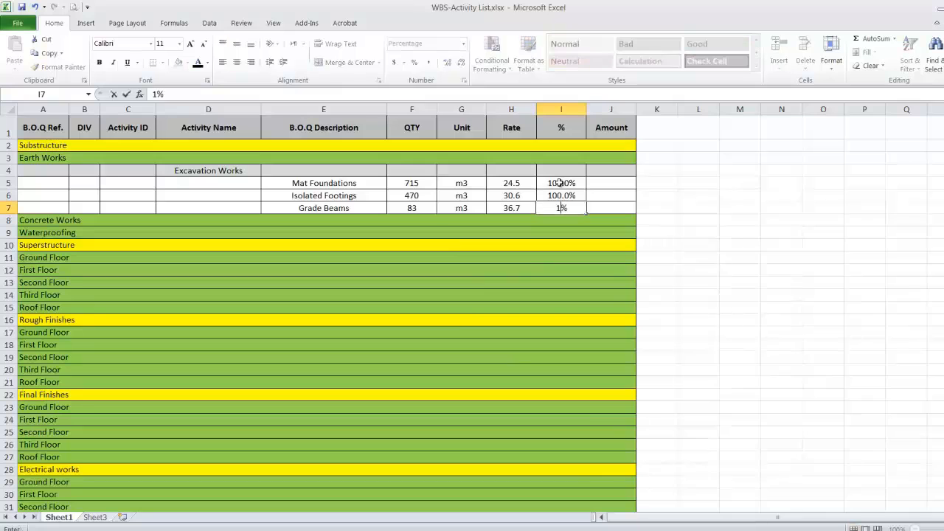
{"action": "key", "text": "Return"}
Build the Mat Foundations amount formula in J5, starting with the percentage multiplied by the rate, =I5*H5*.
{"action": "left_click", "coordinate": [604, 183]}
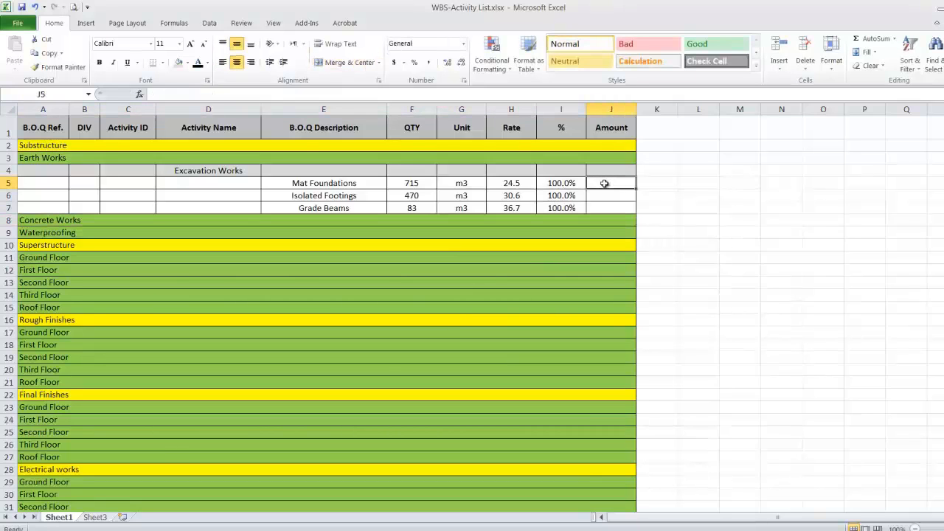
{"action": "type", "text": "="}
{"action": "key", "text": "Left"}
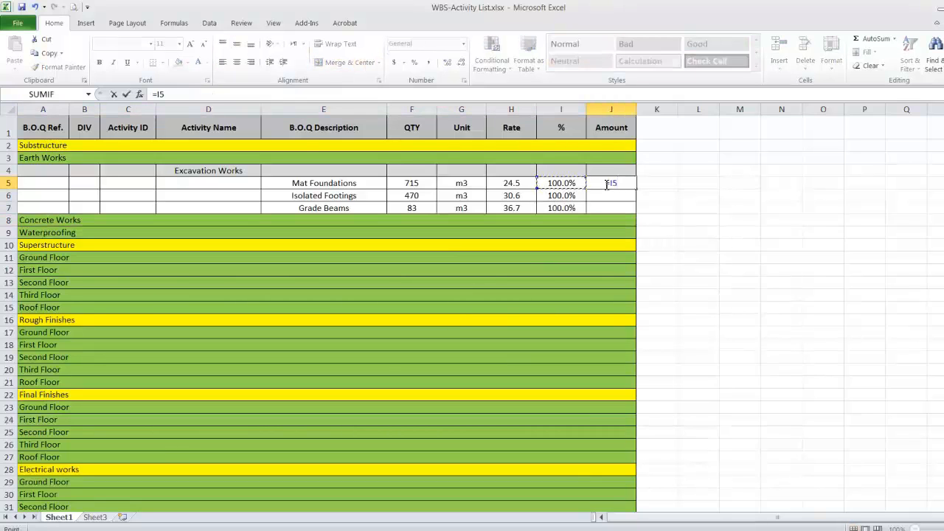
{"action": "type", "text": "*"}
{"action": "key", "text": "Left"}
{"action": "key", "text": "Left"}
{"action": "type", "text": "*"}
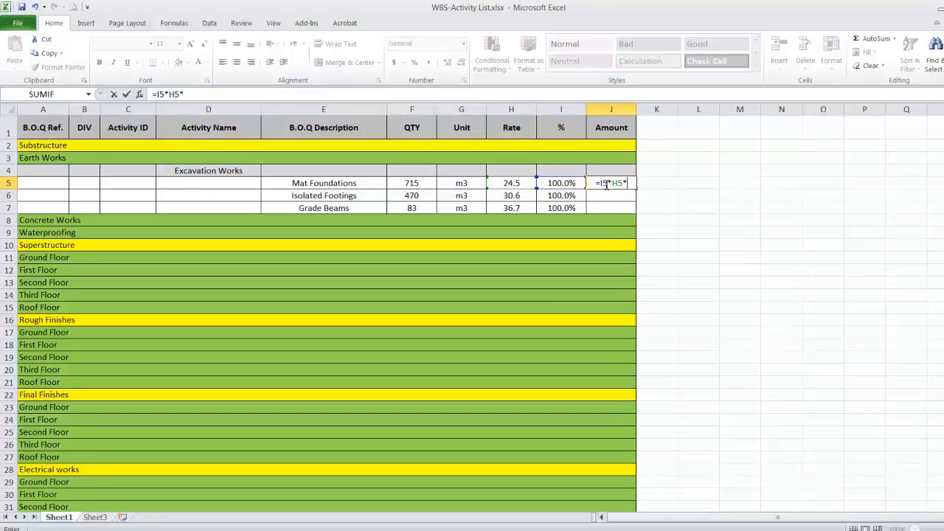
Complete the Mat Foundations amount formula as =I5*H5*F5 and fill it down through the Grade Beams row.
{"action": "key", "text": "Left"}
{"action": "key", "text": "Left"}
{"action": "key", "text": "Left"}
{"action": "key", "text": "Left"}
{"action": "key", "text": "ctrl+Return"}
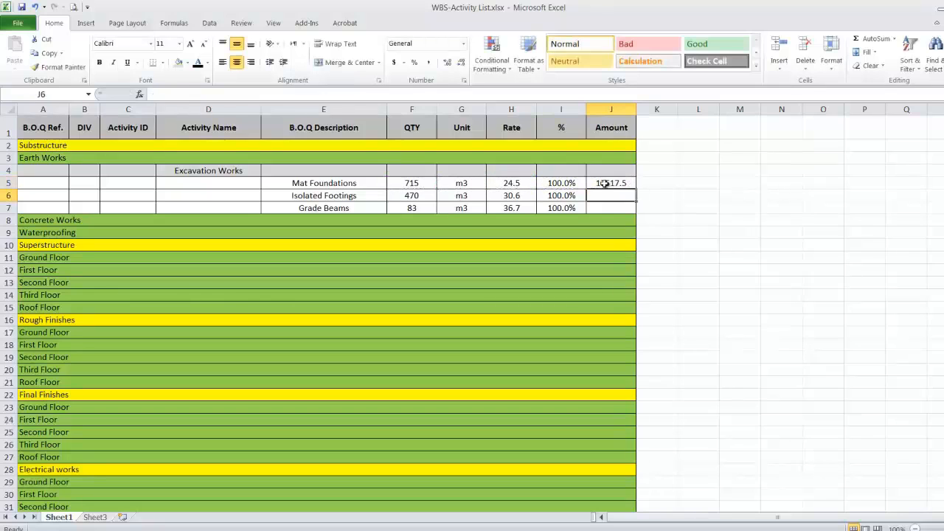
{"action": "left_click_drag", "start_coordinate": [636, 190], "coordinate": [636, 214]}
Total the three excavation item amounts in the Excavation Works row with =SUM(J5:J7).
{"action": "left_click", "coordinate": [615, 171]}
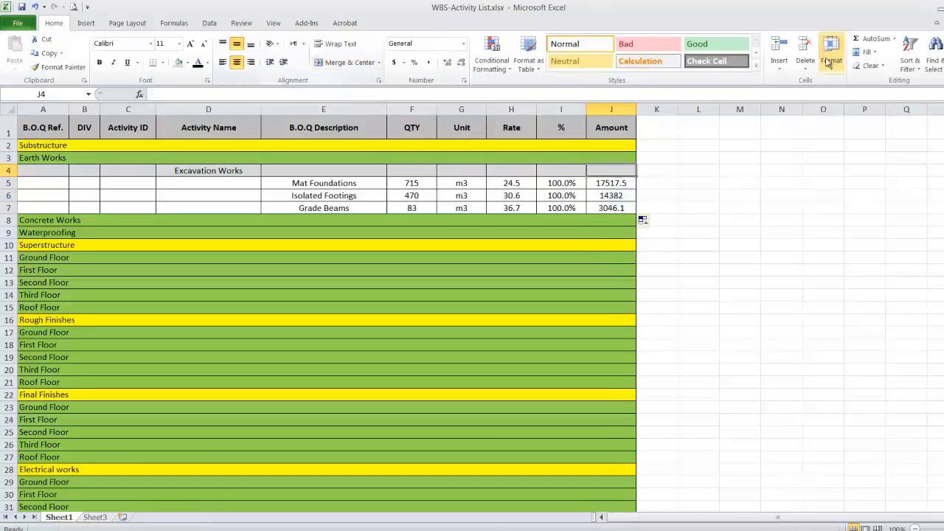
{"action": "left_click", "coordinate": [872, 38]}
{"action": "left_click_drag", "start_coordinate": [603, 186], "coordinate": [602, 208]}
{"action": "key", "text": "Return"}
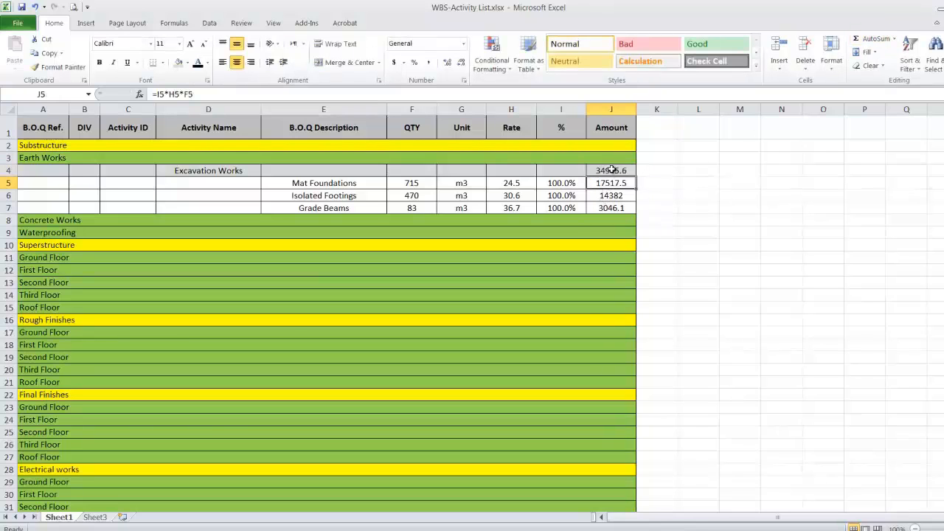
Format the amounts in J4:J7 as Number with 1 decimal place and the 1000 separator.
{"action": "left_click_drag", "start_coordinate": [611, 170], "coordinate": [612, 208]}
{"action": "right_click", "coordinate": [615, 208]}
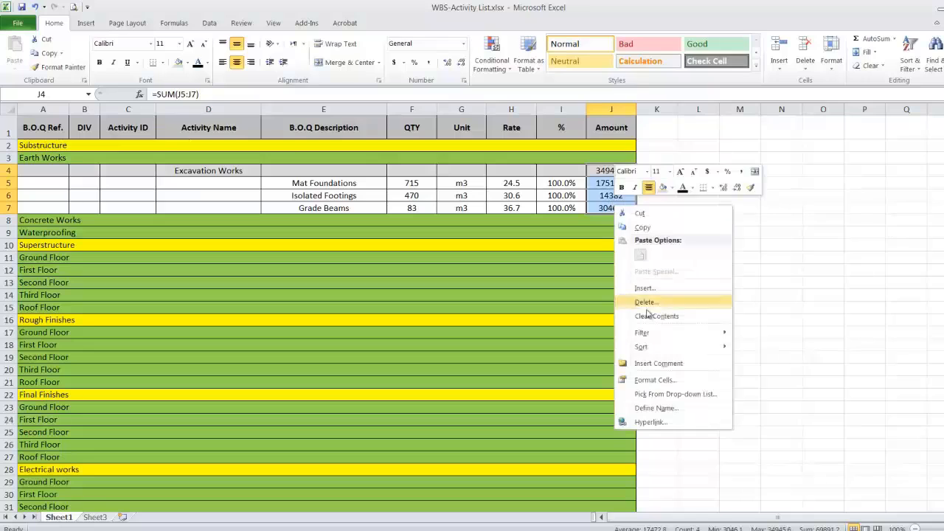
{"action": "left_click", "coordinate": [655, 380]}
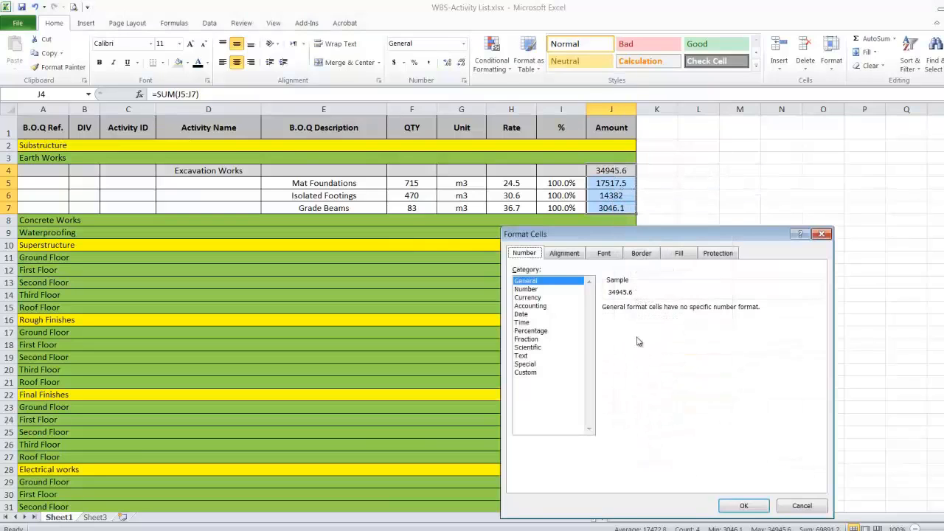
{"action": "left_click", "coordinate": [527, 289]}
{"action": "left_click", "coordinate": [607, 325]}
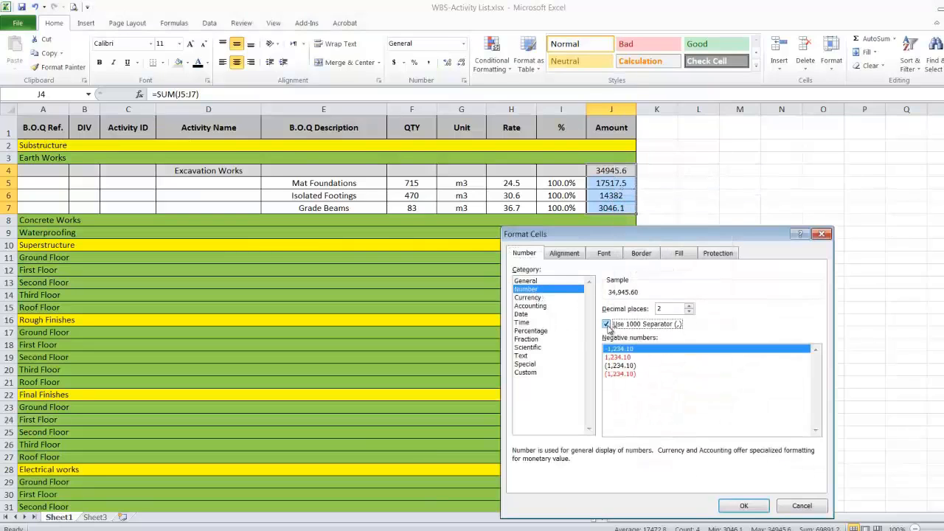
{"action": "left_click", "coordinate": [689, 312]}
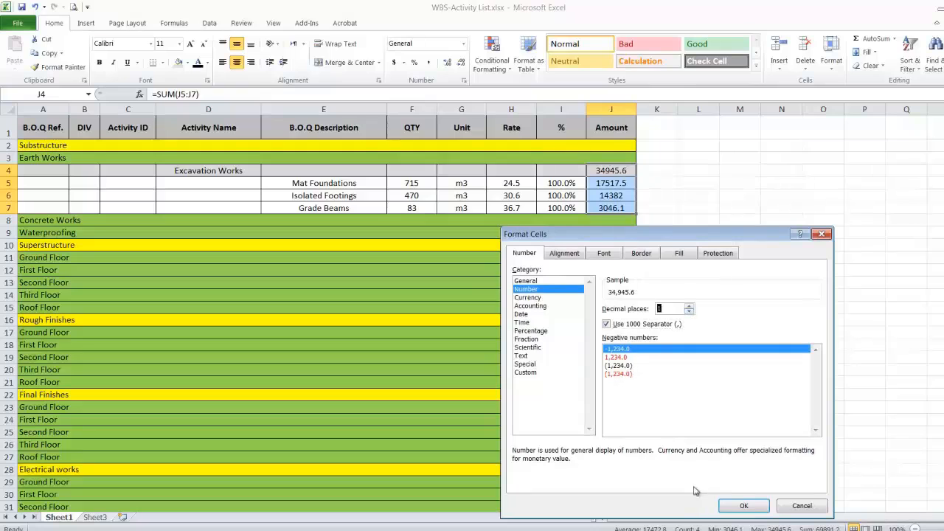
{"action": "left_click", "coordinate": [743, 506]}
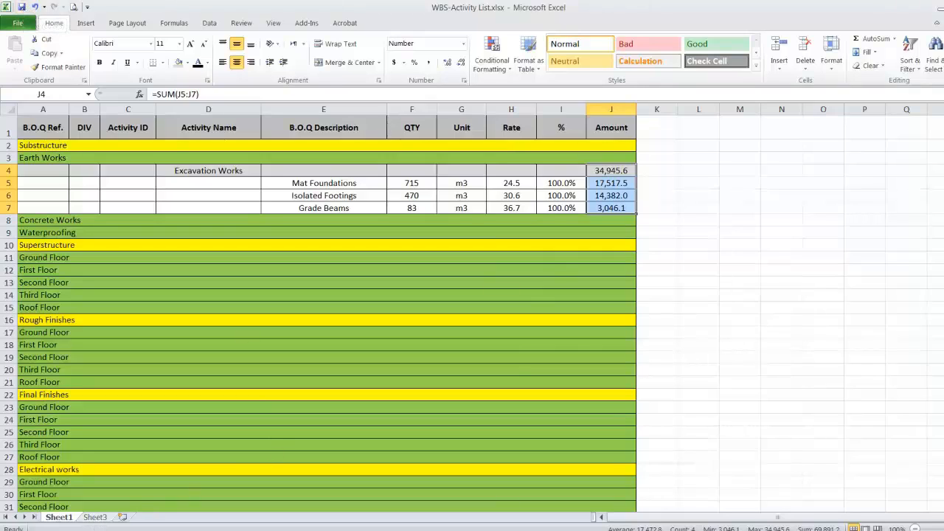
Switch to Sample B.O.Q .xls and fill the three excavation items in B14:E16 with yellow.
{"action": "left_click", "coordinate": [335, 496]}
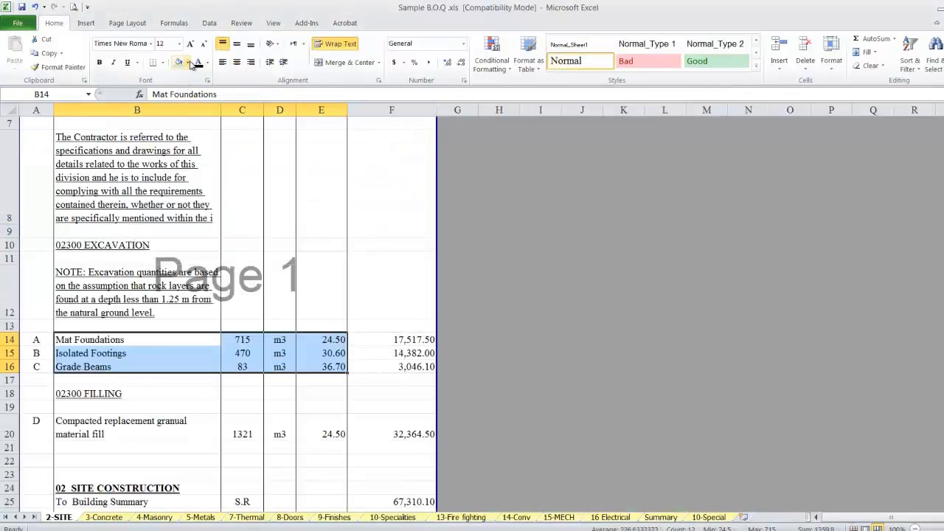
{"action": "left_click", "coordinate": [190, 65]}
{"action": "left_click", "coordinate": [212, 153]}
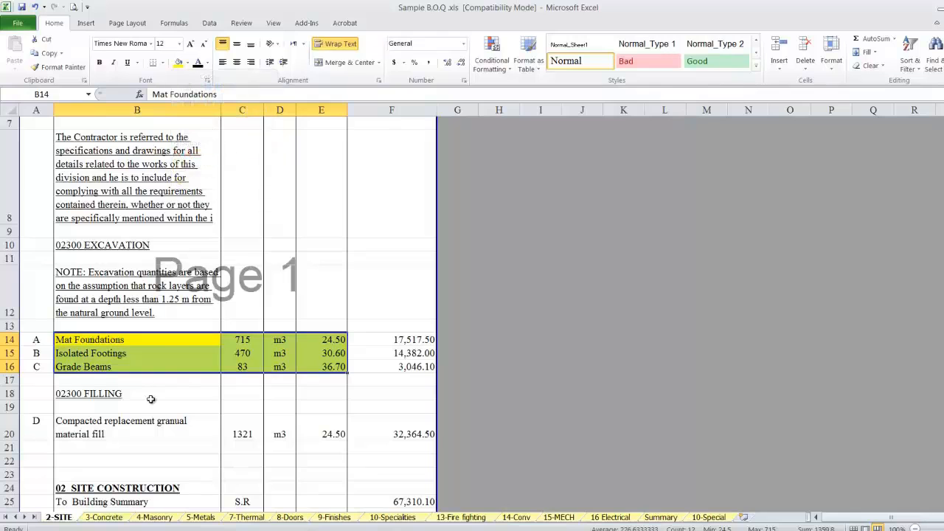
Check the bill's filling item, and insert a copy of the Excavation Works row above Concrete Works in WBS-Activity List.xlsx.
{"action": "scroll", "coordinate": [287, 334], "scroll_direction": "down", "scroll_amount": 2}
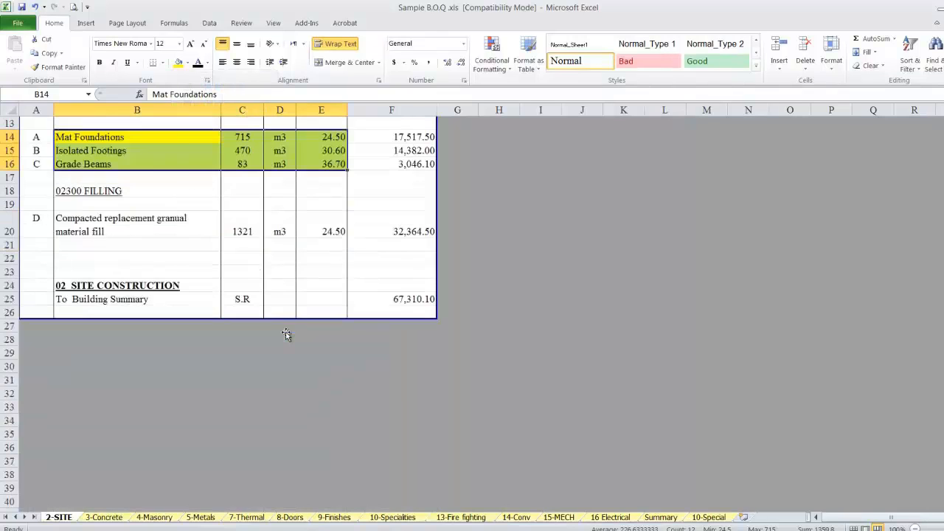
{"action": "scroll", "coordinate": [287, 335], "scroll_direction": "up", "scroll_amount": 1}
{"action": "left_click", "coordinate": [74, 304]}
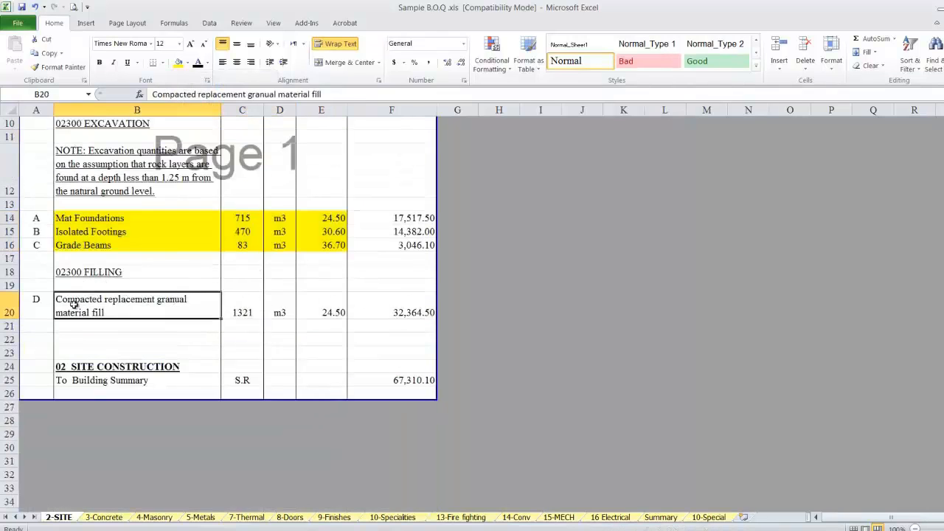
{"action": "left_click", "coordinate": [345, 530]}
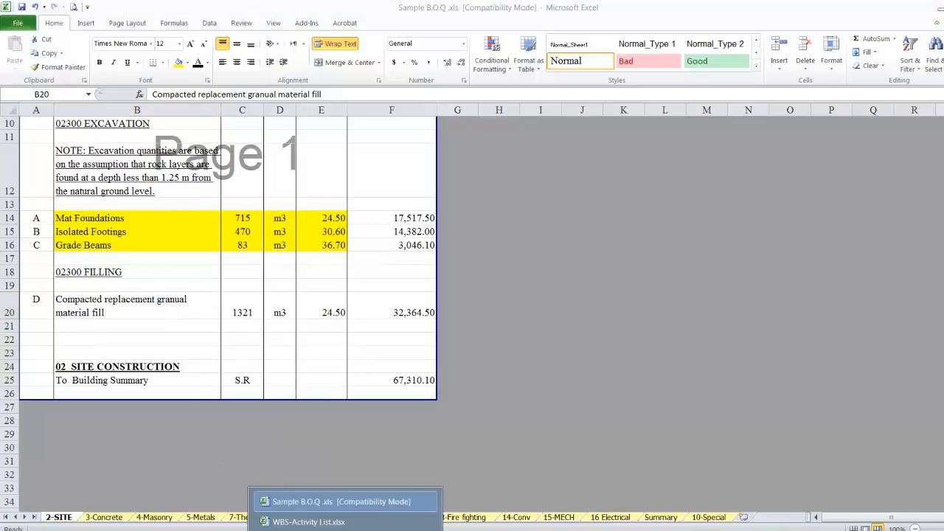
{"action": "left_click", "coordinate": [310, 521]}
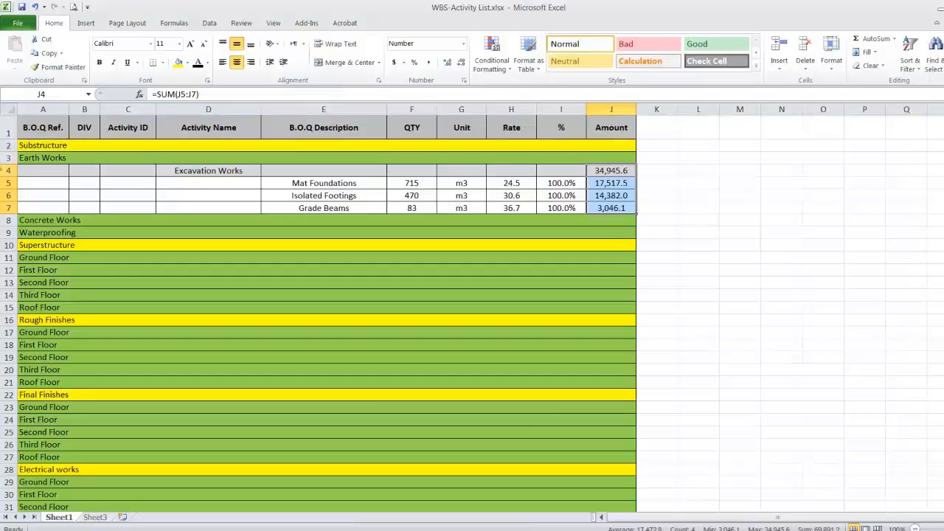
{"action": "left_click", "coordinate": [8, 171]}
{"action": "right_click", "coordinate": [8, 170]}
{"action": "left_click", "coordinate": [29, 194]}
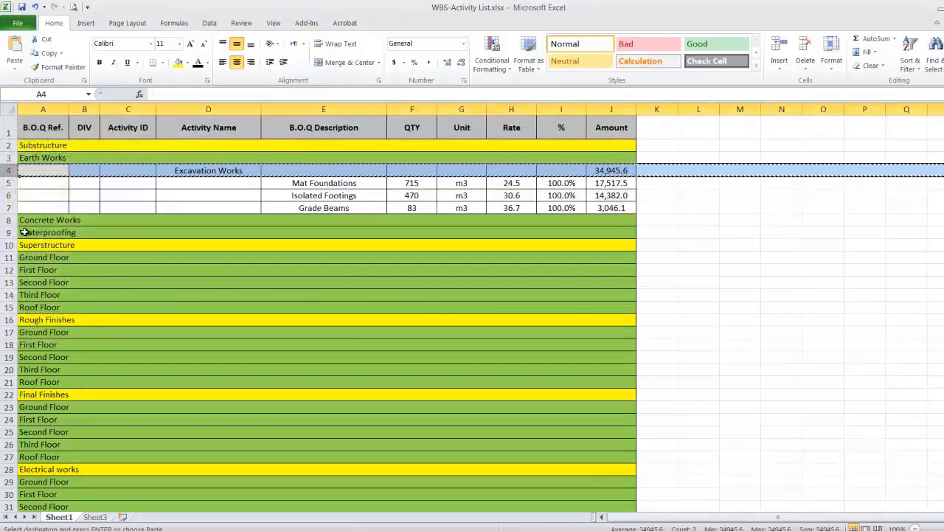
{"action": "left_click", "coordinate": [6, 221]}
{"action": "right_click", "coordinate": [6, 220]}
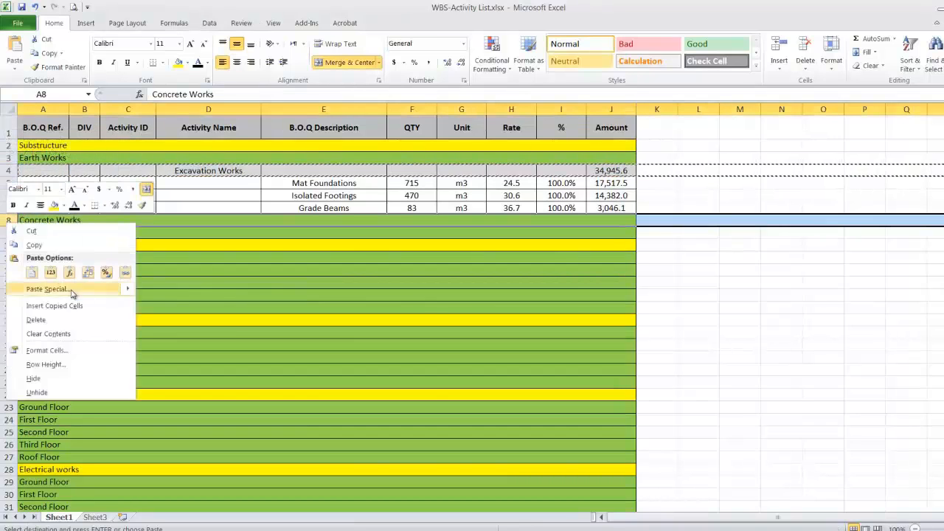
{"action": "left_click", "coordinate": [79, 305]}
Insert a copy of the Mat Foundations row directly above Concrete Works, below the duplicated Excavation Works row.
{"action": "left_click", "coordinate": [7, 183]}
{"action": "right_click", "coordinate": [7, 183]}
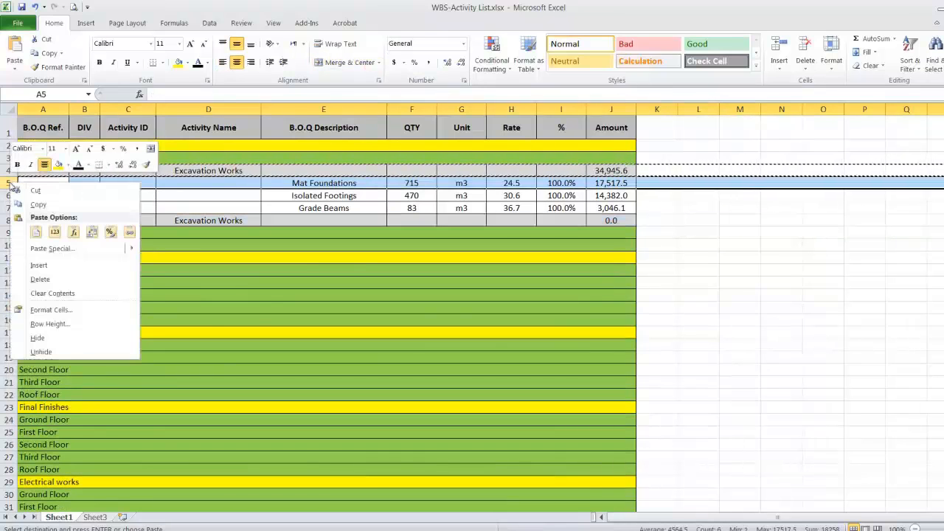
{"action": "left_click", "coordinate": [34, 206]}
{"action": "left_click", "coordinate": [7, 232]}
{"action": "right_click", "coordinate": [7, 232]}
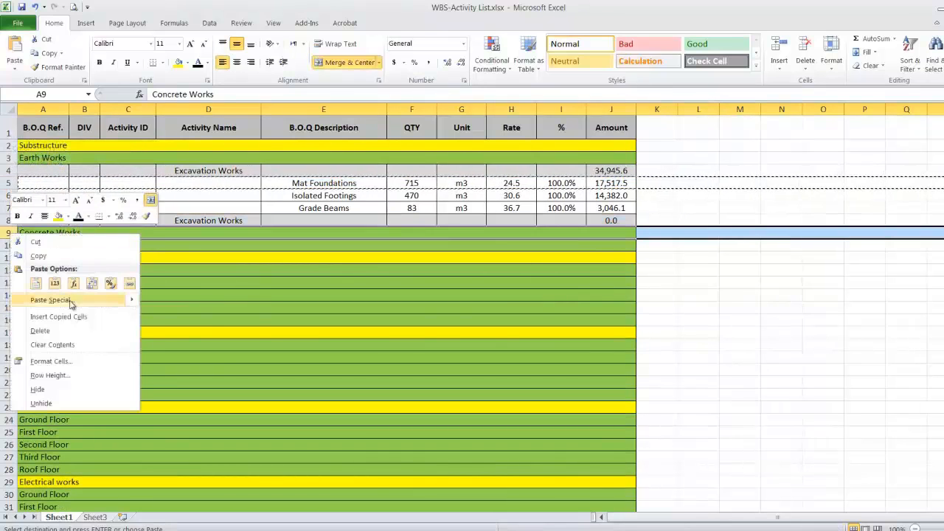
{"action": "left_click", "coordinate": [80, 318]}
Rename the duplicated activity in D8 as "Backfilling Works".
{"action": "left_click", "coordinate": [226, 219]}
{"action": "double_click", "coordinate": [234, 221]}
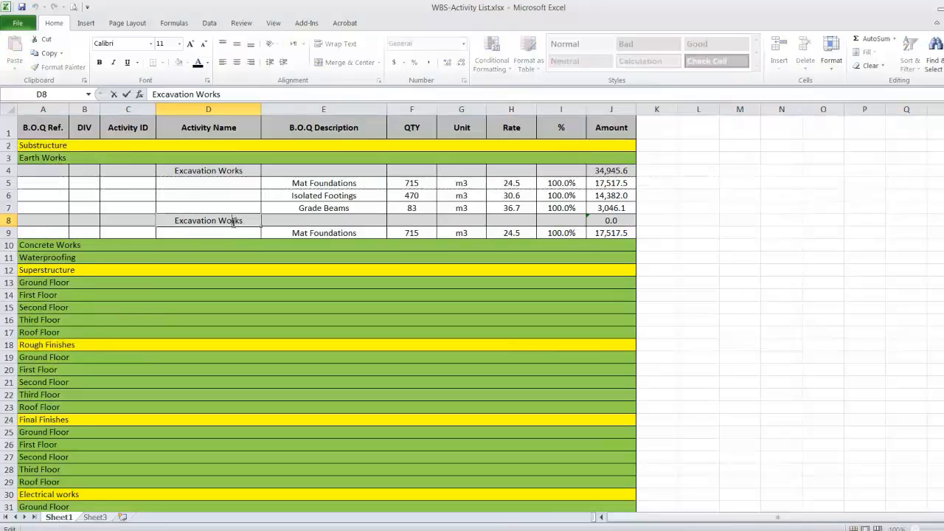
{"action": "left_click_drag", "start_coordinate": [246, 220], "coordinate": [162, 219]}
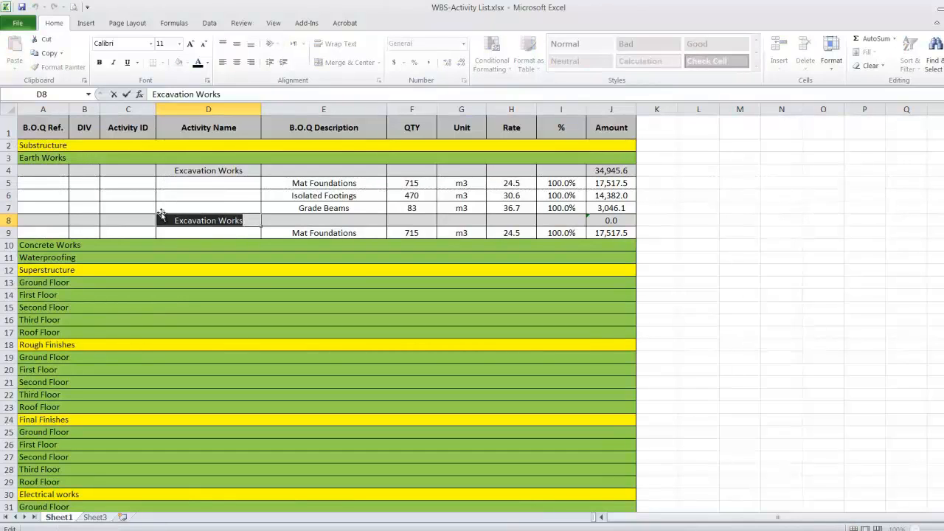
{"action": "type", "text": "Backfi"}
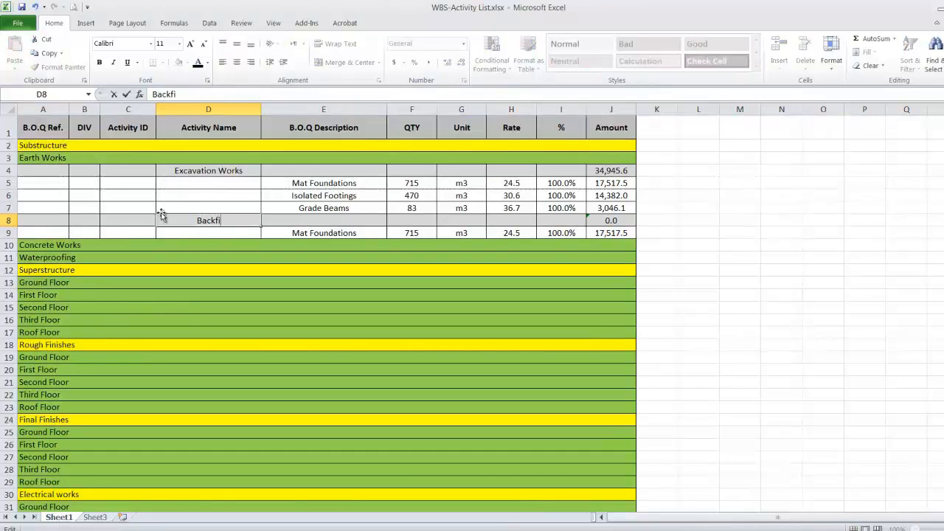
{"action": "type", "text": "lling Works"}
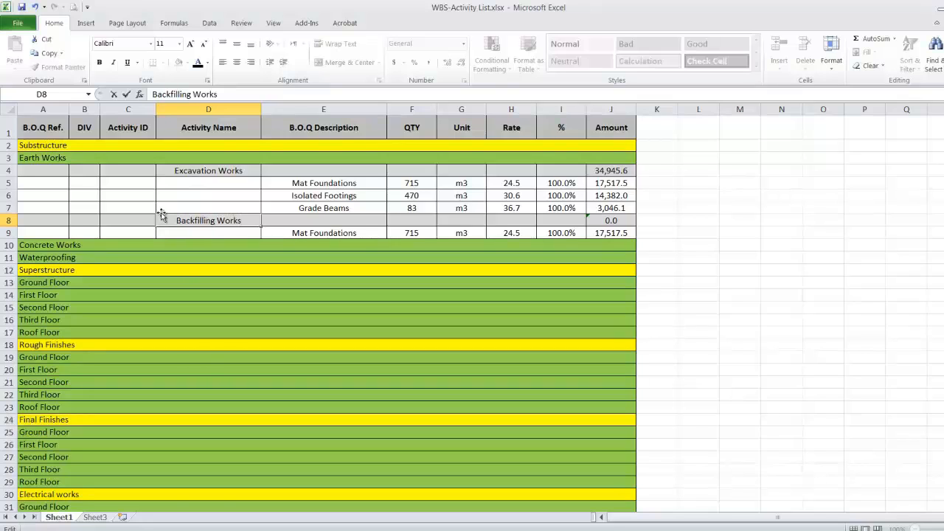
{"action": "left_click", "coordinate": [282, 233]}
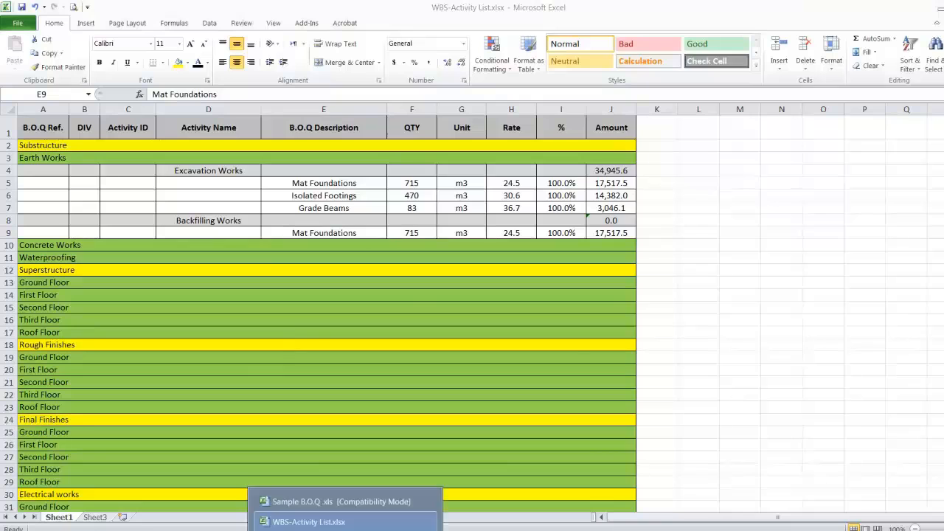
Copy the compacted fill's quantity, unit and rate from Sample B.O.Q .xls and paste them as values from F9 in WBS-Activity List.xlsx.
{"action": "left_click", "coordinate": [327, 496]}
{"action": "left_click_drag", "start_coordinate": [249, 312], "coordinate": [312, 307]}
{"action": "right_click", "coordinate": [321, 314]}
{"action": "left_click", "coordinate": [345, 331]}
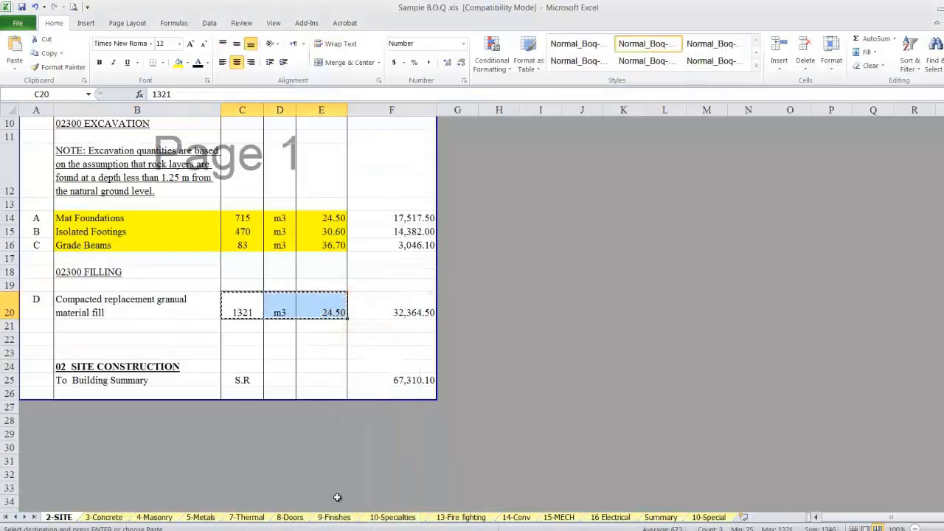
{"action": "left_click", "coordinate": [341, 522]}
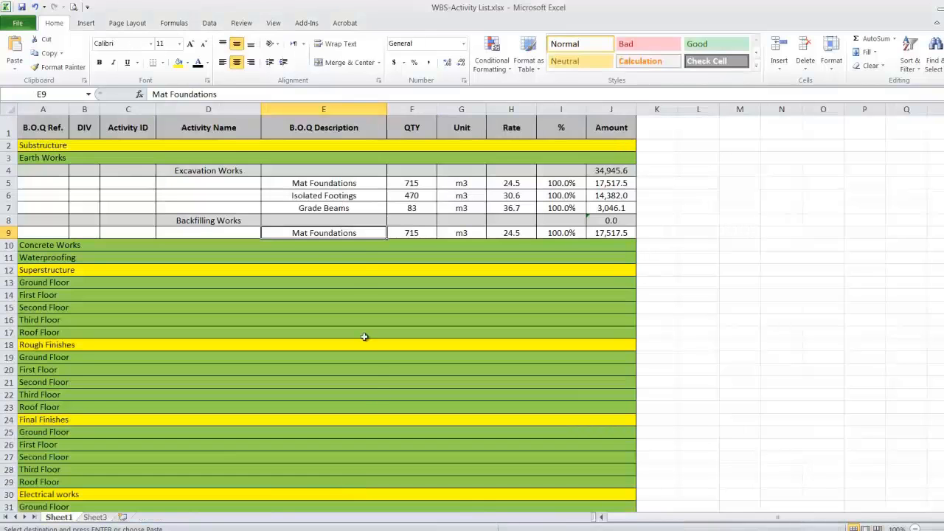
{"action": "left_click", "coordinate": [415, 232]}
{"action": "right_click", "coordinate": [415, 232]}
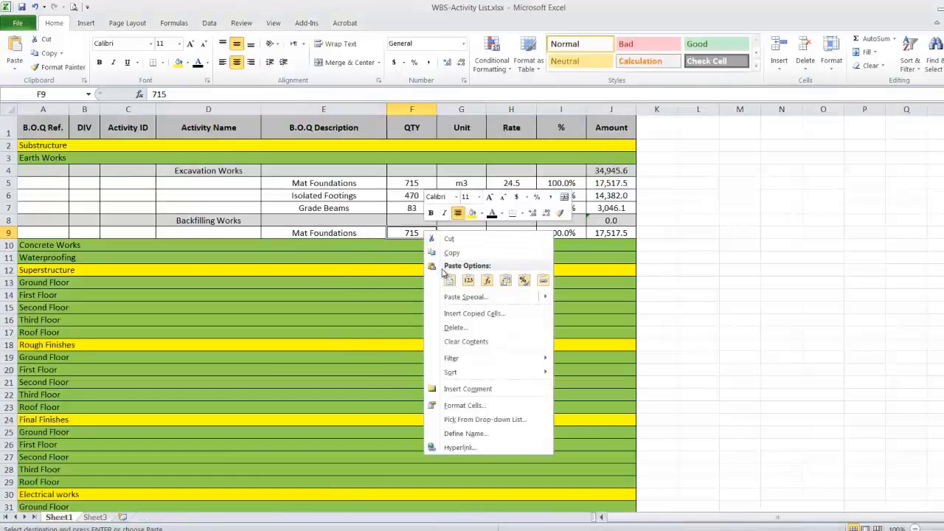
{"action": "left_click", "coordinate": [468, 278]}
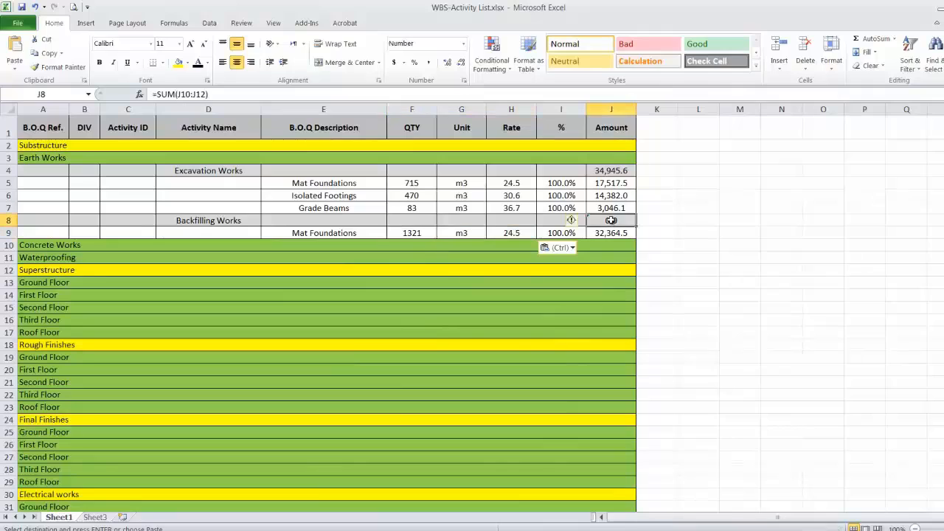
Correct the Backfilling Works total to =SUM(J9) and save the workbook.
{"action": "double_click", "coordinate": [612, 221]}
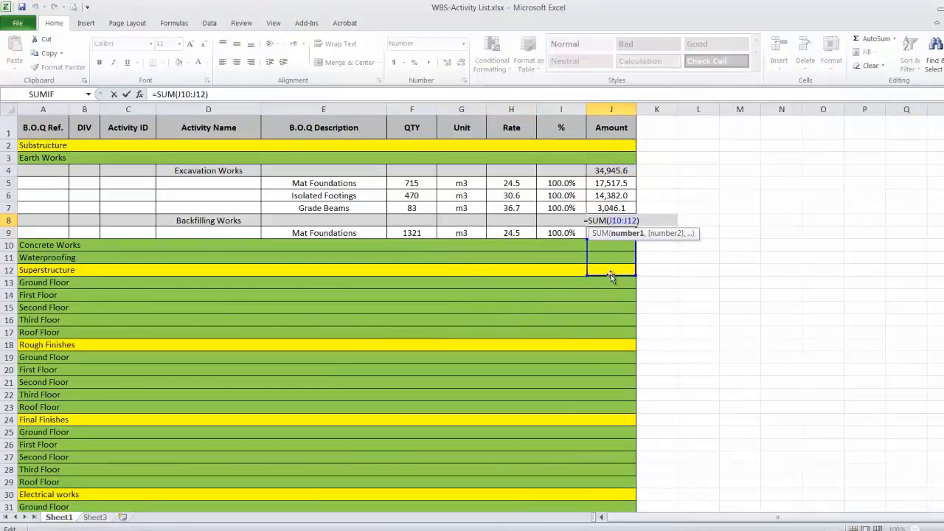
{"action": "left_click_drag", "start_coordinate": [610, 277], "coordinate": [588, 238]}
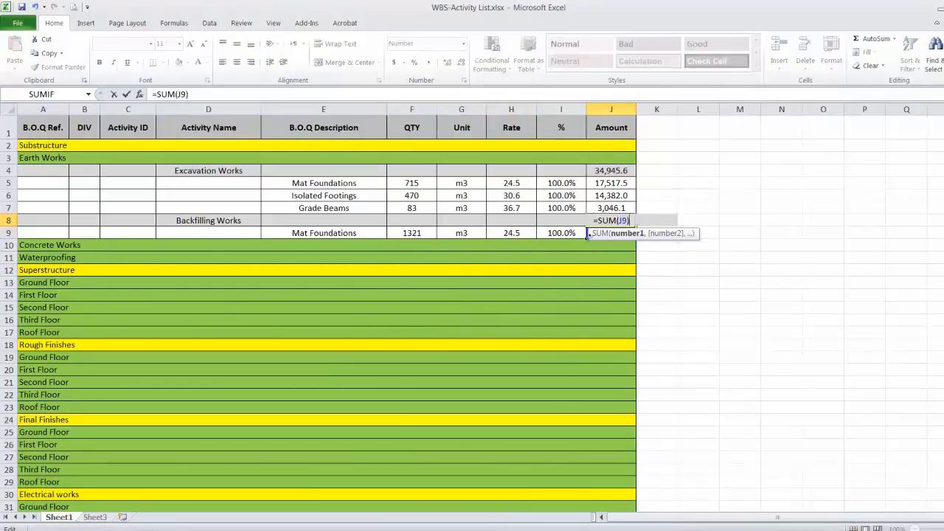
{"action": "key", "text": "Return"}
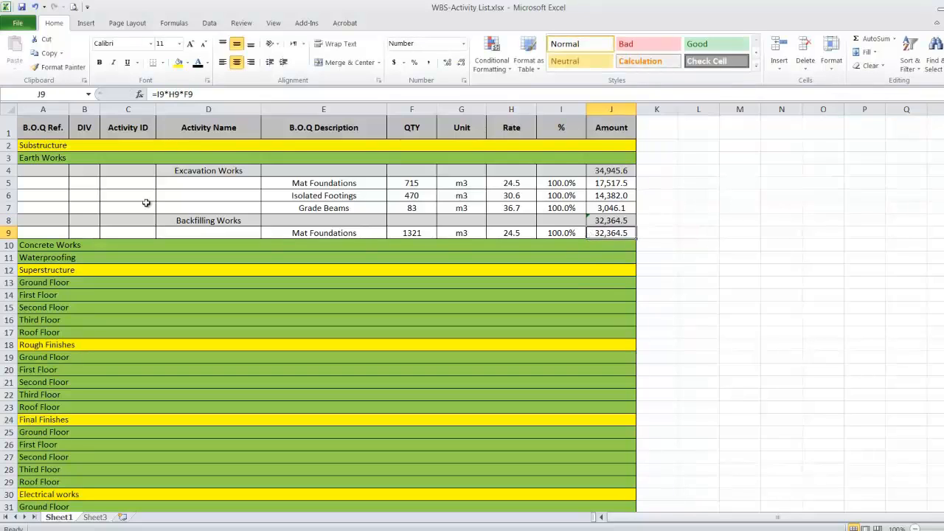
{"action": "left_click", "coordinate": [22, 6]}
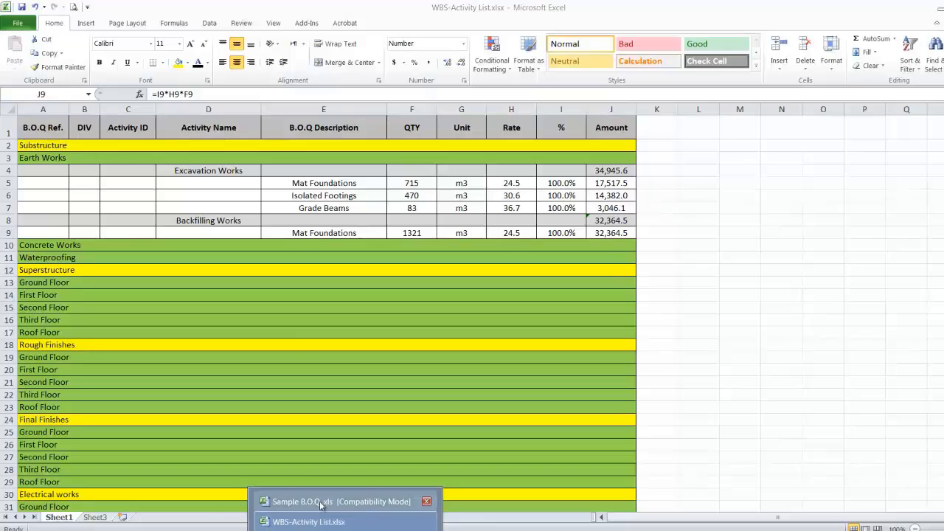
Fill the compacted replacement granular material item in B20:E20 of Sample B.O.Q .xls with yellow.
{"action": "left_click", "coordinate": [295, 500]}
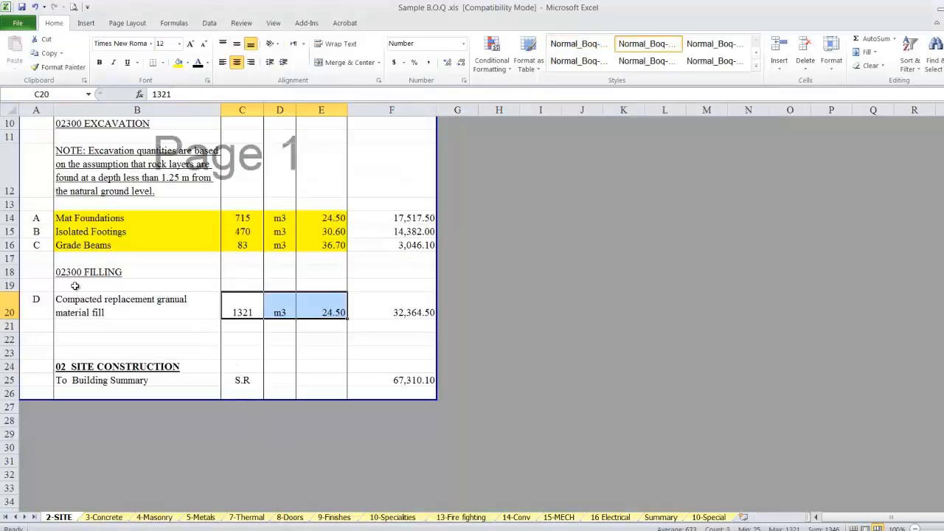
{"action": "left_click_drag", "start_coordinate": [118, 301], "coordinate": [322, 311]}
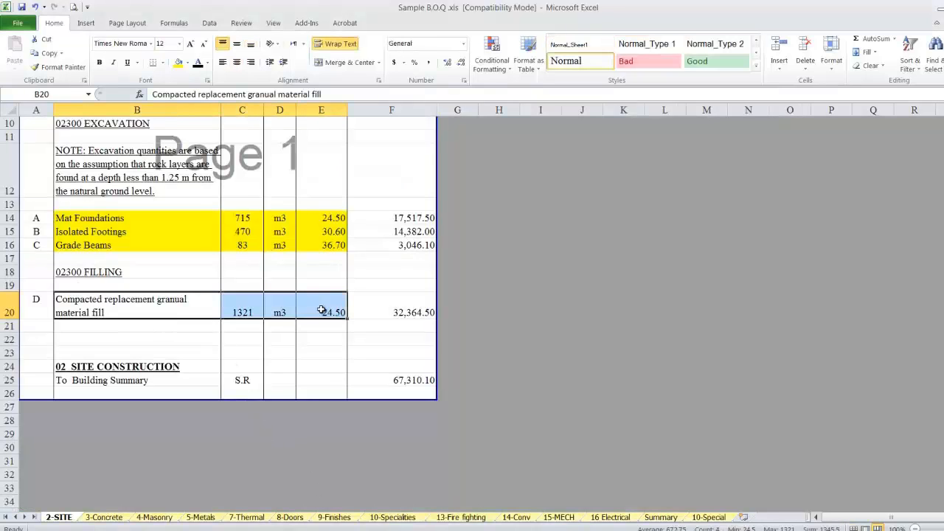
{"action": "left_click", "coordinate": [177, 63]}
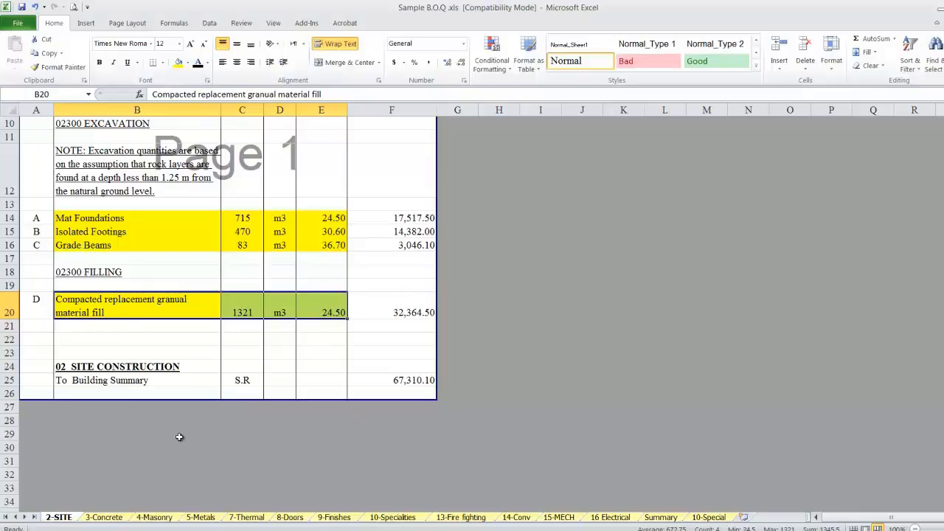
{"action": "scroll", "coordinate": [83, 491], "scroll_direction": "up", "scroll_amount": 3}
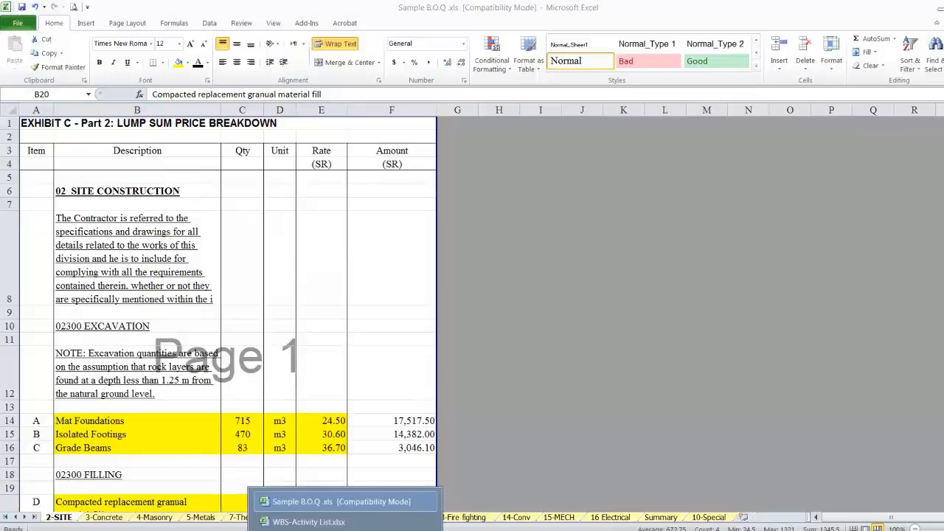
In WBS-Activity List.xlsx, enter division 2 in B4:B9 for the excavation and backfilling rows.
{"action": "left_click", "coordinate": [326, 520]}
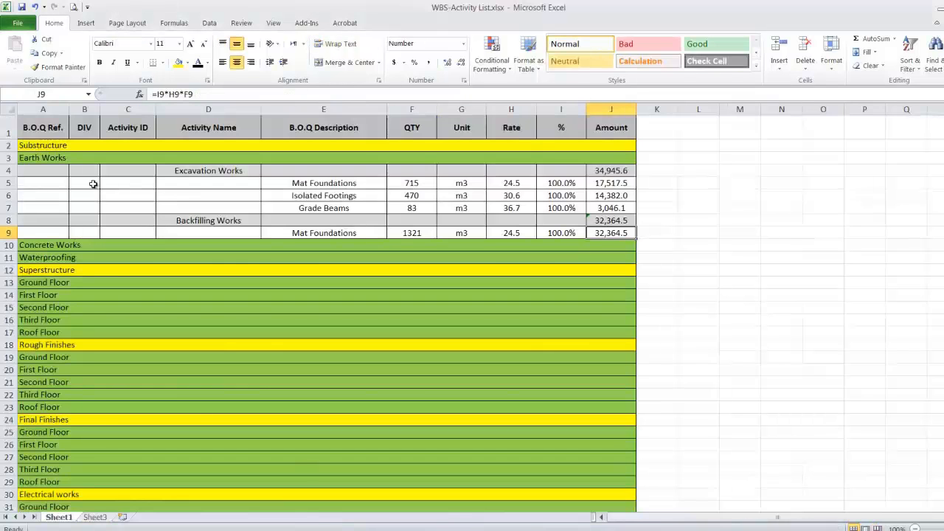
{"action": "left_click", "coordinate": [93, 183]}
{"action": "key", "text": "Up"}
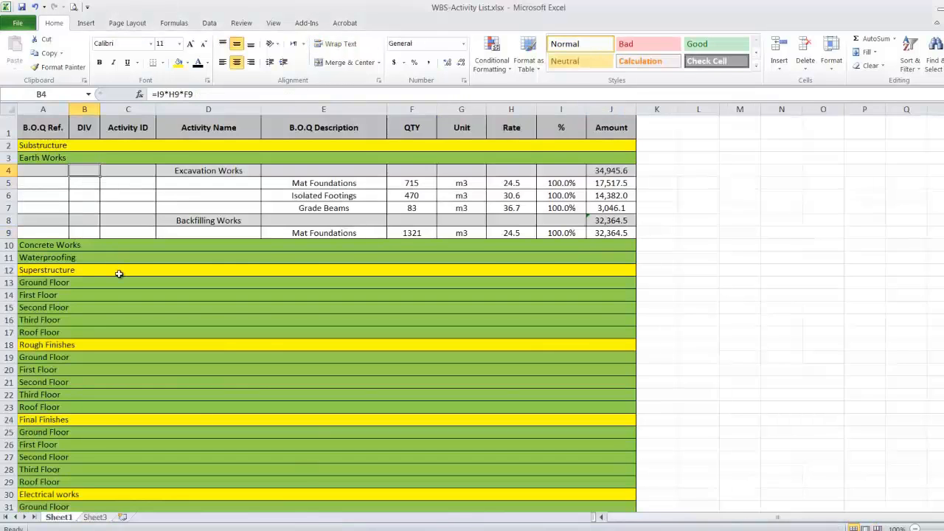
{"action": "type", "text": "2"}
{"action": "key", "text": "Return"}
{"action": "type", "text": "2"}
{"action": "key", "text": "Return"}
{"action": "type", "text": "2"}
{"action": "key", "text": "Return"}
{"action": "type", "text": "2"}
{"action": "key", "text": "Return"}
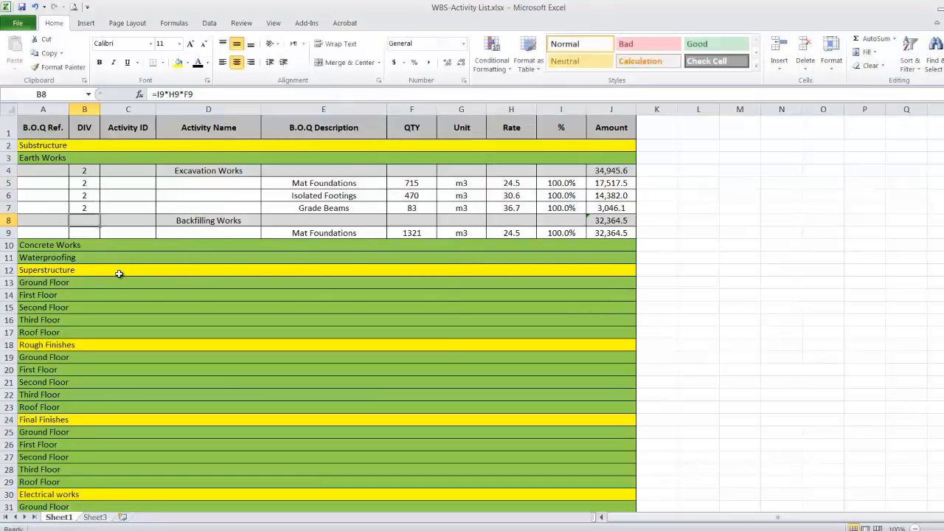
{"action": "type", "text": "2"}
{"action": "key", "text": "Return"}
{"action": "type", "text": "2"}
{"action": "key", "text": "Return"}
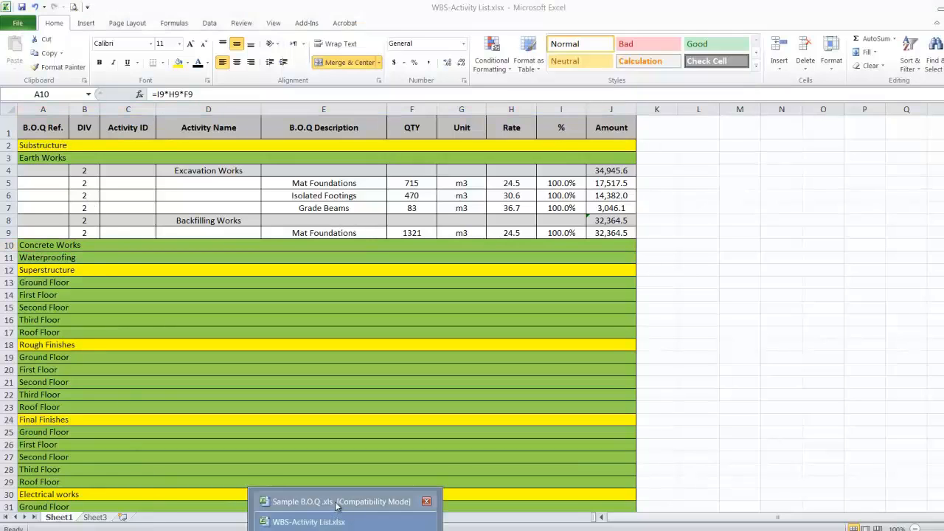
Examine the blinding items for mat foundations, isolated footings and grade beams on the 3-Concrete sheet of Sample B.O.Q .xls.
{"action": "left_click", "coordinate": [337, 505]}
{"action": "left_click", "coordinate": [107, 519]}
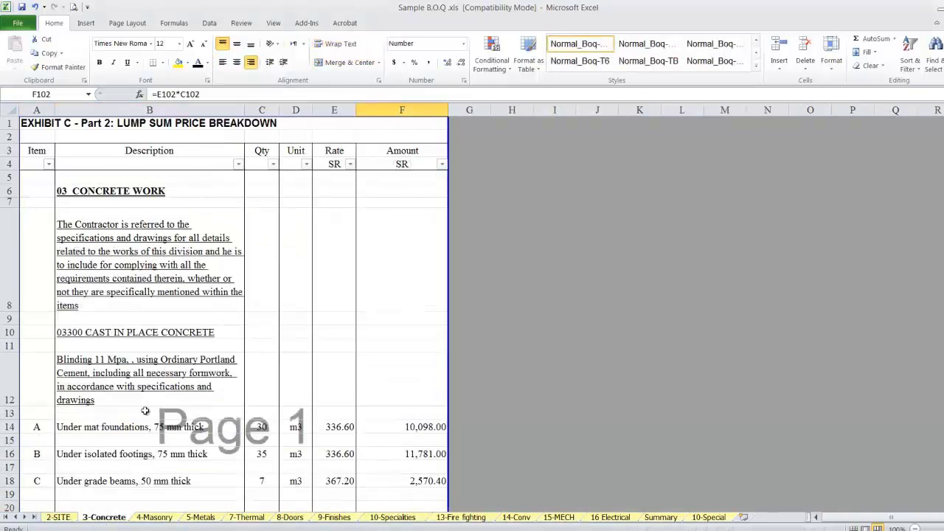
{"action": "scroll", "coordinate": [184, 344], "scroll_direction": "down", "scroll_amount": 1}
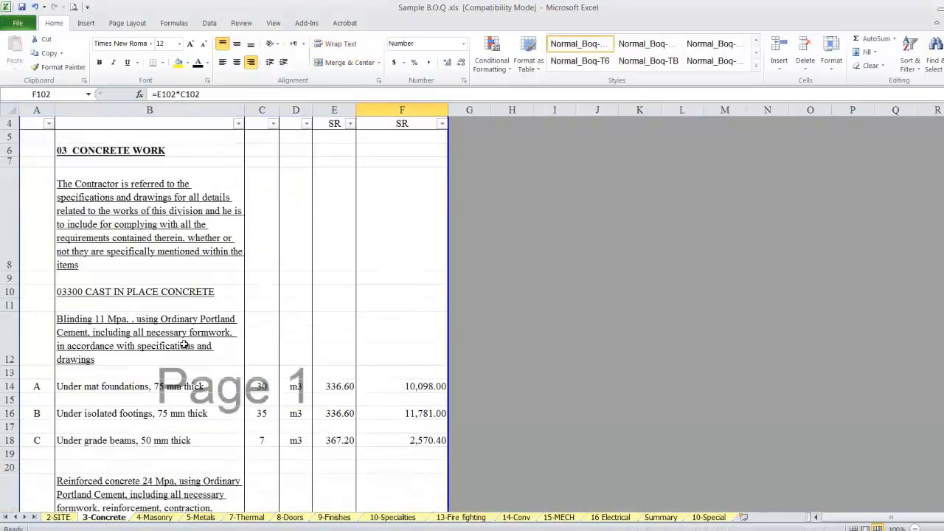
{"action": "left_click", "coordinate": [69, 321]}
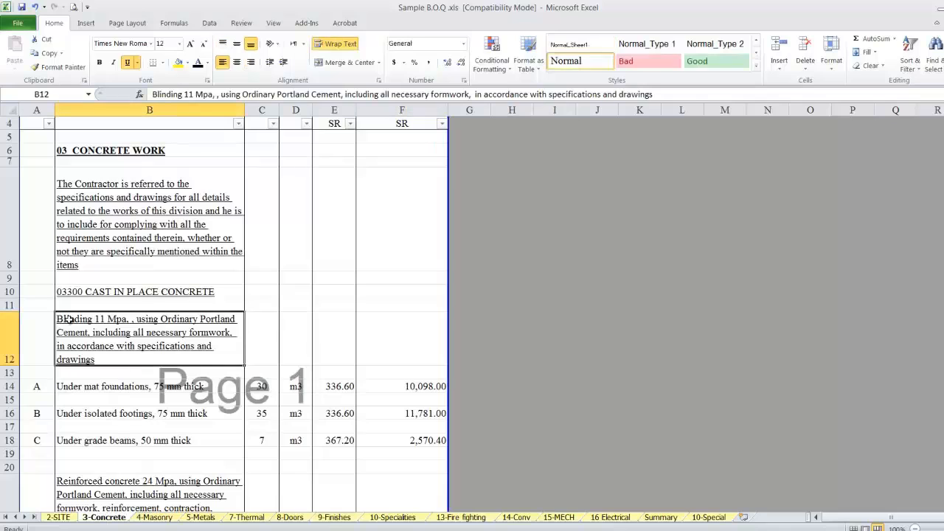
{"action": "scroll", "coordinate": [149, 301], "scroll_direction": "down", "scroll_amount": 1}
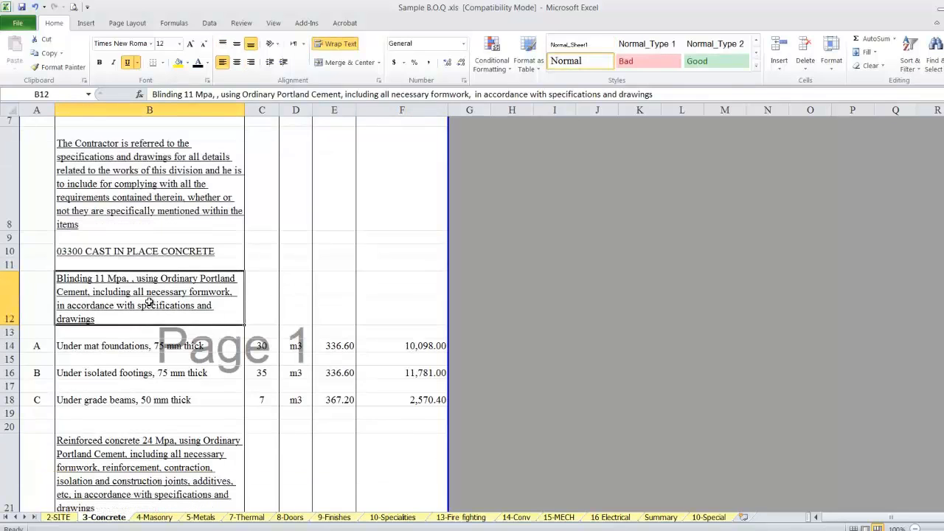
{"action": "left_click", "coordinate": [124, 348]}
{"action": "left_click", "coordinate": [124, 375]}
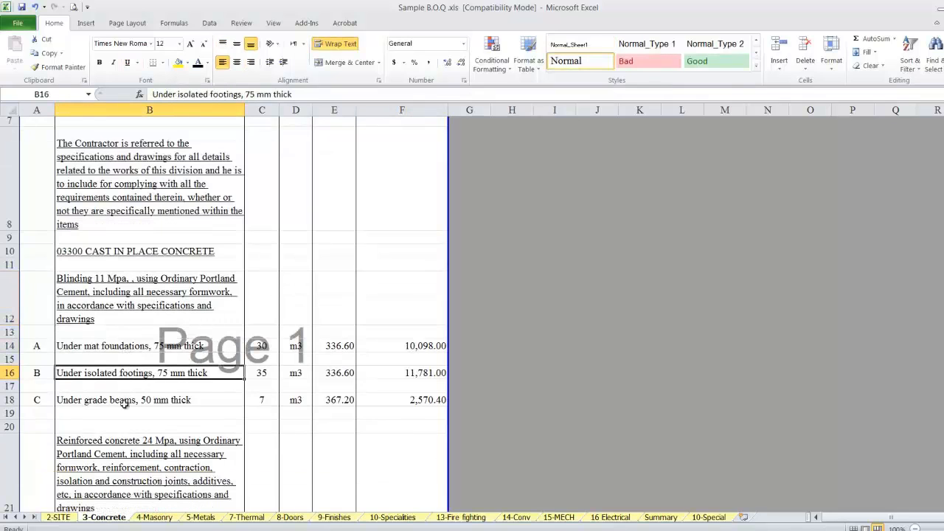
{"action": "left_click", "coordinate": [125, 402]}
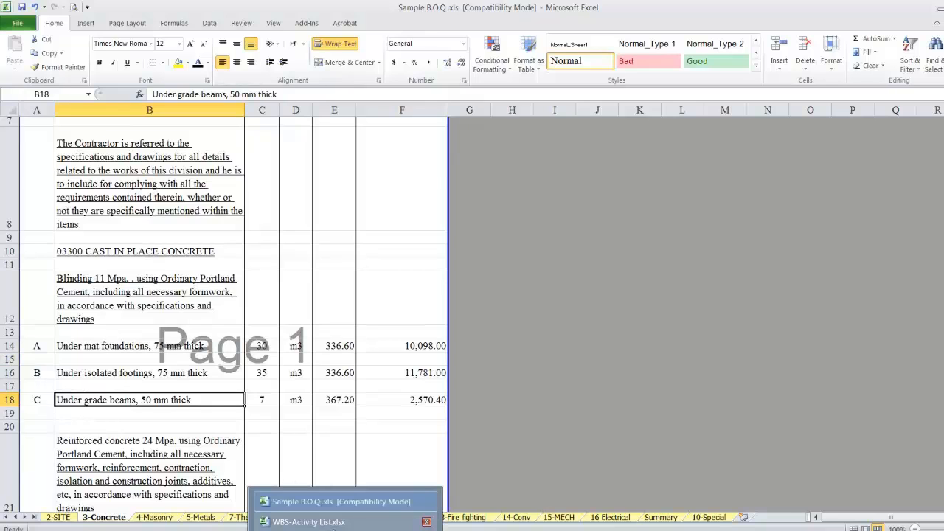
In WBS-Activity List.xlsx, copy the Excavation Works block in rows 4 to 7 and insert it under Concrete Works, above Waterproofing.
{"action": "left_click", "coordinate": [334, 522]}
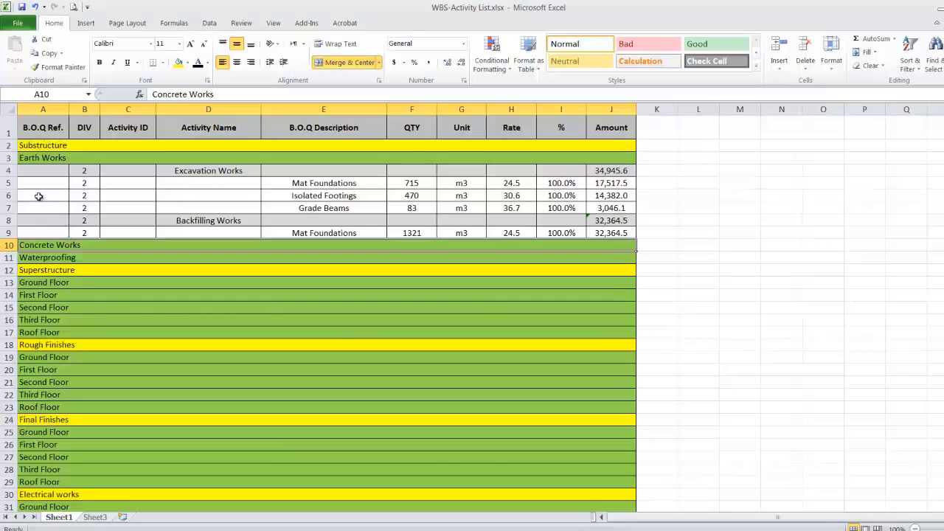
{"action": "left_click_drag", "start_coordinate": [8, 170], "coordinate": [8, 208]}
{"action": "right_click", "coordinate": [10, 170]}
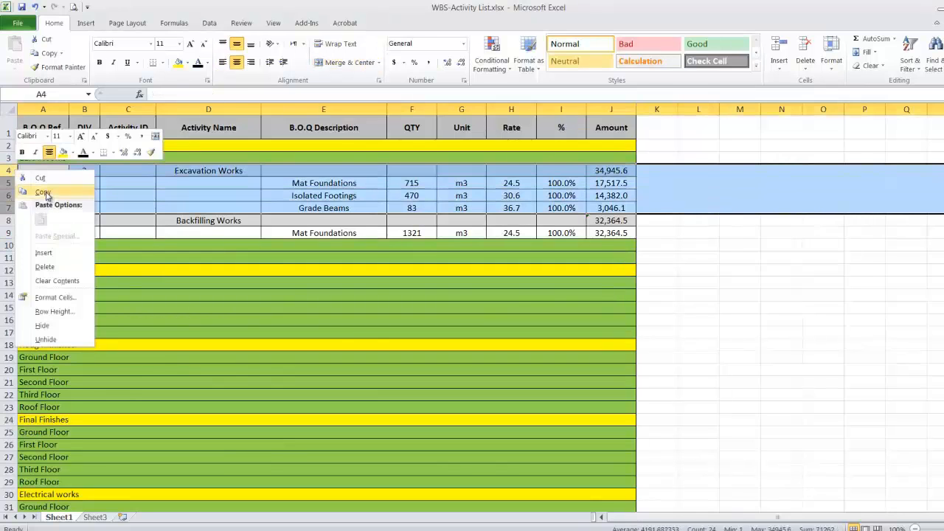
{"action": "left_click", "coordinate": [43, 193]}
{"action": "left_click", "coordinate": [7, 257]}
{"action": "right_click", "coordinate": [8, 258]}
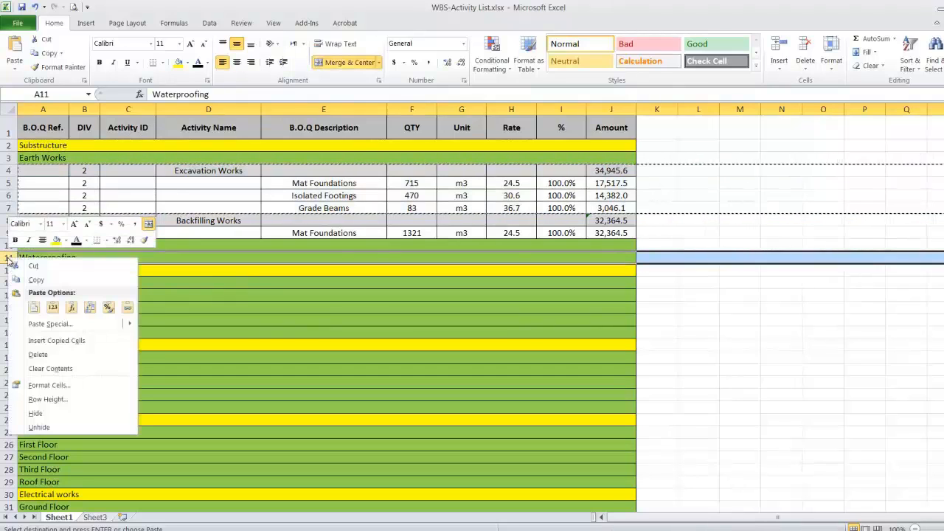
{"action": "left_click", "coordinate": [56, 340]}
{"action": "left_click", "coordinate": [210, 258]}
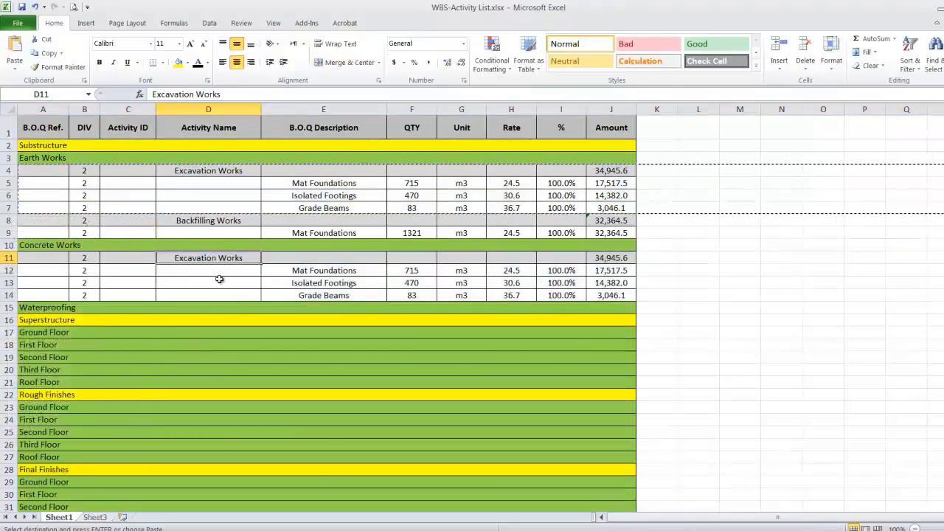
Copy the word "Blinding" from B12 of Sample B.O.Q .xls and use it to rename activity D11 in WBS-Activity List.xlsx as "Blinding Concrete".
{"action": "mouse_move", "coordinate": [339, 525]}
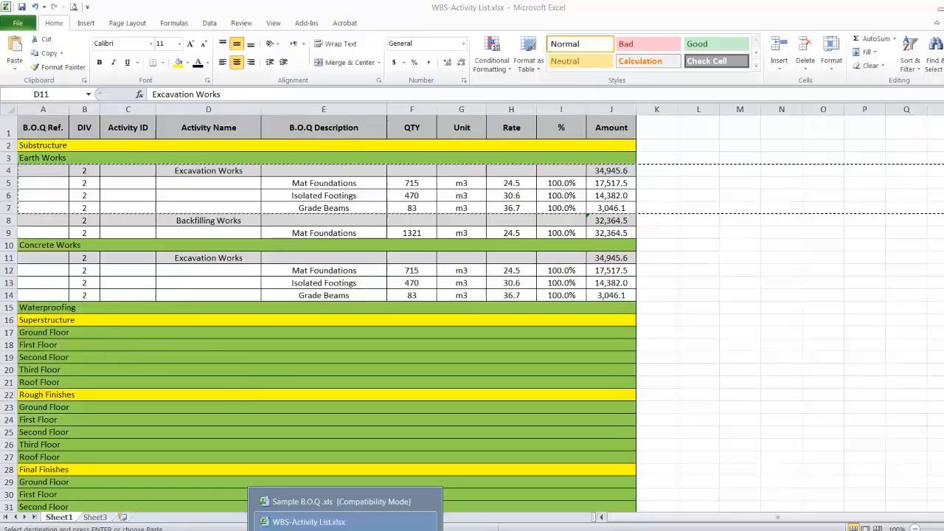
{"action": "left_click", "coordinate": [336, 503]}
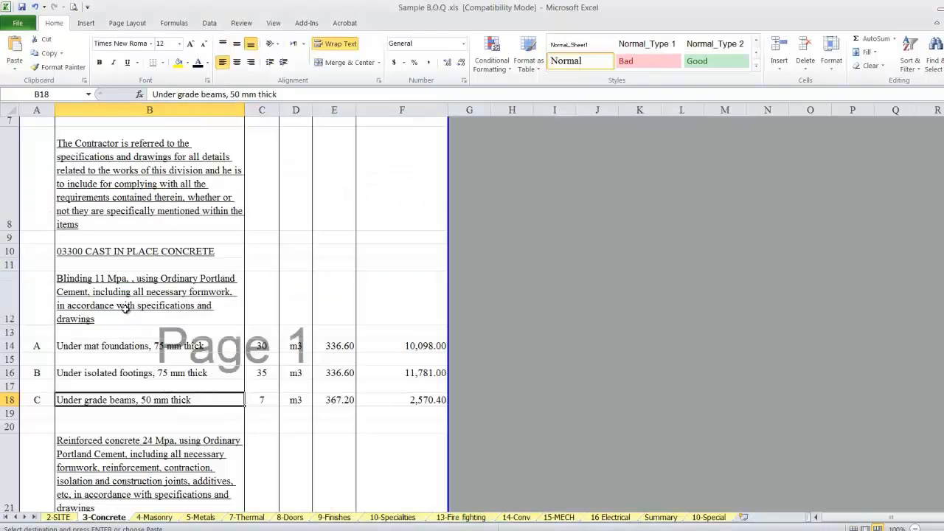
{"action": "double_click", "coordinate": [90, 281]}
{"action": "left_click_drag", "start_coordinate": [92, 280], "coordinate": [31, 278]}
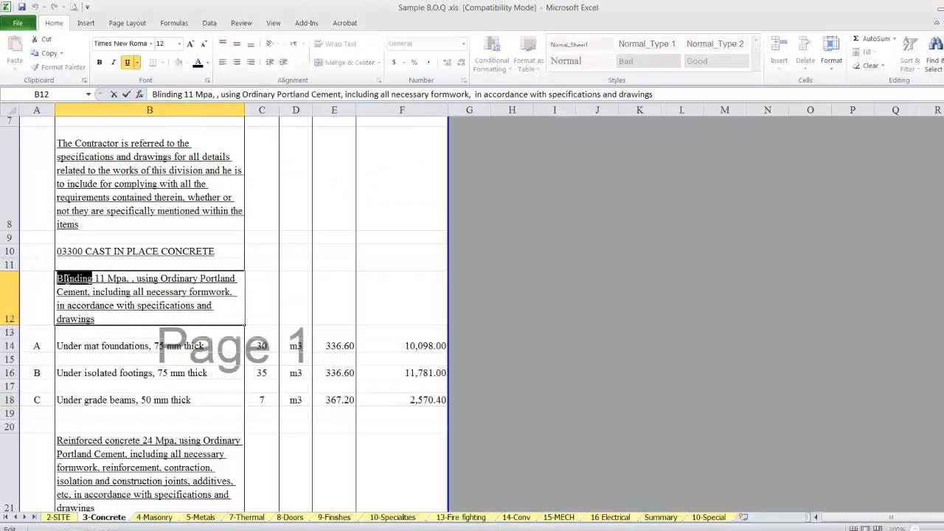
{"action": "right_click", "coordinate": [66, 279]}
{"action": "left_click", "coordinate": [94, 299]}
{"action": "left_click", "coordinate": [343, 528]}
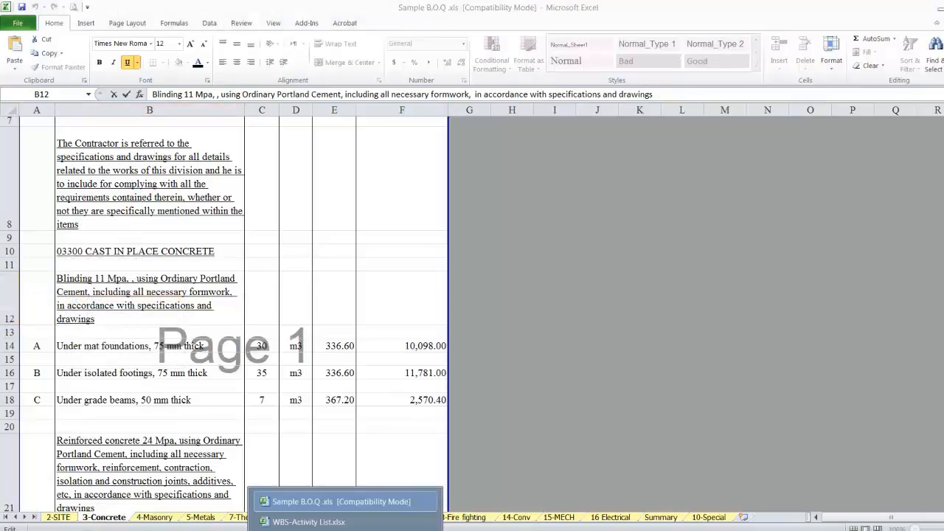
{"action": "left_click", "coordinate": [309, 522]}
{"action": "double_click", "coordinate": [190, 254]}
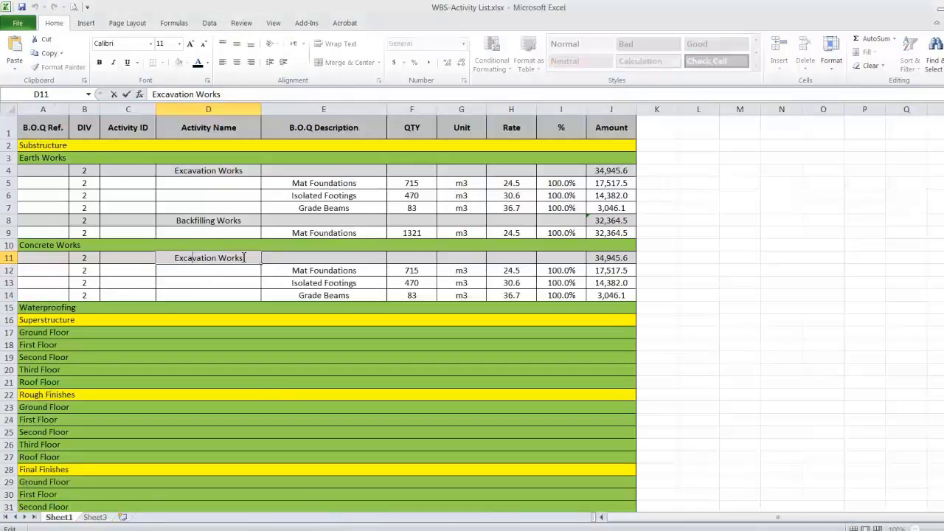
{"action": "left_click_drag", "start_coordinate": [245, 258], "coordinate": [83, 243]}
{"action": "key", "text": "ctrl+v"}
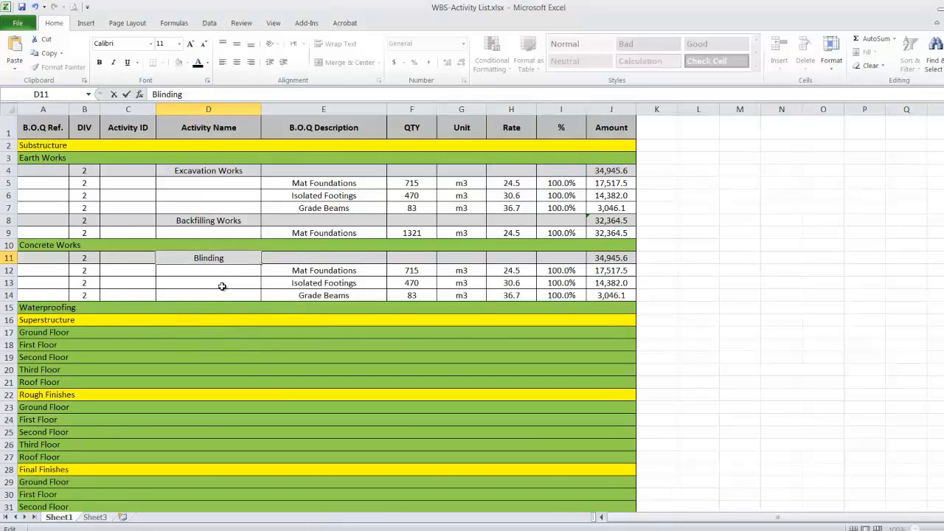
{"action": "type", "text": "Concrete"}
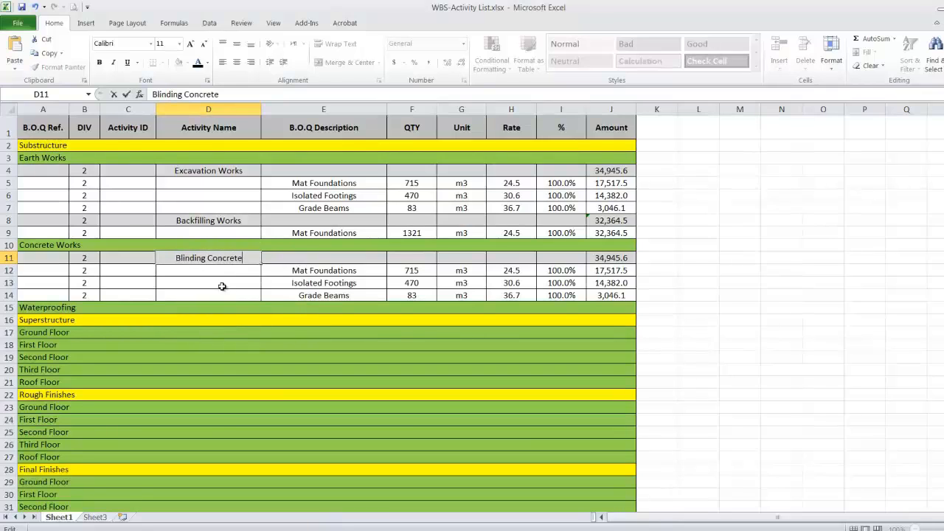
{"action": "left_click", "coordinate": [222, 286]}
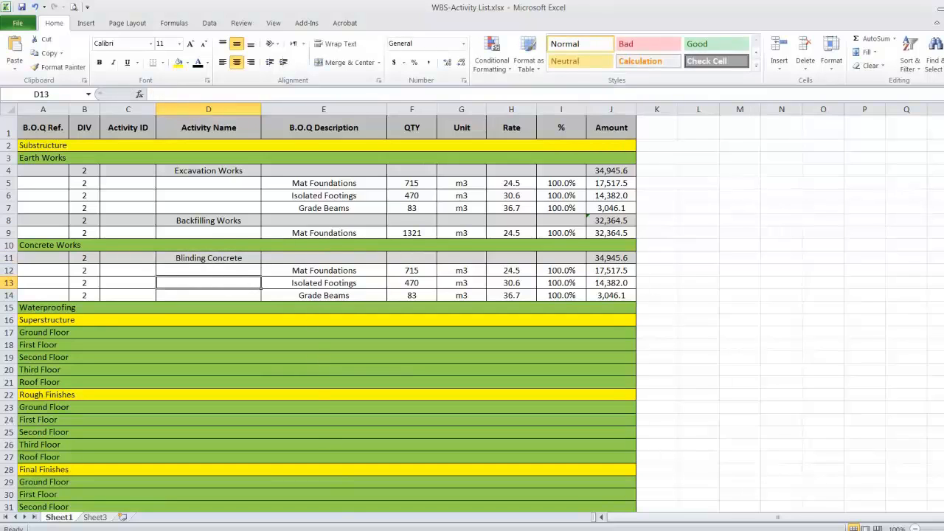
Delete the blank rows between blinding items A, B and C on the 3-Concrete sheet of Sample B.O.Q .xls.
{"action": "left_click", "coordinate": [344, 530]}
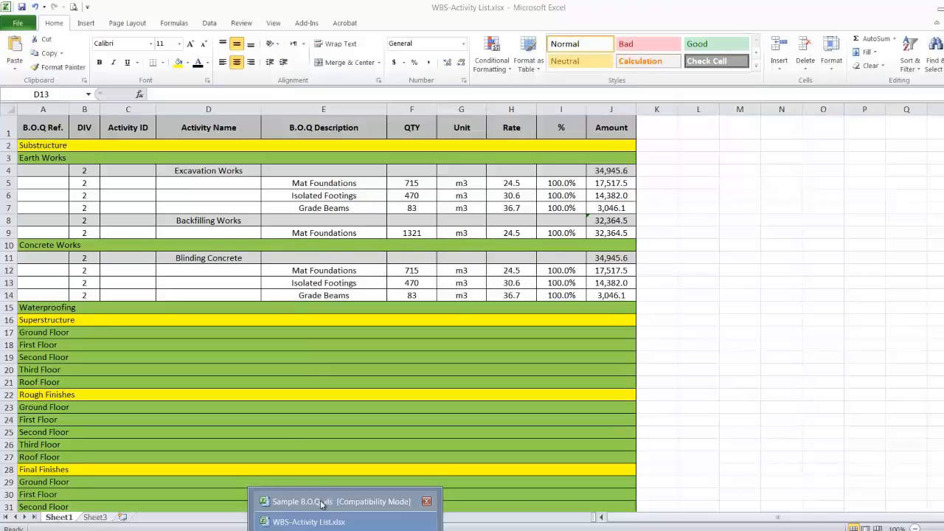
{"action": "left_click", "coordinate": [322, 503]}
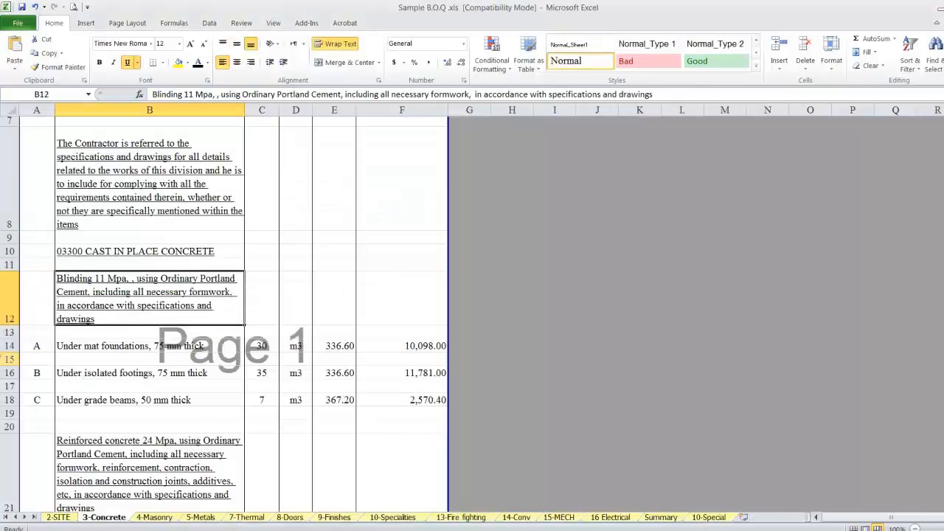
{"action": "left_click", "coordinate": [4, 359]}
{"action": "right_click", "coordinate": [4, 359]}
{"action": "left_click", "coordinate": [34, 210]}
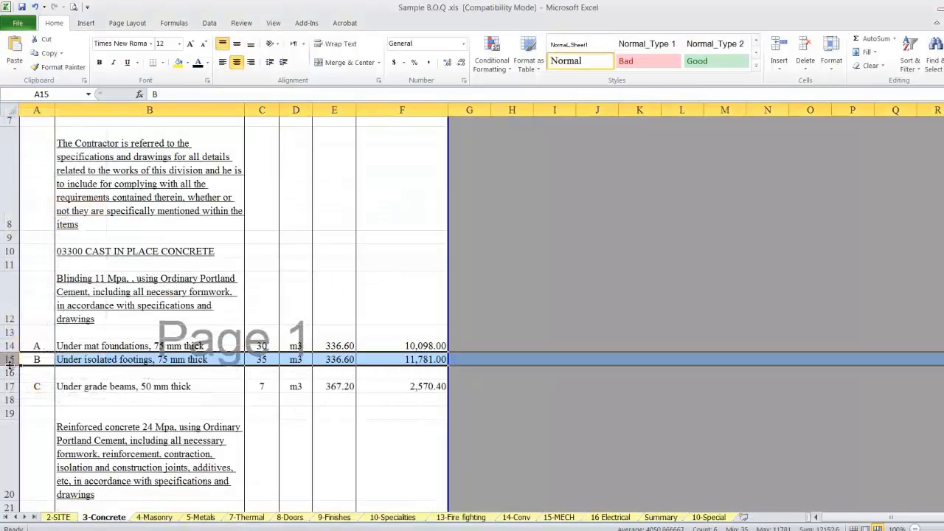
{"action": "right_click", "coordinate": [10, 372]}
{"action": "left_click", "coordinate": [37, 223]}
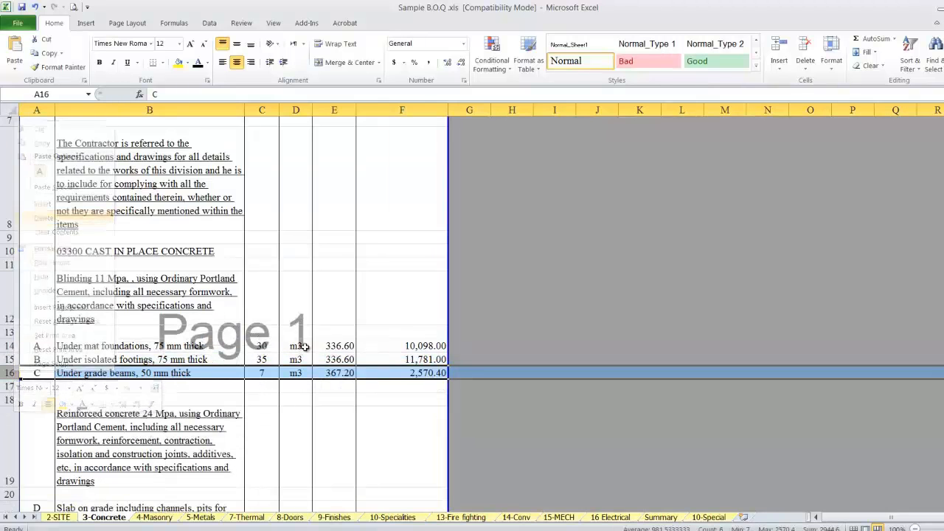
Copy the three blinding items in B14:E16 and paste them from E12 in WBS-Activity List.xlsx, keeping the destination formatting.
{"action": "left_click_drag", "start_coordinate": [140, 347], "coordinate": [334, 376]}
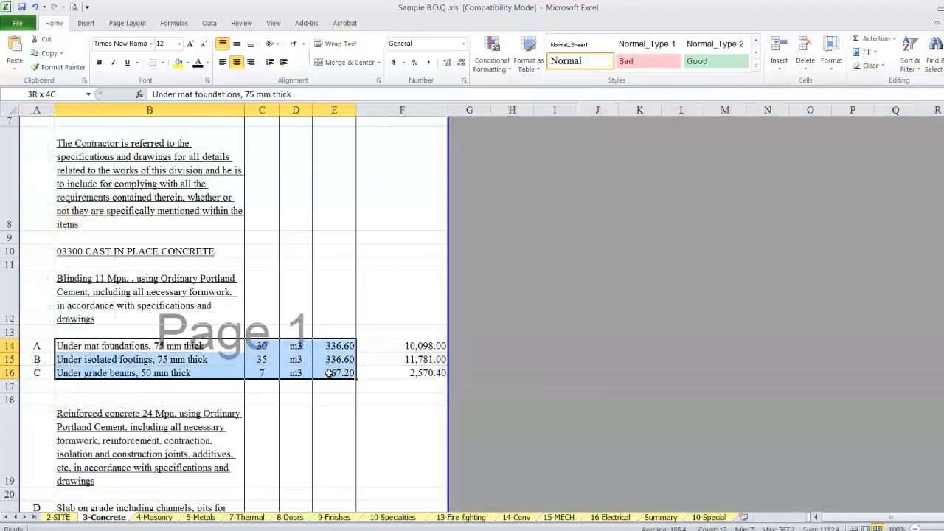
{"action": "right_click", "coordinate": [332, 377]}
{"action": "left_click", "coordinate": [358, 171]}
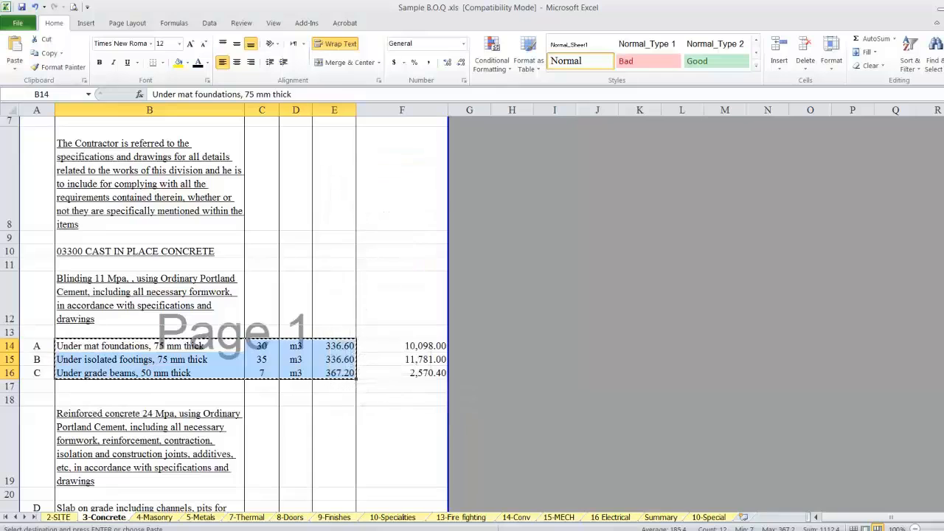
{"action": "left_click", "coordinate": [345, 522]}
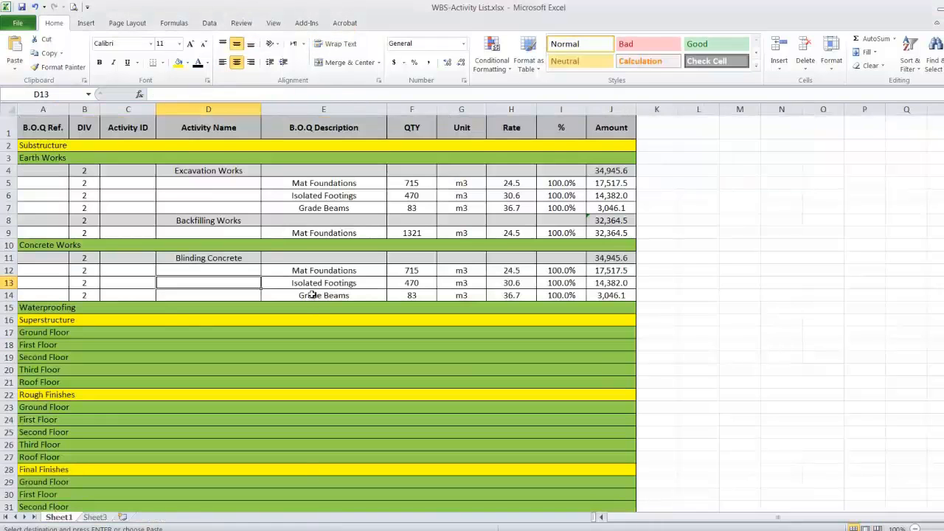
{"action": "right_click", "coordinate": [312, 270]}
{"action": "left_click", "coordinate": [384, 317]}
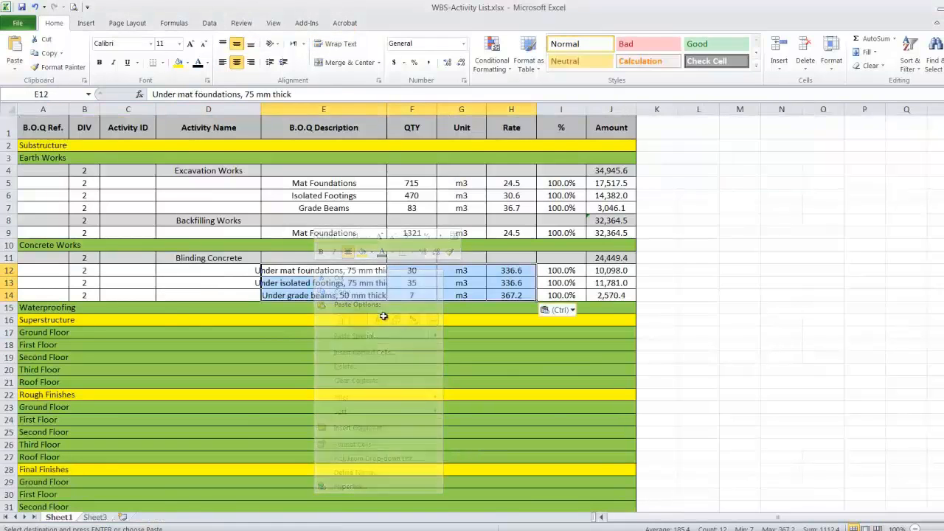
Check the Blinding Concrete total formula in J11 and fit the B.O.Q Description column's width to its text.
{"action": "double_click", "coordinate": [616, 257]}
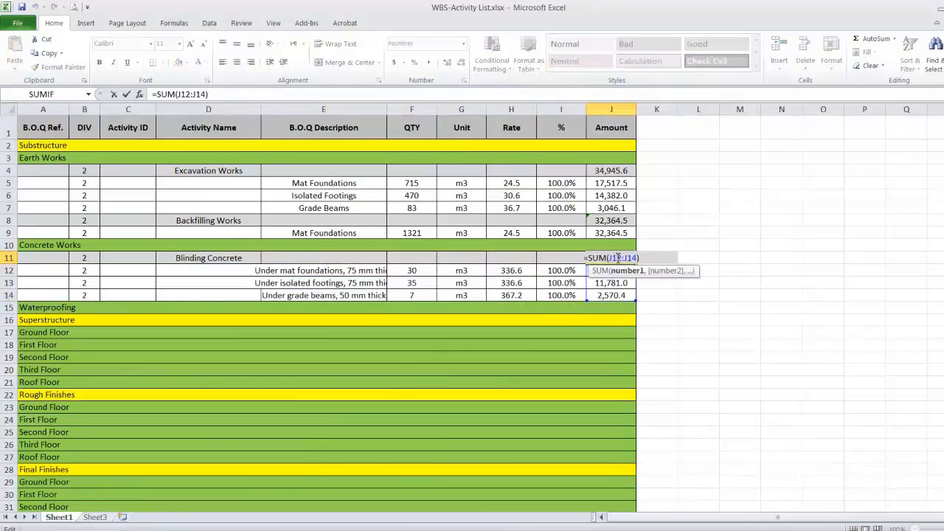
{"action": "key", "text": "Return"}
{"action": "left_click", "coordinate": [565, 273]}
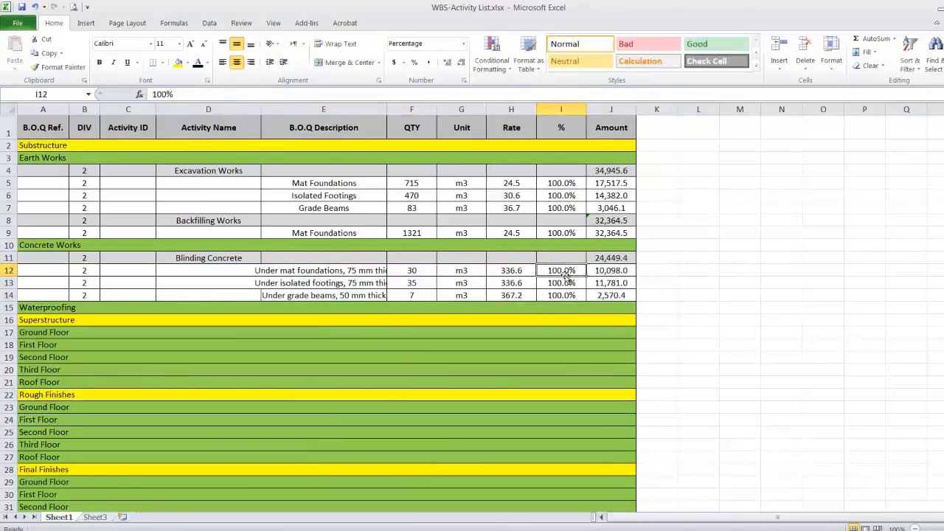
{"action": "double_click", "coordinate": [387, 109]}
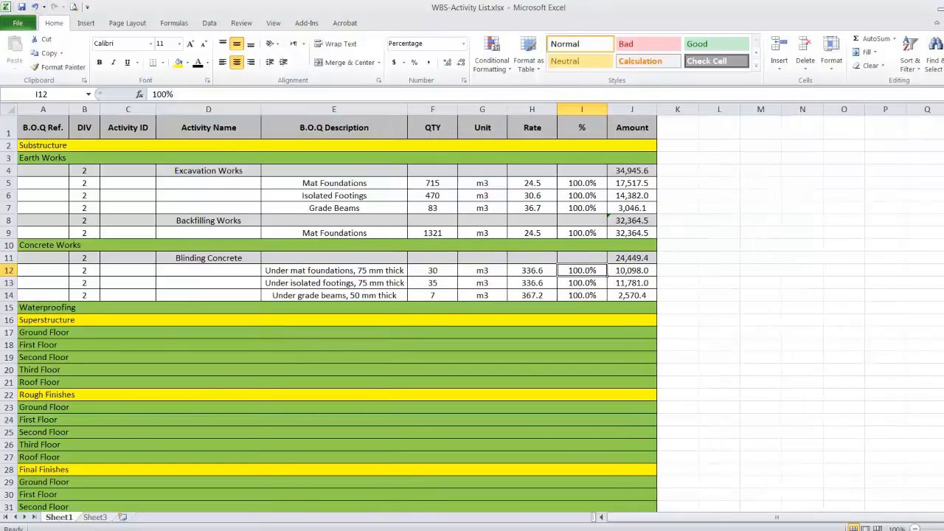
Fill the transferred blinding items in B14:E16 of Sample B.O.Q .xls with yellow.
{"action": "left_click", "coordinate": [348, 499]}
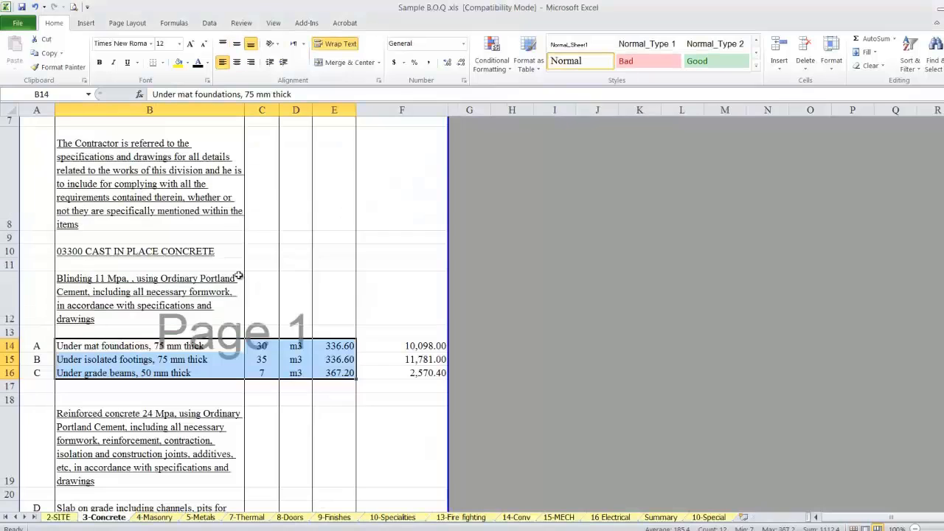
{"action": "left_click", "coordinate": [178, 62]}
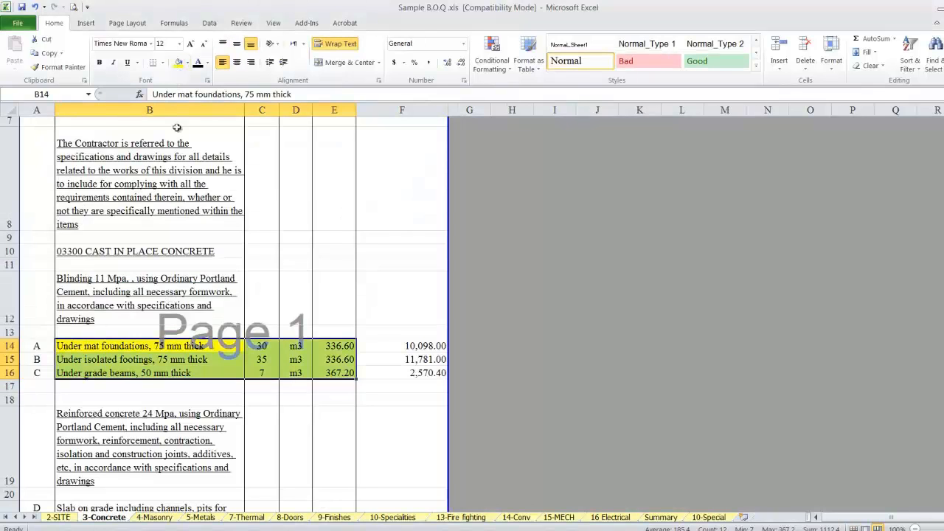
Switch to WBS-Activity List.xlsx and insert a copy of the Backfilling Works rows 8:9 above the Waterproofing row.
{"action": "scroll", "coordinate": [291, 257], "scroll_direction": "down", "scroll_amount": 2}
{"action": "scroll", "coordinate": [290, 257], "scroll_direction": "down", "scroll_amount": 1}
{"action": "scroll", "coordinate": [290, 257], "scroll_direction": "up", "scroll_amount": 1}
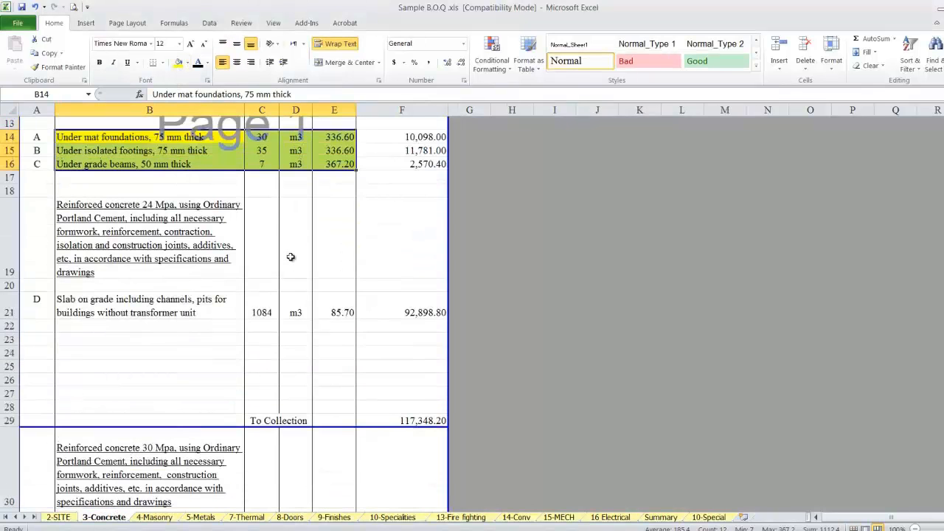
{"action": "scroll", "coordinate": [291, 257], "scroll_direction": "up", "scroll_amount": 1}
{"action": "left_click", "coordinate": [91, 390]}
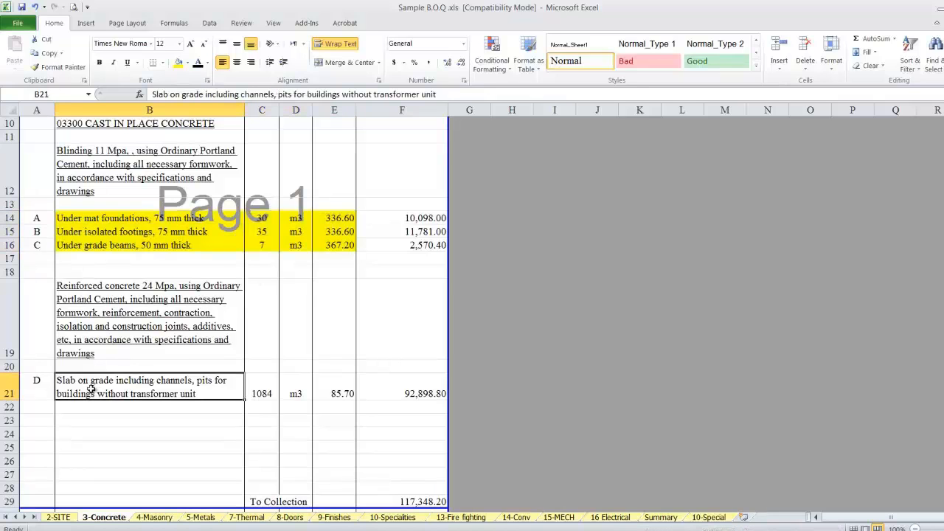
{"action": "left_click", "coordinate": [344, 530]}
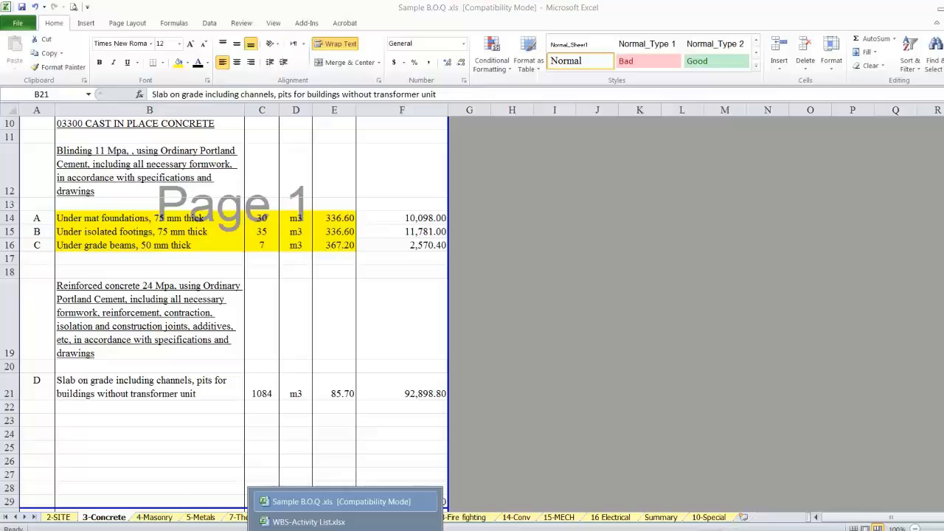
{"action": "left_click", "coordinate": [321, 523]}
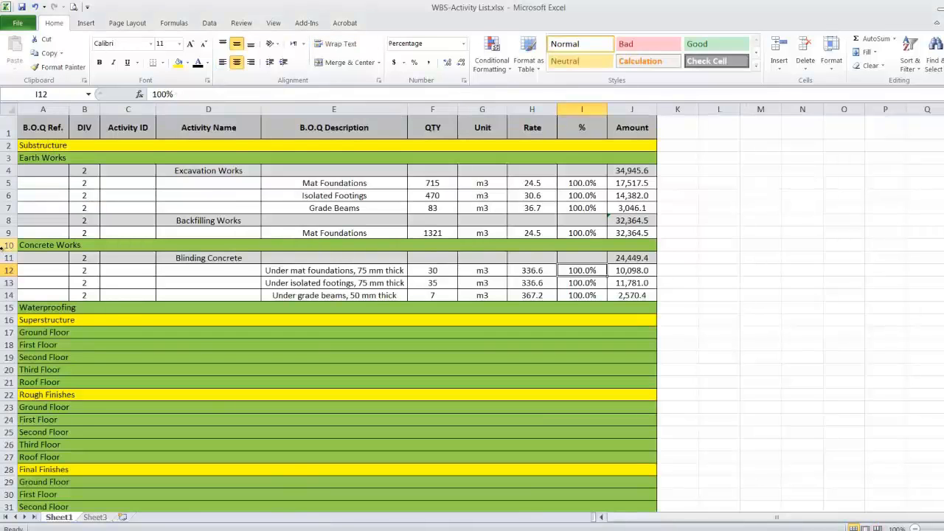
{"action": "left_click_drag", "start_coordinate": [7, 219], "coordinate": [8, 232]}
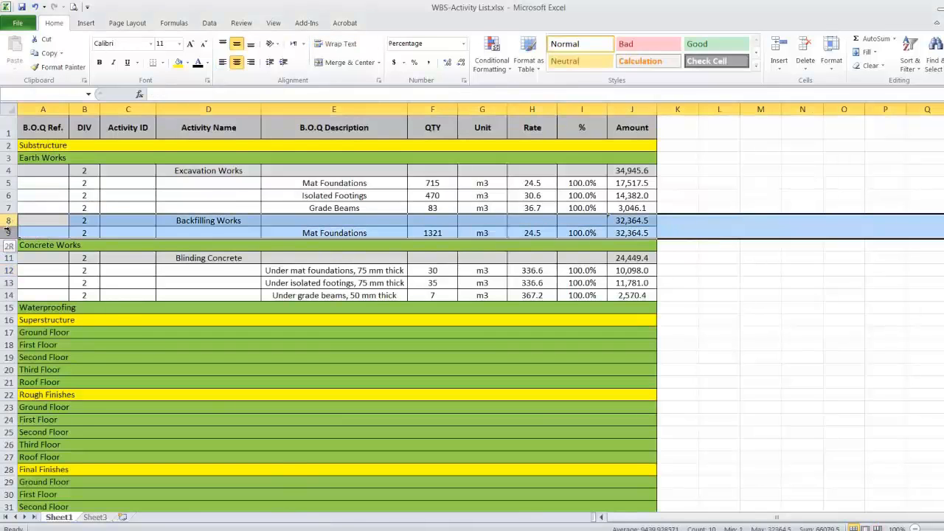
{"action": "right_click", "coordinate": [7, 232]}
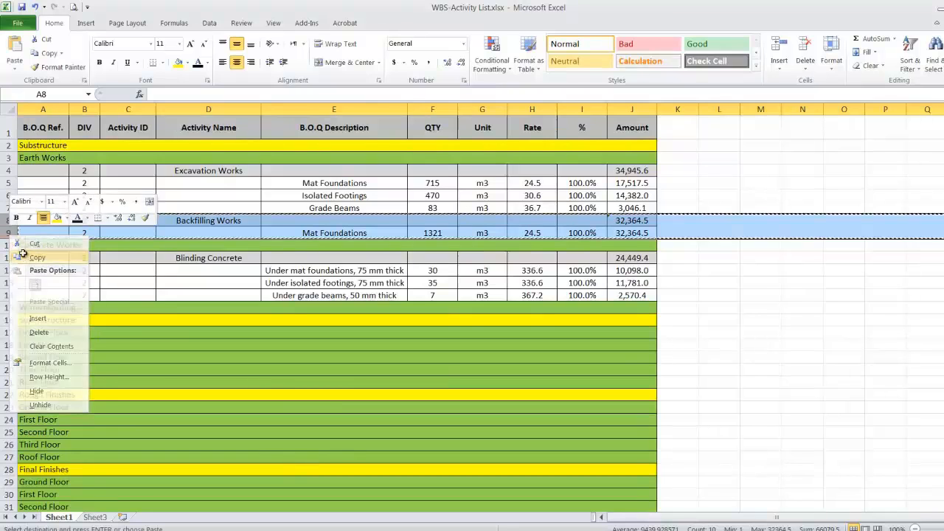
{"action": "left_click", "coordinate": [37, 256]}
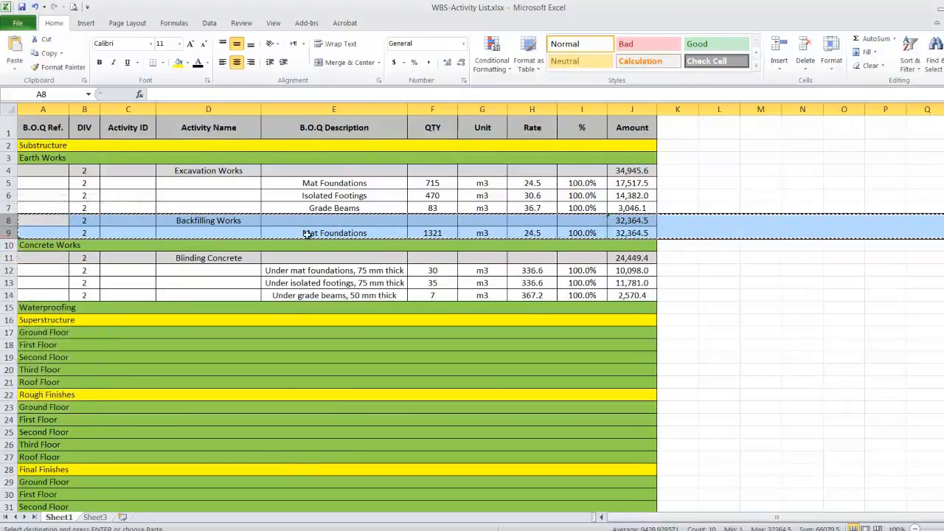
{"action": "left_click", "coordinate": [7, 306]}
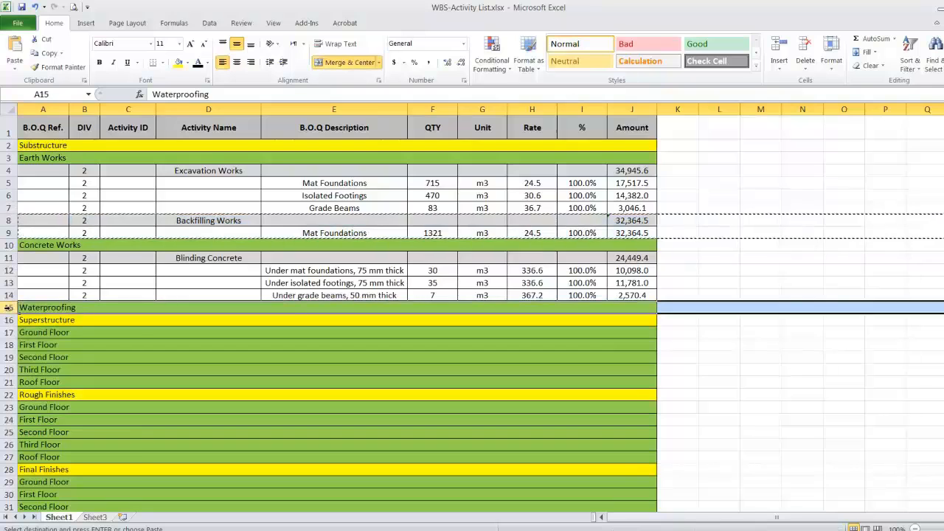
{"action": "right_click", "coordinate": [9, 307]}
{"action": "left_click", "coordinate": [89, 394]}
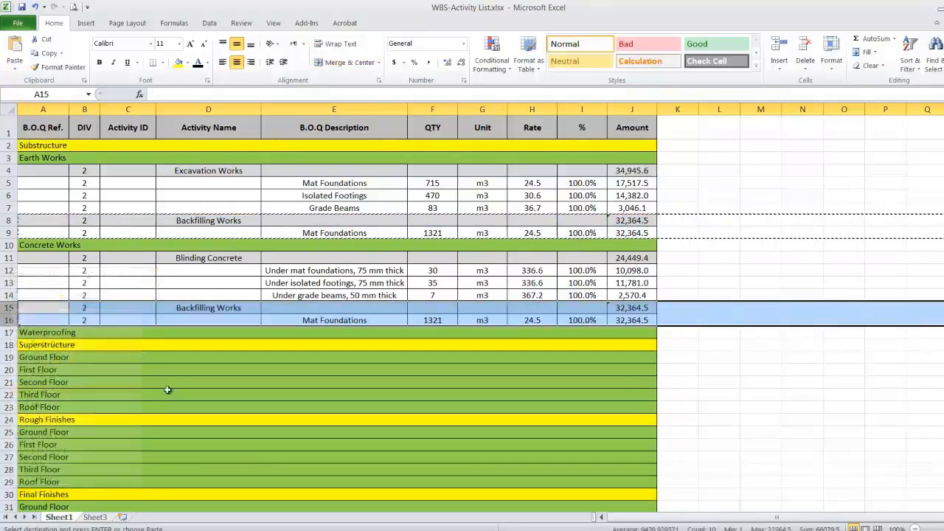
Rename the activity in D15 as Slab on Grade.
{"action": "double_click", "coordinate": [217, 307]}
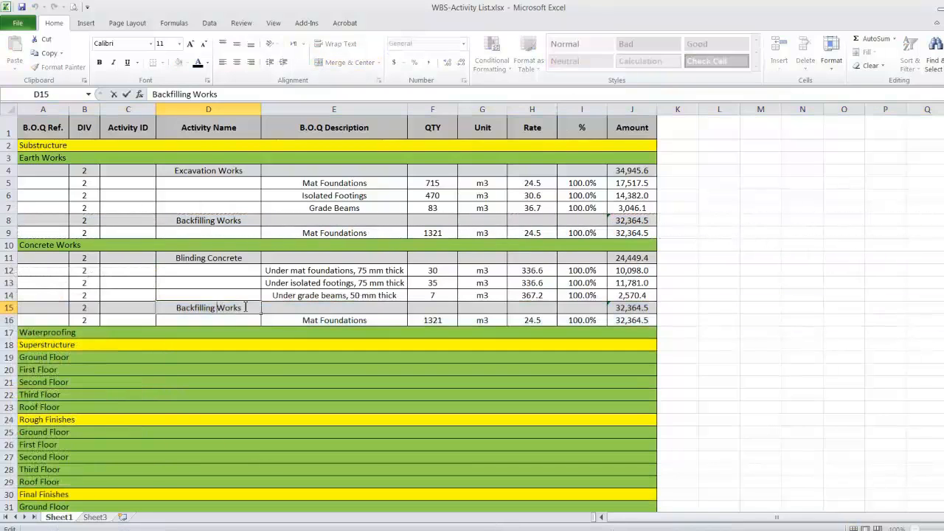
{"action": "left_click_drag", "start_coordinate": [242, 308], "coordinate": [157, 308]}
{"action": "type", "text": "Sla"}
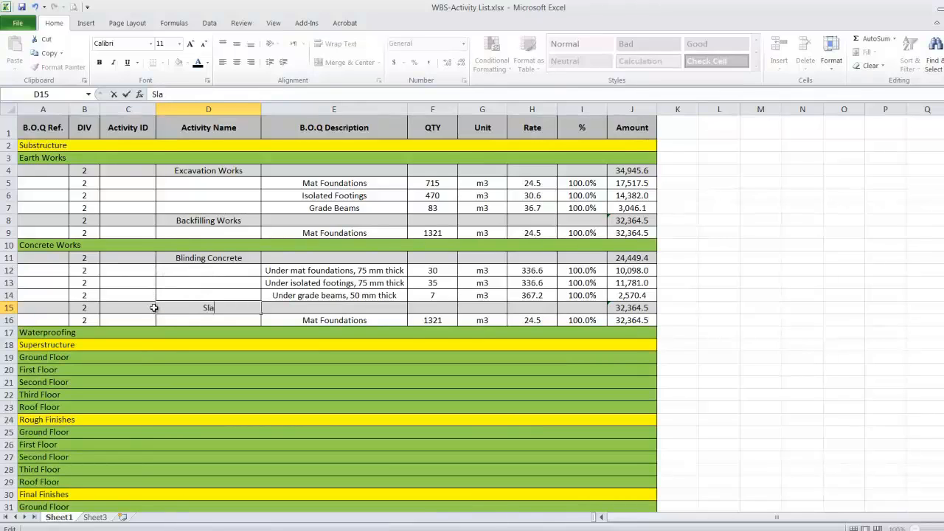
{"action": "type", "text": "b on Grade"}
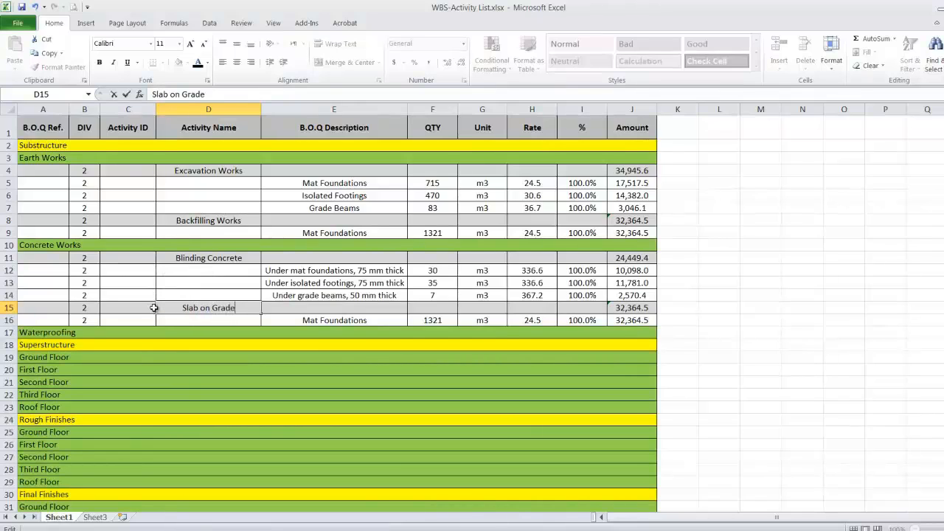
{"action": "left_click", "coordinate": [312, 319]}
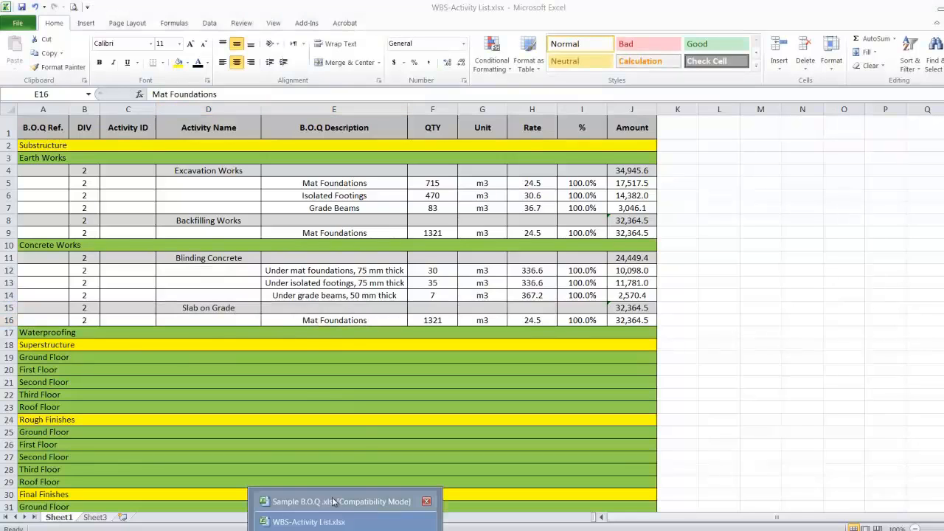
Copy the slab on grade item B21:E21 from Sample B.O.Q .xls, paste it from E16 in WBS-Activity List.xlsx with destination formatting, and save.
{"action": "left_click", "coordinate": [337, 500]}
{"action": "left_click_drag", "start_coordinate": [123, 383], "coordinate": [339, 385]}
{"action": "right_click", "coordinate": [339, 385]}
{"action": "left_click", "coordinate": [367, 180]}
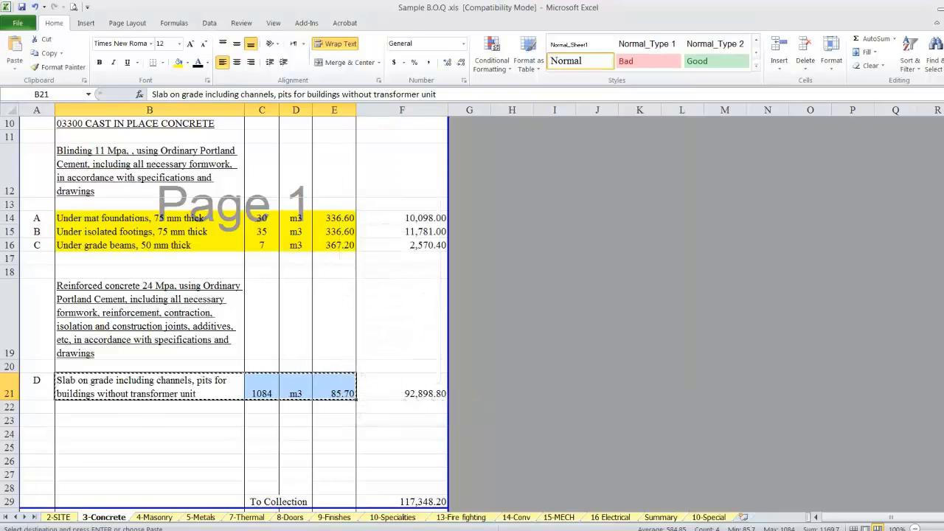
{"action": "left_click", "coordinate": [323, 522]}
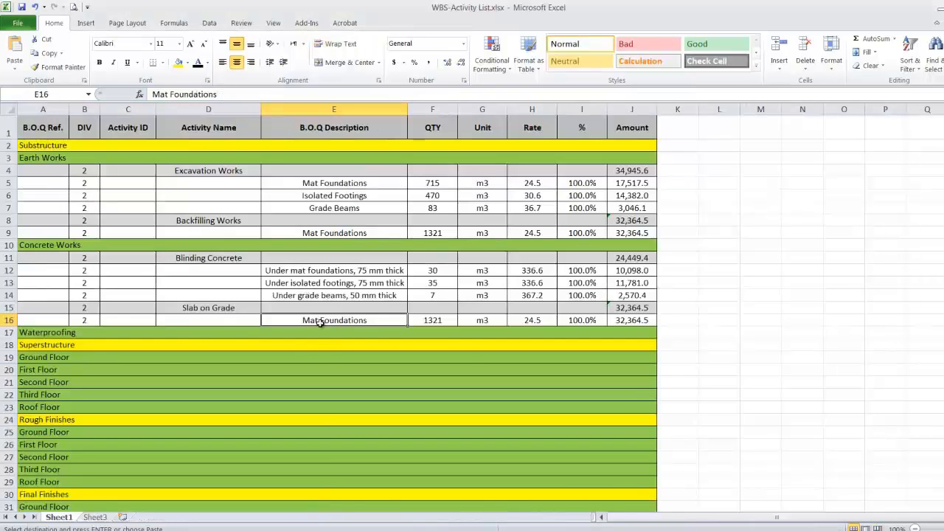
{"action": "right_click", "coordinate": [320, 323]}
{"action": "left_click", "coordinate": [371, 152]}
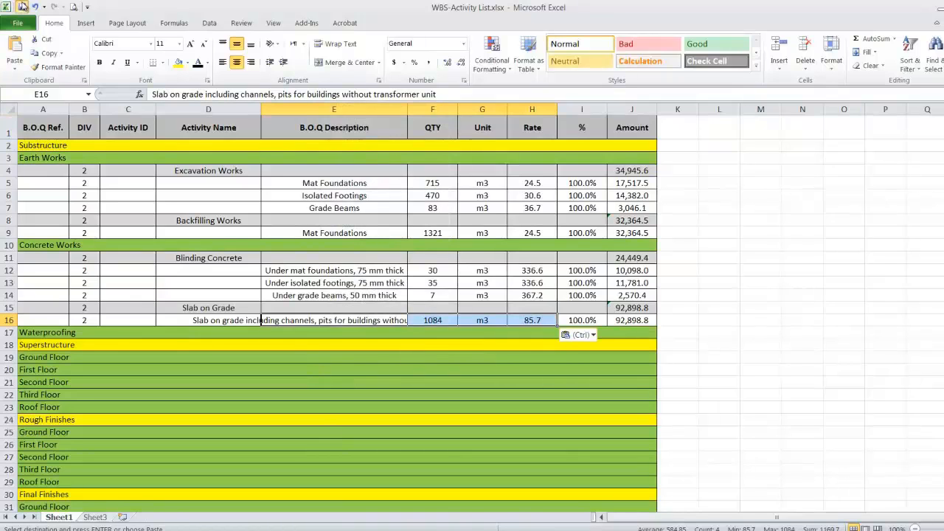
{"action": "left_click", "coordinate": [21, 6]}
Fill the transferred slab on grade item B21:E21 in Sample B.O.Q .xls with yellow.
{"action": "left_click", "coordinate": [309, 530]}
{"action": "left_click", "coordinate": [300, 502]}
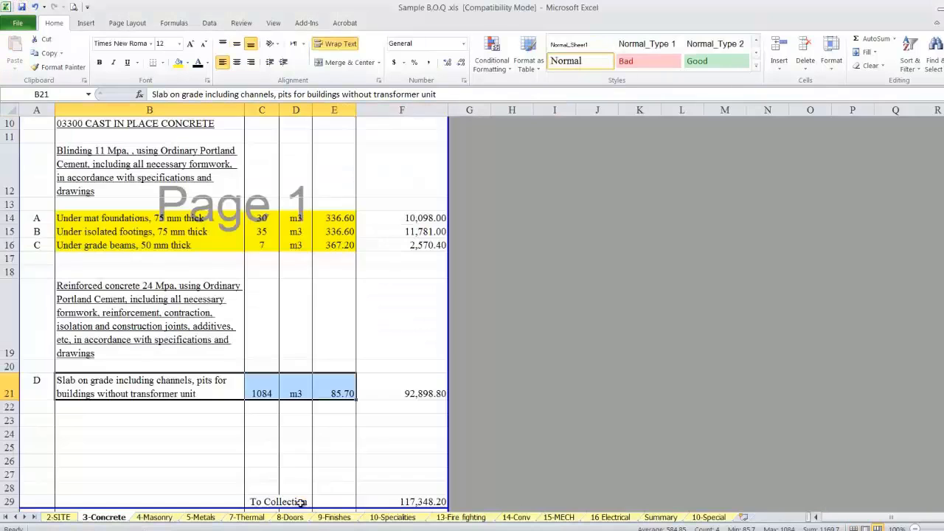
{"action": "left_click", "coordinate": [177, 64]}
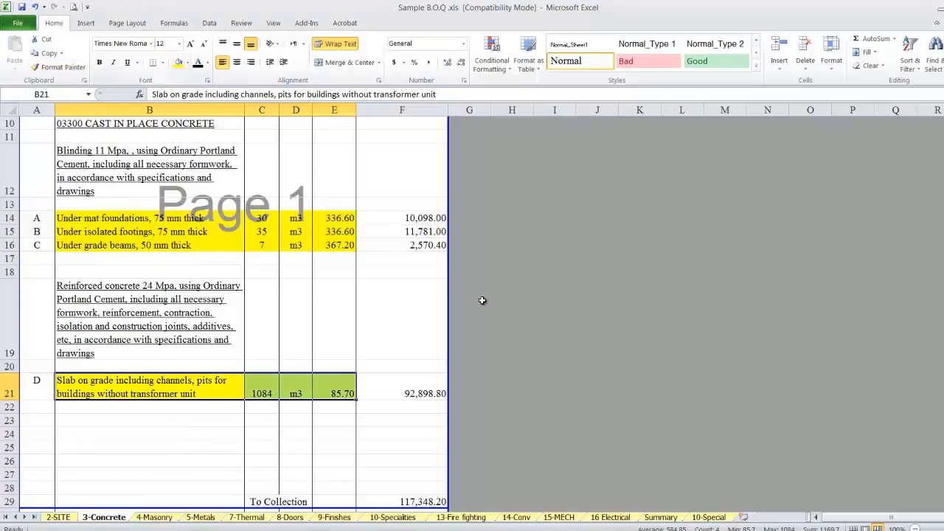
Delete the blank row between Isolated Footings and Grade Beams under the 30 Mpa reinforced concrete heading on the 3-Concrete sheet.
{"action": "scroll", "coordinate": [289, 332], "scroll_direction": "down", "scroll_amount": 3}
{"action": "scroll", "coordinate": [289, 333], "scroll_direction": "down", "scroll_amount": 1}
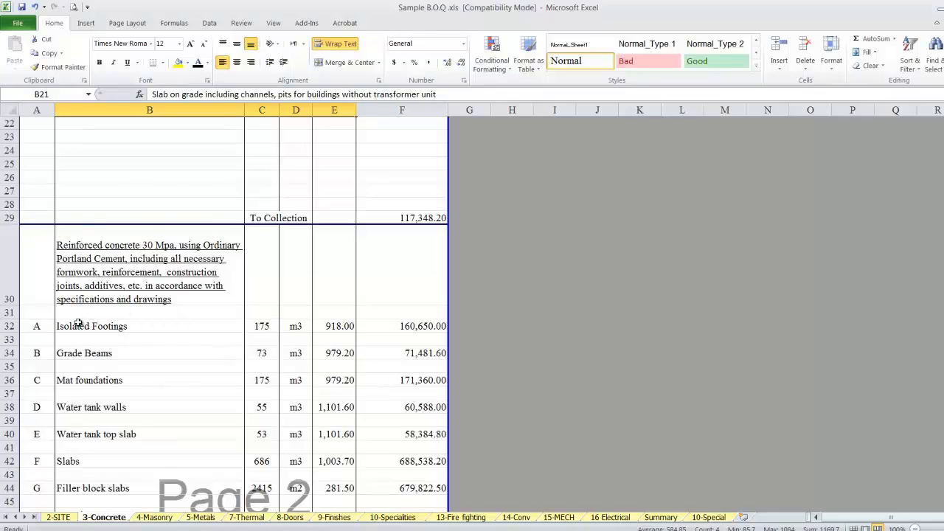
{"action": "scroll", "coordinate": [78, 323], "scroll_direction": "down", "scroll_amount": 1}
{"action": "left_click", "coordinate": [7, 299]}
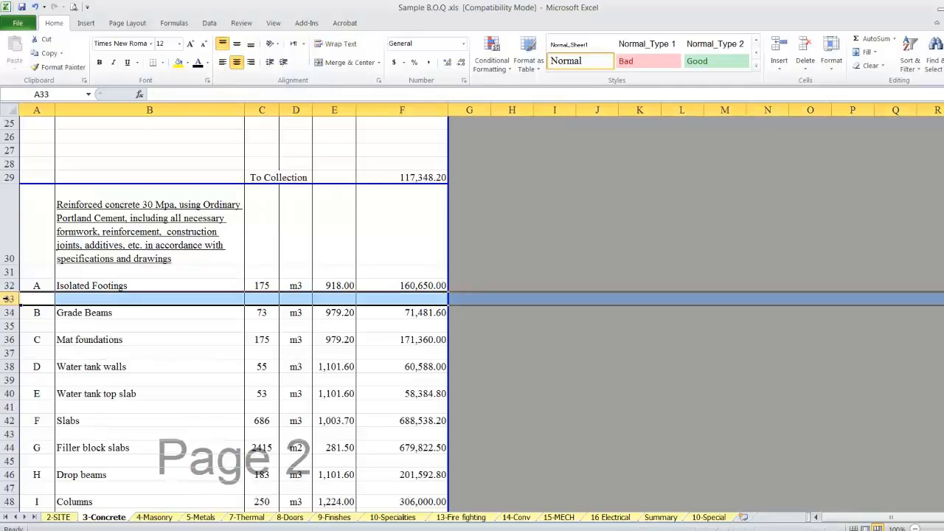
{"action": "right_click", "coordinate": [7, 299]}
{"action": "left_click", "coordinate": [91, 153]}
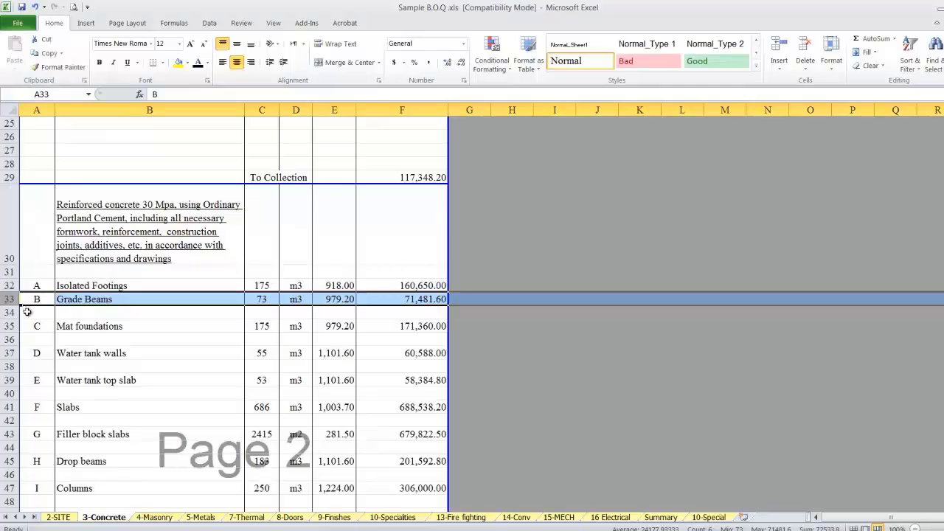
{"action": "left_click", "coordinate": [110, 326]}
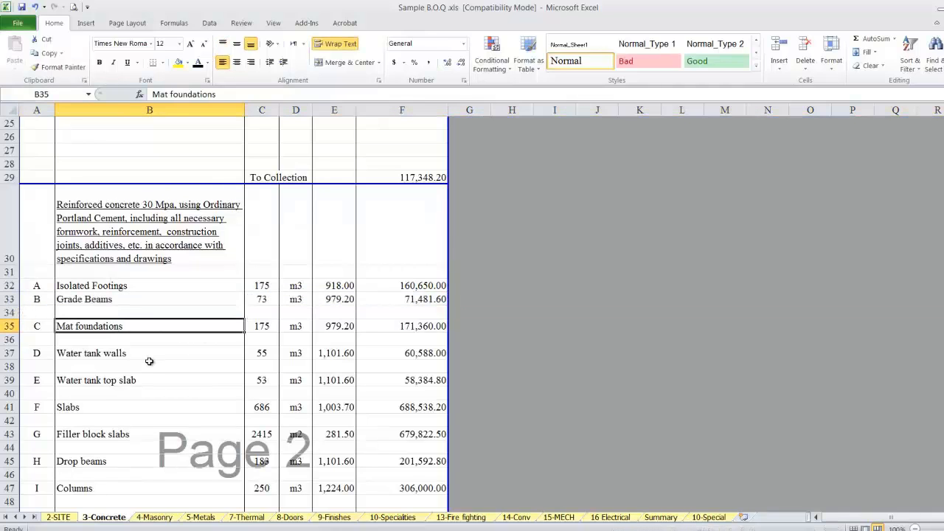
{"action": "left_click", "coordinate": [101, 300]}
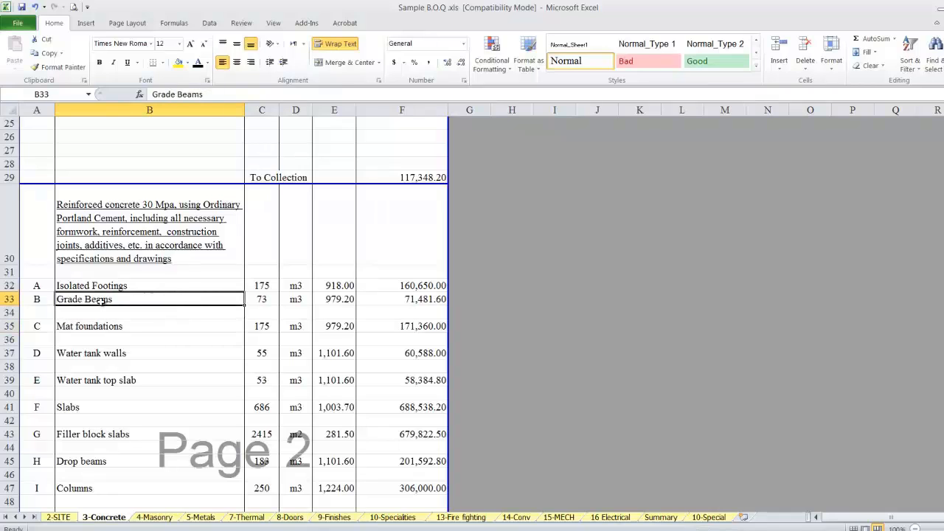
{"action": "left_click", "coordinate": [104, 285]}
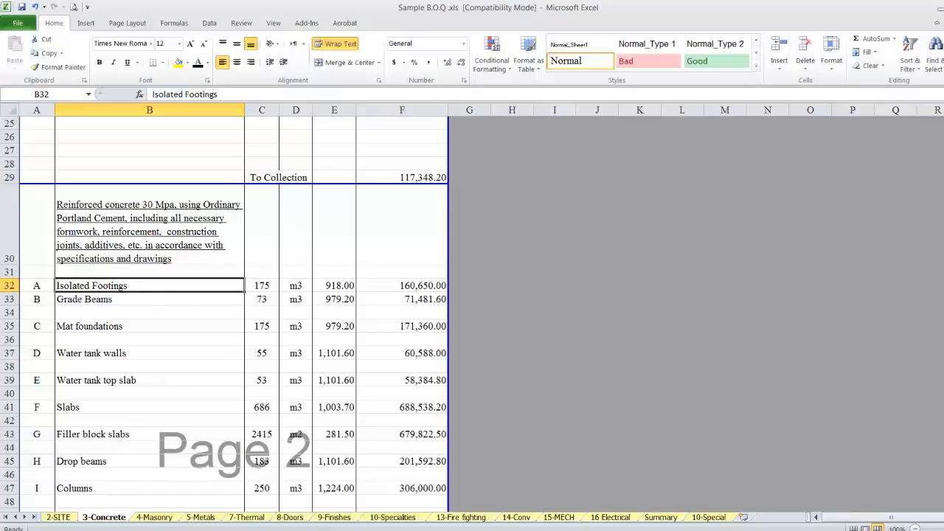
Switch to WBS-Activity List.xlsx and insert a copy of the Blinding Concrete rows 11:14 above the Slab on Grade row.
{"action": "left_click", "coordinate": [345, 530]}
{"action": "left_click", "coordinate": [316, 522]}
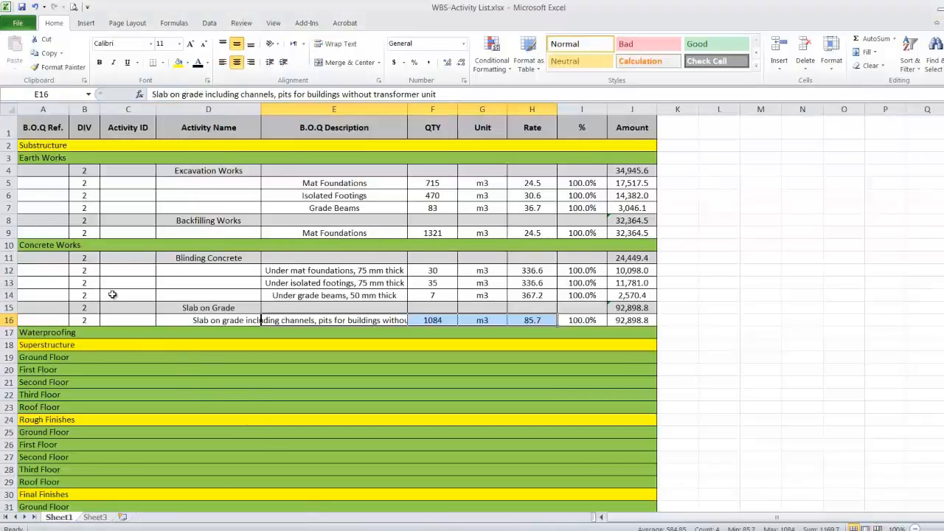
{"action": "left_click_drag", "start_coordinate": [8, 307], "coordinate": [8, 314]}
{"action": "left_click_drag", "start_coordinate": [8, 258], "coordinate": [9, 295]}
{"action": "right_click", "coordinate": [9, 295]}
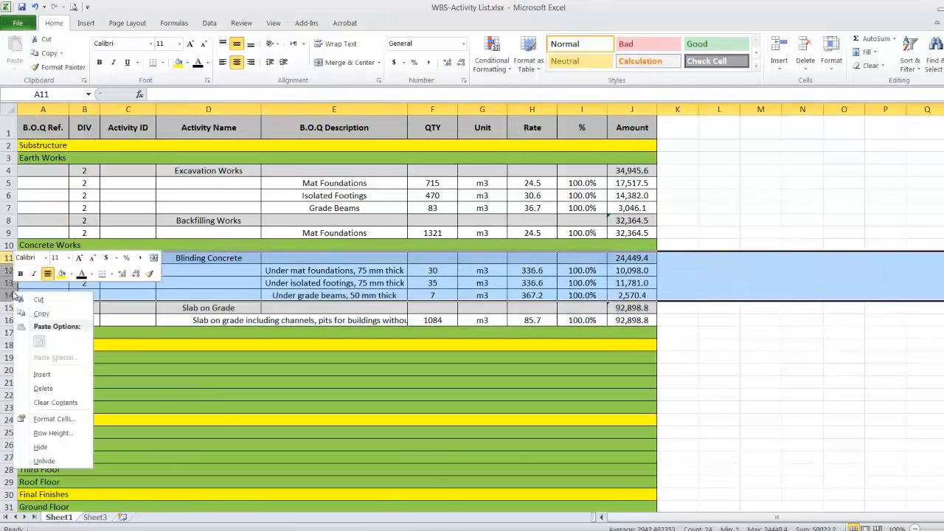
{"action": "left_click", "coordinate": [41, 313]}
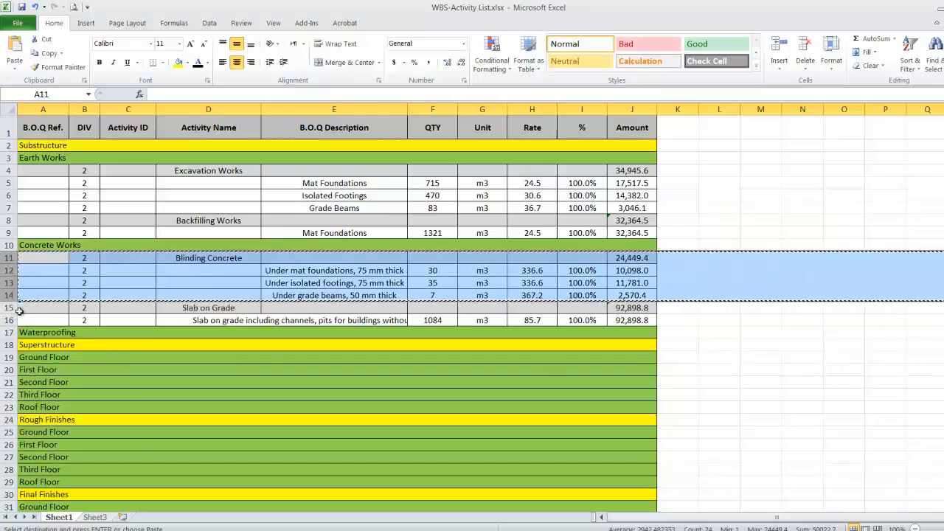
{"action": "left_click", "coordinate": [8, 307]}
{"action": "right_click", "coordinate": [8, 307]}
{"action": "left_click", "coordinate": [58, 390]}
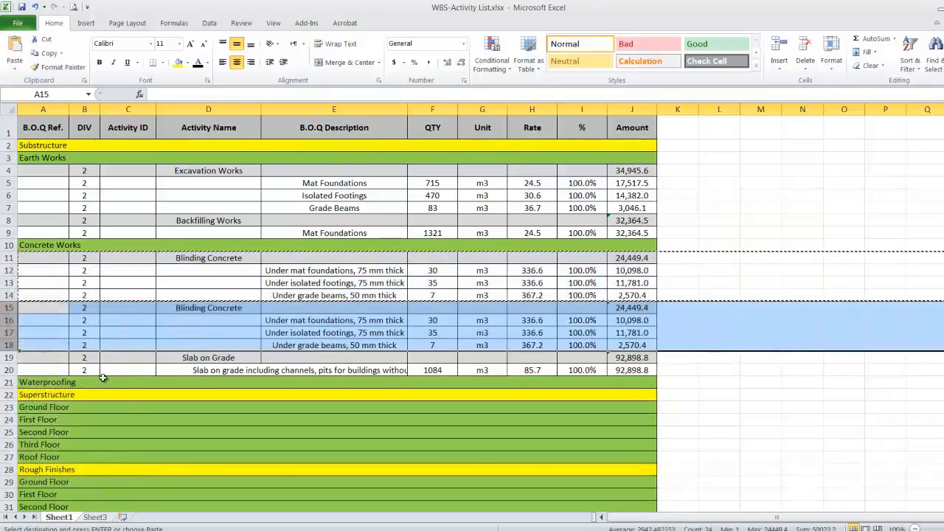
{"action": "left_click", "coordinate": [152, 322]}
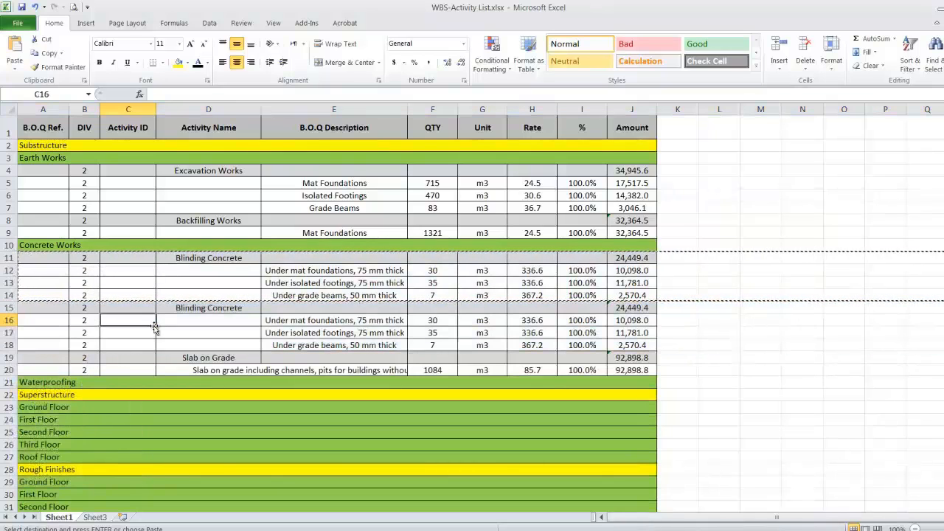
Set the DIV value to 3 for all concrete works rows in B11:B20.
{"action": "left_click", "coordinate": [85, 259]}
{"action": "key", "text": "Down"}
{"action": "type", "text": "3 3 3 3 3"}
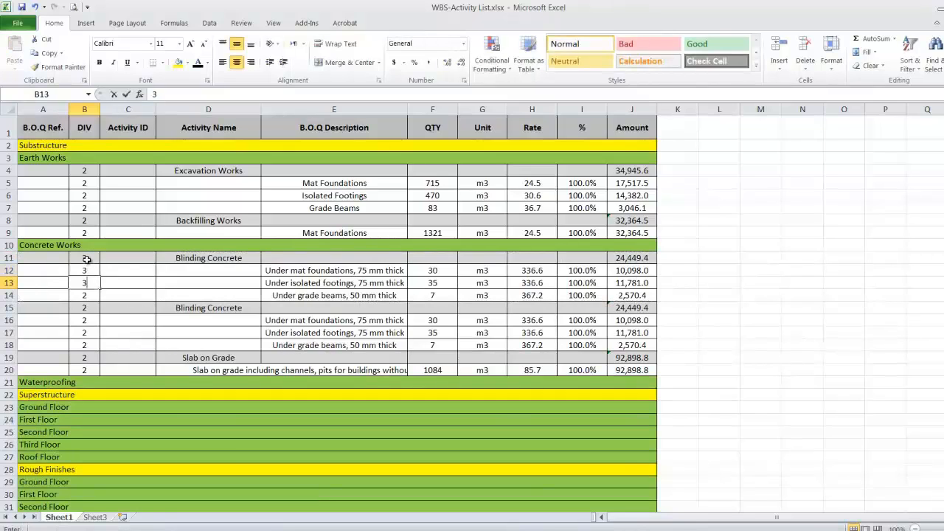
{"action": "key", "text": "Return"}
{"action": "type", "text": "3"}
{"action": "key", "text": "Return"}
{"action": "type", "text": "3"}
{"action": "key", "text": "Return"}
{"action": "key", "text": "Return"}
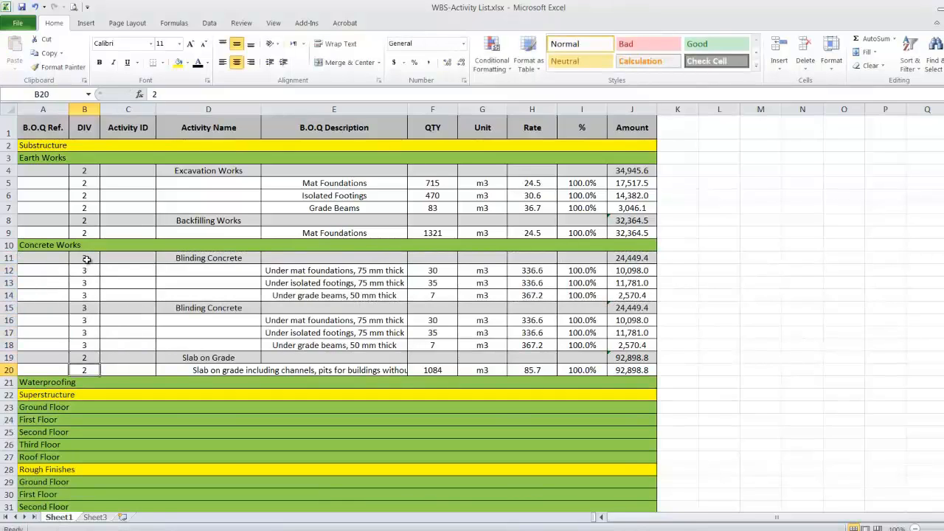
{"action": "key", "text": "Up"}
{"action": "type", "text": "3"}
{"action": "key", "text": "Return"}
{"action": "type", "text": "3"}
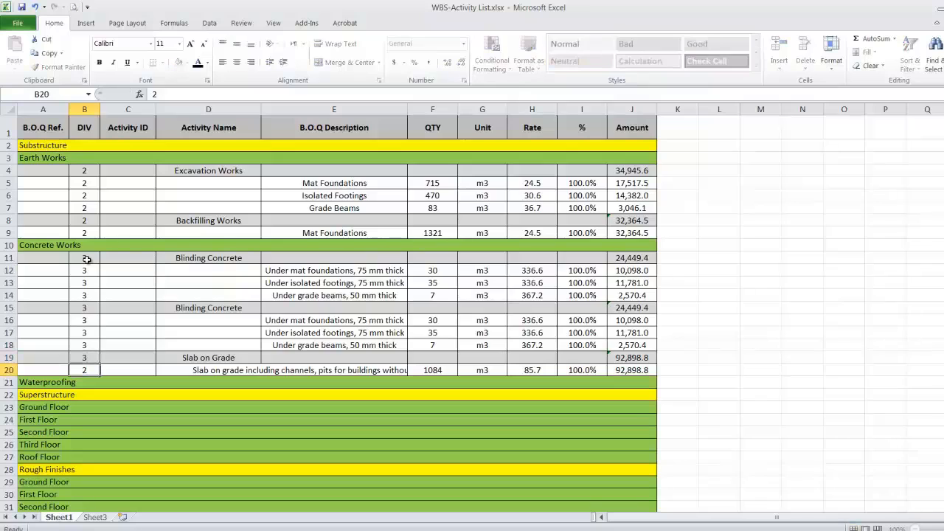
{"action": "key", "text": "Return"}
Rename the second Blinding Concrete heading in D15 as R.C Footing and clear the copied item details in E16:H18.
{"action": "left_click", "coordinate": [212, 307]}
{"action": "double_click", "coordinate": [201, 308]}
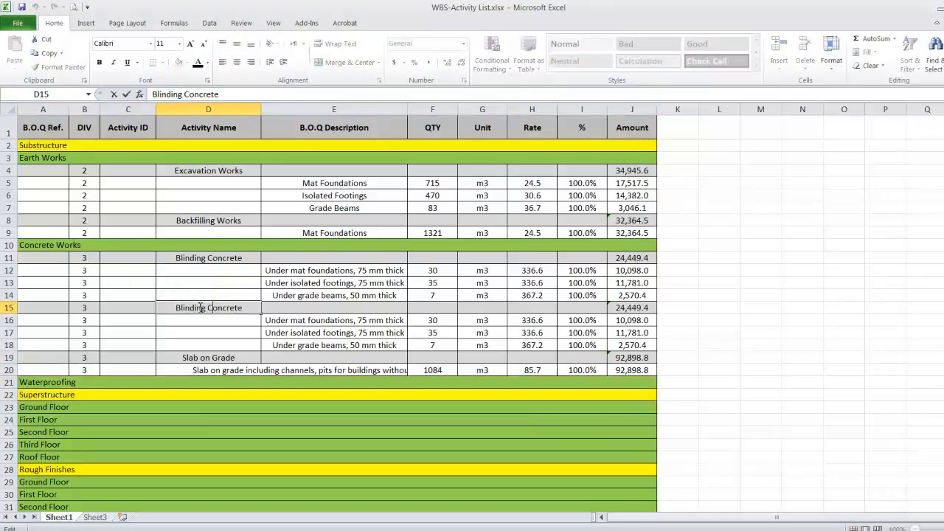
{"action": "left_click_drag", "start_coordinate": [208, 308], "coordinate": [166, 307]}
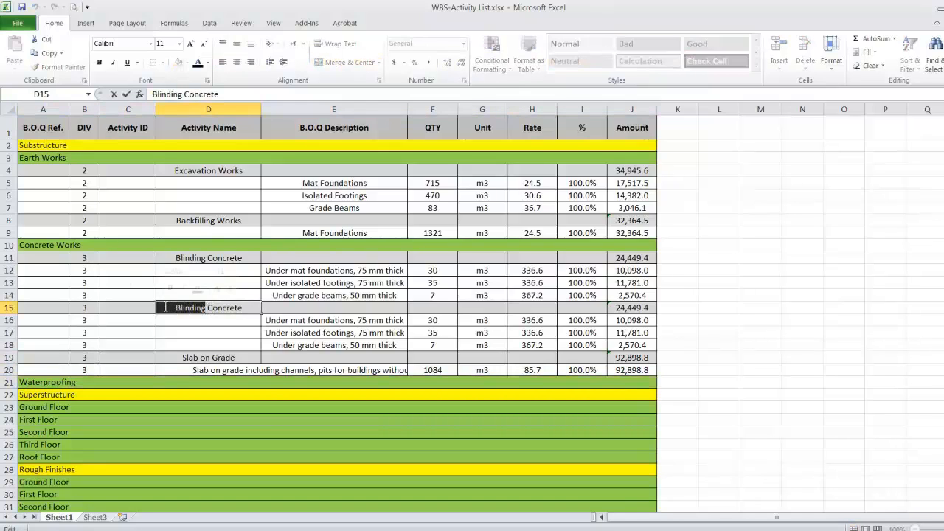
{"action": "left_click_drag", "start_coordinate": [249, 311], "coordinate": [94, 291]}
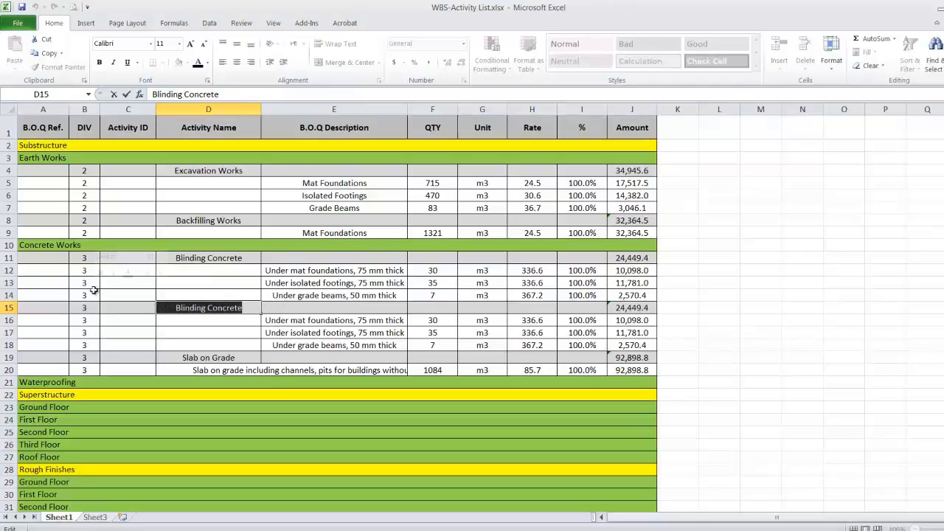
{"action": "type", "text": "R.C Footing"}
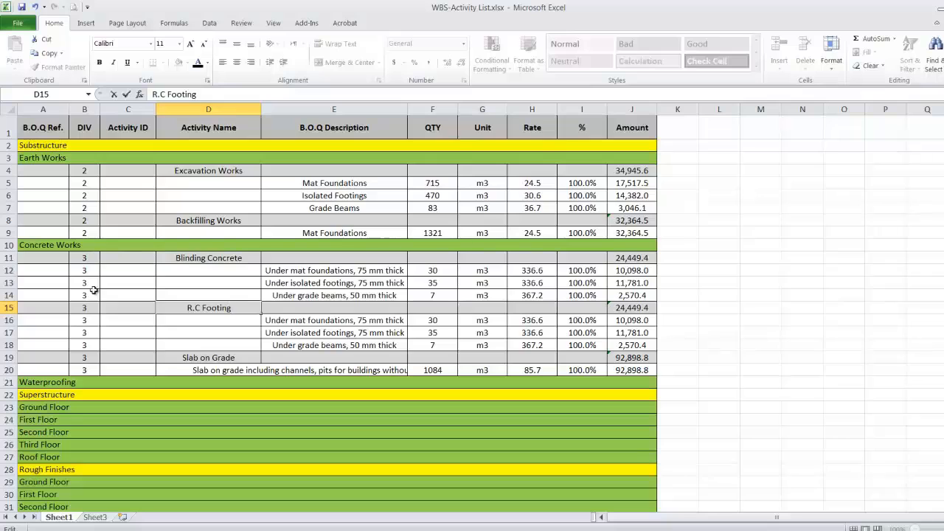
{"action": "left_click_drag", "start_coordinate": [281, 322], "coordinate": [524, 345]}
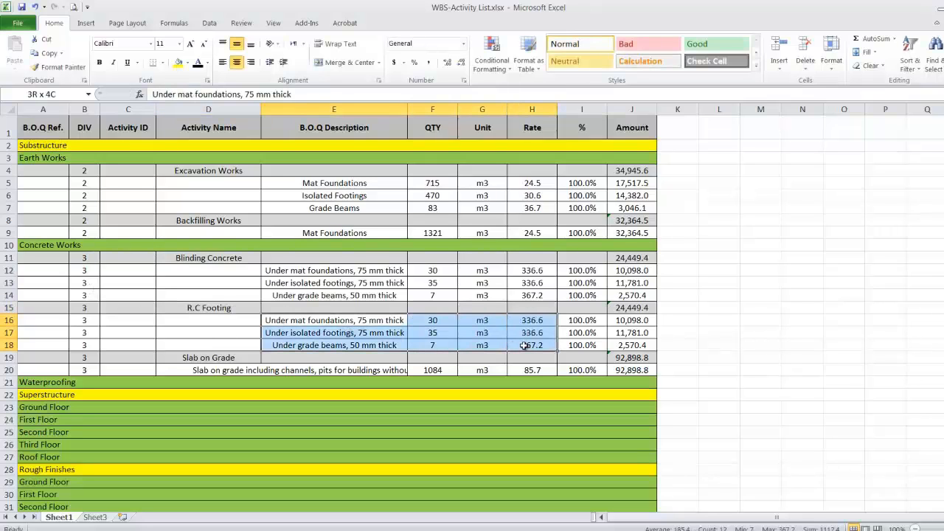
{"action": "key", "text": "Delete"}
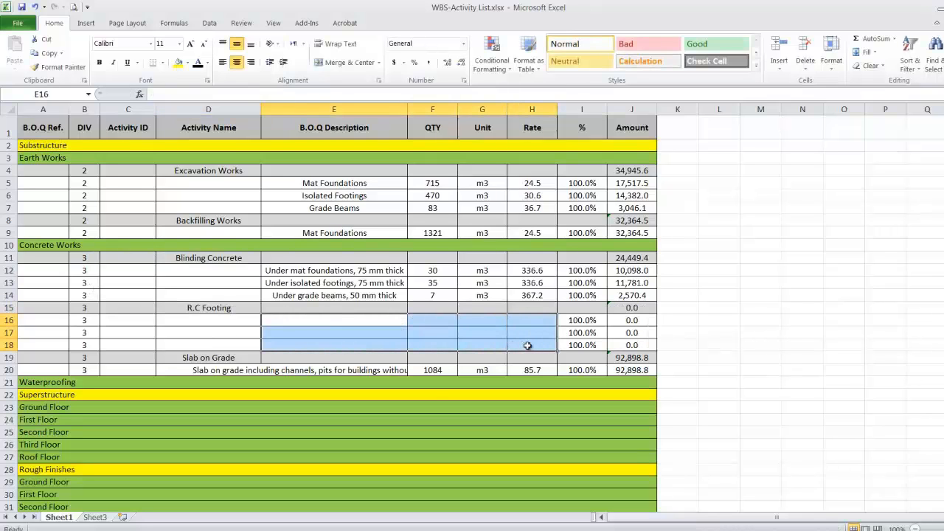
Copy the Isolated Footings item B32:E32 from Sample B.O.Q .xls into WBS-Activity List.xlsx starting at E16, without its source formatting.
{"action": "left_click", "coordinate": [316, 500]}
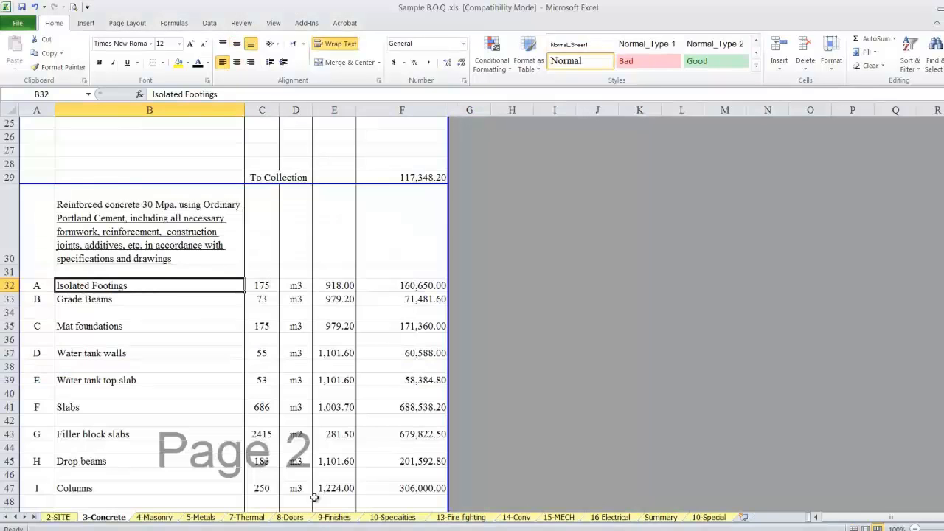
{"action": "left_click_drag", "start_coordinate": [87, 287], "coordinate": [331, 289]}
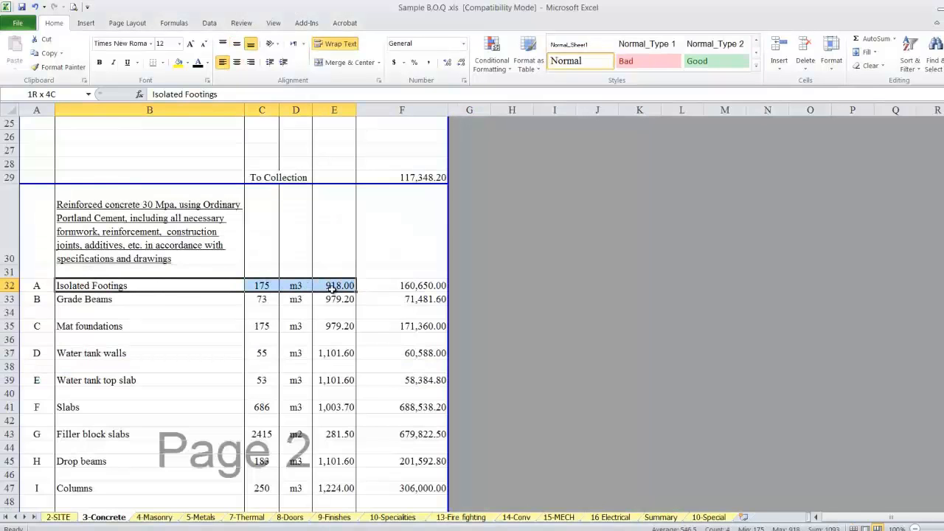
{"action": "right_click", "coordinate": [331, 288]}
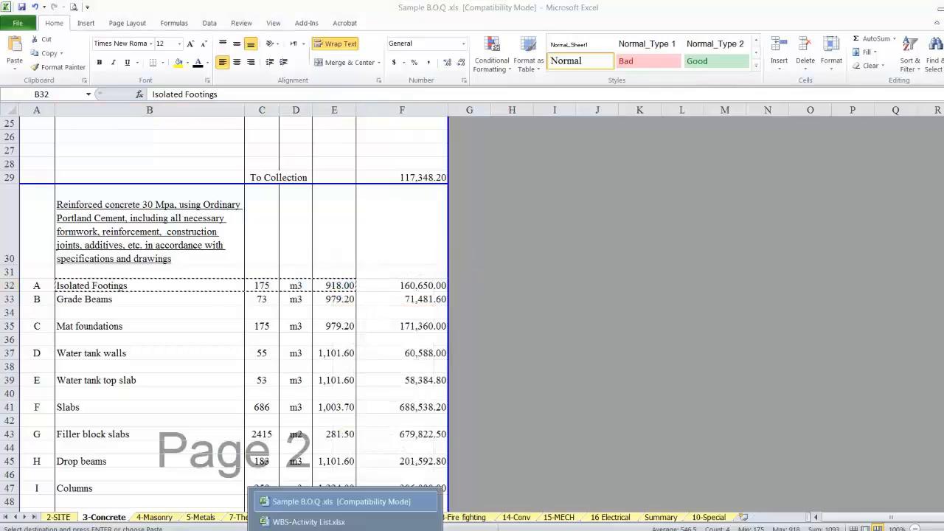
{"action": "left_click", "coordinate": [295, 516]}
{"action": "right_click", "coordinate": [336, 321]}
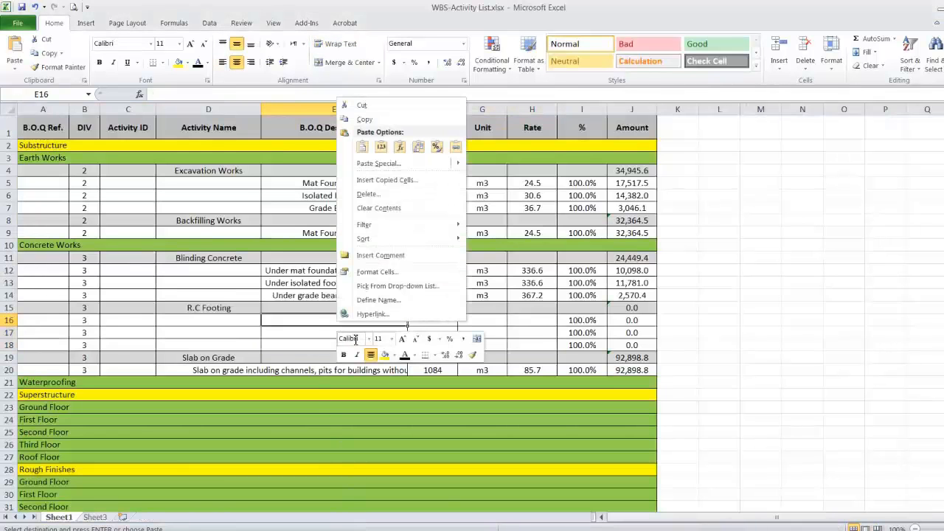
{"action": "left_click", "coordinate": [392, 143]}
Switch to Sample B.O.Q .xls and fill the transferred Isolated Footings item B32:E32 with yellow.
{"action": "left_click", "coordinate": [296, 519]}
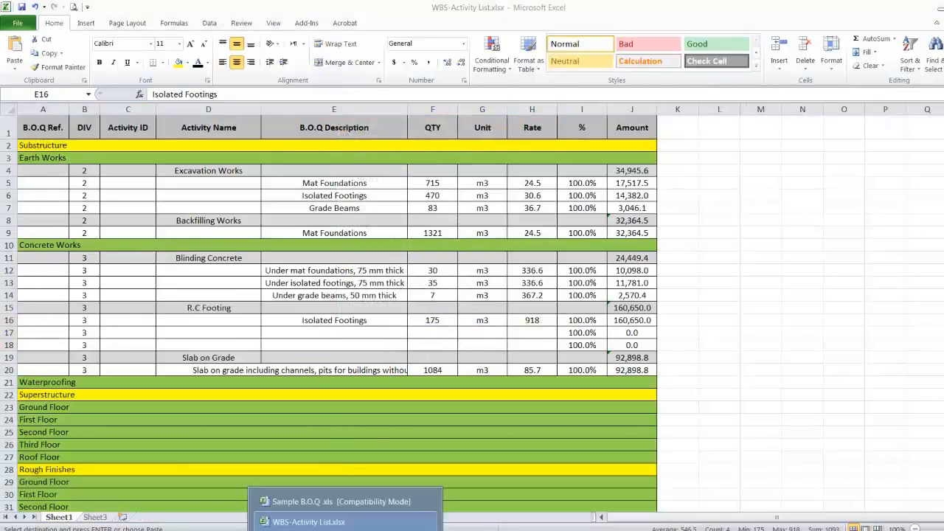
{"action": "left_click", "coordinate": [325, 499]}
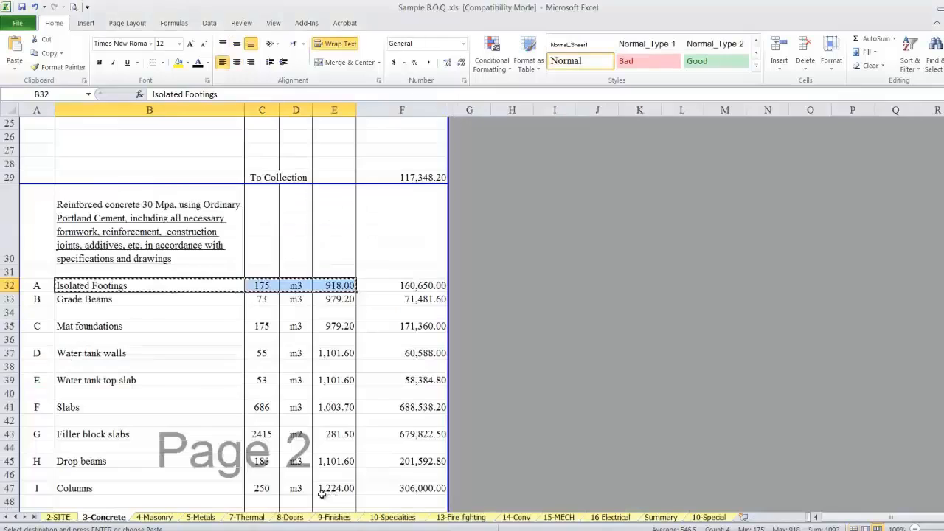
{"action": "left_click", "coordinate": [177, 62]}
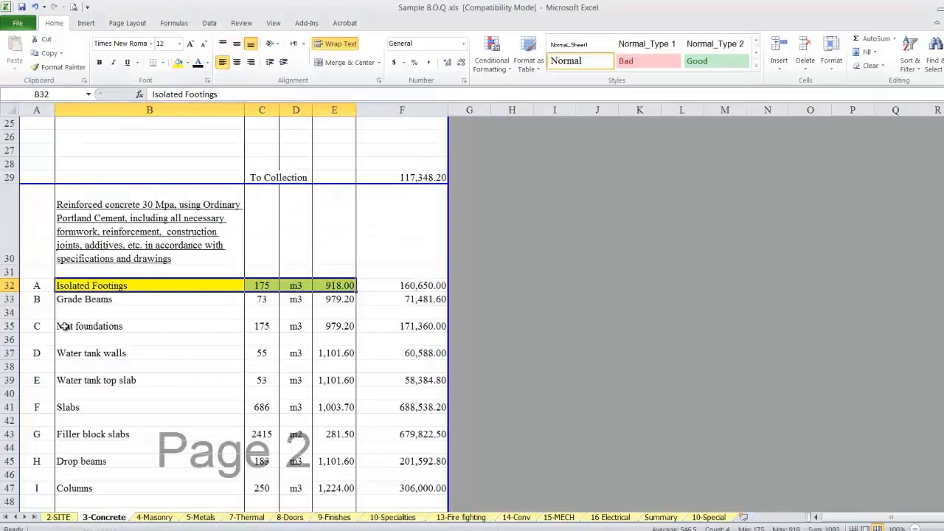
Copy the Mat foundations item B35:E35 into WBS-Activity List.xlsx starting at E17, without its source formatting.
{"action": "left_click_drag", "start_coordinate": [65, 326], "coordinate": [335, 326]}
{"action": "right_click", "coordinate": [330, 330]}
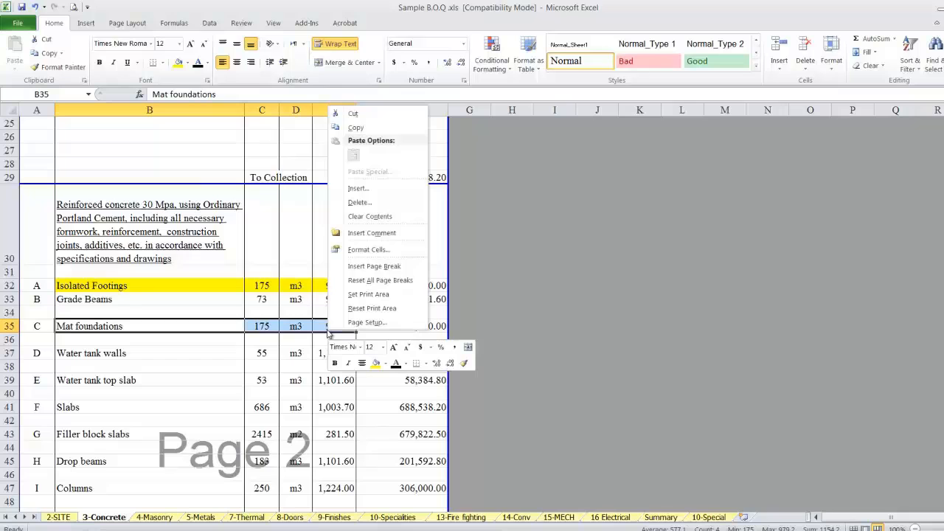
{"action": "left_click", "coordinate": [355, 127]}
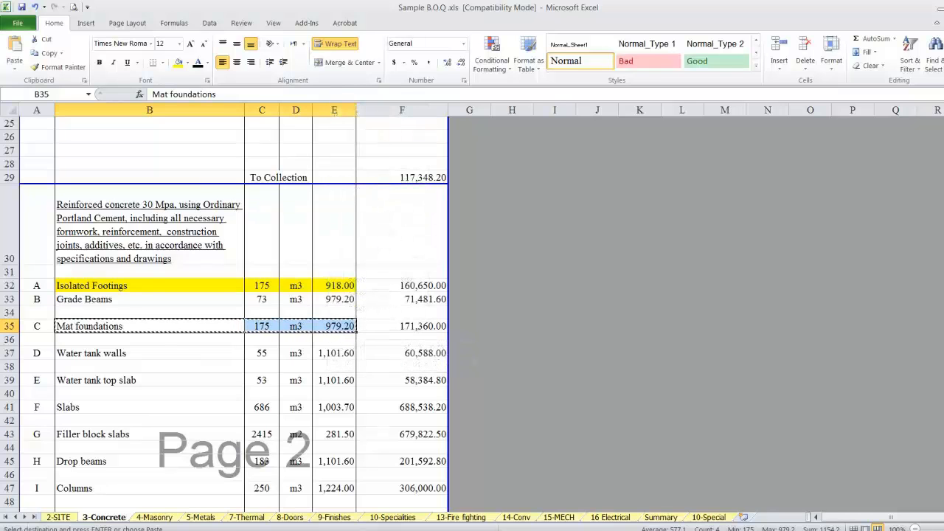
{"action": "left_click", "coordinate": [317, 519]}
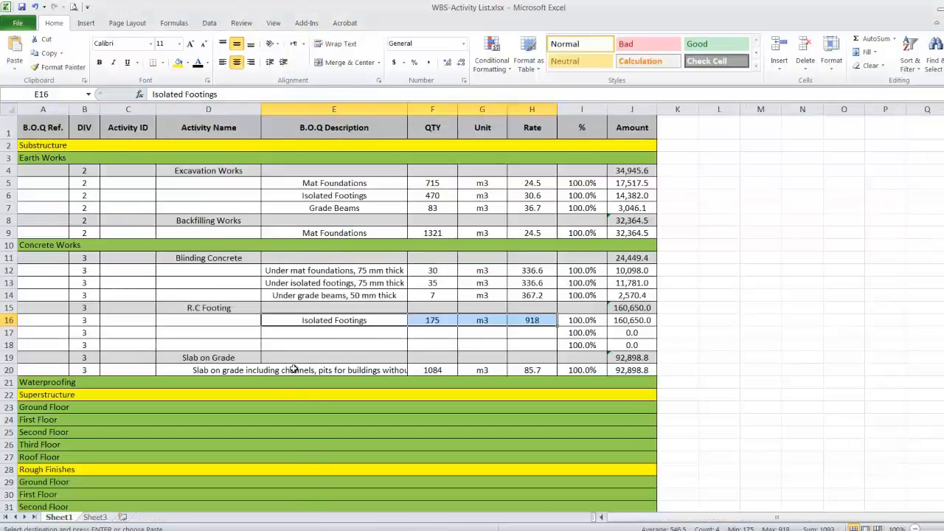
{"action": "right_click", "coordinate": [316, 333]}
{"action": "left_click", "coordinate": [359, 158]}
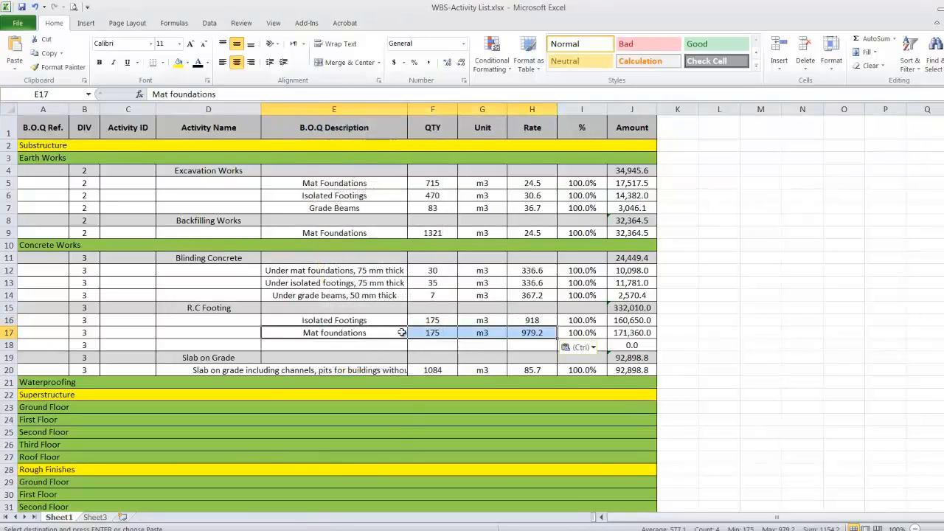
Switch to Sample B.O.Q .xls and fill the transferred Mat foundations item B35:E35 with yellow.
{"action": "left_click", "coordinate": [353, 525]}
{"action": "left_click", "coordinate": [339, 506]}
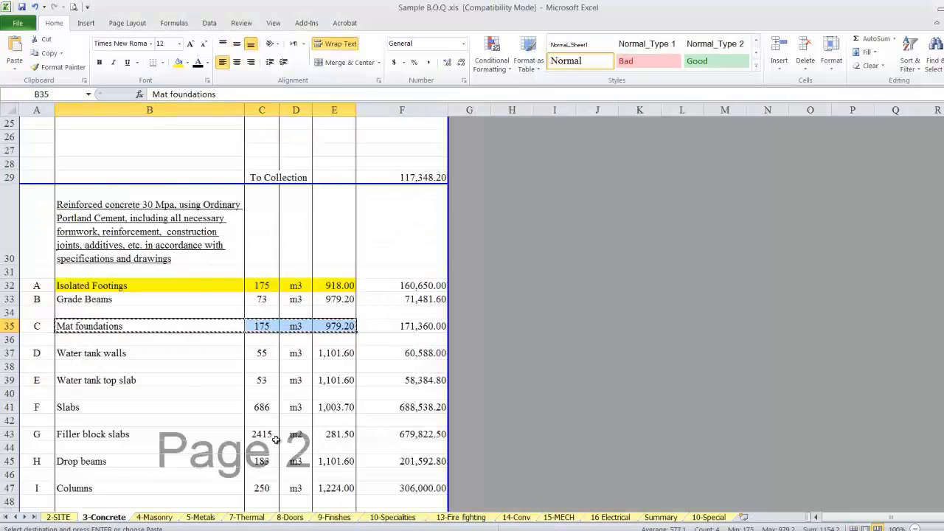
{"action": "left_click", "coordinate": [178, 62]}
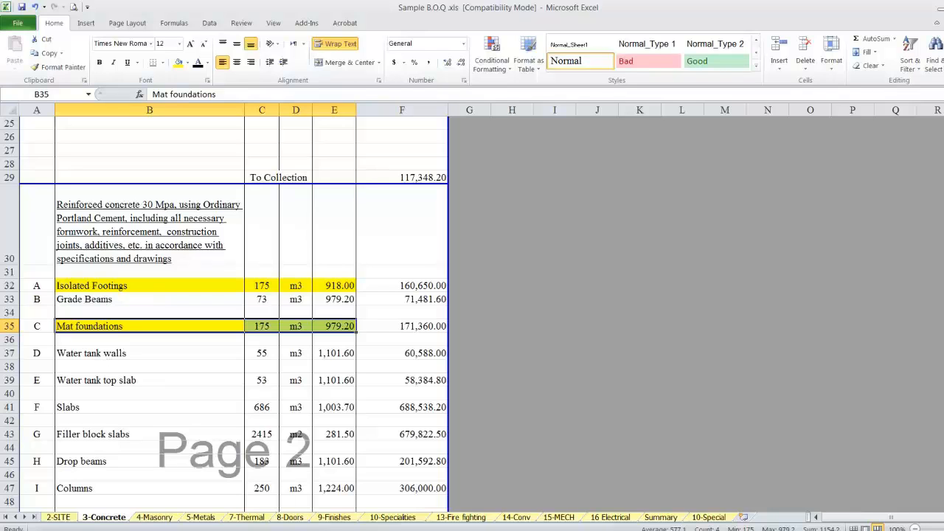
Switch to WBS-Activity List.xlsx, delete the unused row 18 under R.C Footing and check the sum formula in J15.
{"action": "left_click", "coordinate": [347, 519]}
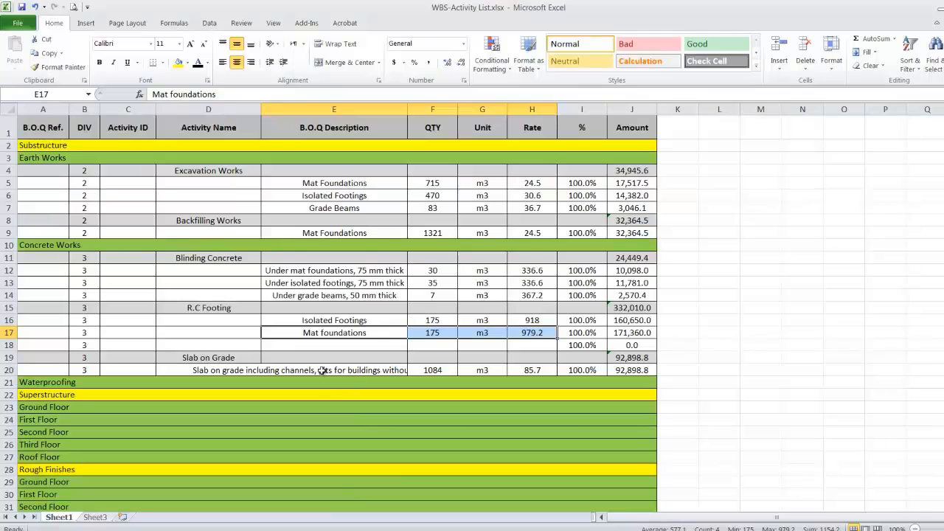
{"action": "right_click", "coordinate": [6, 345]}
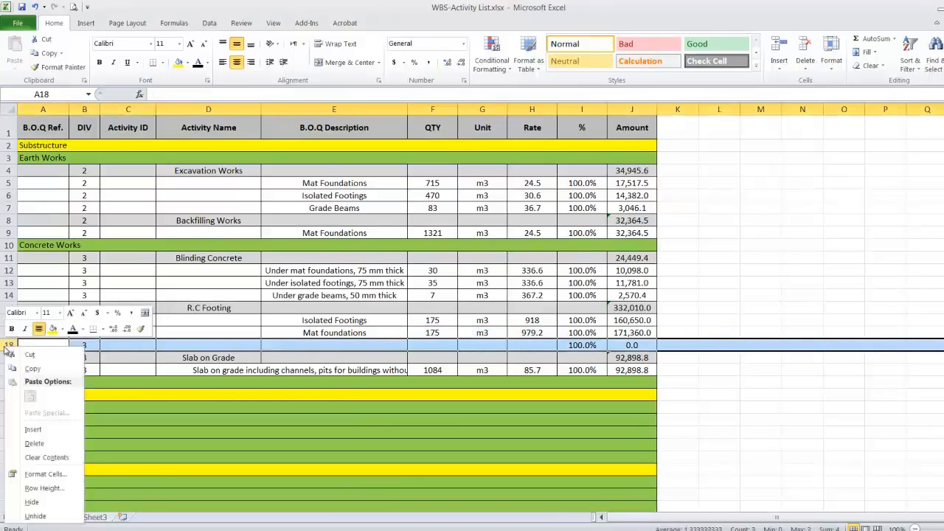
{"action": "left_click", "coordinate": [34, 443]}
{"action": "double_click", "coordinate": [635, 308]}
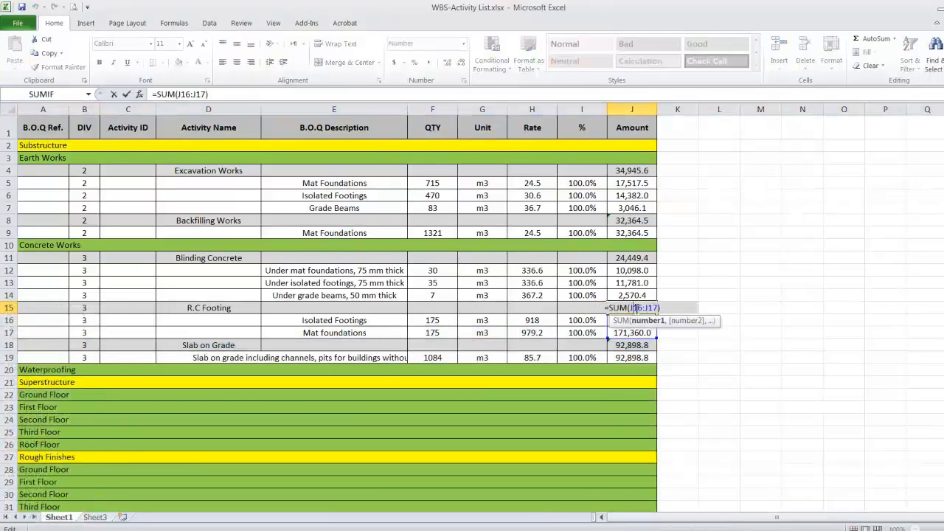
{"action": "key", "text": "Return"}
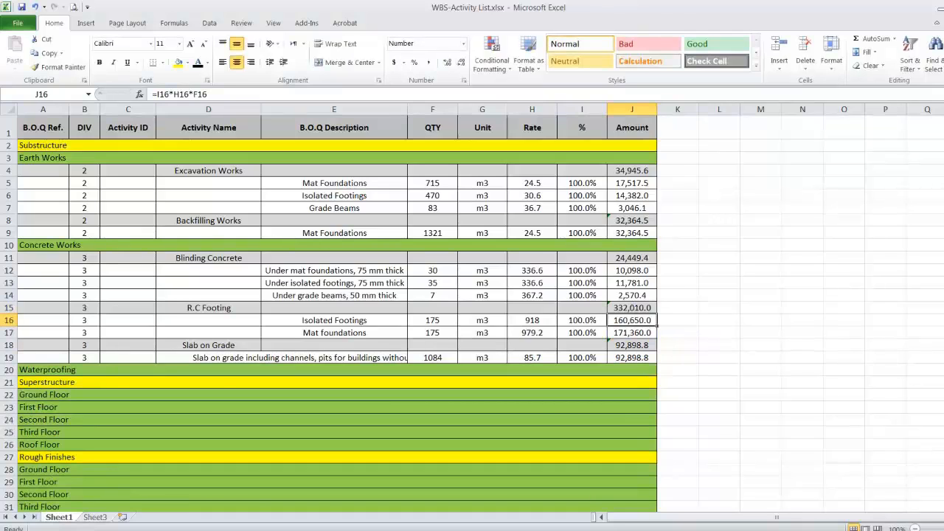
Insert a copy of the R.C Footing rows 15:17 above the Slab on Grade row.
{"action": "left_click_drag", "start_coordinate": [8, 308], "coordinate": [9, 333]}
{"action": "right_click", "coordinate": [11, 330]}
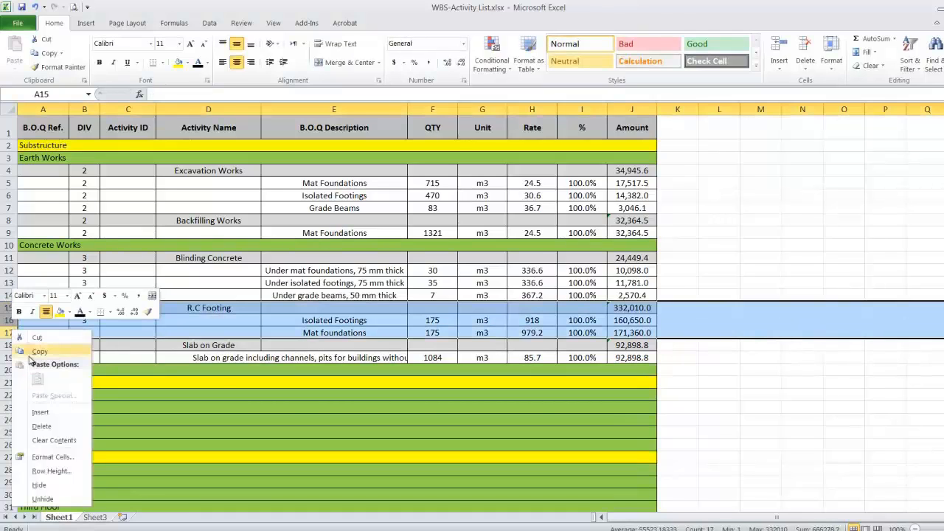
{"action": "left_click", "coordinate": [29, 352]}
{"action": "right_click", "coordinate": [10, 347]}
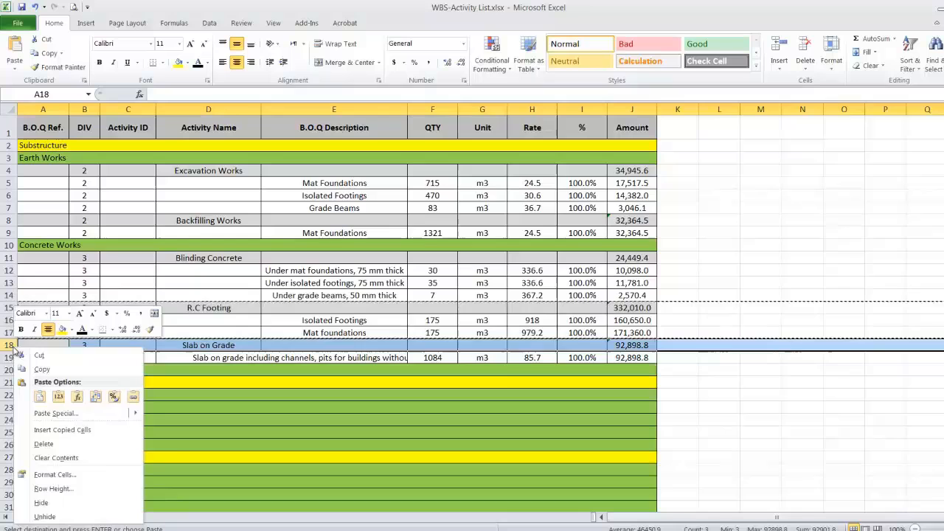
{"action": "left_click", "coordinate": [110, 430]}
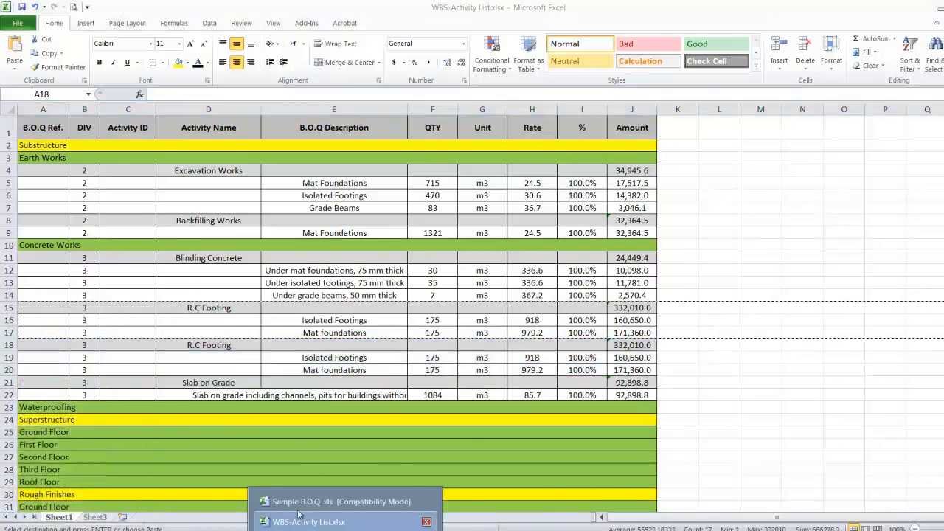
Check the remaining items in Sample B.O.Q .xls, rename heading D18 as Grade Beam & Water Tank Walls and widen column D to fit.
{"action": "left_click", "coordinate": [303, 502]}
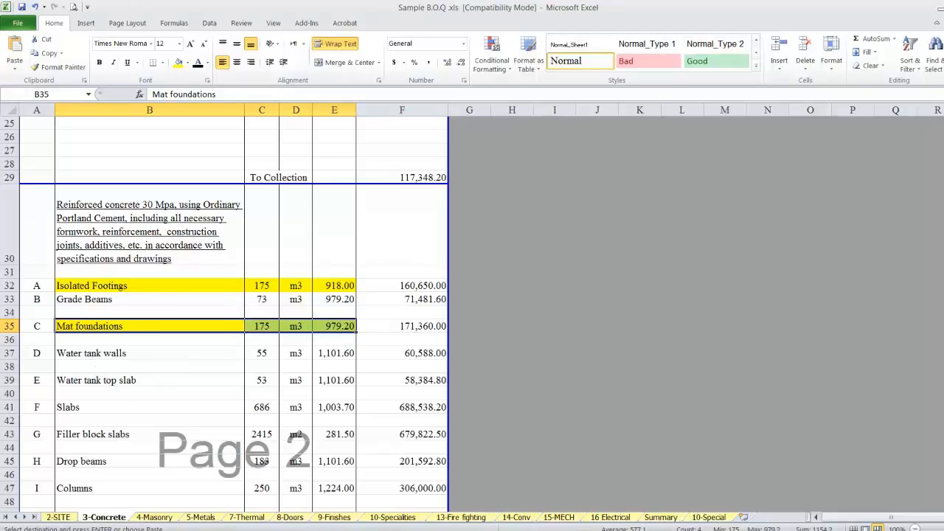
{"action": "left_click", "coordinate": [347, 521]}
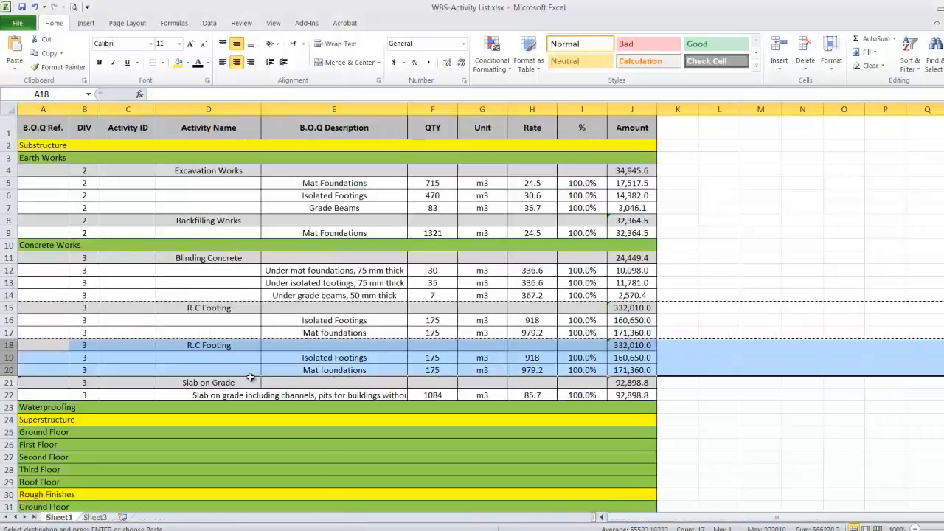
{"action": "double_click", "coordinate": [241, 349]}
{"action": "left_click_drag", "start_coordinate": [240, 348], "coordinate": [44, 350]}
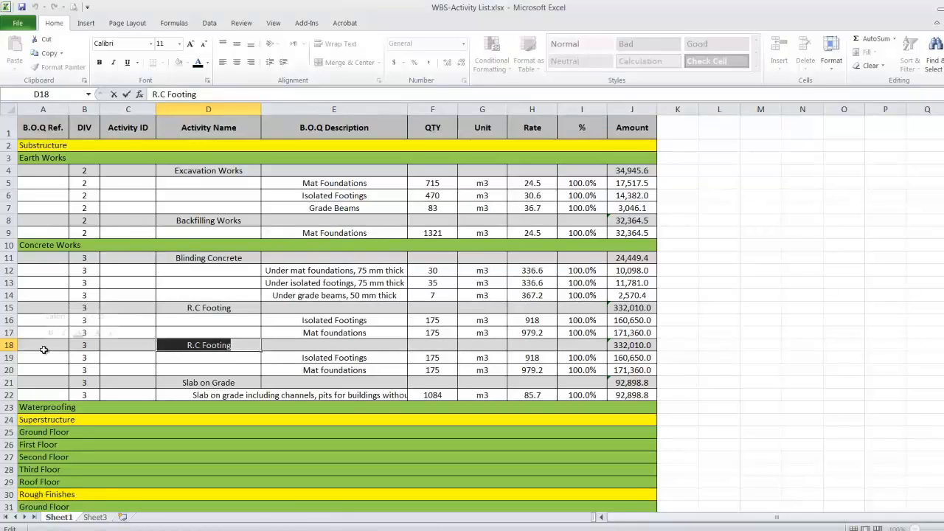
{"action": "type", "text": "Grade"}
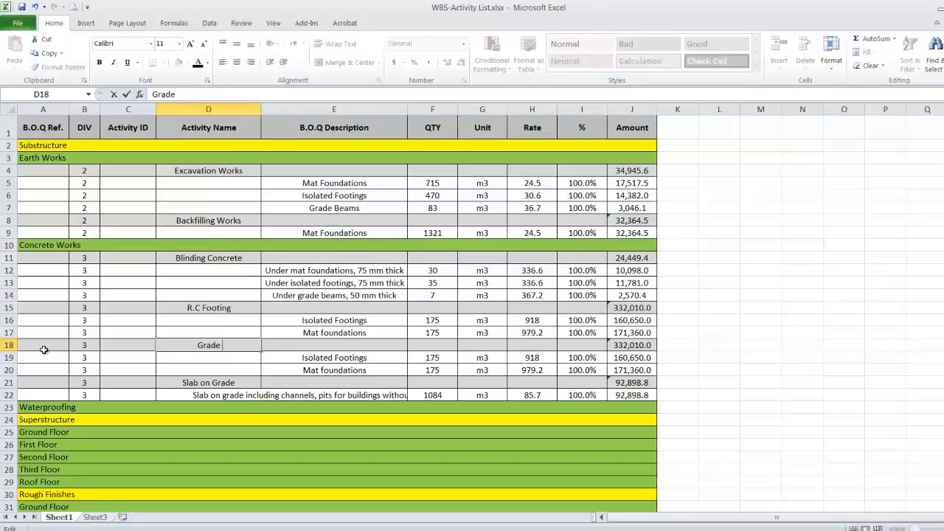
{"action": "type", "text": " Beam & Water"}
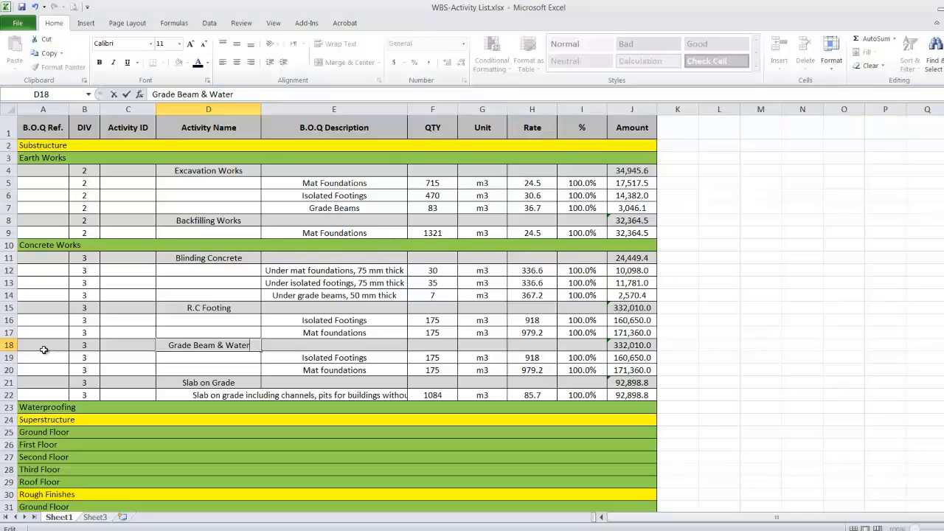
{"action": "type", "text": " Tank Walls"}
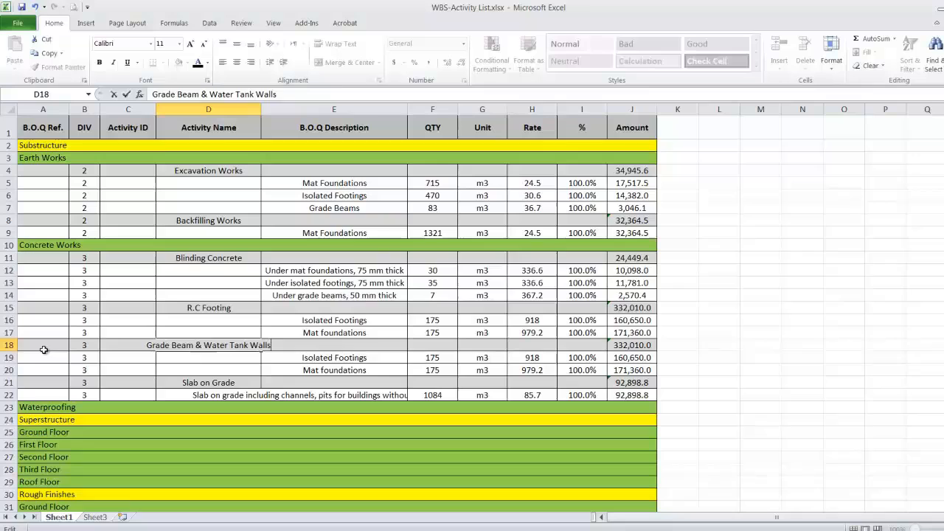
{"action": "key", "text": "Return"}
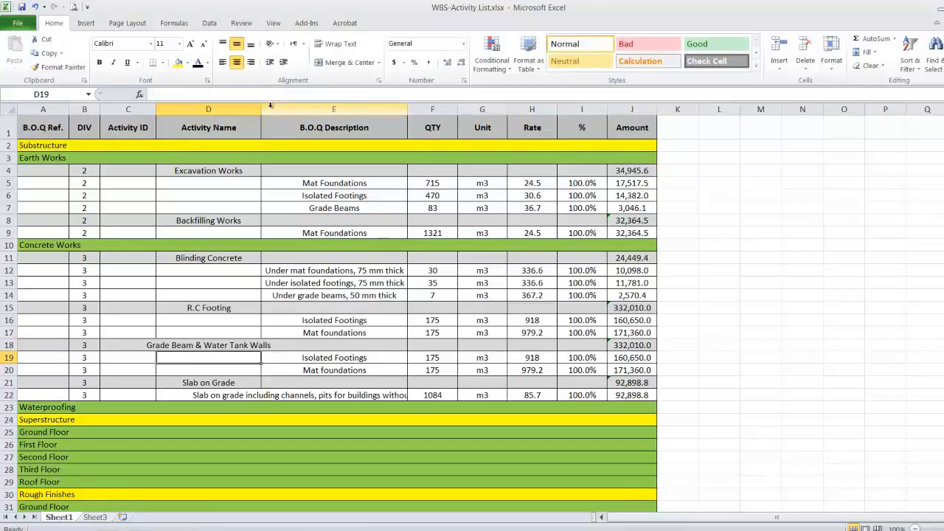
{"action": "left_click_drag", "start_coordinate": [260, 109], "coordinate": [286, 110]}
Clear the copied descriptions, quantities, units and rates in E19:H20 under Grade Beam & Water Tank Walls.
{"action": "left_click", "coordinate": [347, 358]}
{"action": "left_click_drag", "start_coordinate": [347, 360], "coordinate": [536, 371]}
{"action": "key", "text": "Delete"}
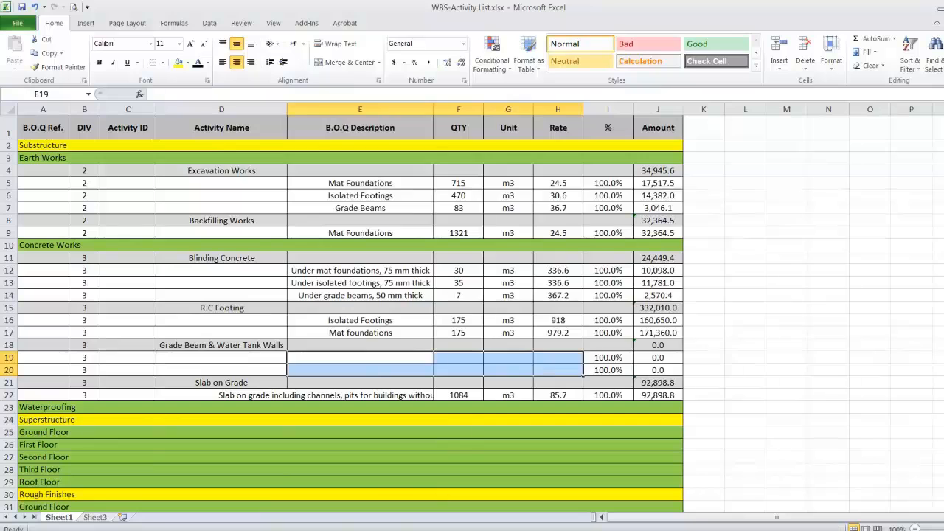
Copy the Grade Beams item B33:E33 from Sample B.O.Q .xls into E19 of WBS-Activity List.xlsx as values only.
{"action": "left_click", "coordinate": [325, 496]}
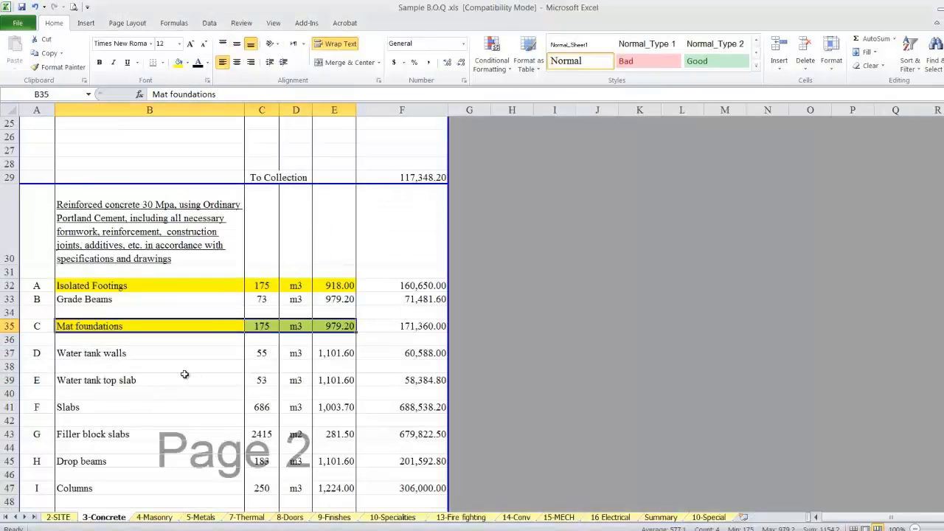
{"action": "left_click_drag", "start_coordinate": [77, 304], "coordinate": [340, 294]}
{"action": "right_click", "coordinate": [339, 293]}
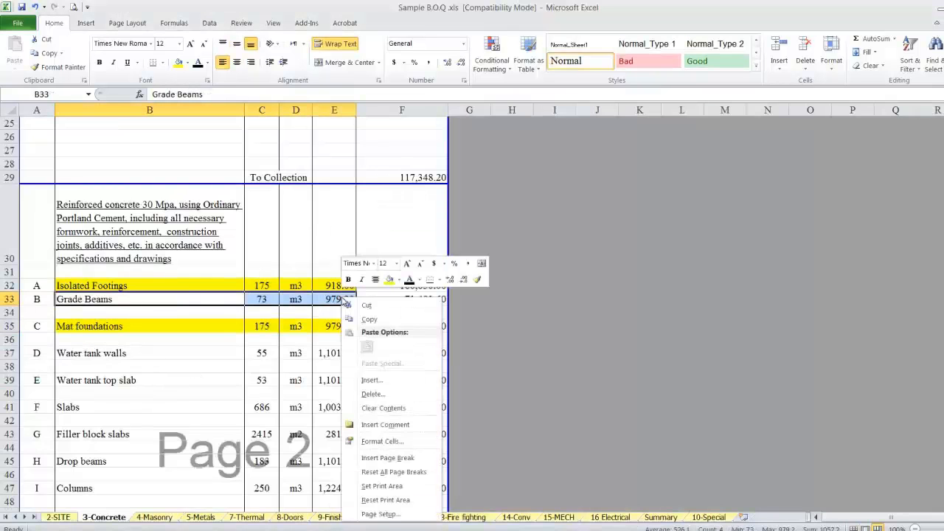
{"action": "left_click", "coordinate": [372, 318]}
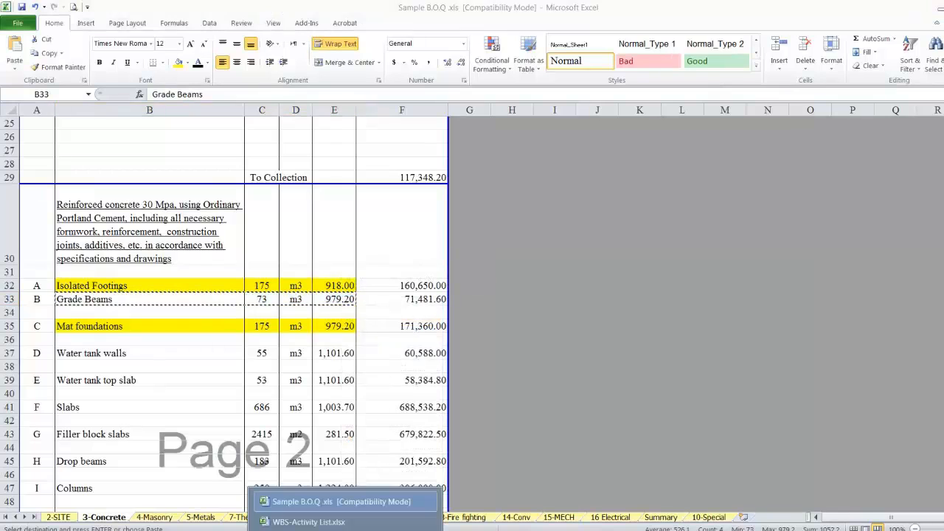
{"action": "left_click", "coordinate": [339, 522]}
{"action": "right_click", "coordinate": [352, 361]}
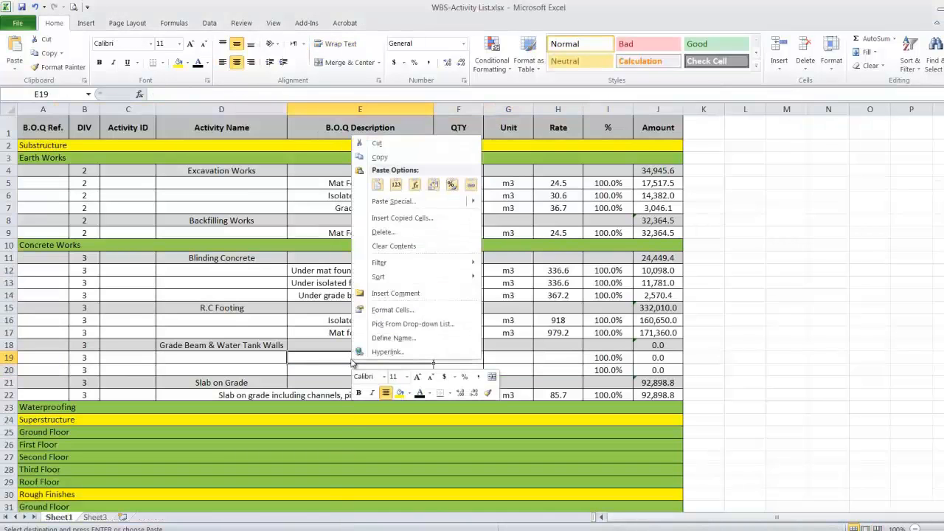
{"action": "left_click", "coordinate": [399, 186]}
Switch back to Sample B.O.Q .xls and fill the transferred Grade Beams cells B33:E33 yellow.
{"action": "mouse_move", "coordinate": [346, 529]}
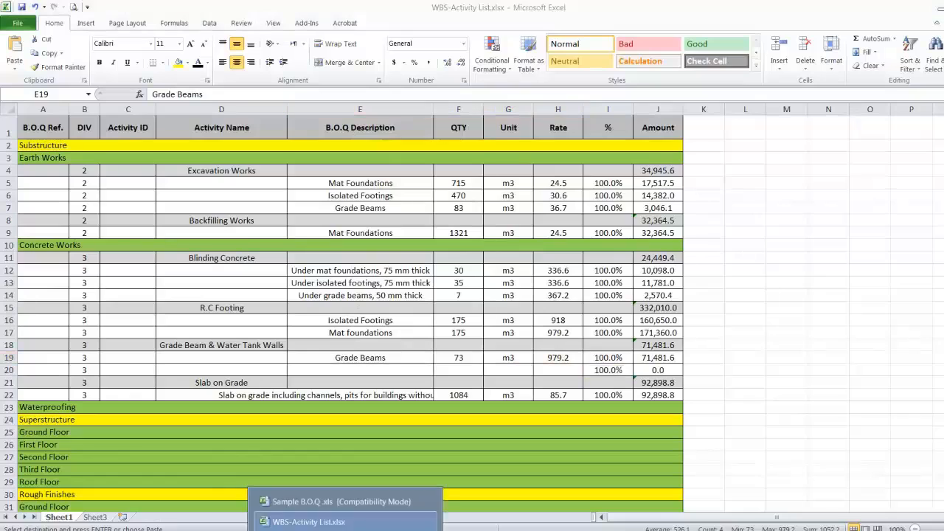
{"action": "left_click", "coordinate": [443, 499]}
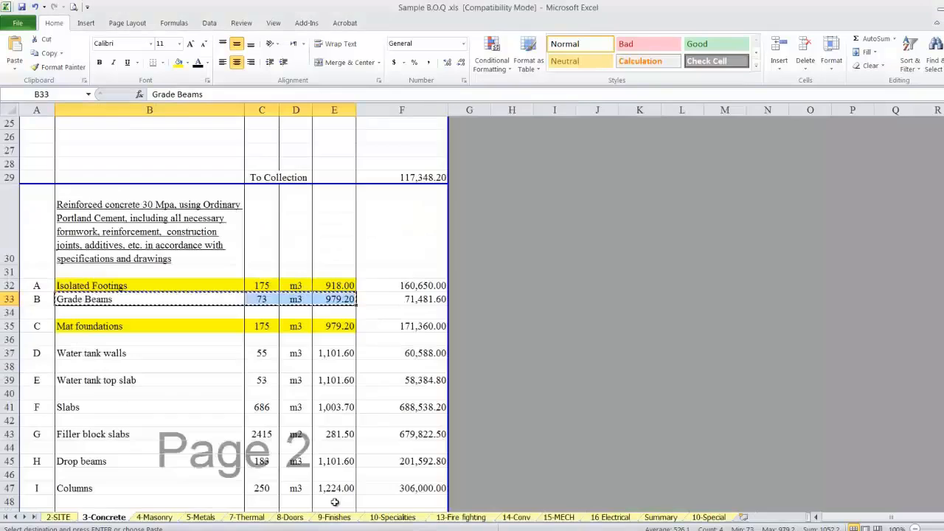
{"action": "left_click", "coordinate": [178, 63]}
Copy the Water tank walls item B37:E37 into E20 of WBS-Activity List.xlsx as values only.
{"action": "left_click", "coordinate": [85, 355]}
{"action": "left_click_drag", "start_coordinate": [191, 352], "coordinate": [321, 352]}
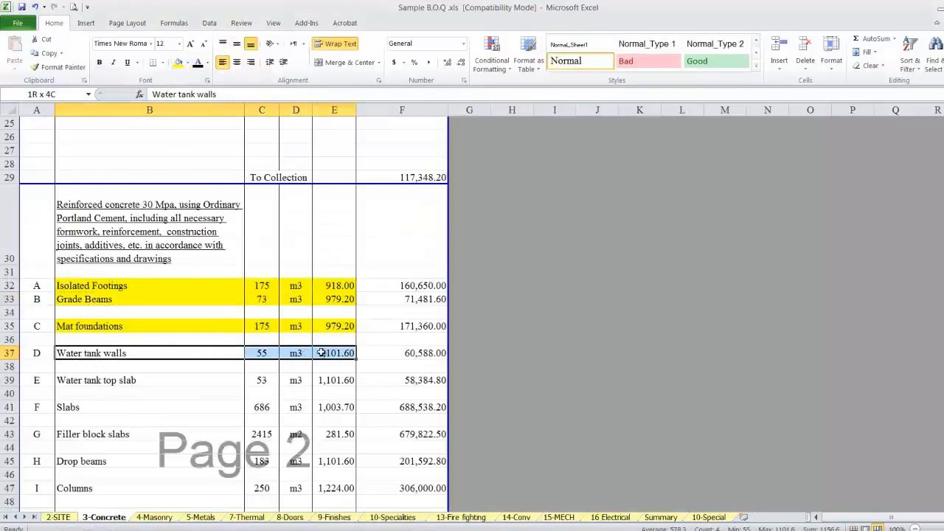
{"action": "right_click", "coordinate": [322, 353]}
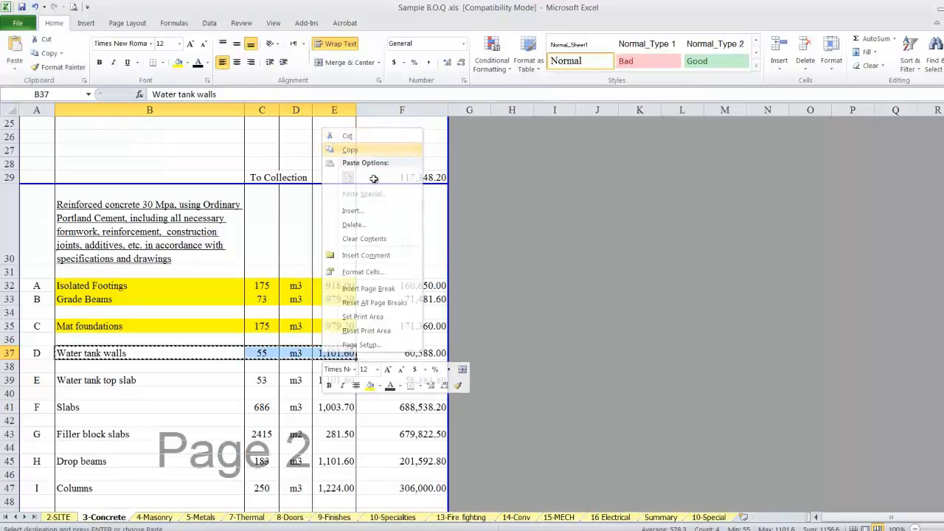
{"action": "left_click", "coordinate": [347, 145]}
{"action": "left_click", "coordinate": [317, 516]}
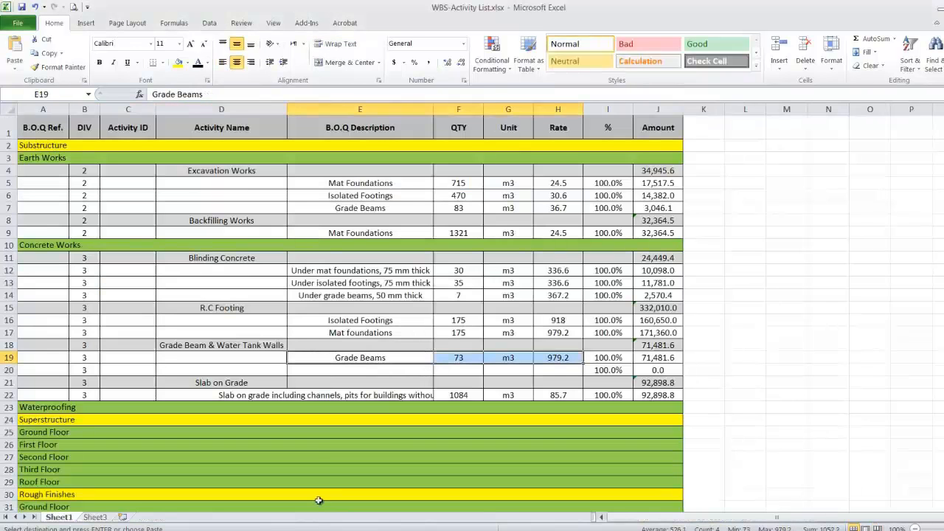
{"action": "right_click", "coordinate": [344, 371]}
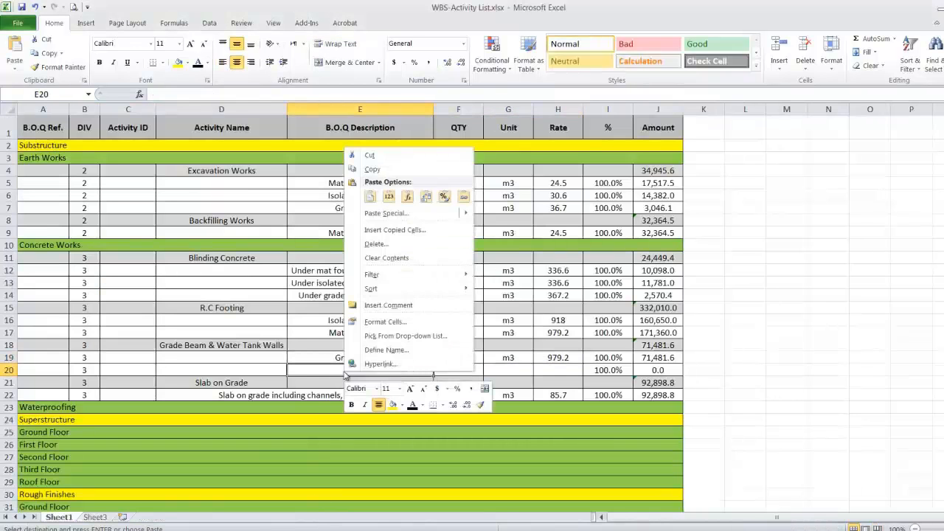
{"action": "left_click", "coordinate": [385, 196]}
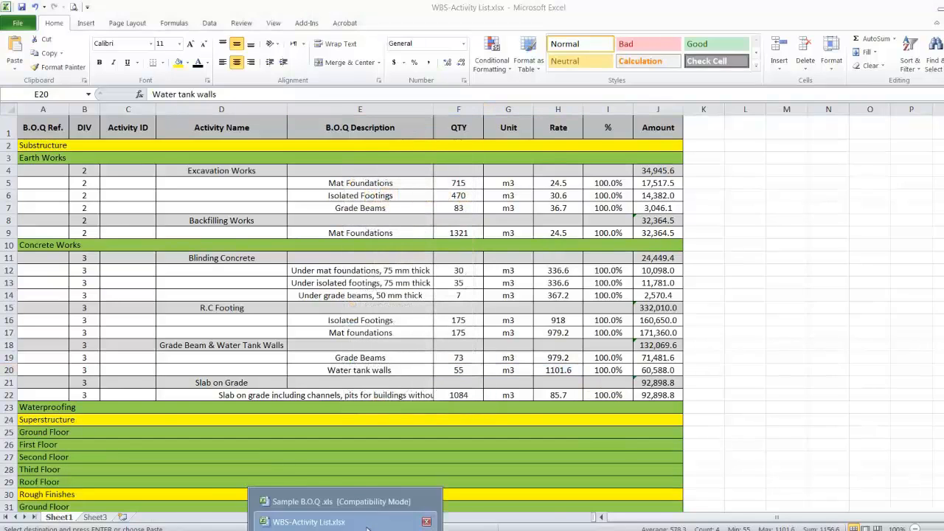
Fill the Water tank walls cells B37:E37 yellow in Sample B.O.Q .xls and select the Water tank top slab item B39:E39.
{"action": "left_click", "coordinate": [423, 500]}
{"action": "left_click", "coordinate": [180, 62]}
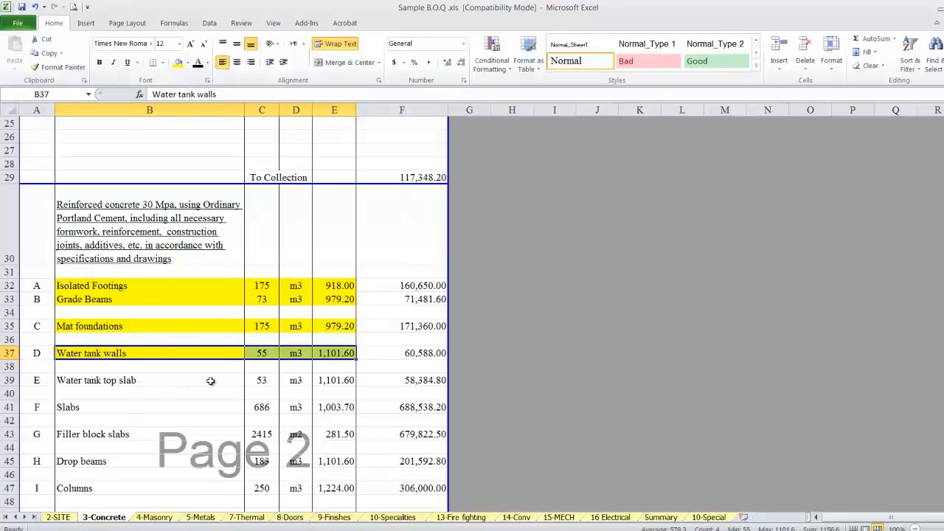
{"action": "left_click_drag", "start_coordinate": [101, 378], "coordinate": [334, 377]}
{"action": "scroll", "coordinate": [112, 371], "scroll_direction": "down", "scroll_amount": 1}
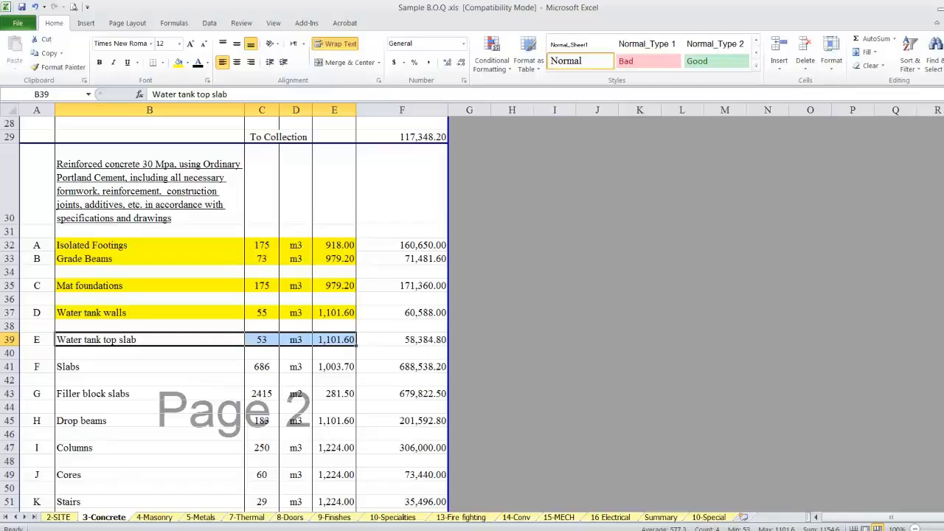
In WBS-Activity List.xlsx, insert a copy of the Grade Beam & Water Tank Walls rows 18:20 above the Slab on Grade row.
{"action": "left_click", "coordinate": [310, 522]}
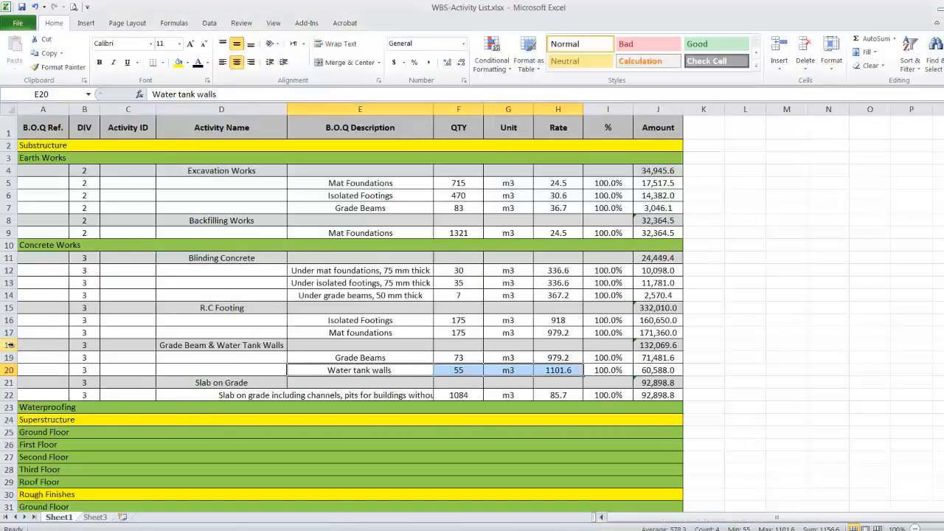
{"action": "left_click_drag", "start_coordinate": [9, 345], "coordinate": [7, 370]}
{"action": "right_click", "coordinate": [8, 371]}
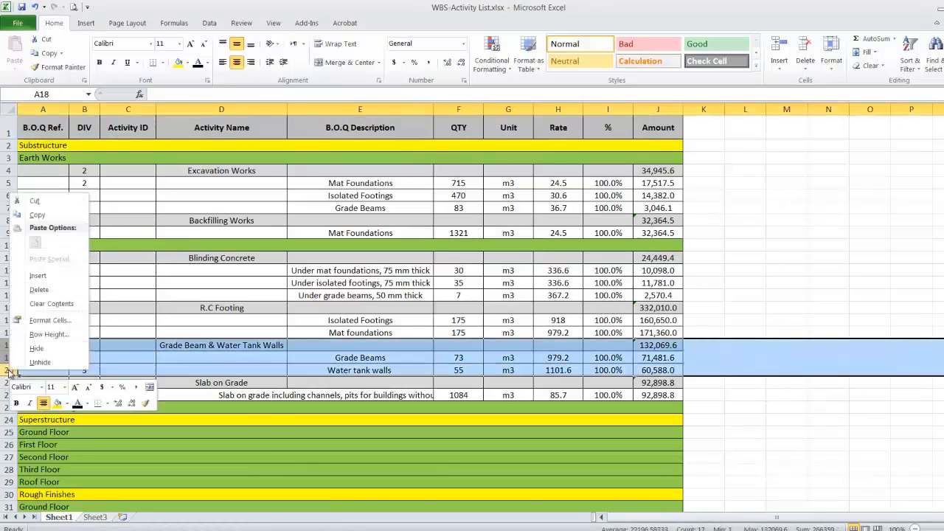
{"action": "left_click", "coordinate": [37, 214]}
{"action": "left_click", "coordinate": [8, 383]}
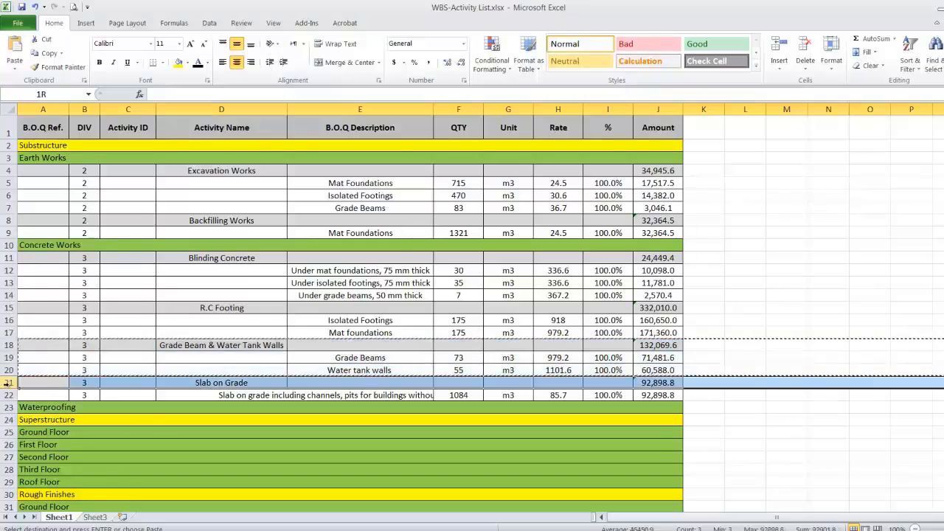
{"action": "right_click", "coordinate": [9, 383]}
{"action": "left_click", "coordinate": [58, 290]}
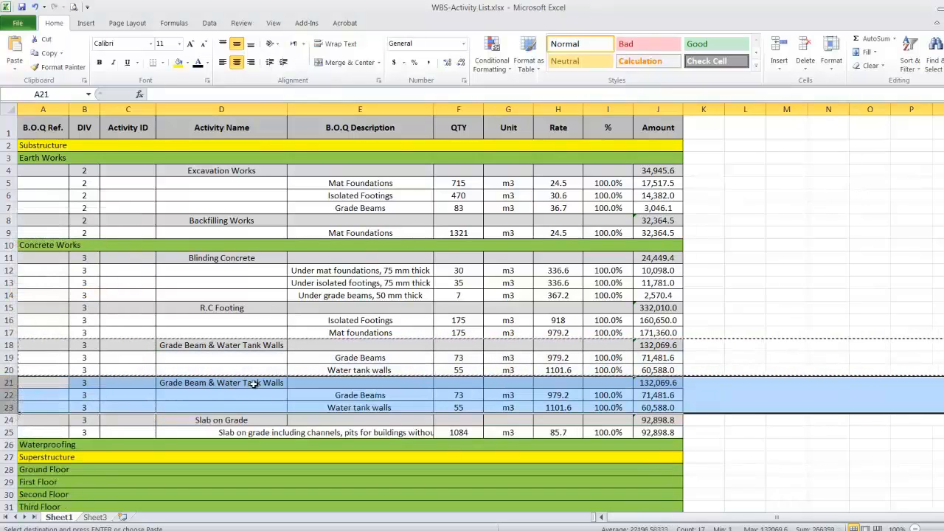
Rename the copied heading D21 as Coulmn Necks and clear the descriptions, quantities, units and rates in E22:H23.
{"action": "double_click", "coordinate": [259, 383]}
{"action": "left_click_drag", "start_coordinate": [287, 382], "coordinate": [46, 376]}
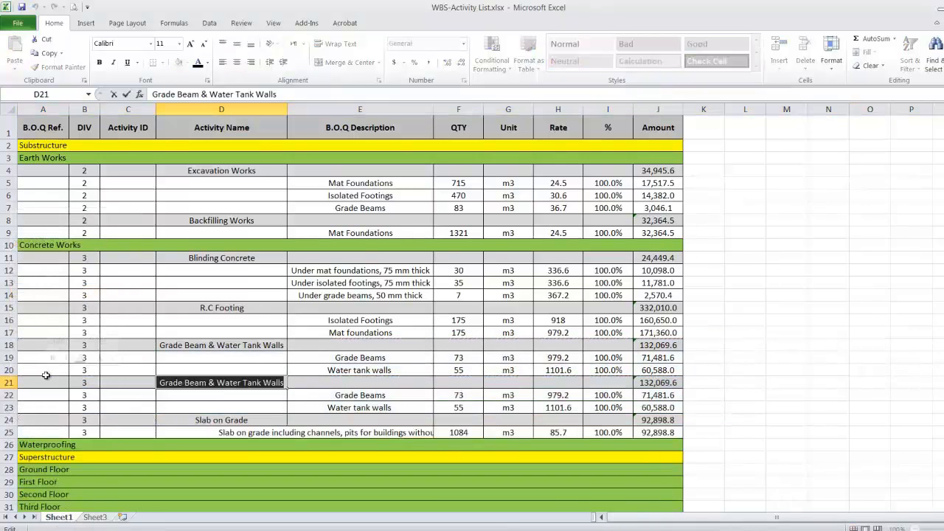
{"action": "type", "text": "Coulmn"}
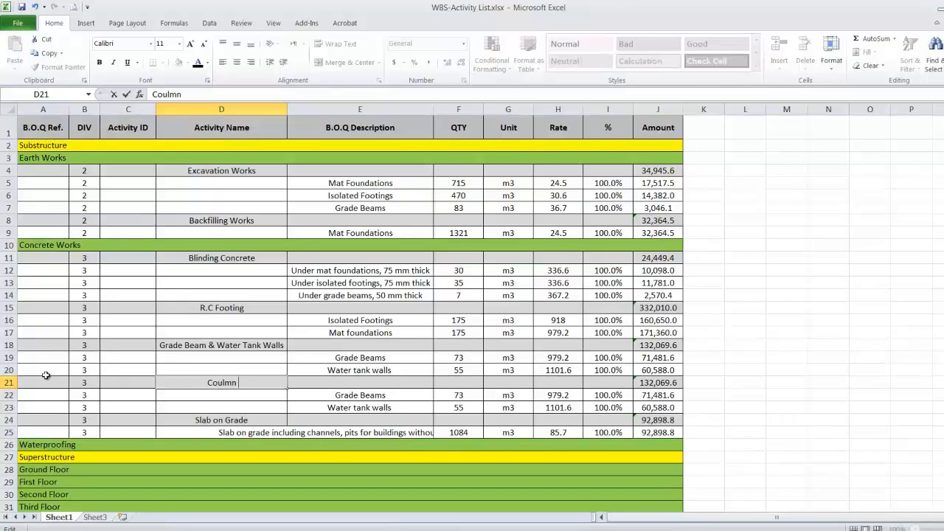
{"action": "type", "text": " Necks"}
{"action": "left_click", "coordinate": [338, 396]}
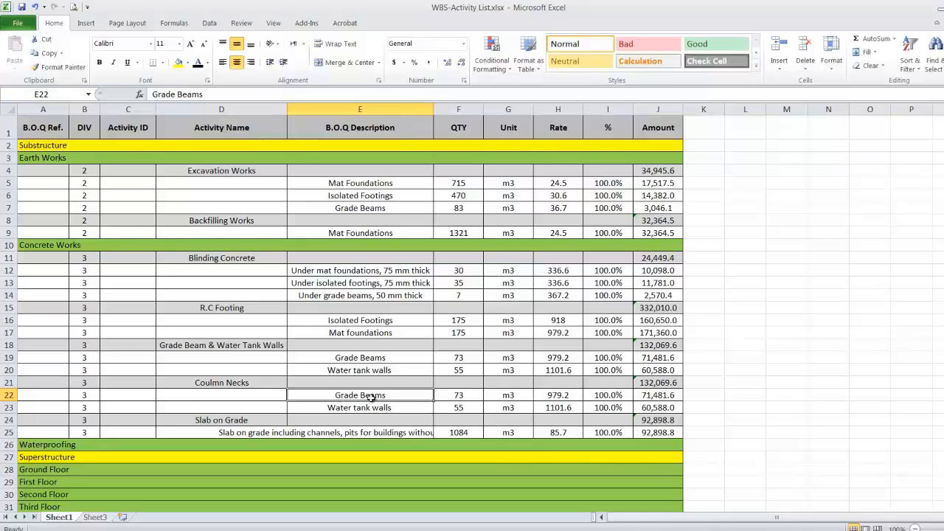
{"action": "left_click_drag", "start_coordinate": [370, 396], "coordinate": [567, 407]}
{"action": "key", "text": "Delete"}
Copy the Columns item B47:E47 from Sample B.O.Q .xls into E22 of WBS-Activity List.xlsx as values only.
{"action": "mouse_move", "coordinate": [240, 505]}
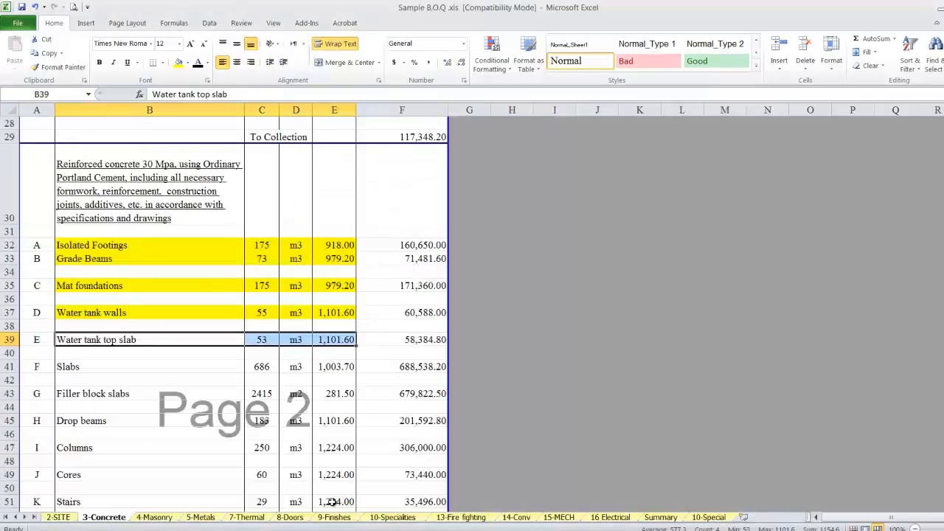
{"action": "left_click", "coordinate": [345, 503]}
{"action": "left_click_drag", "start_coordinate": [77, 448], "coordinate": [340, 448]}
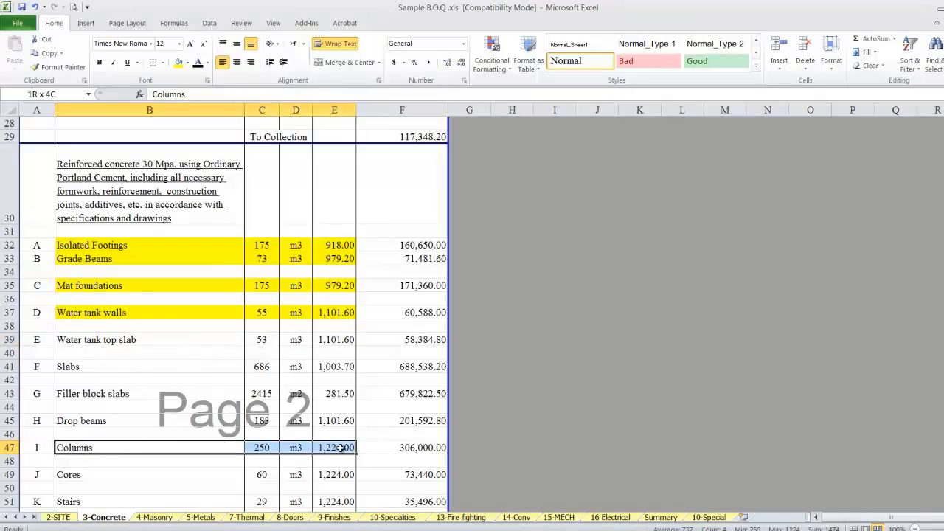
{"action": "right_click", "coordinate": [340, 448]}
{"action": "left_click", "coordinate": [372, 250]}
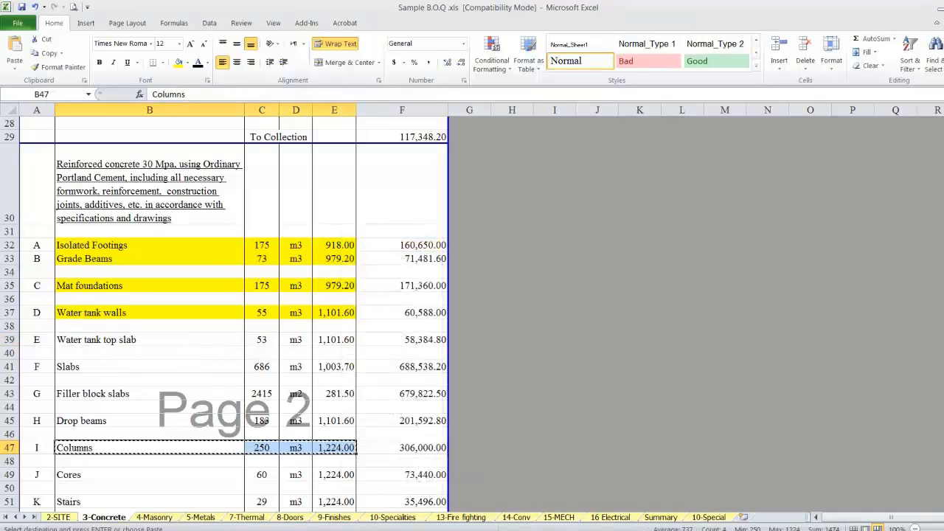
{"action": "left_click", "coordinate": [305, 518]}
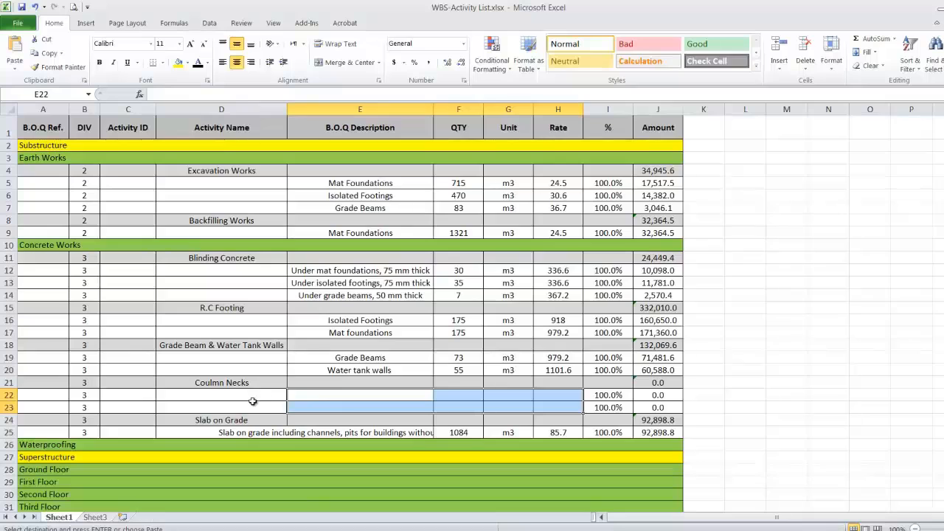
{"action": "left_click", "coordinate": [335, 394]}
{"action": "right_click", "coordinate": [335, 394]}
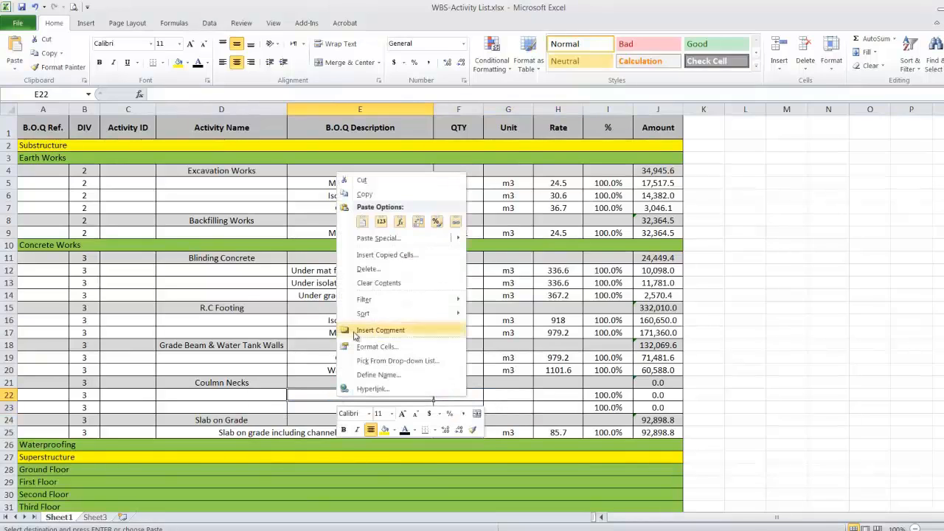
{"action": "left_click", "coordinate": [381, 222]}
Set the percentage of the Columns item in I22 to 10%.
{"action": "left_click", "coordinate": [613, 395]}
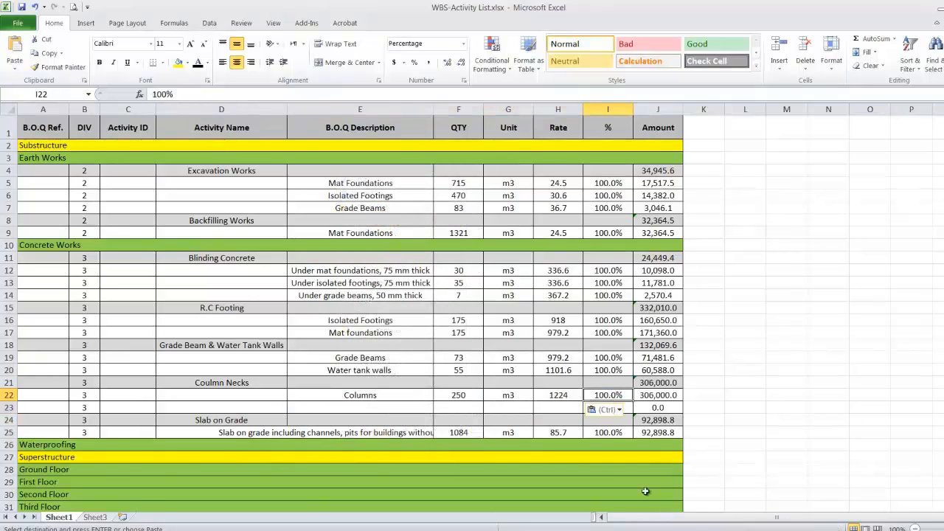
{"action": "type", "text": "10"}
{"action": "key", "text": "Return"}
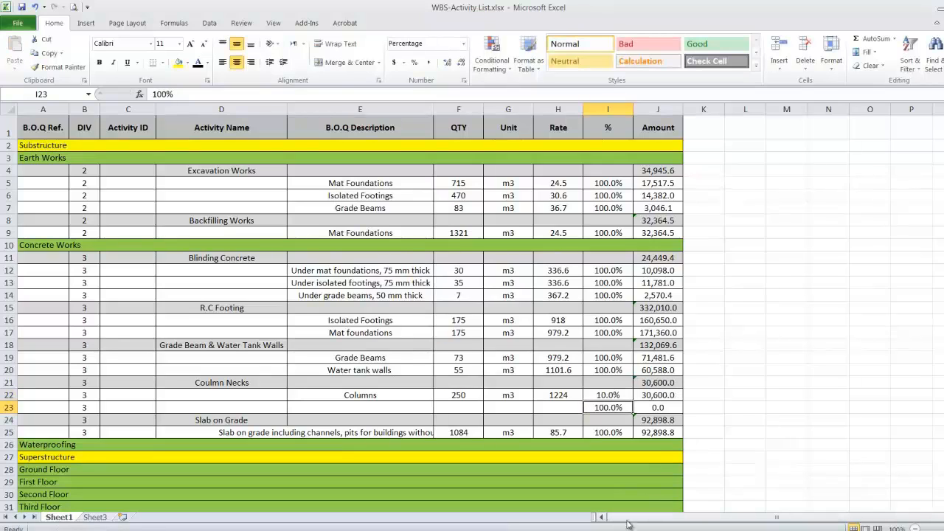
Switch to Sample B.O.Q .xls and fill the partly transferred Columns cells B47:E47 red.
{"action": "left_click", "coordinate": [328, 501]}
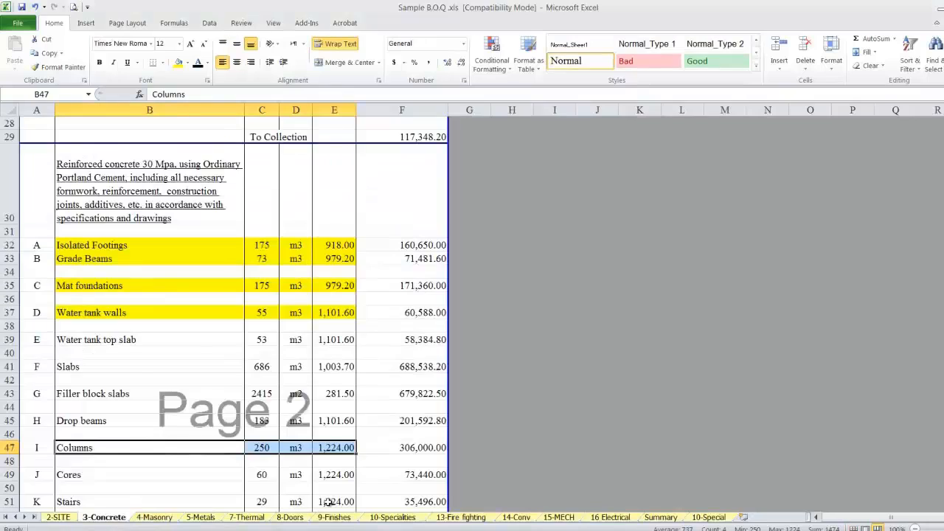
{"action": "left_click", "coordinate": [188, 62]}
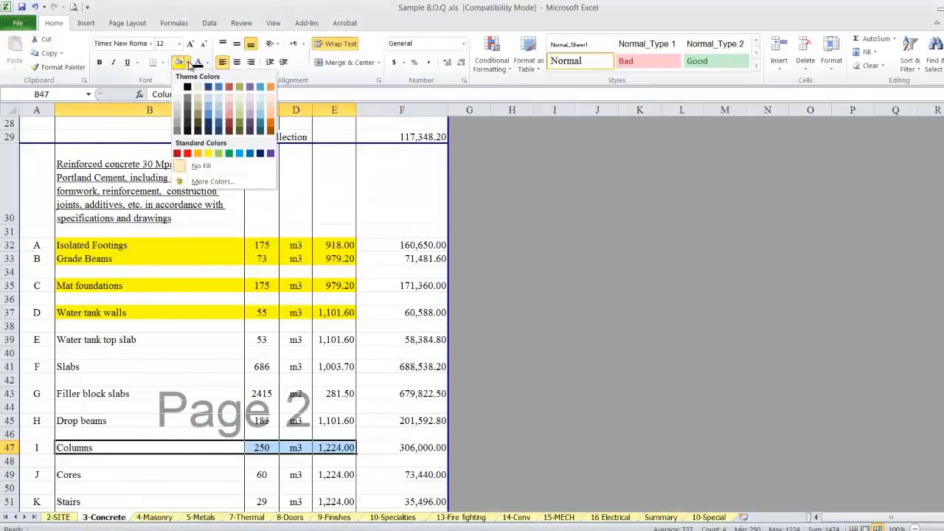
{"action": "left_click", "coordinate": [189, 153]}
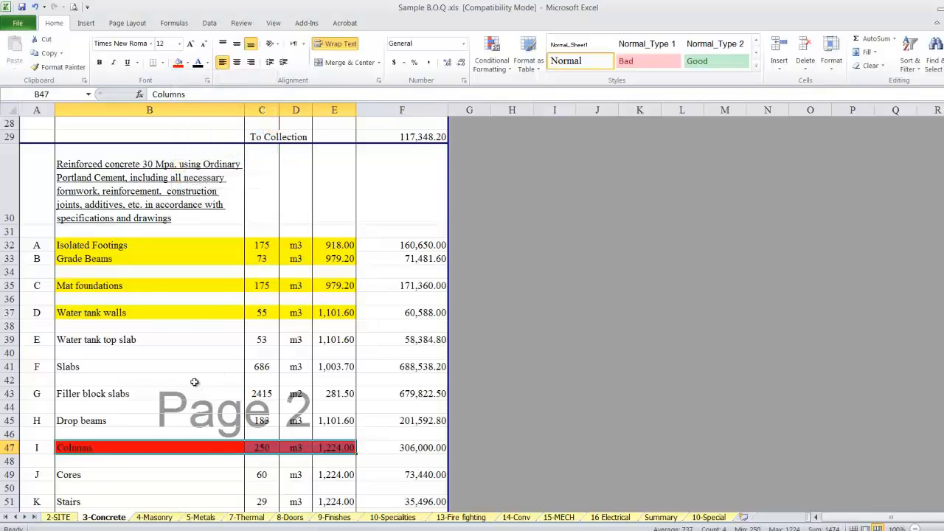
Copy the Cores item B49:E49 into E23 of WBS-Activity List.xlsx as values only and set its percentage in I23 to 10%.
{"action": "scroll", "coordinate": [194, 381], "scroll_direction": "down", "scroll_amount": 1}
{"action": "left_click_drag", "start_coordinate": [82, 366], "coordinate": [330, 366]}
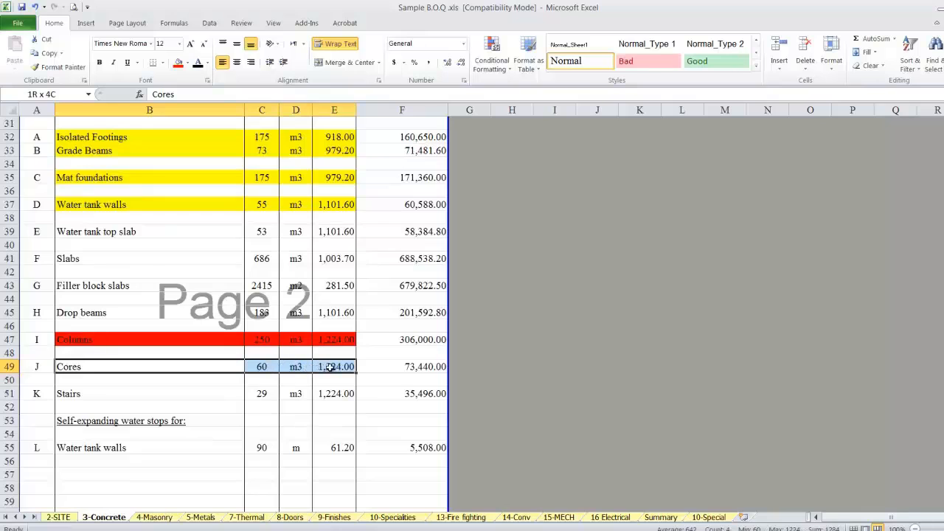
{"action": "right_click", "coordinate": [330, 366]}
{"action": "left_click", "coordinate": [346, 164]}
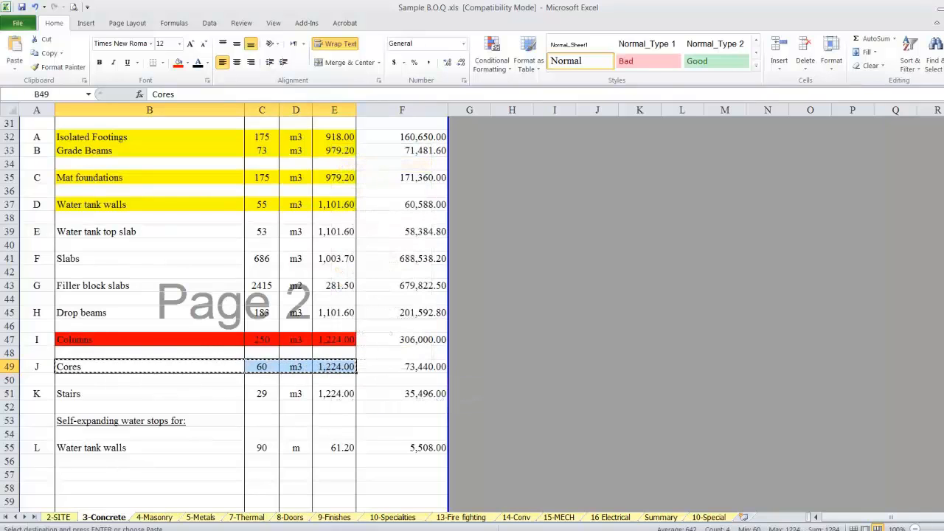
{"action": "left_click", "coordinate": [330, 520]}
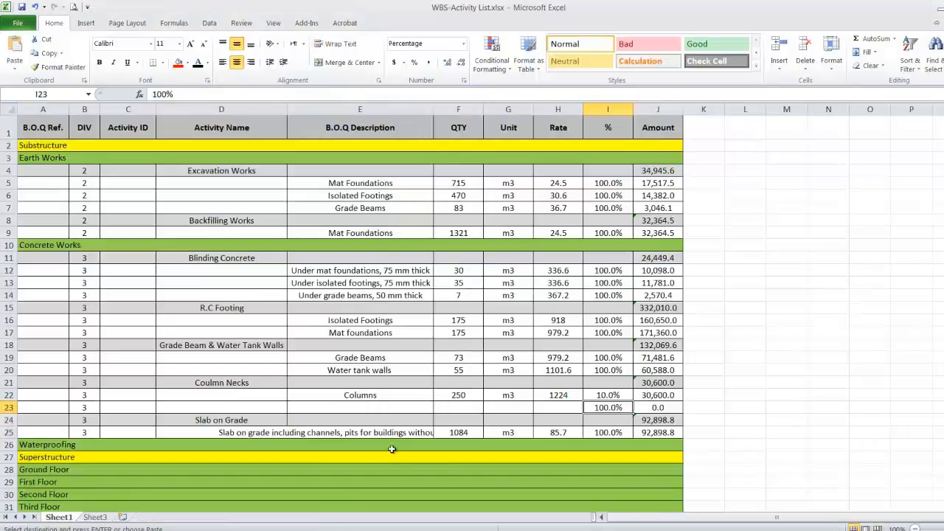
{"action": "right_click", "coordinate": [385, 409]}
{"action": "left_click", "coordinate": [429, 233]}
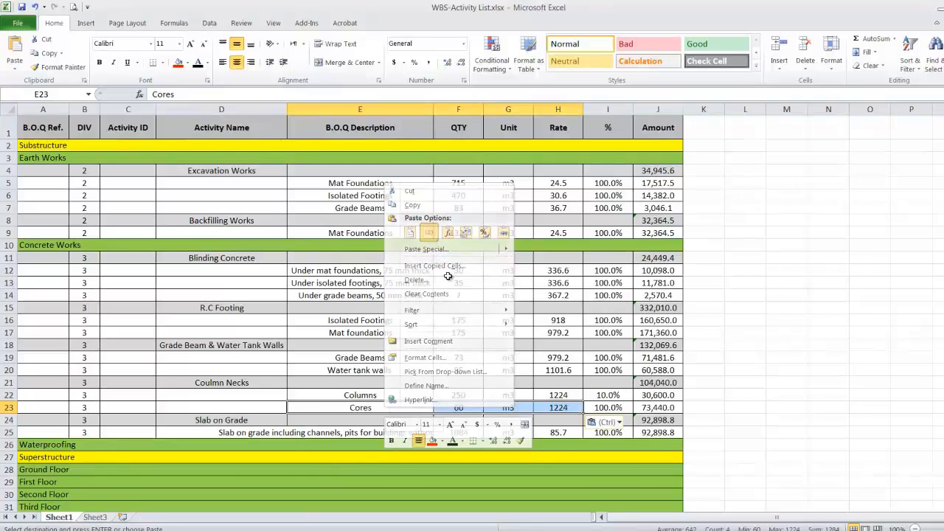
{"action": "left_click", "coordinate": [609, 407]}
{"action": "key", "text": "Return"}
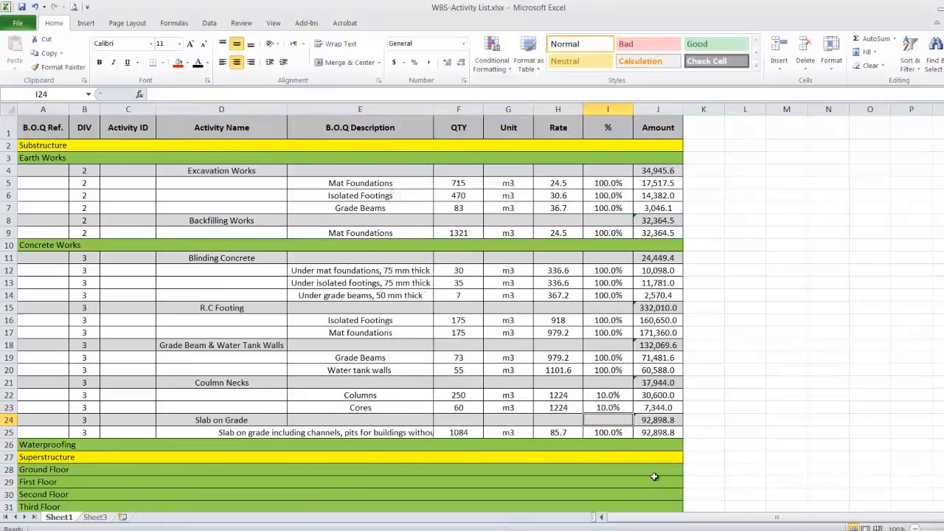
Check the Column Necks subtotal formula in J21 and save the activity list workbook.
{"action": "left_click", "coordinate": [655, 383]}
{"action": "double_click", "coordinate": [655, 382]}
{"action": "key", "text": "Return"}
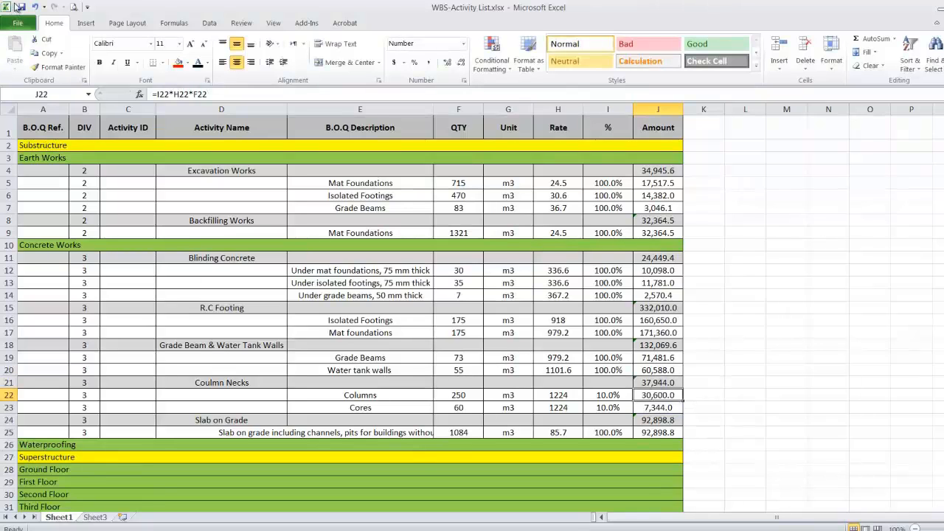
{"action": "left_click", "coordinate": [21, 7]}
Switch to Sample B.O.Q .xls and fill the partly transferred Cores cells B49:E49 red.
{"action": "left_click", "coordinate": [337, 500]}
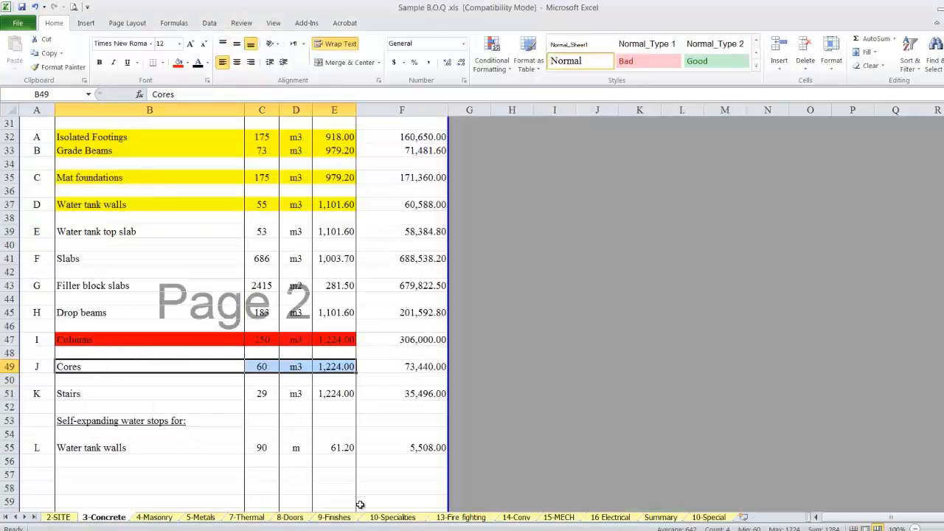
{"action": "left_click", "coordinate": [186, 64]}
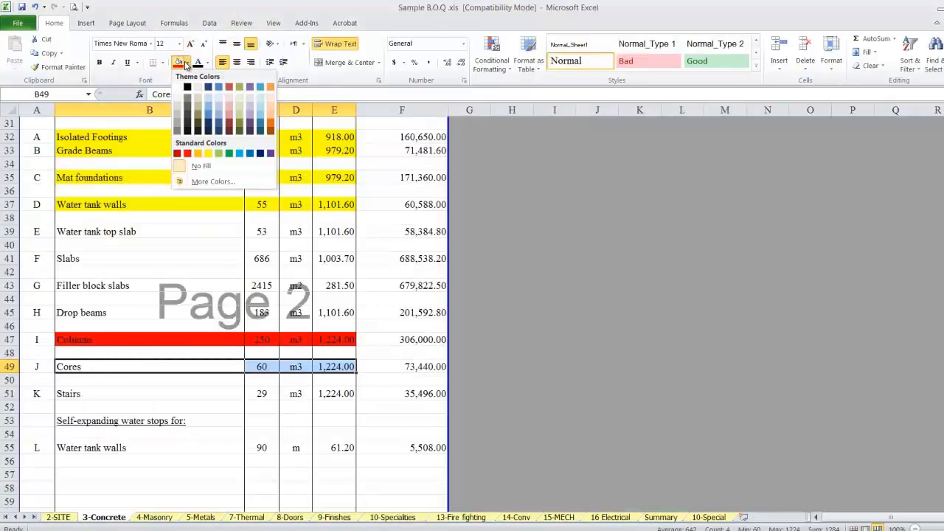
{"action": "left_click", "coordinate": [180, 63]}
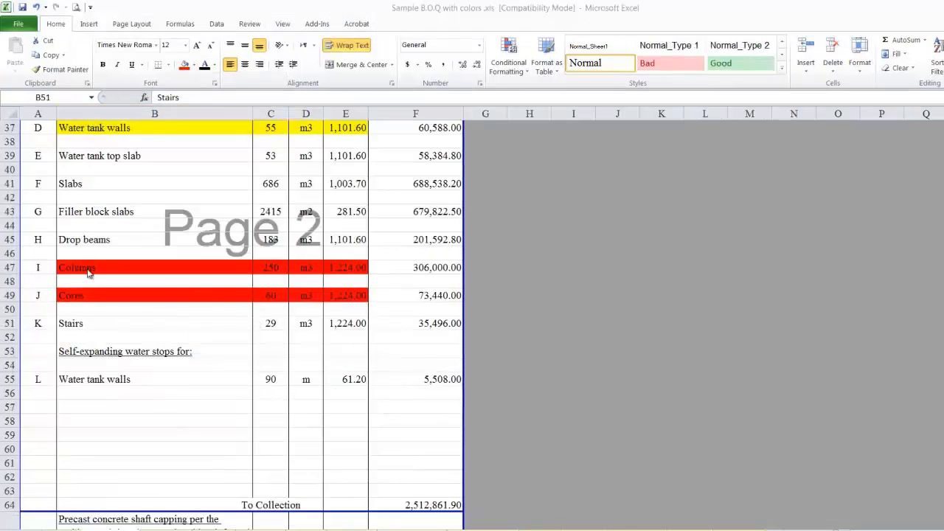
{"action": "left_click", "coordinate": [114, 266]}
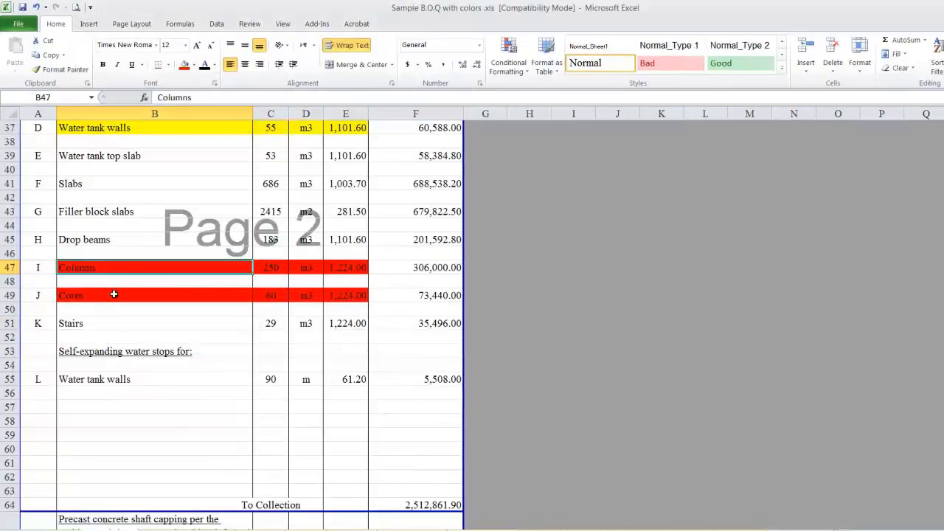
{"action": "left_click", "coordinate": [114, 295]}
{"action": "left_click", "coordinate": [112, 268]}
{"action": "left_click", "coordinate": [114, 294]}
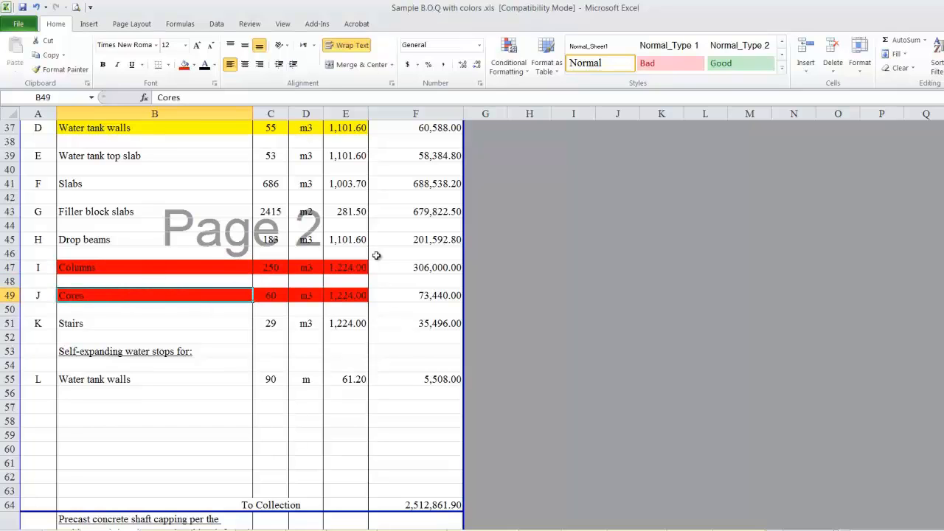
Switch to WBS-Activity List.xlsx, copy the Column Necks rows 21 to 23 and insert them at row 29 under Ground Floor.
{"action": "left_click", "coordinate": [357, 530]}
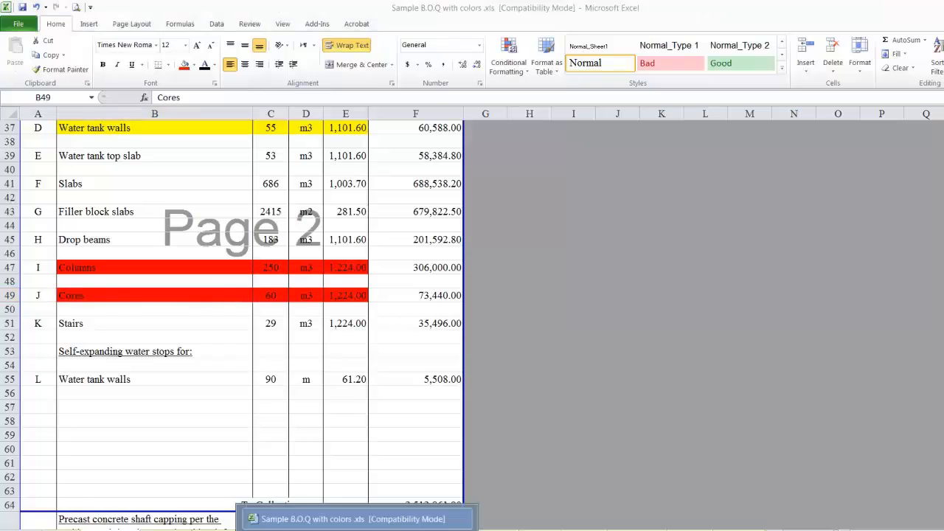
{"action": "left_click", "coordinate": [360, 530]}
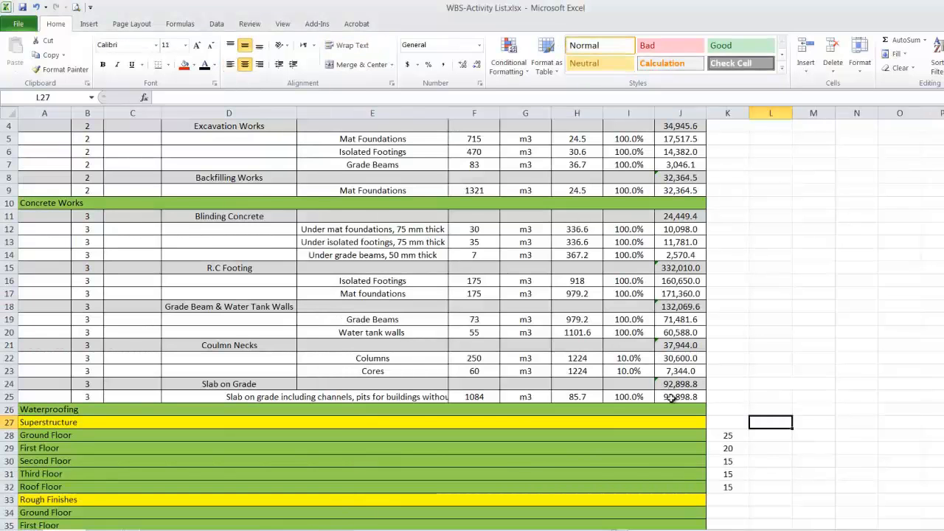
{"action": "left_click_drag", "start_coordinate": [5, 345], "coordinate": [5, 368]}
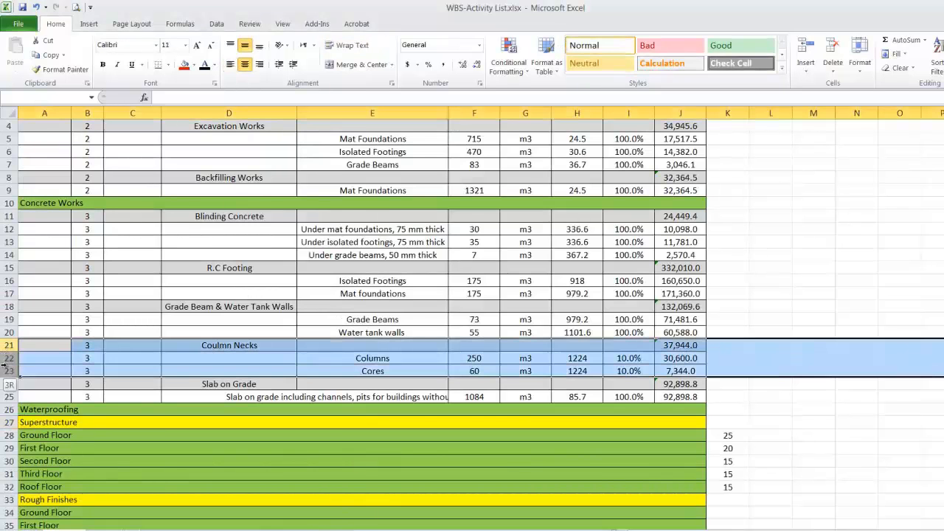
{"action": "right_click", "coordinate": [5, 366]}
{"action": "left_click", "coordinate": [37, 389]}
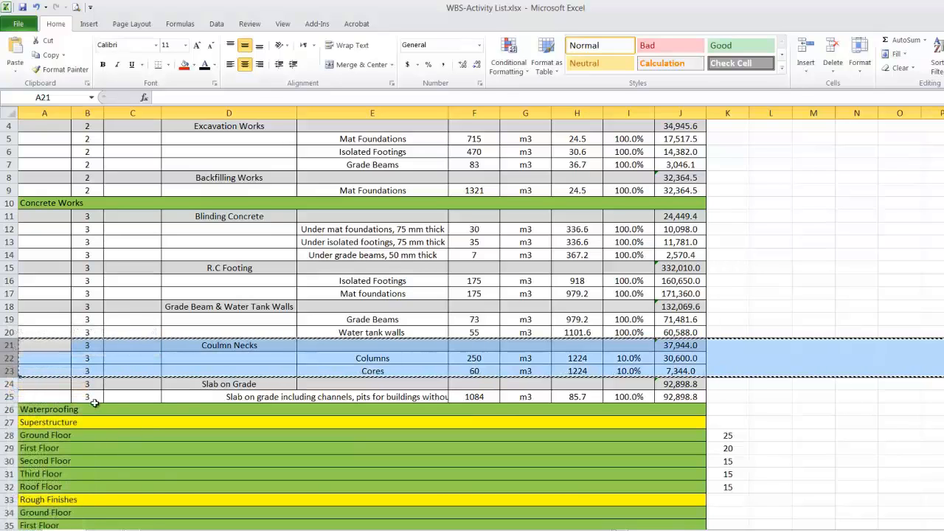
{"action": "left_click", "coordinate": [9, 448]}
{"action": "right_click", "coordinate": [9, 447]}
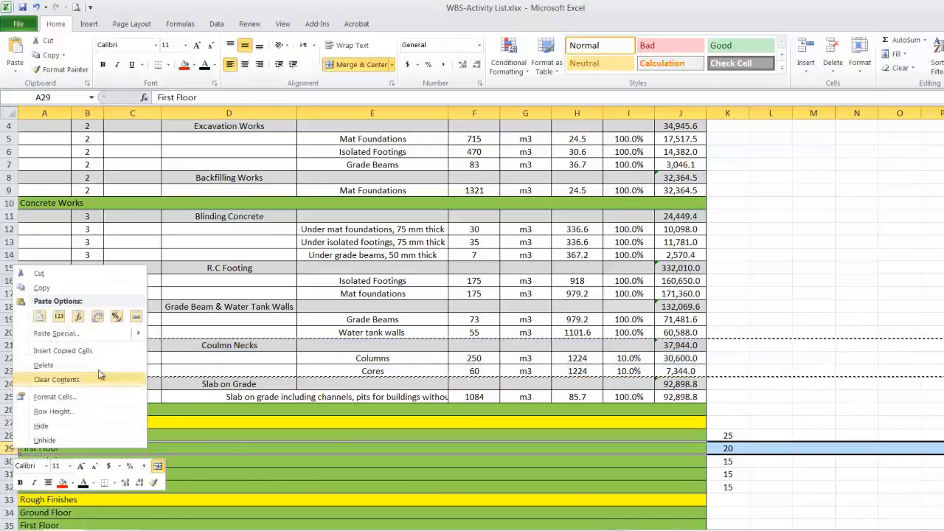
{"action": "left_click", "coordinate": [110, 352]}
Rename the activity in D29 under Ground Floor to "G.F Columns".
{"action": "double_click", "coordinate": [233, 448]}
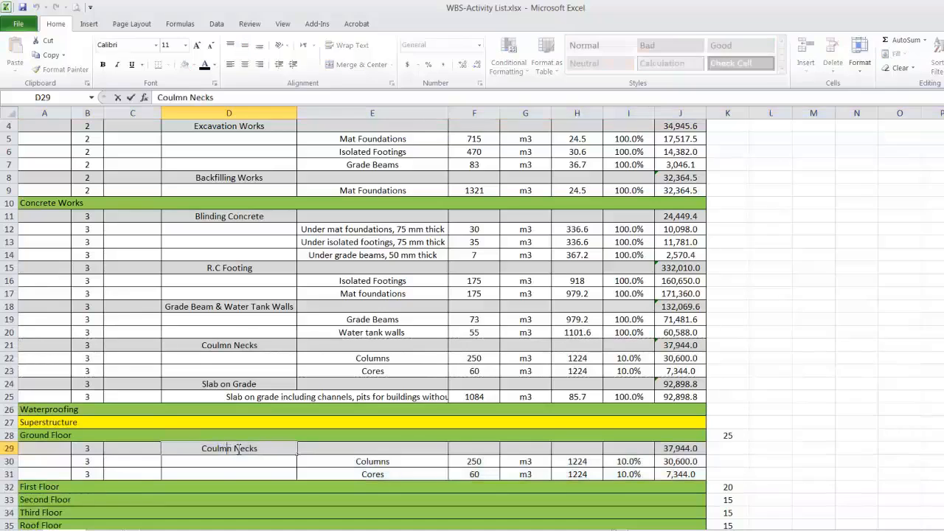
{"action": "left_click_drag", "start_coordinate": [269, 449], "coordinate": [199, 450]}
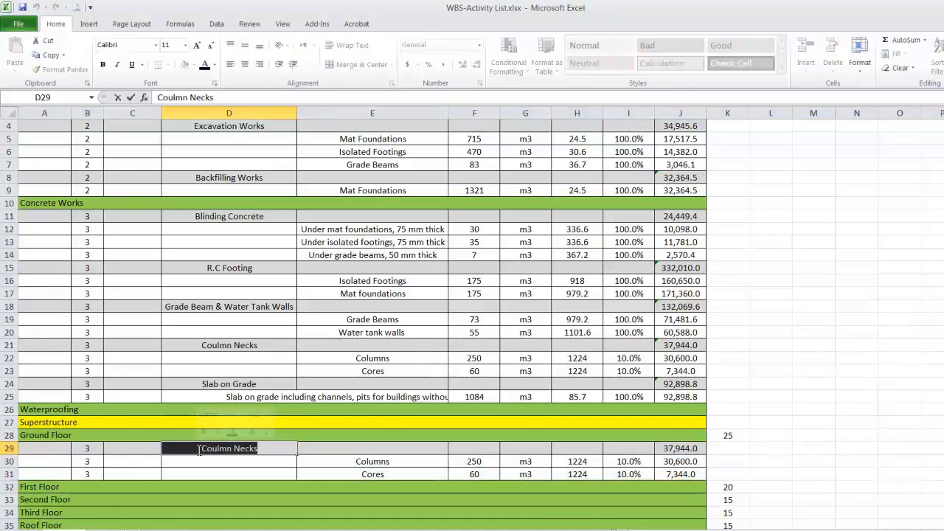
{"action": "type", "text": "G."}
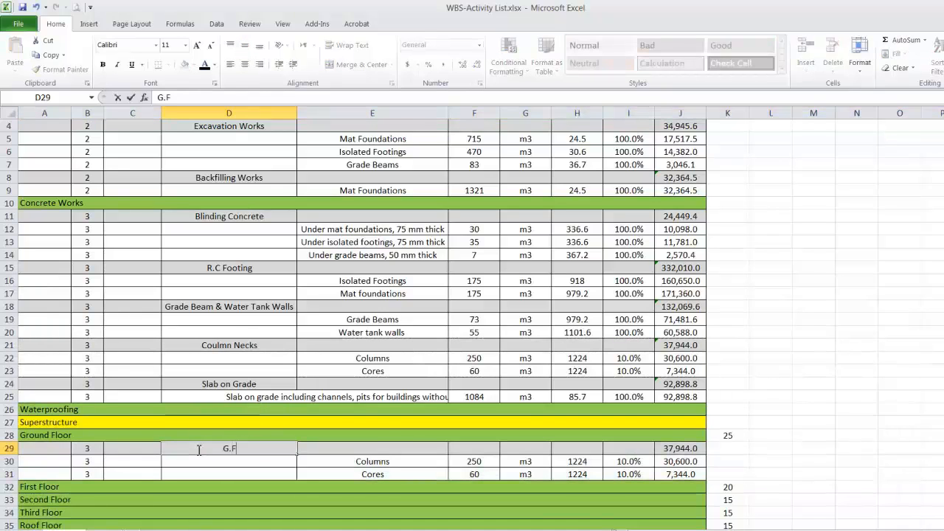
{"action": "type", "text": "F Columns"}
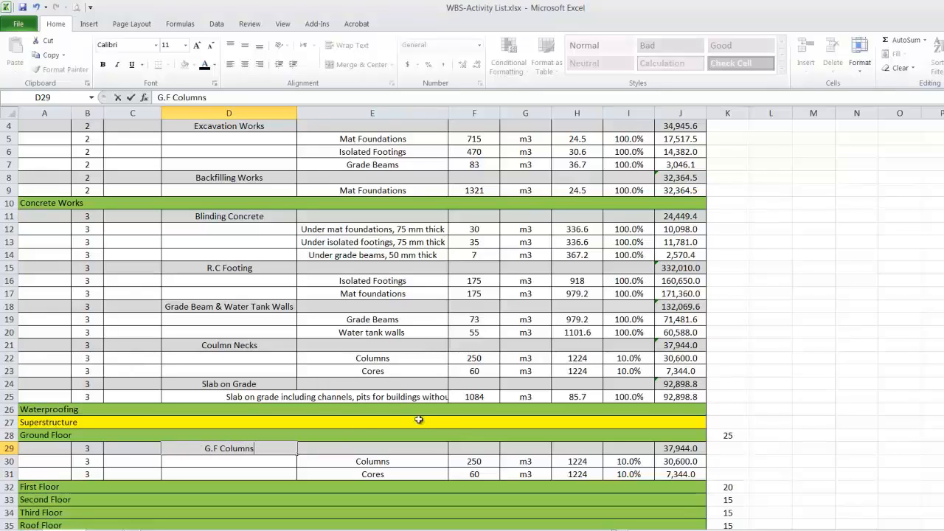
Set the percentages of the ground floor Columns and Cores in I30 and I31 to 25%.
{"action": "left_click", "coordinate": [639, 464]}
{"action": "type", "text": "25"}
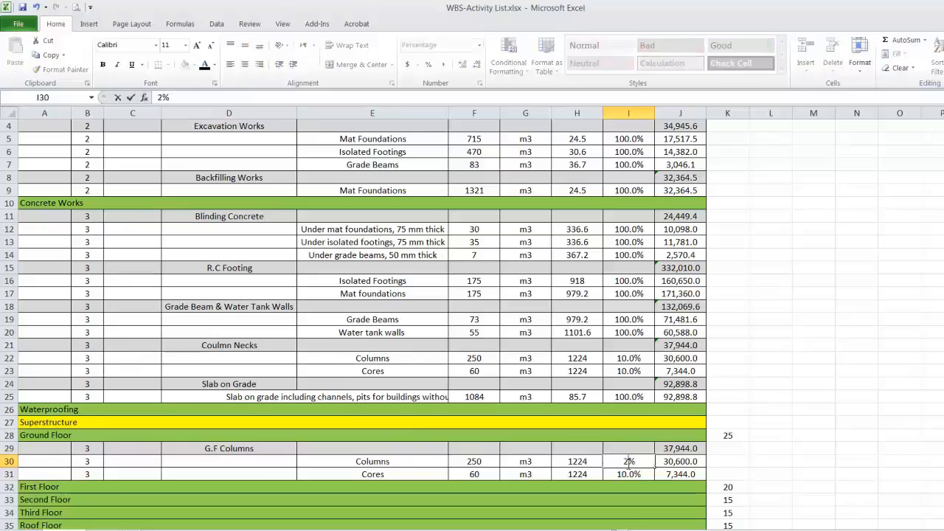
{"action": "key", "text": "Return"}
{"action": "type", "text": "25"}
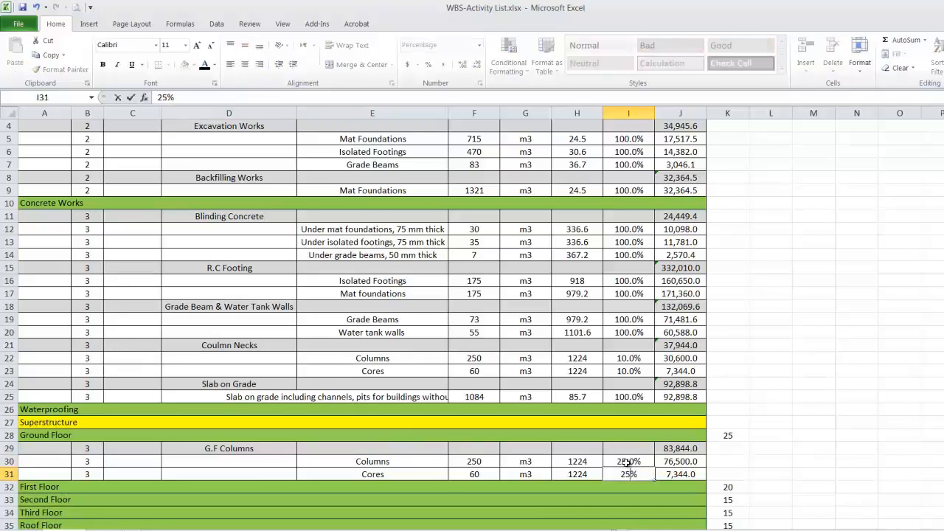
{"action": "key", "text": "Return"}
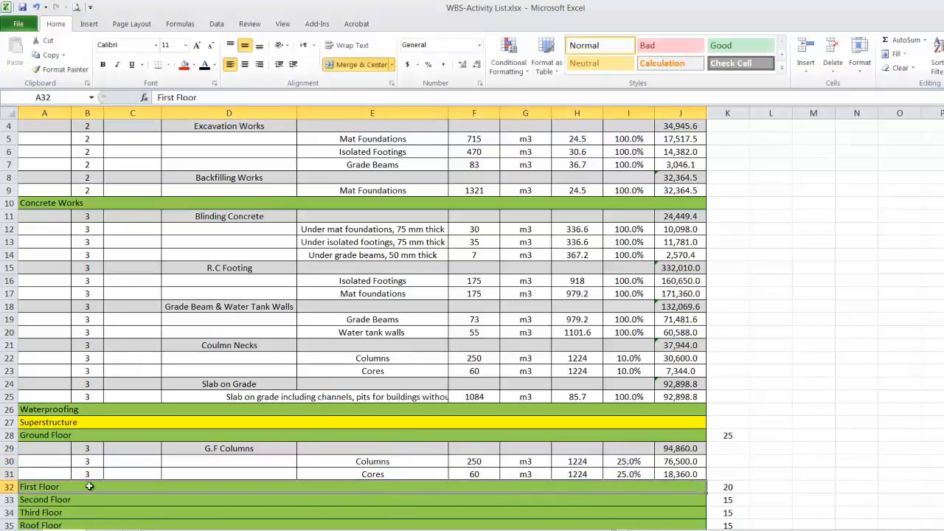
Copy the G.F Columns rows 29 to 31 and insert them at row 33 under First Floor.
{"action": "left_click_drag", "start_coordinate": [9, 449], "coordinate": [9, 474]}
{"action": "right_click", "coordinate": [9, 448]}
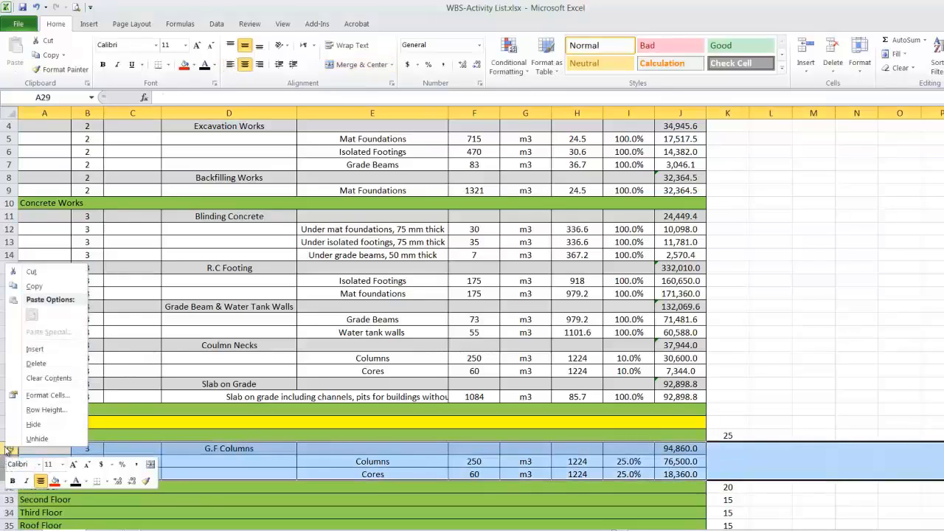
{"action": "left_click", "coordinate": [25, 288]}
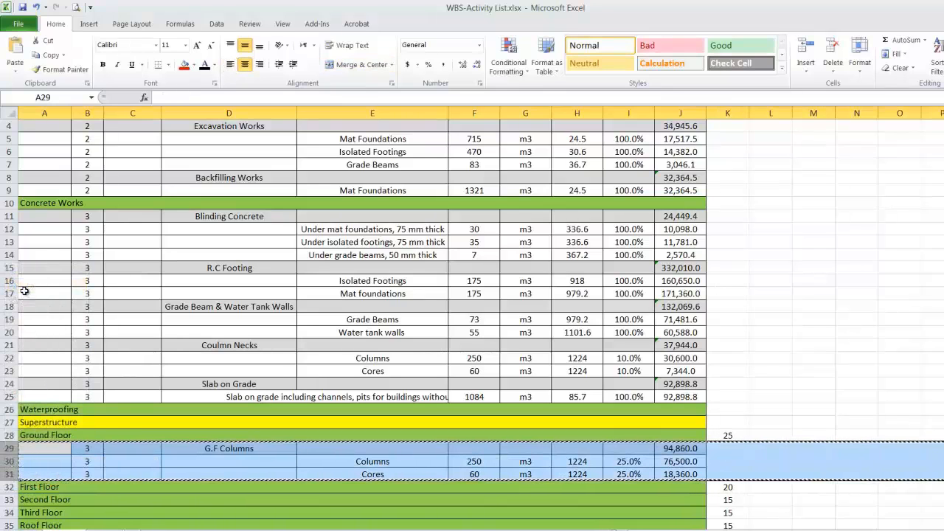
{"action": "left_click", "coordinate": [281, 450]}
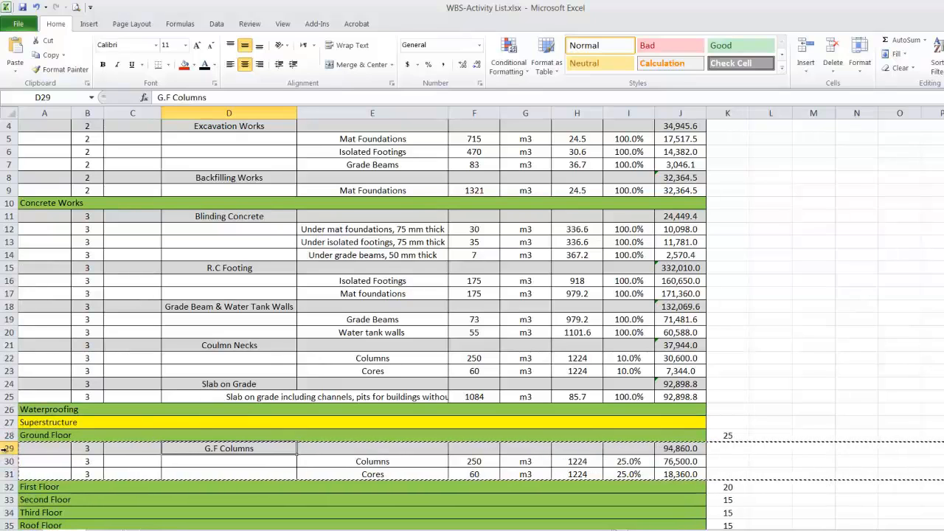
{"action": "left_click_drag", "start_coordinate": [6, 449], "coordinate": [6, 475]}
{"action": "right_click", "coordinate": [6, 474]}
{"action": "left_click", "coordinate": [33, 310]}
{"action": "scroll", "coordinate": [333, 338], "scroll_direction": "down", "scroll_amount": 1}
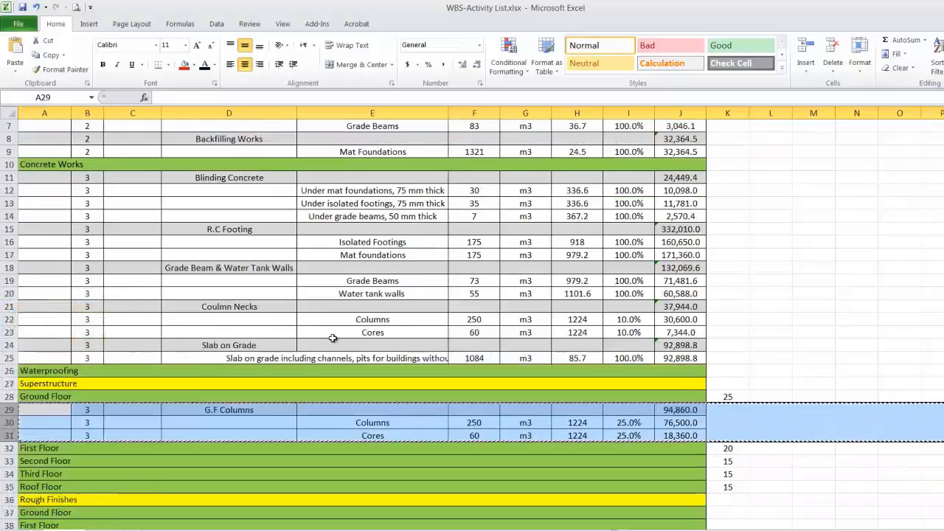
{"action": "scroll", "coordinate": [333, 337], "scroll_direction": "down", "scroll_amount": 1}
{"action": "right_click", "coordinate": [9, 423]}
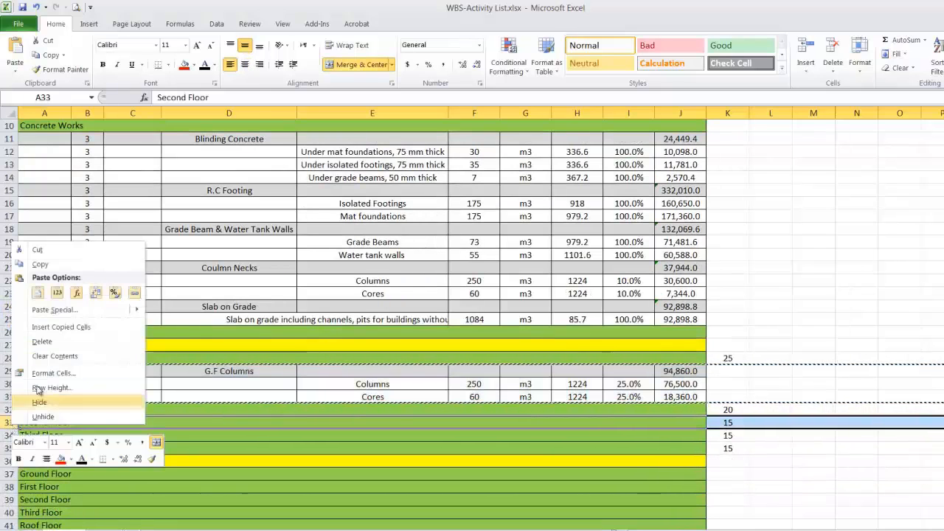
{"action": "left_click", "coordinate": [68, 328]}
Copy the columns block in rows 33 to 35 and insert it at row 37 under Second Floor.
{"action": "right_click", "coordinate": [6, 423]}
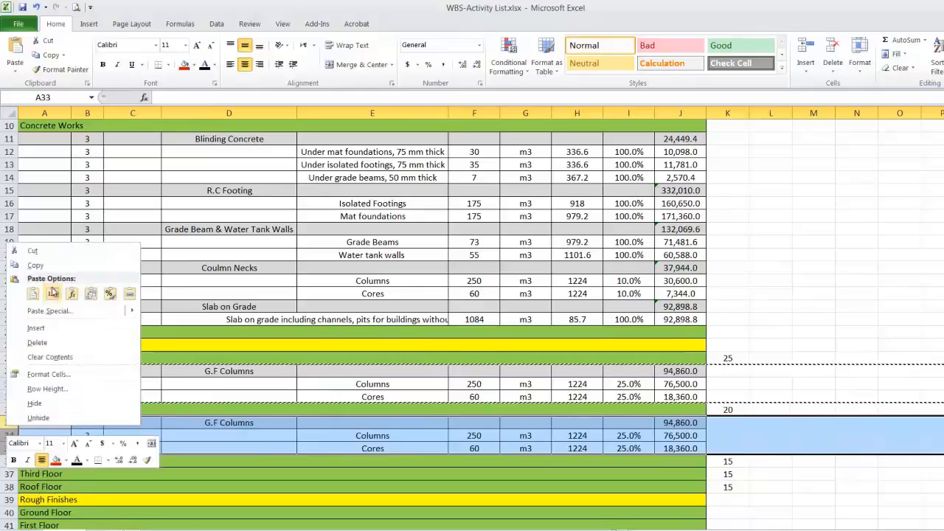
{"action": "left_click", "coordinate": [33, 264]}
{"action": "right_click", "coordinate": [10, 478]}
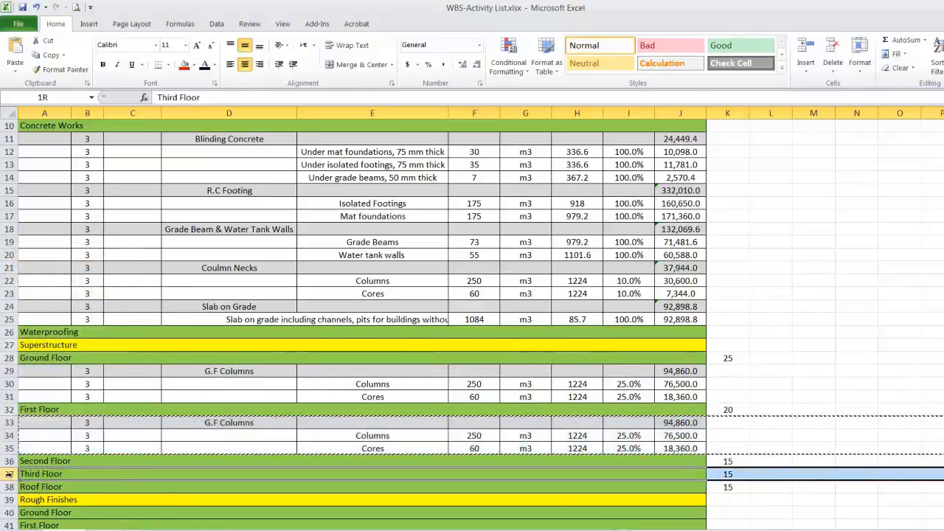
{"action": "left_click", "coordinate": [63, 377]}
Copy the columns block in rows 37 to 39 and insert it at row 41 under Third Floor.
{"action": "scroll", "coordinate": [63, 377], "scroll_direction": "down", "scroll_amount": 1}
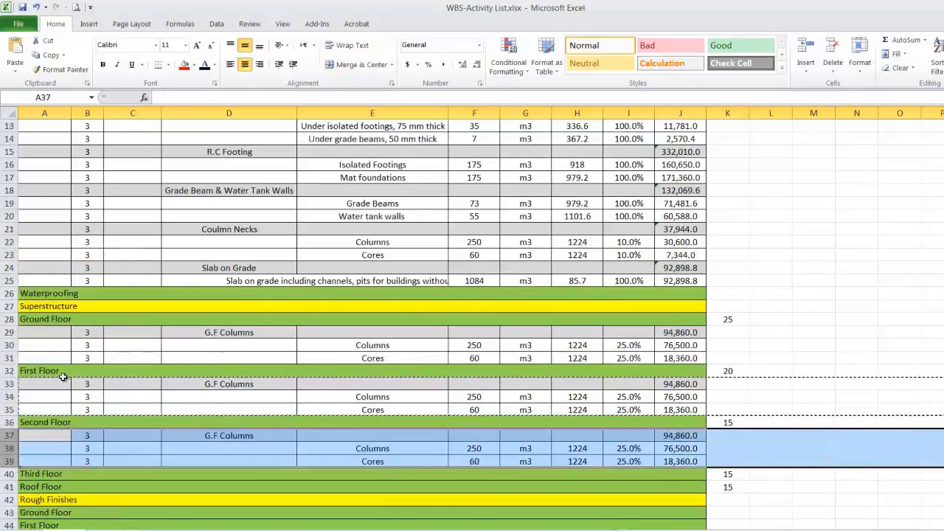
{"action": "right_click", "coordinate": [7, 437]}
{"action": "left_click", "coordinate": [62, 284]}
{"action": "scroll", "coordinate": [37, 361], "scroll_direction": "down", "scroll_amount": 2}
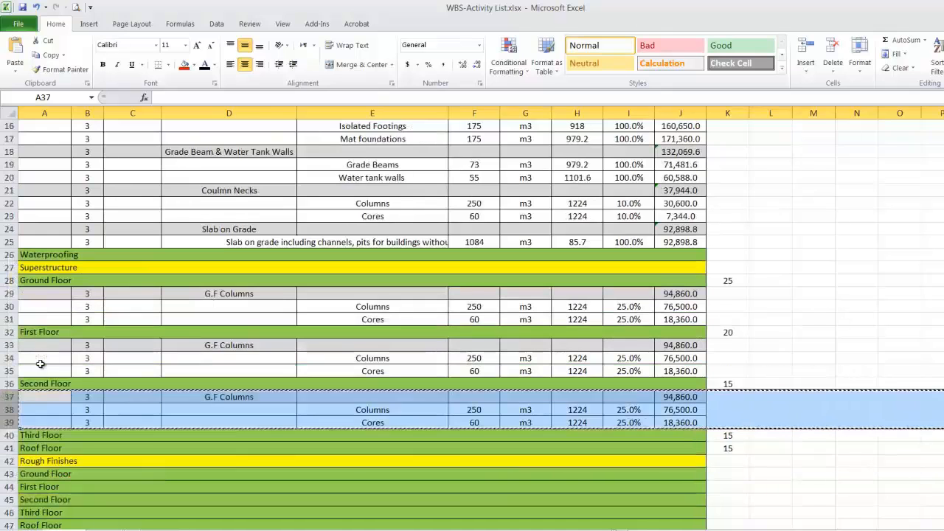
{"action": "left_click", "coordinate": [9, 409]}
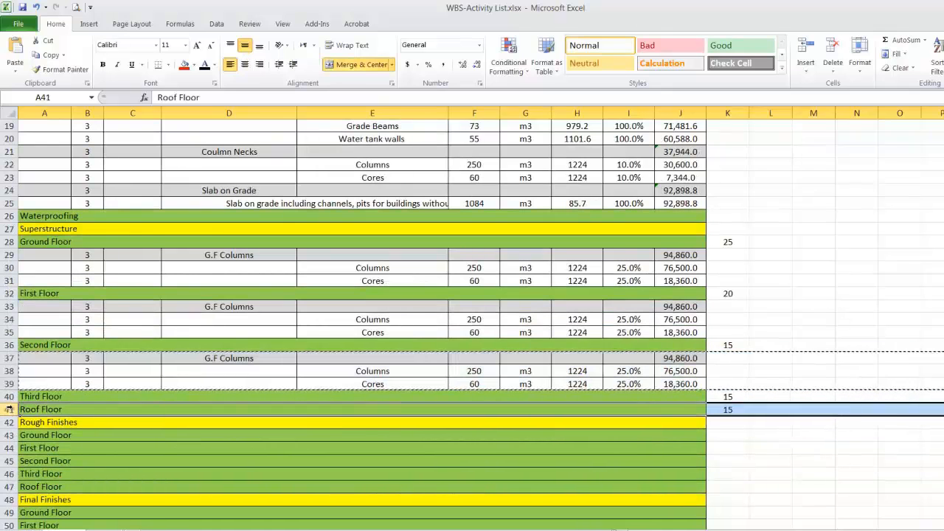
{"action": "right_click", "coordinate": [9, 410]}
{"action": "left_click", "coordinate": [84, 310]}
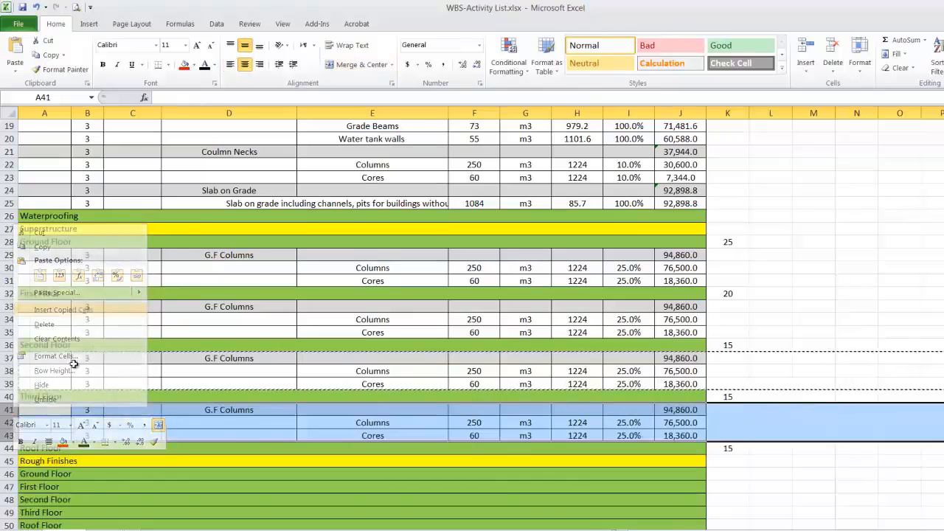
Copy the columns block in rows 41 to 43 and insert it at row 45 under Roof Floor.
{"action": "right_click", "coordinate": [7, 415]}
{"action": "left_click", "coordinate": [72, 254]}
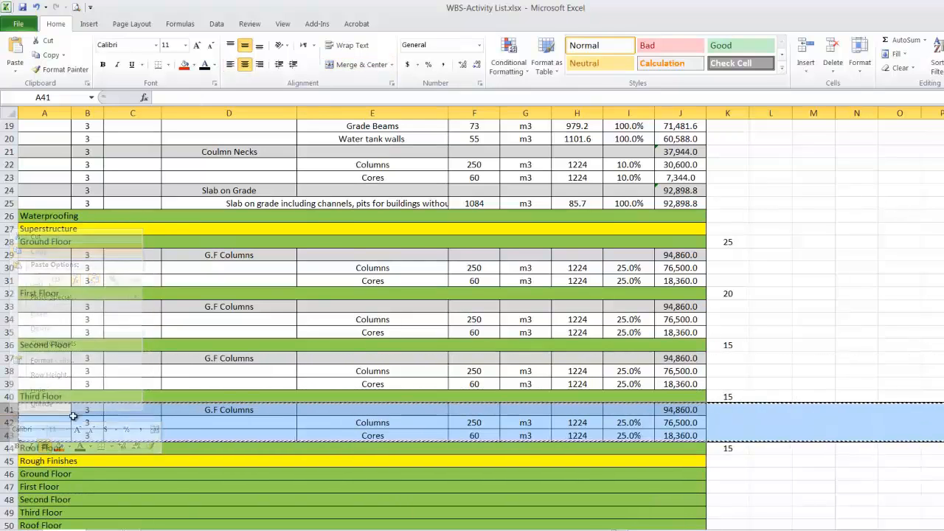
{"action": "left_click", "coordinate": [9, 460]}
{"action": "right_click", "coordinate": [9, 461]}
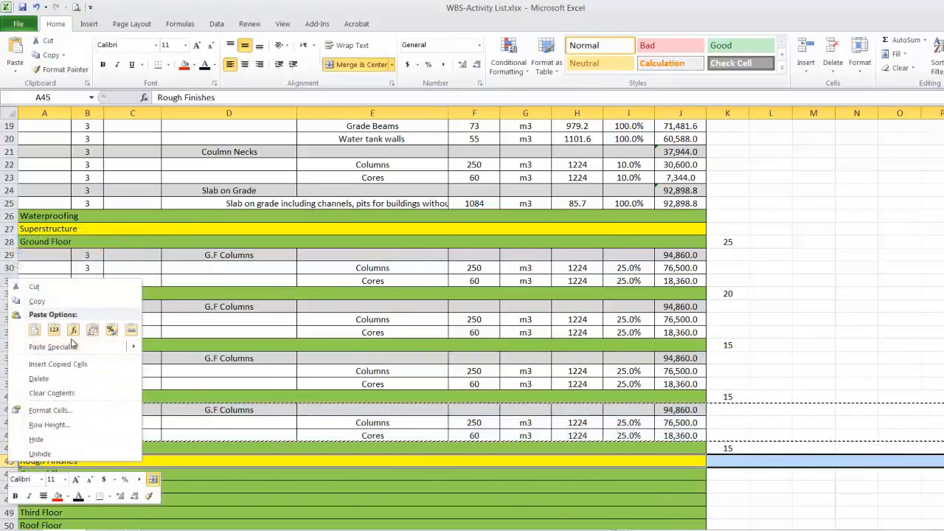
{"action": "left_click", "coordinate": [73, 364]}
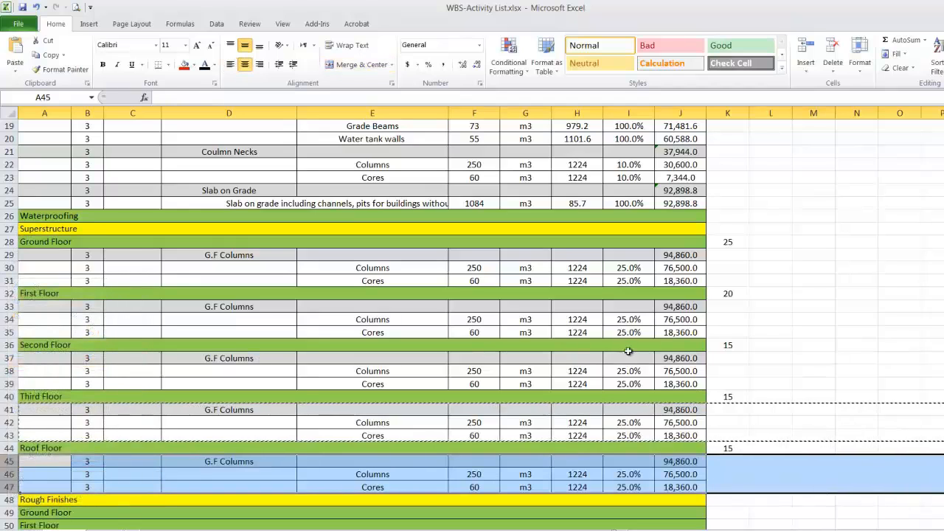
Set the percentages of the first floor Columns and Cores in I34 and I35 to 20%.
{"action": "left_click", "coordinate": [631, 318]}
{"action": "type", "text": "20"}
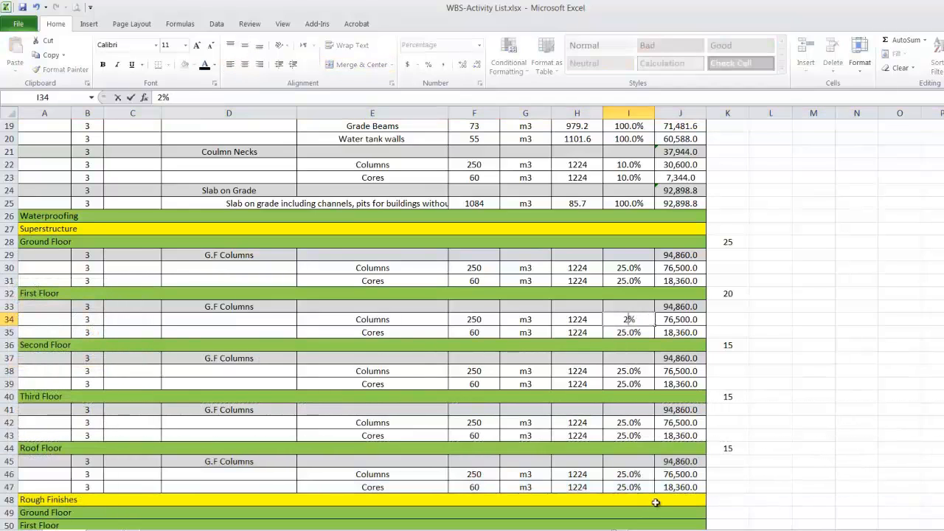
{"action": "key", "text": "Return"}
{"action": "type", "text": "32"}
{"action": "key", "text": "BackSpace"}
{"action": "key", "text": "BackSpace"}
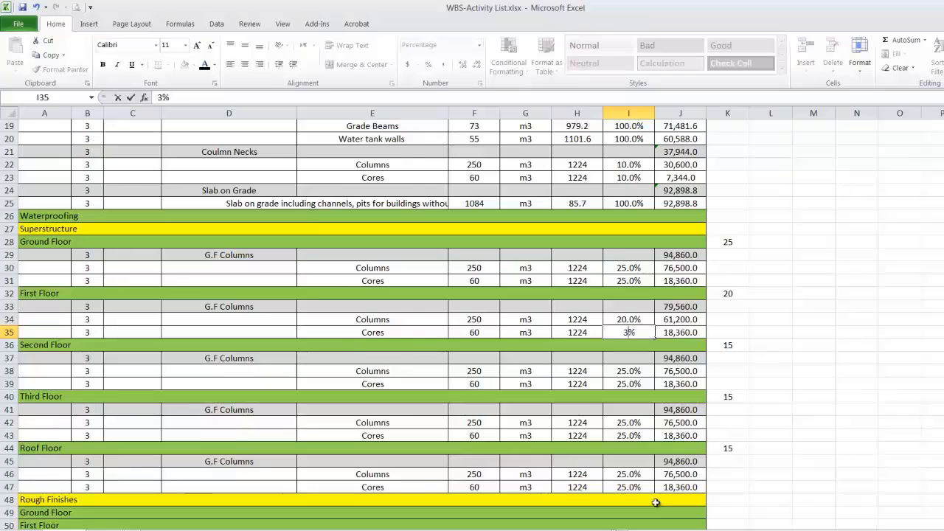
{"action": "type", "text": "20"}
{"action": "key", "text": "Return"}
{"action": "key", "text": "Return"}
{"action": "key", "text": "Return"}
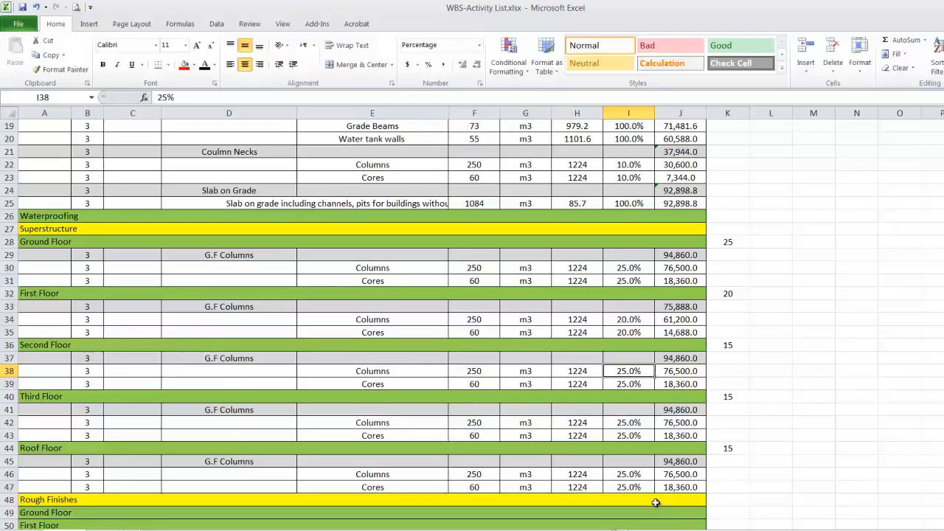
Set the second floor percentages of Columns and Cores in I38 and I39 to 15%.
{"action": "type", "text": "15"}
{"action": "key", "text": "Return"}
{"action": "type", "text": "15"}
{"action": "key", "text": "Return"}
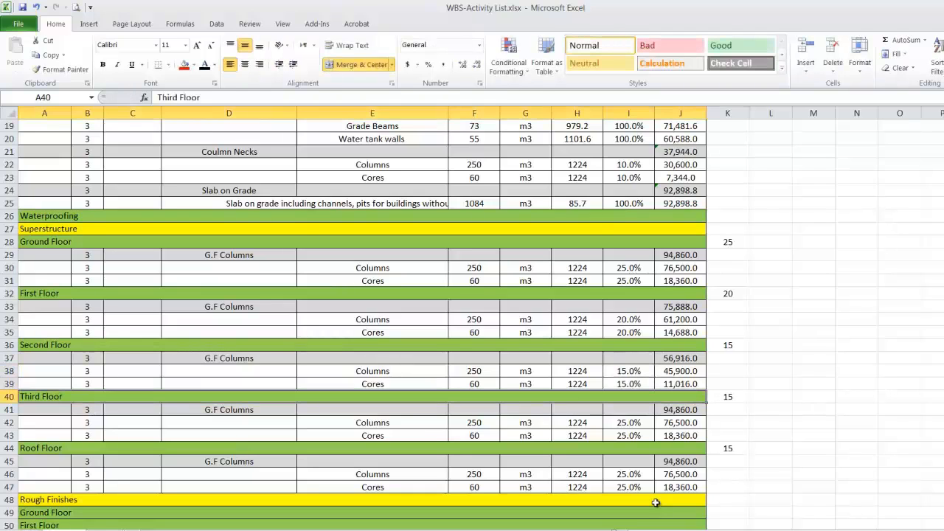
Set the third floor percentages of Columns and Cores in I42 and I43 to 15%.
{"action": "key", "text": "Return"}
{"action": "key", "text": "Return"}
{"action": "type", "text": "15"}
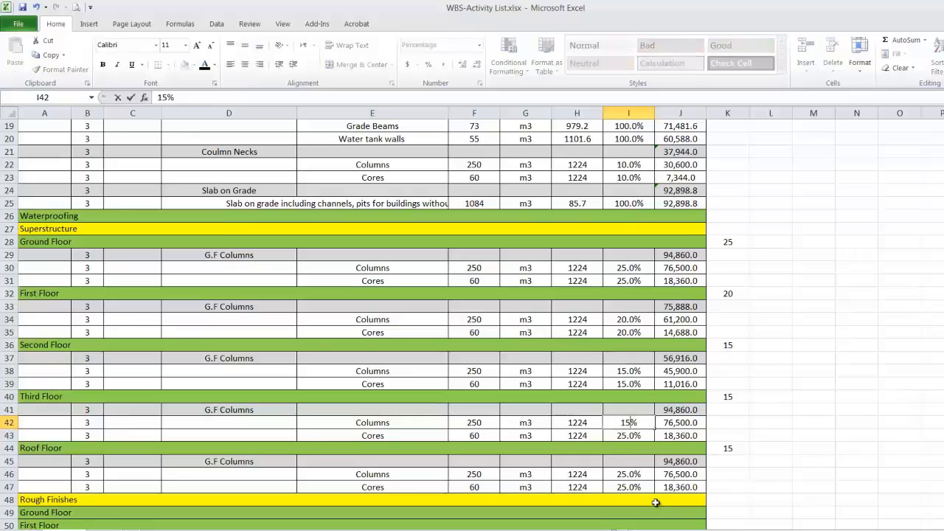
{"action": "key", "text": "Return"}
{"action": "type", "text": "15"}
{"action": "key", "text": "Return"}
Set the roof floor percentages of Columns and Cores in I46 and I47 to 15%.
{"action": "key", "text": "Return"}
{"action": "key", "text": "Return"}
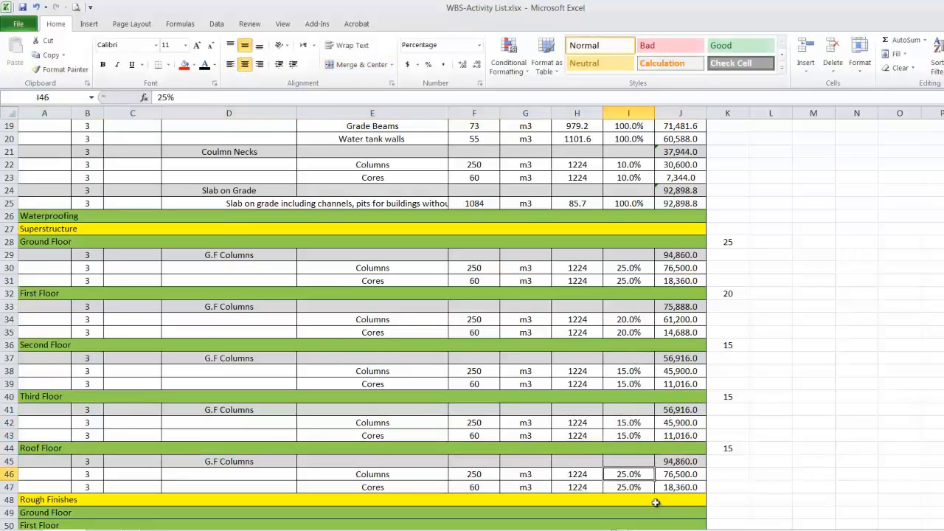
{"action": "type", "text": "15"}
{"action": "key", "text": "Return"}
{"action": "type", "text": "15"}
{"action": "key", "text": "Return"}
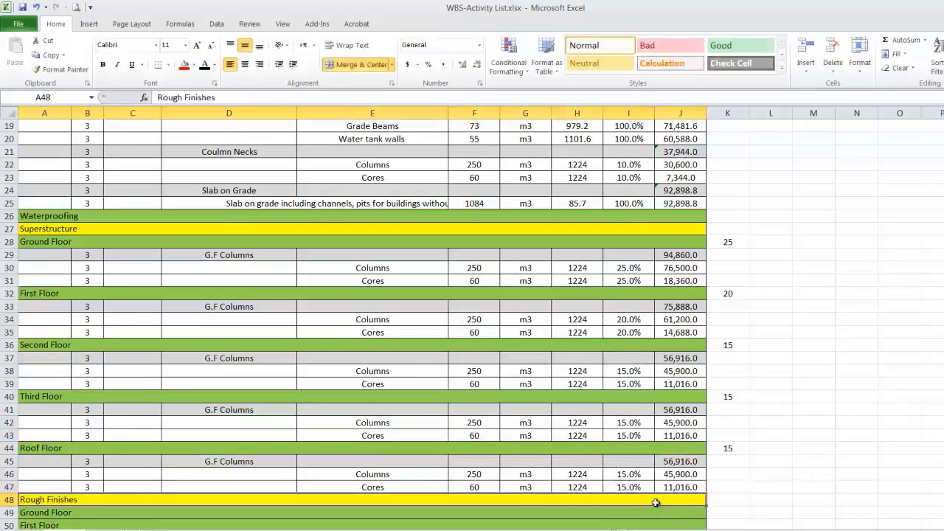
Clear the helper percentages beside the floor headings in K28:K45.
{"action": "left_click", "coordinate": [721, 242]}
{"action": "left_click", "coordinate": [741, 461], "text": "shift"}
{"action": "key", "text": "Delete"}
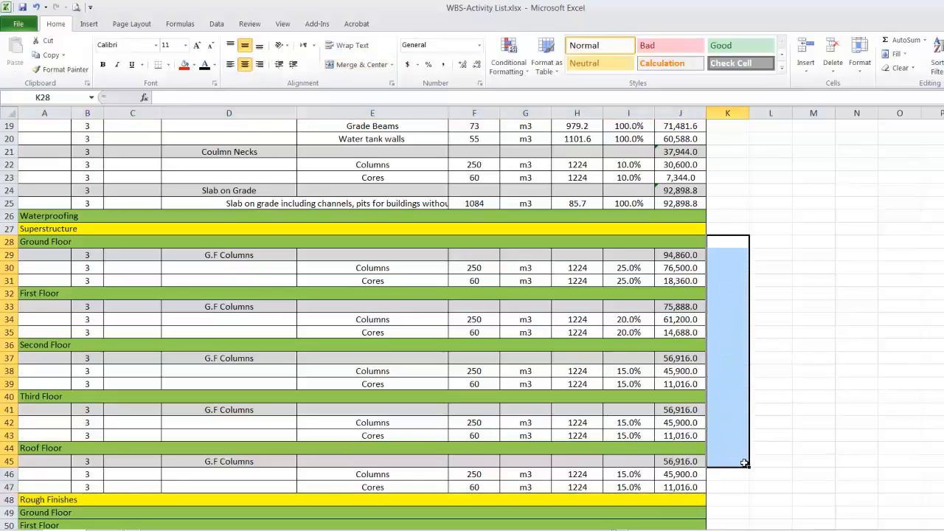
Enter a check formula in K28 that sums all Columns percentages: =I22+I30+I34+I38+I42+I46.
{"action": "left_click", "coordinate": [726, 242]}
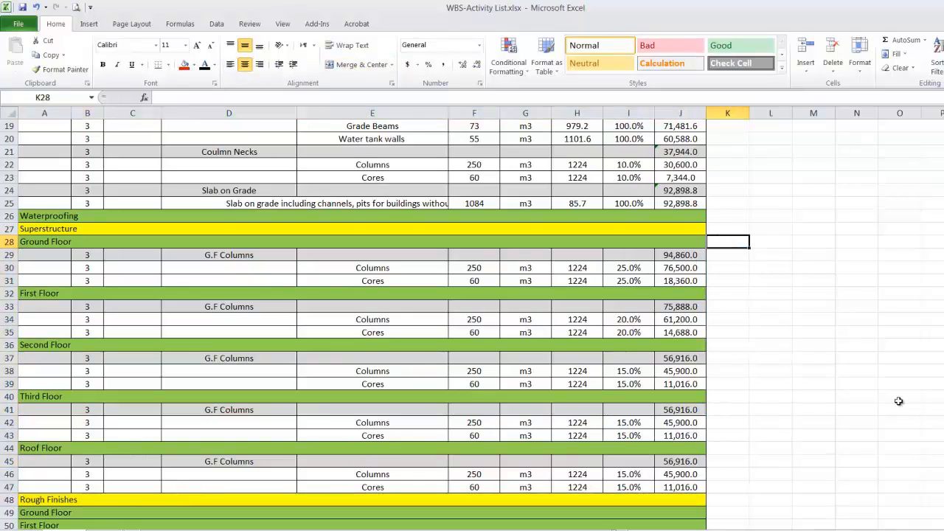
{"action": "type", "text": "="}
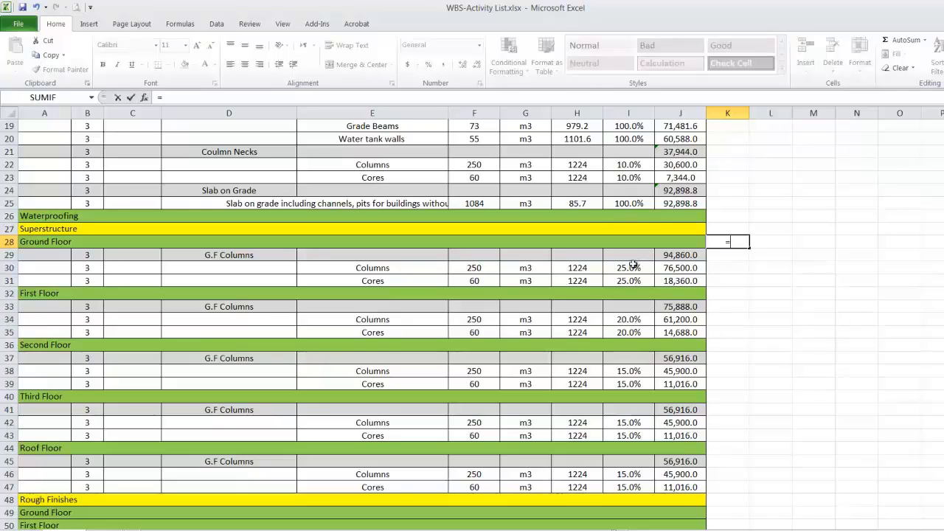
{"action": "left_click", "coordinate": [625, 165]}
{"action": "type", "text": "+"}
{"action": "left_click", "coordinate": [628, 267]}
{"action": "type", "text": "+"}
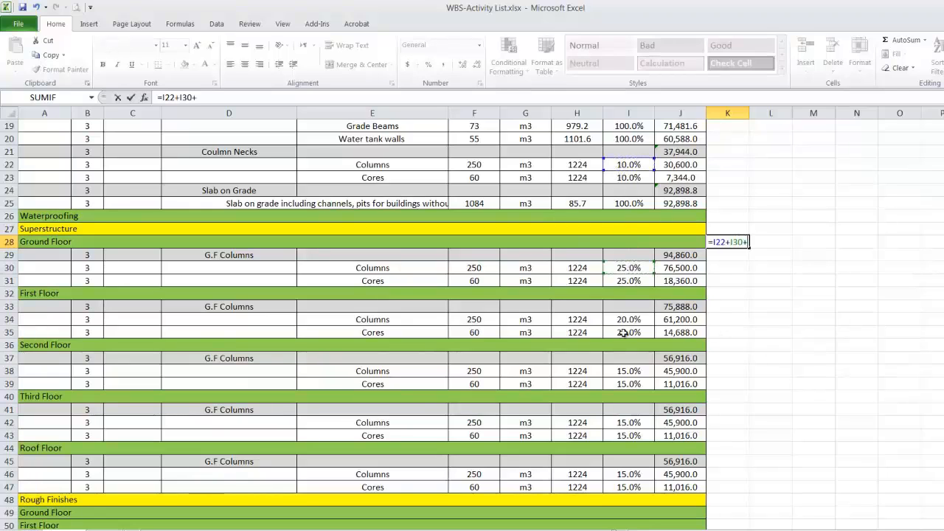
{"action": "left_click", "coordinate": [629, 320]}
{"action": "type", "text": "+"}
{"action": "left_click", "coordinate": [632, 371]}
{"action": "type", "text": "+"}
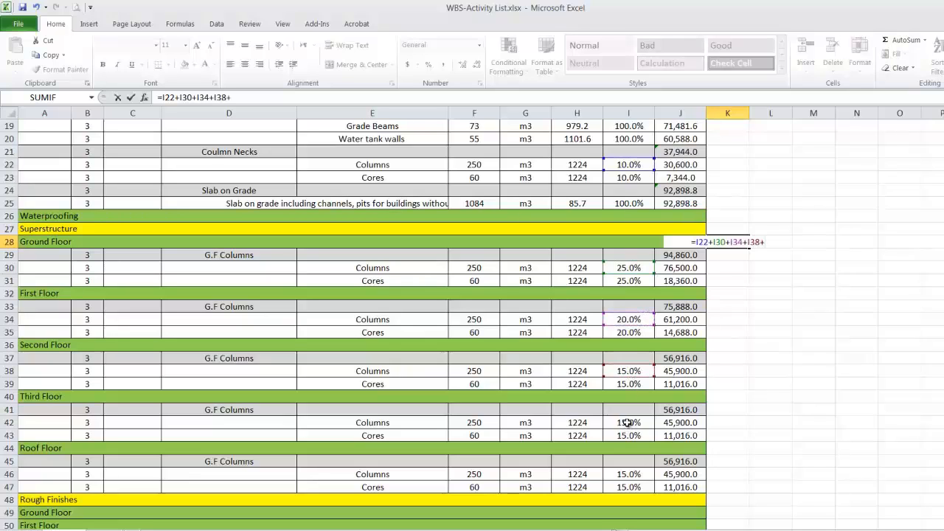
{"action": "left_click", "coordinate": [627, 423]}
{"action": "type", "text": "+"}
{"action": "left_click", "coordinate": [628, 474]}
{"action": "key", "text": "Return"}
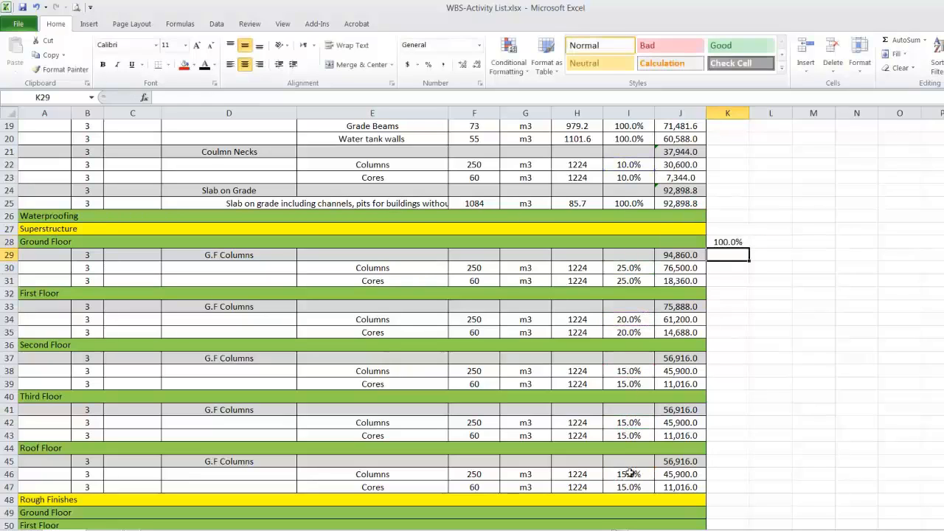
{"action": "left_click", "coordinate": [726, 239]}
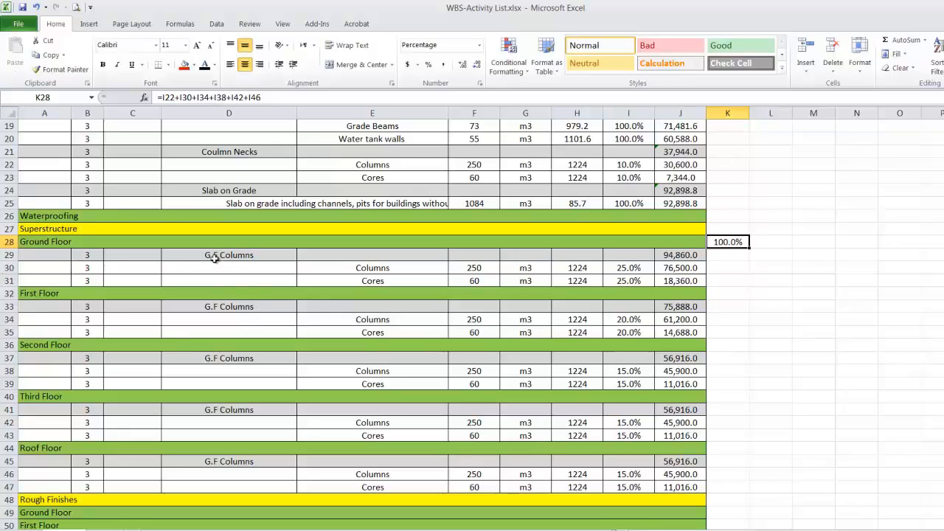
Rename the activity in D33 under First Floor as F.F Columns.
{"action": "double_click", "coordinate": [219, 306]}
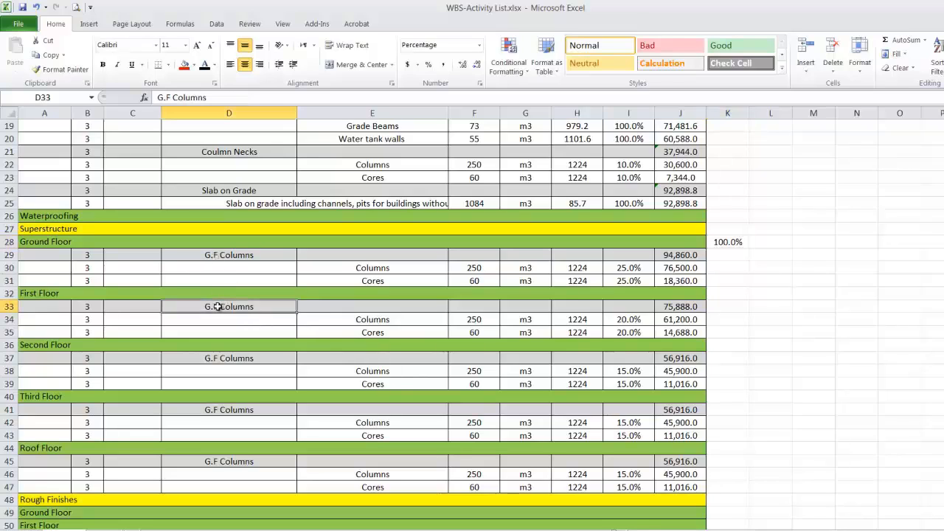
{"action": "left_click_drag", "start_coordinate": [218, 307], "coordinate": [206, 310]}
{"action": "type", "text": "F."}
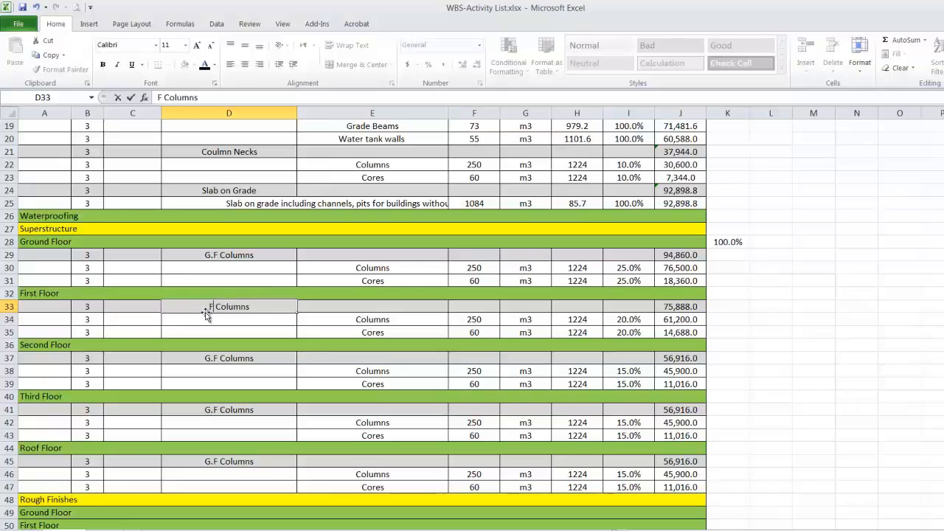
{"action": "type", "text": "F"}
Rename the activity in D37 under Second Floor as S.F Columns.
{"action": "left_click", "coordinate": [210, 359]}
{"action": "double_click", "coordinate": [214, 358]}
{"action": "left_click_drag", "start_coordinate": [218, 359], "coordinate": [194, 357]}
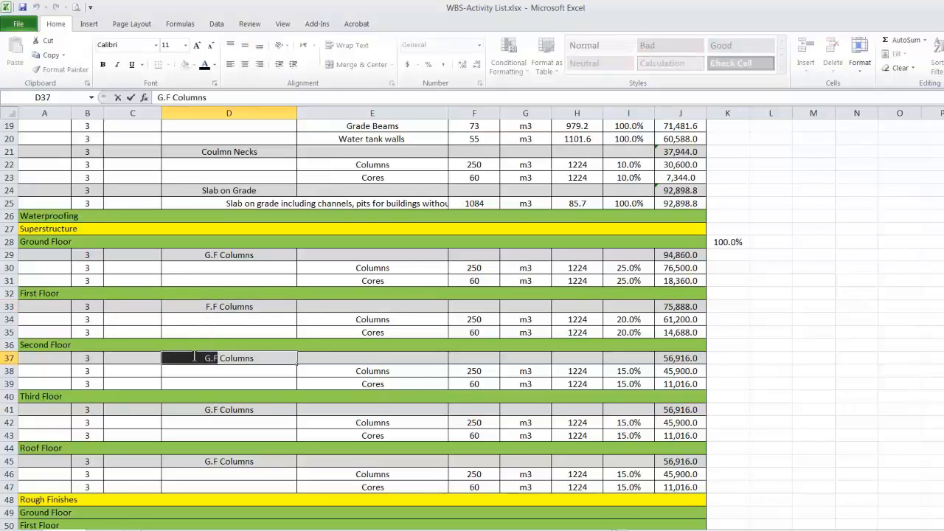
{"action": "type", "text": "S.F"}
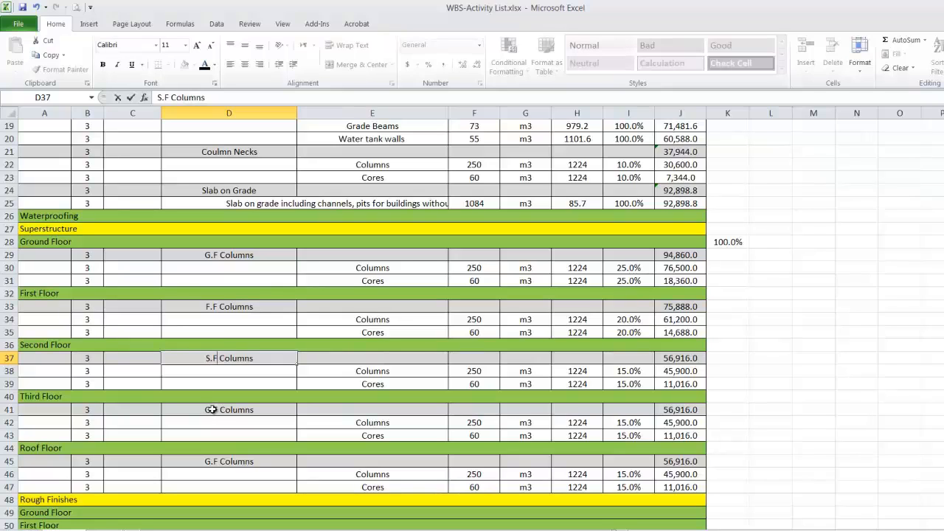
Rename the activity in D41 under Third Floor as T.F Columns.
{"action": "left_click", "coordinate": [212, 410]}
{"action": "double_click", "coordinate": [214, 409]}
{"action": "left_click_drag", "start_coordinate": [218, 409], "coordinate": [198, 409]}
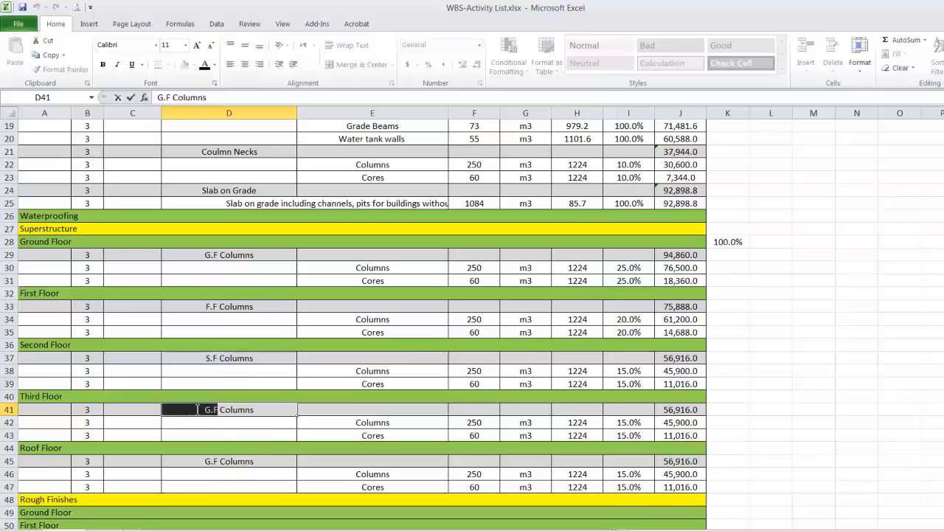
{"action": "type", "text": "T"}
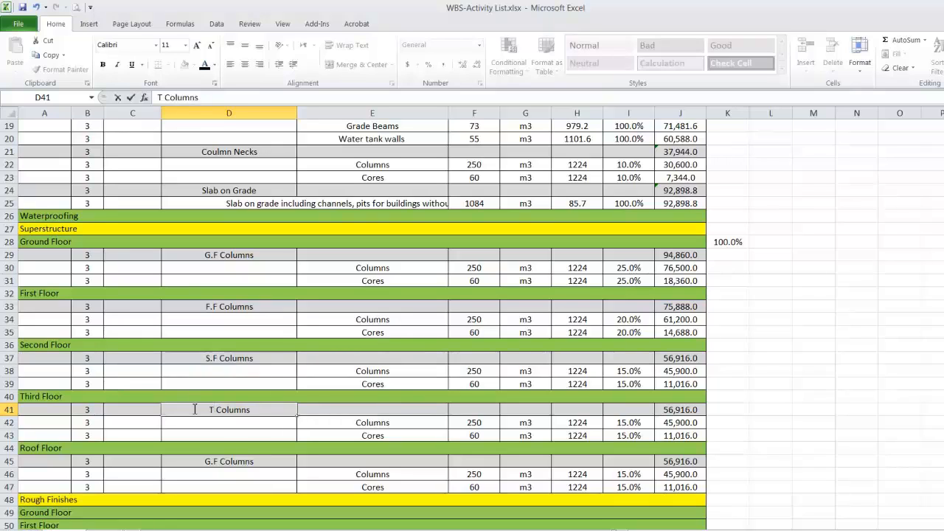
{"action": "type", "text": ".F"}
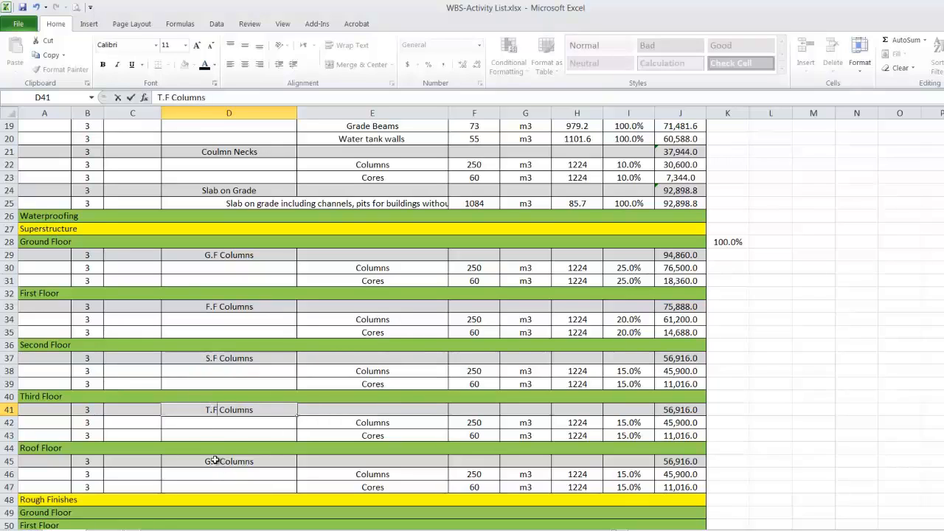
Rename the activity in D45 under Roof Floor as R.F Columns.
{"action": "left_click", "coordinate": [214, 459]}
{"action": "double_click", "coordinate": [212, 461]}
{"action": "left_click_drag", "start_coordinate": [219, 461], "coordinate": [189, 461]}
{"action": "type", "text": "R."}
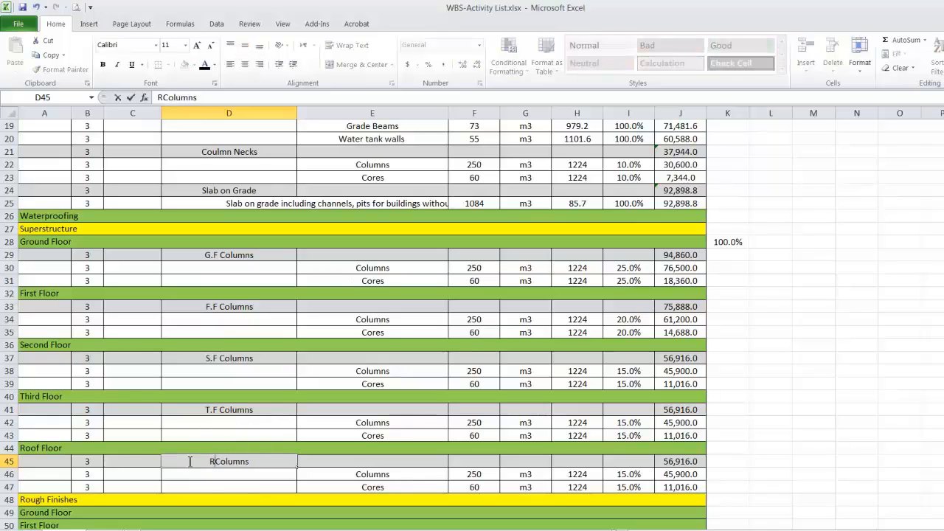
{"action": "type", "text": "F"}
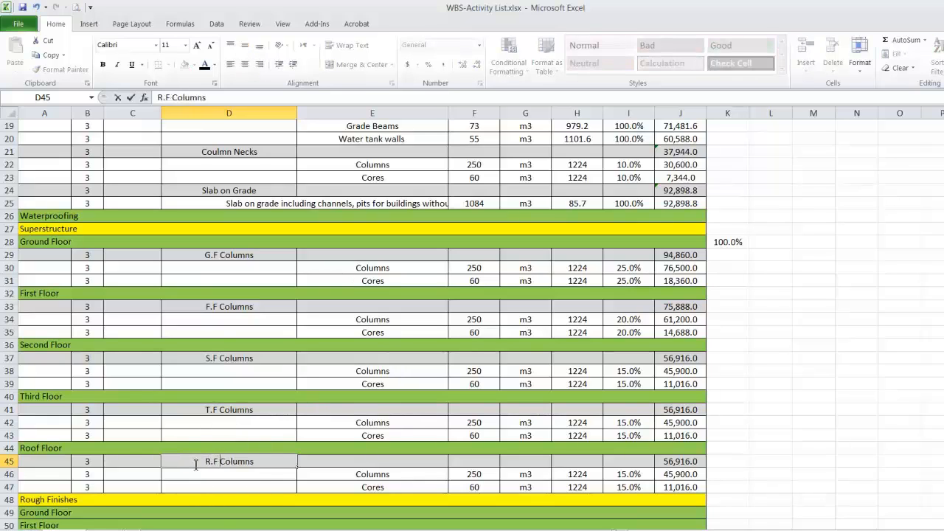
{"action": "key", "text": "Return"}
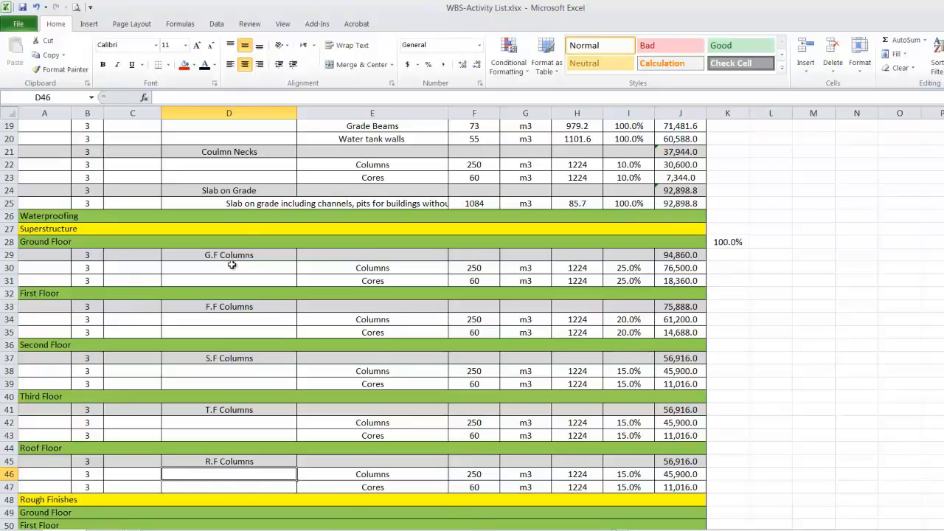
Switch to the Sample B.O.Q with colors workbook and fill the Columns cells B47:E47 and Cores cells B49:E49 with yellow.
{"action": "left_click_drag", "start_coordinate": [232, 267], "coordinate": [682, 487]}
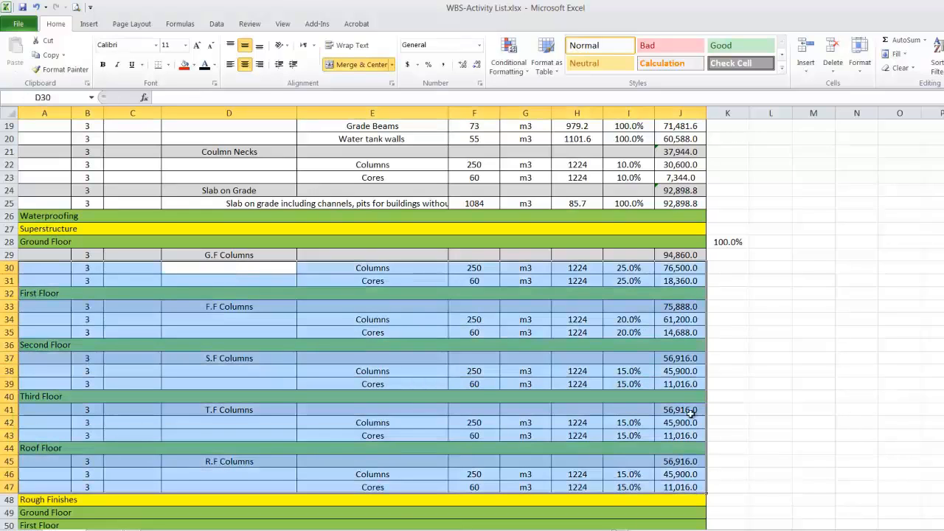
{"action": "left_click", "coordinate": [347, 529]}
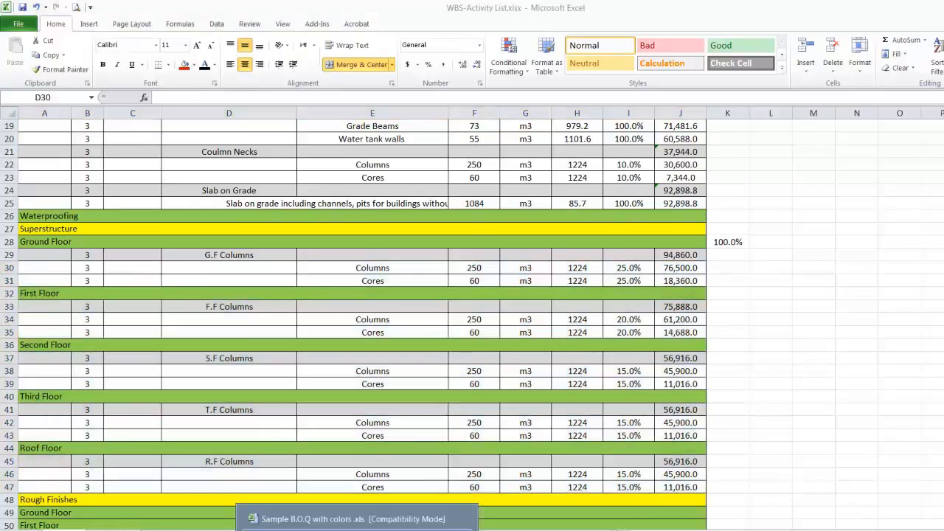
{"action": "left_click", "coordinate": [325, 521]}
{"action": "left_click_drag", "start_coordinate": [164, 266], "coordinate": [350, 273]}
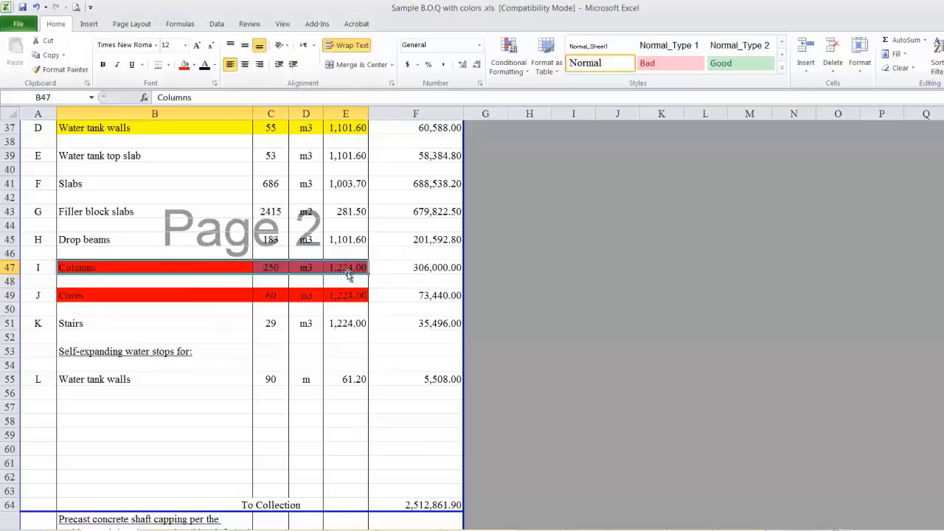
{"action": "left_click", "coordinate": [194, 65]}
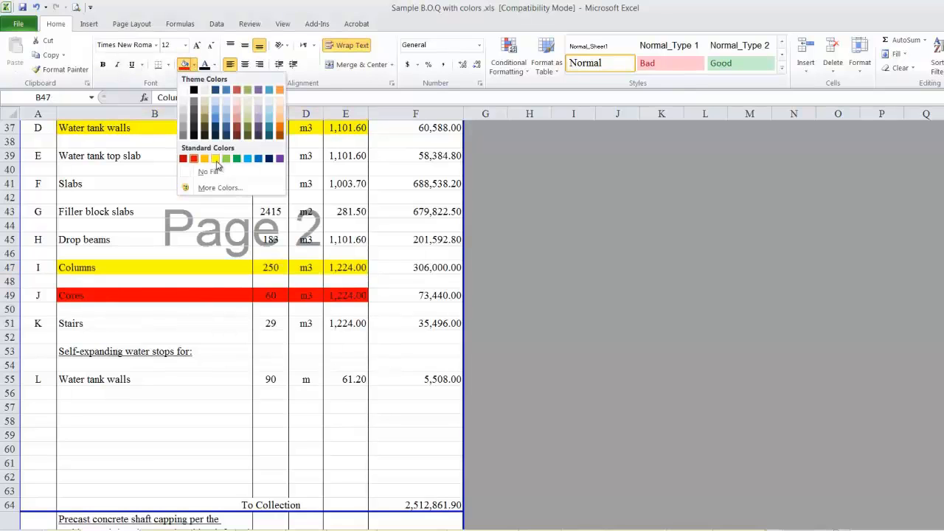
{"action": "left_click", "coordinate": [219, 163]}
{"action": "left_click_drag", "start_coordinate": [108, 297], "coordinate": [357, 296]}
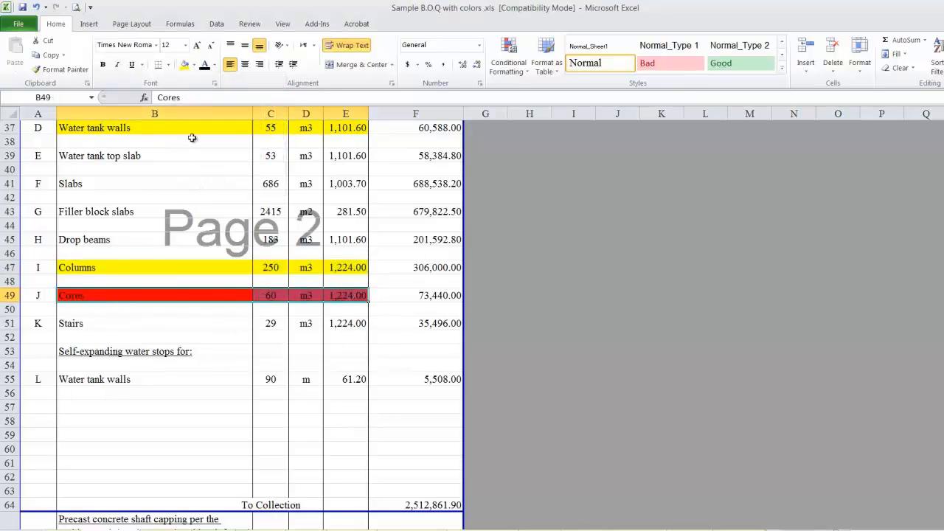
{"action": "left_click", "coordinate": [185, 65]}
Review the uncolored concrete items in the bill of quantities: Slabs, Filler block slabs, Drop beams and Stairs.
{"action": "scroll", "coordinate": [183, 270], "scroll_direction": "up", "scroll_amount": 2}
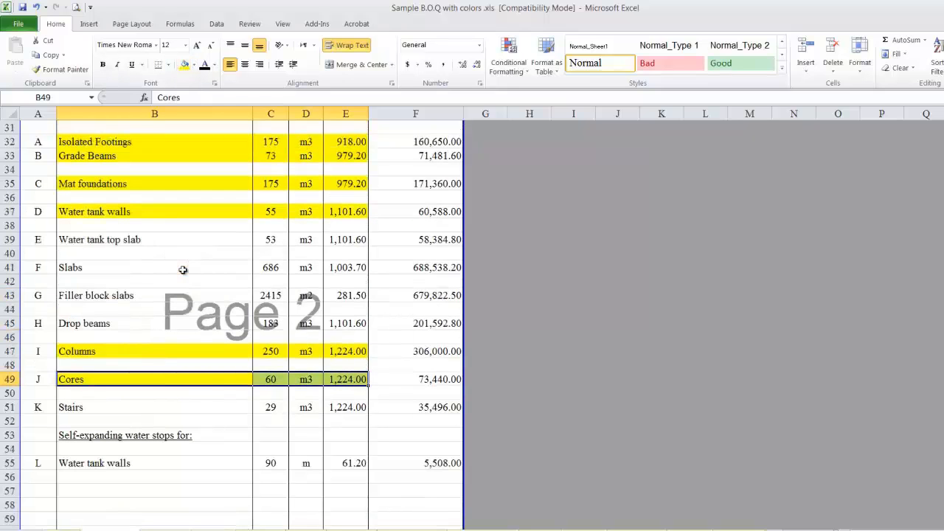
{"action": "left_click", "coordinate": [120, 268]}
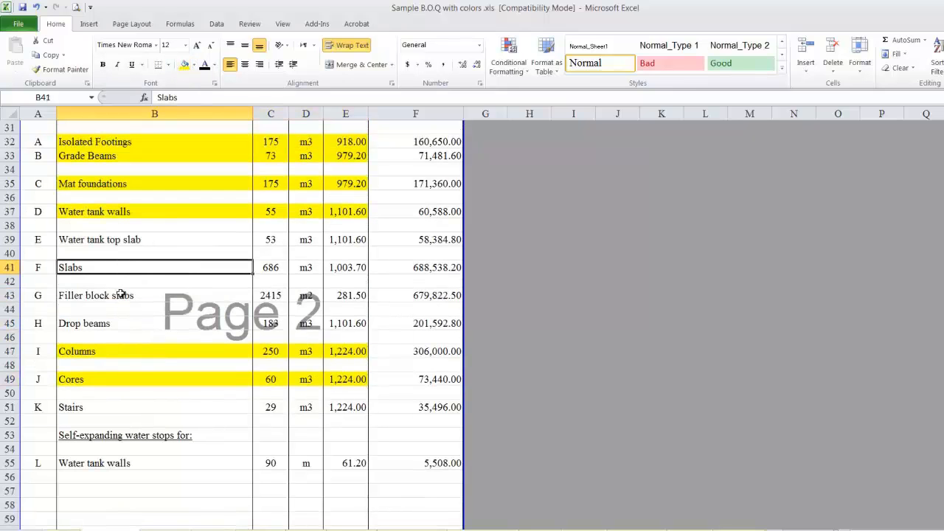
{"action": "left_click", "coordinate": [121, 296]}
{"action": "left_click", "coordinate": [116, 325]}
{"action": "left_click", "coordinate": [109, 410]}
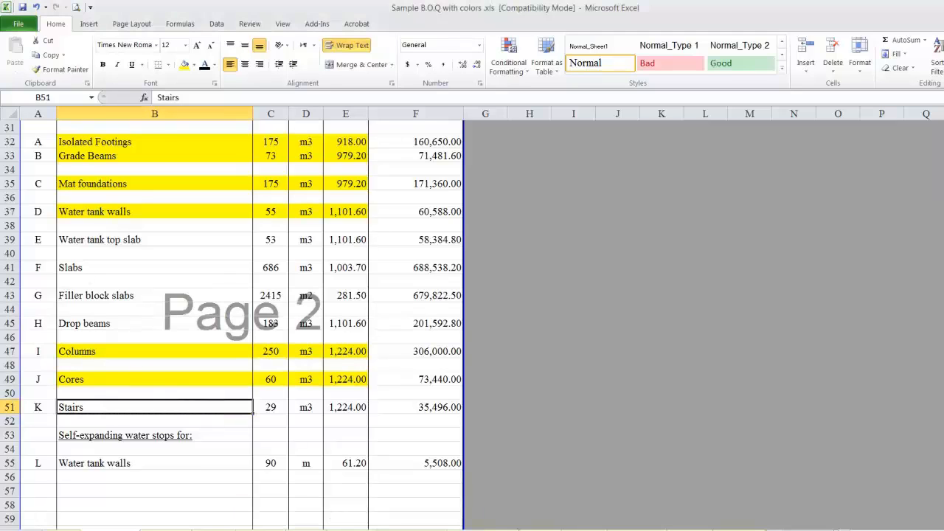
Switch back to the WBS-Activity List workbook and review the activities listed under Substructure and Superstructure.
{"action": "left_click", "coordinate": [356, 530]}
{"action": "left_click", "coordinate": [356, 530]}
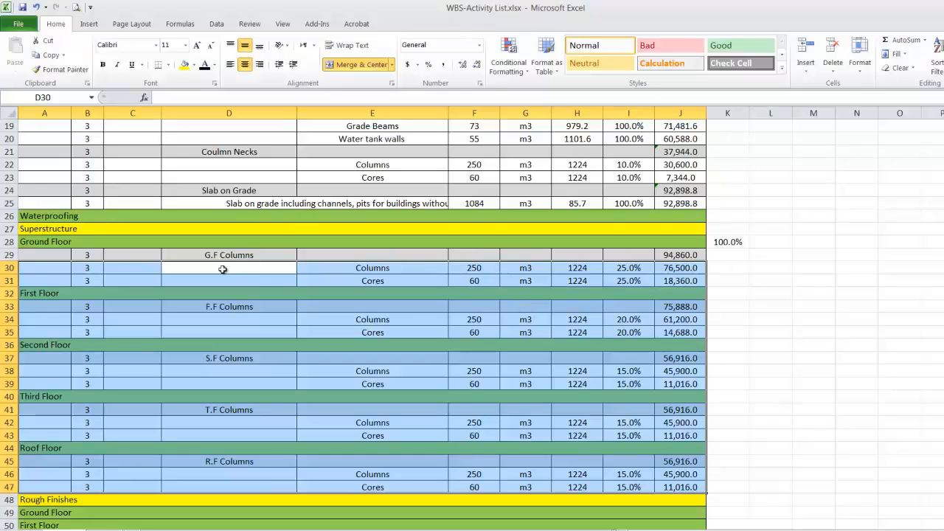
{"action": "scroll", "coordinate": [222, 269], "scroll_direction": "up", "scroll_amount": 6}
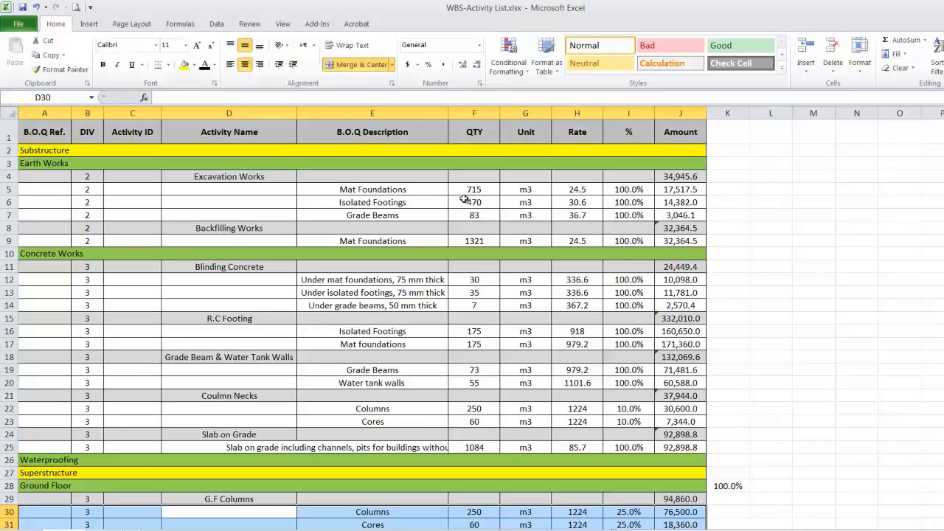
{"action": "scroll", "coordinate": [376, 250], "scroll_direction": "down", "scroll_amount": 2}
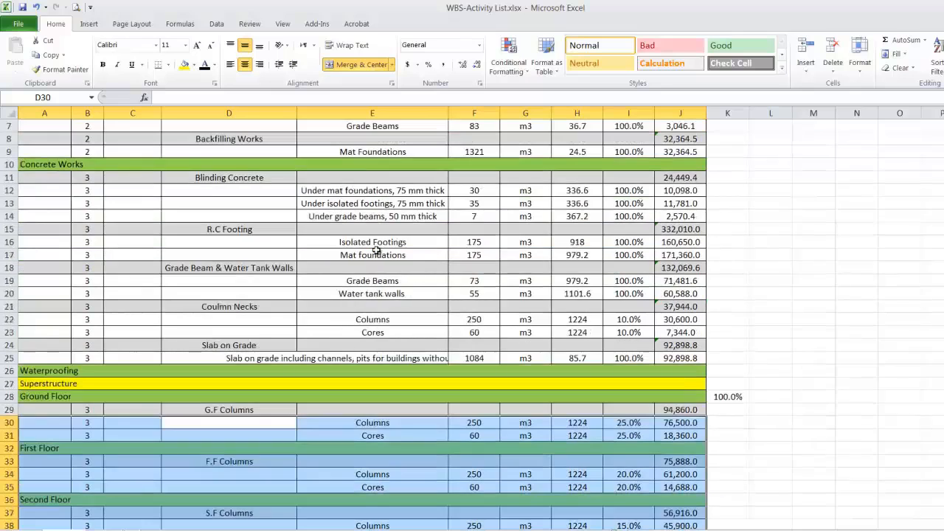